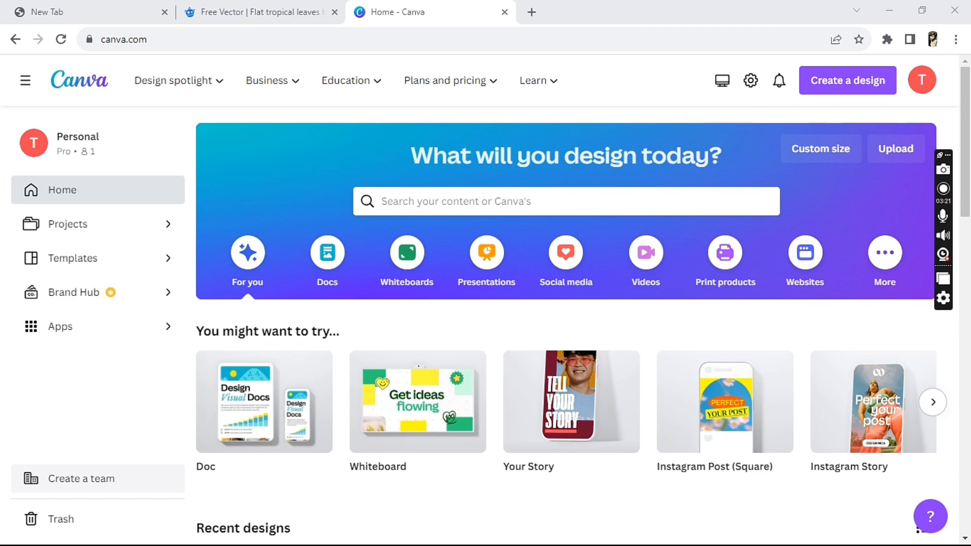
Switch to the Freepik site, return to its home page and search all assets for "safari".
left_click(258, 14)
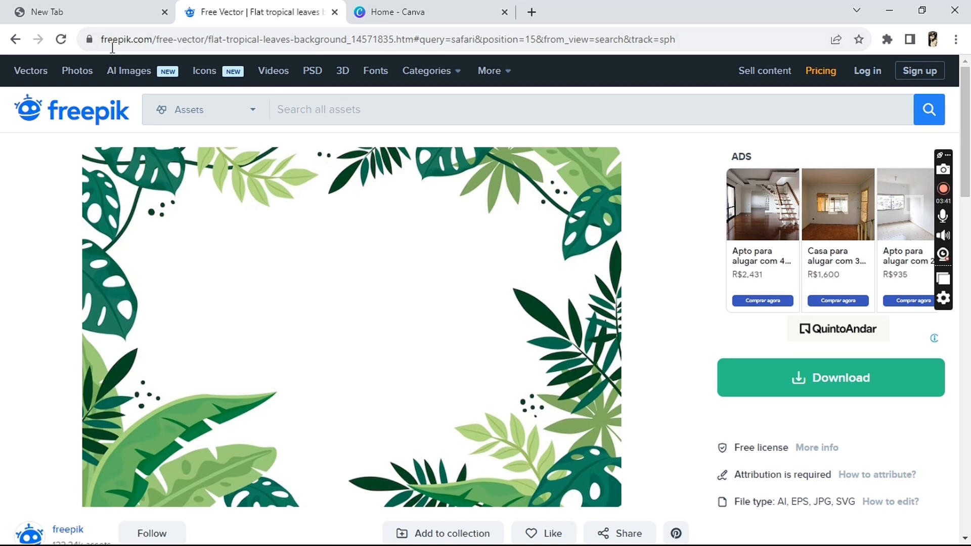
left_click(119, 115)
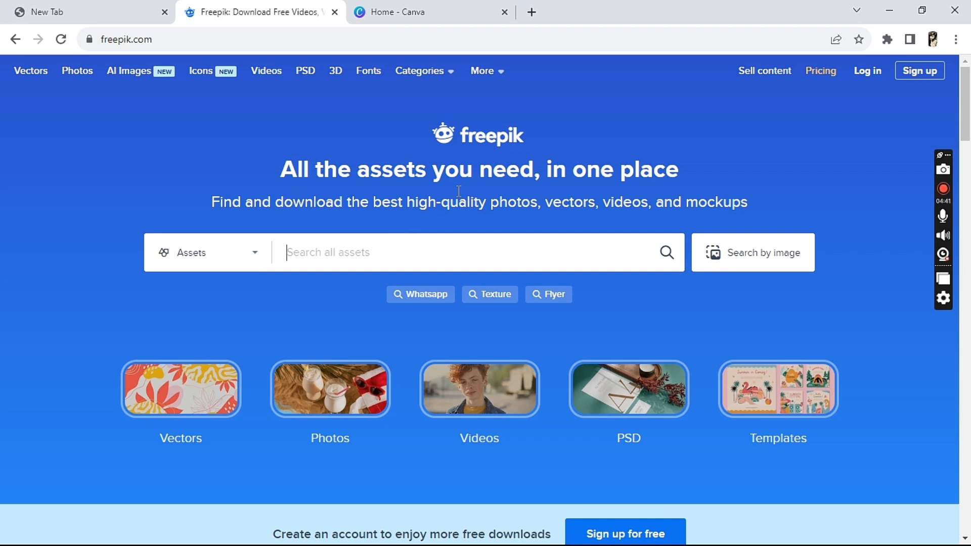
type("sa")
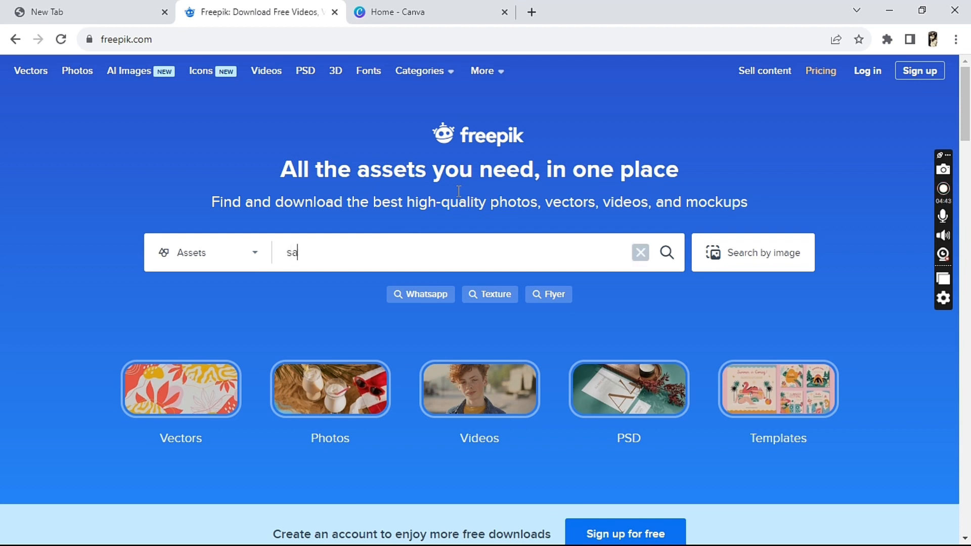
type("fari")
key("Return")
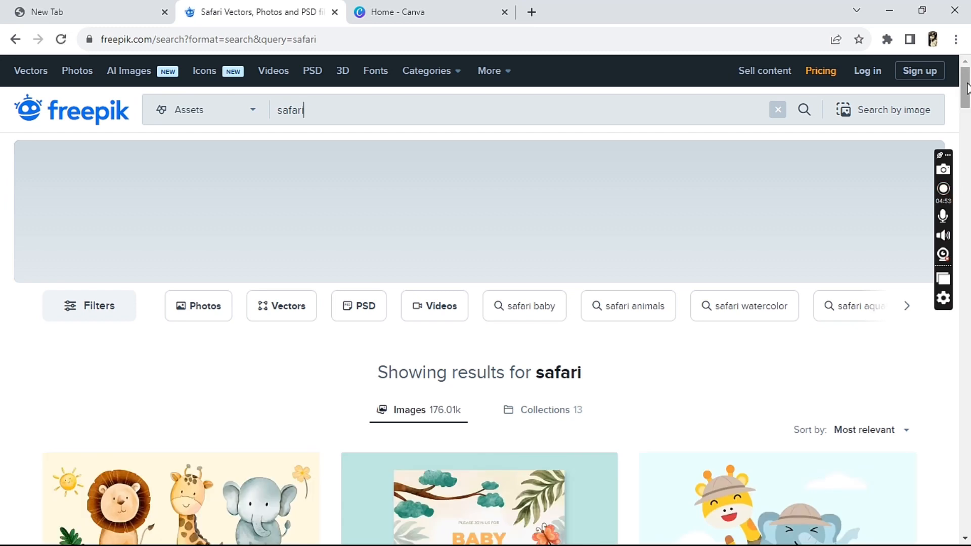
Look through the safari results and preview the illustration of four safari animals riding a green jeep.
left_click_drag(967, 84, 969, 105)
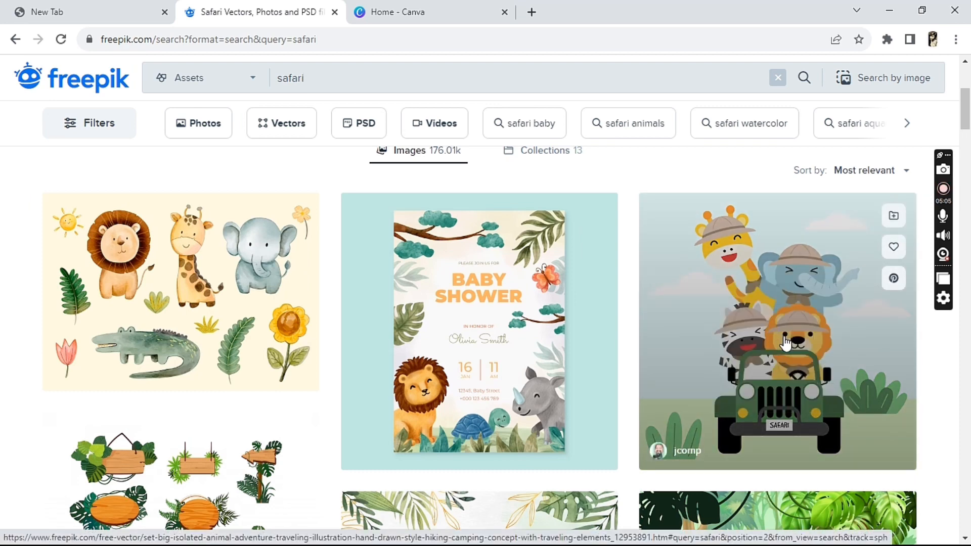
left_click(756, 336)
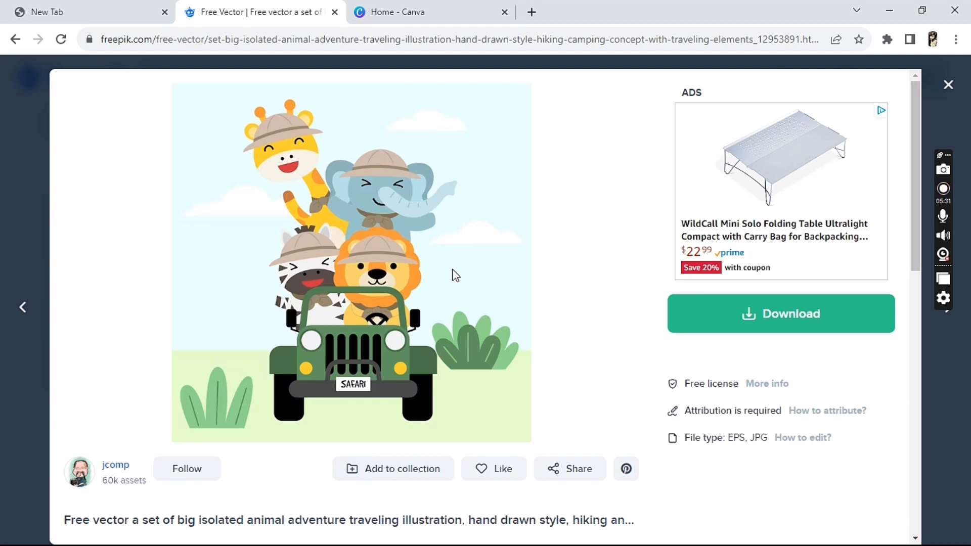
left_click(953, 93)
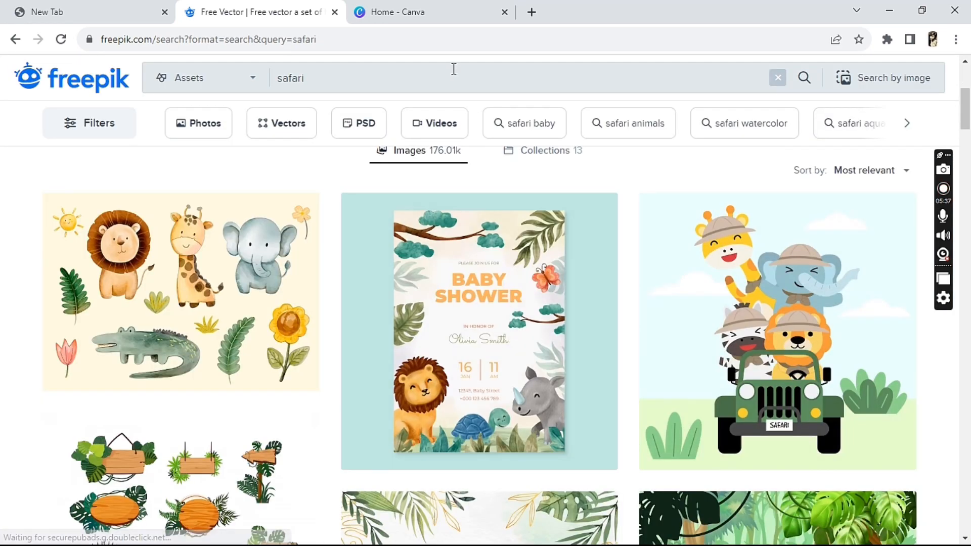
Replace the search term with "cute background", dismiss the pop-up advert window and look through the background results.
key("BackSpace")
key("BackSpace")
key("BackSpace")
key("BackSpace")
key("BackSpace")
key("BackSpace")
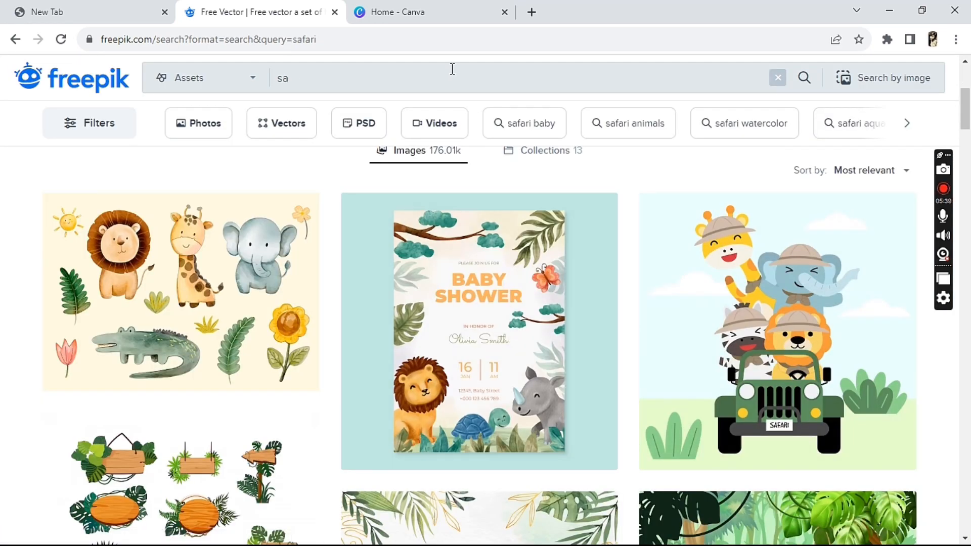
type("back")
key("BackSpace")
key("BackSpace")
key("BackSpace")
key("BackSpace")
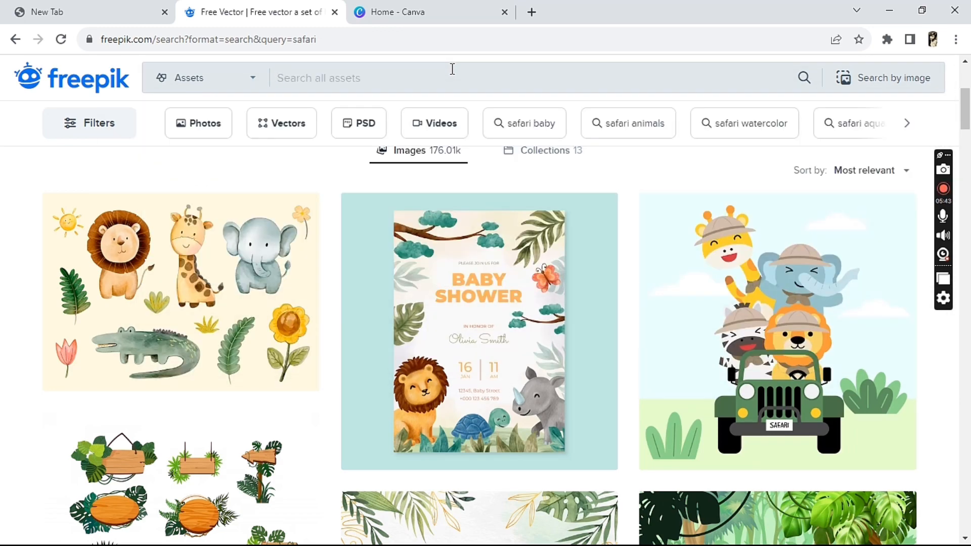
type("cute b")
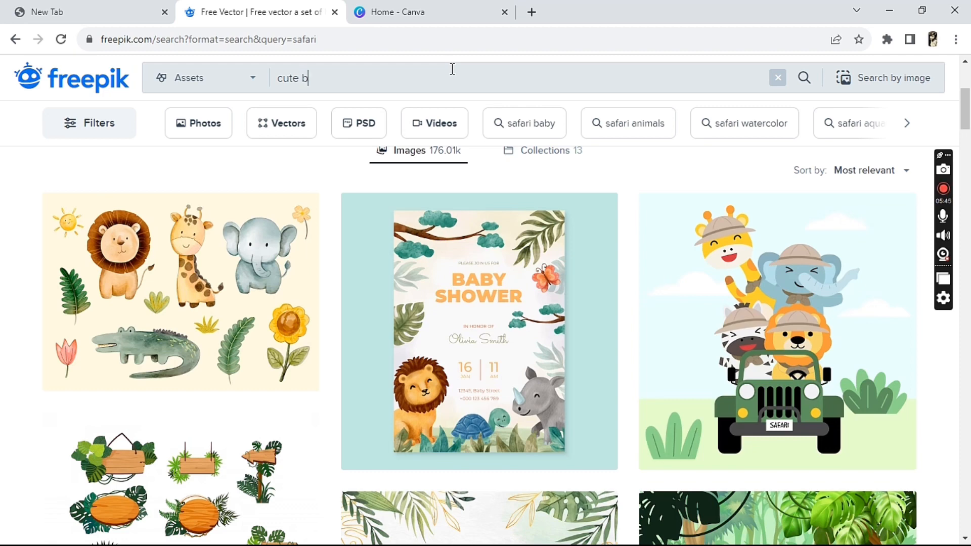
type("ackgrou")
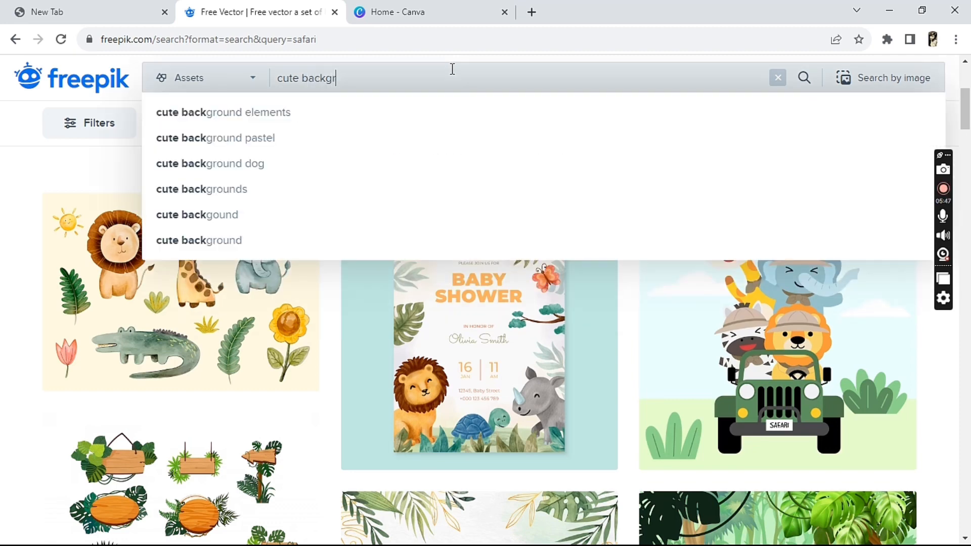
type("nd")
key("Return")
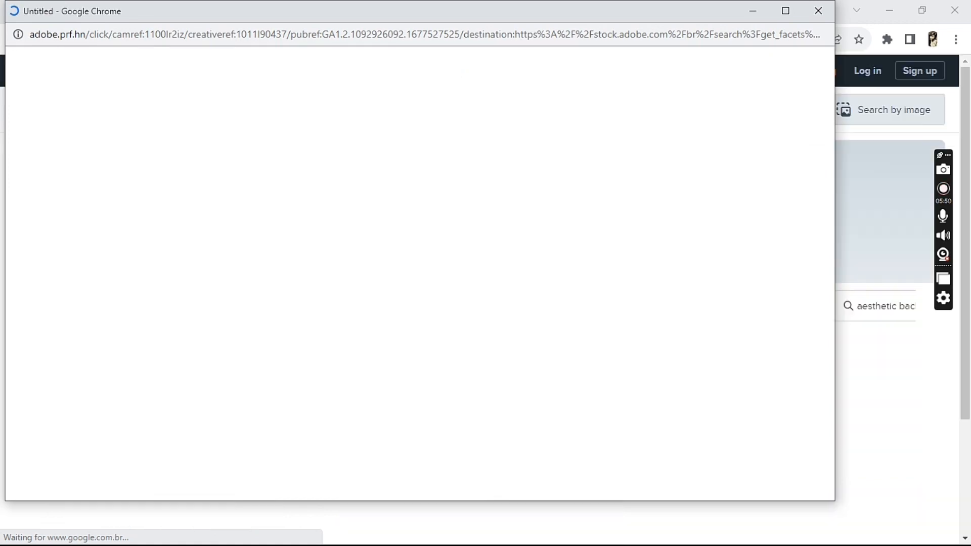
left_click(818, 10)
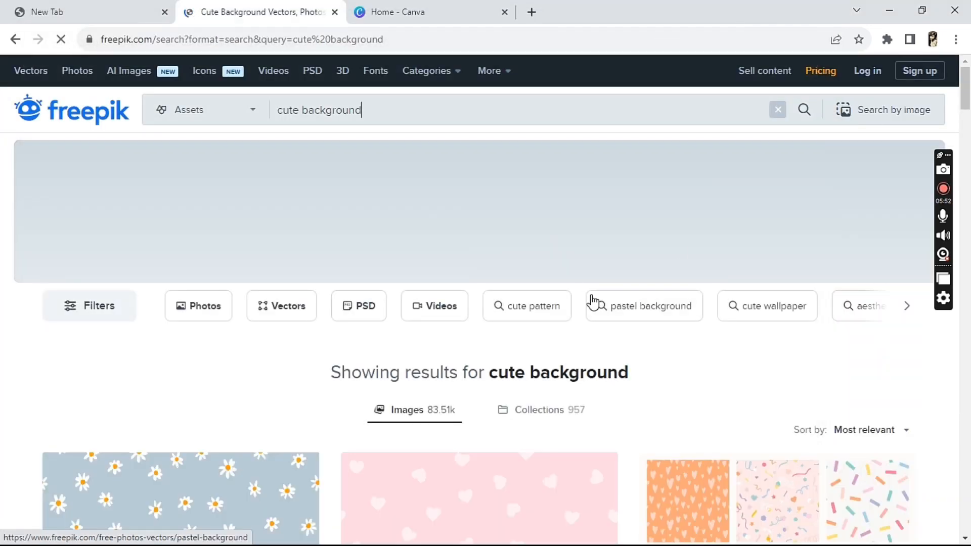
left_click_drag(966, 86, 957, 120)
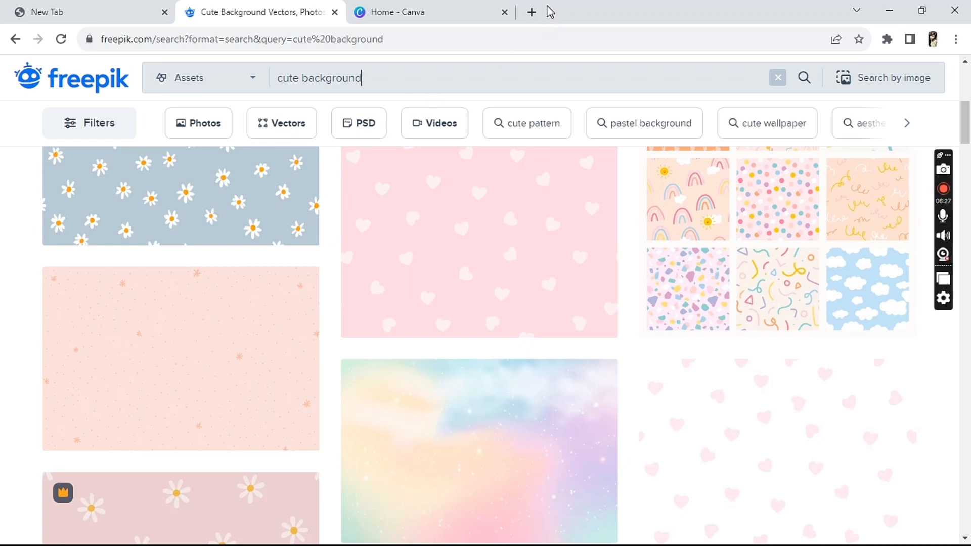
Open the pngegg.com website in a new browser tab.
left_click(531, 12)
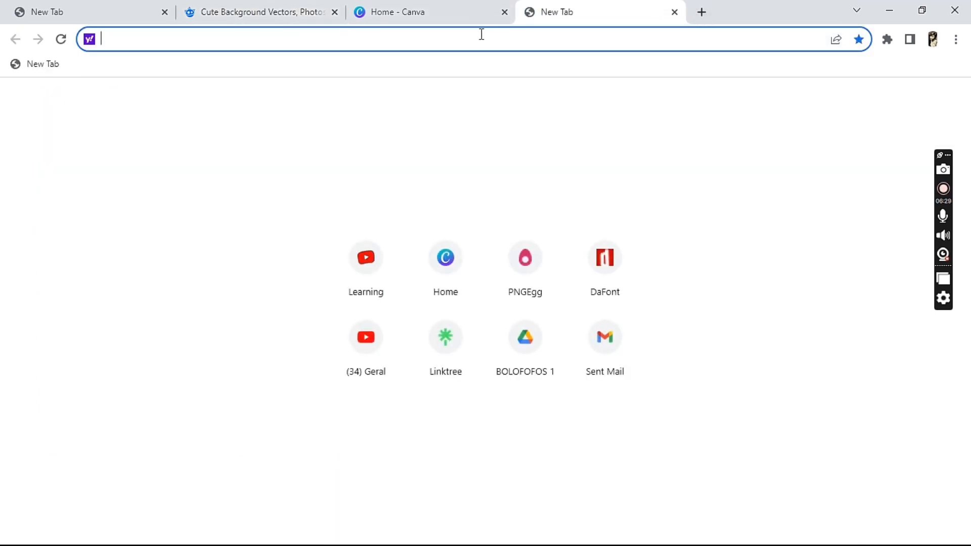
type("png")
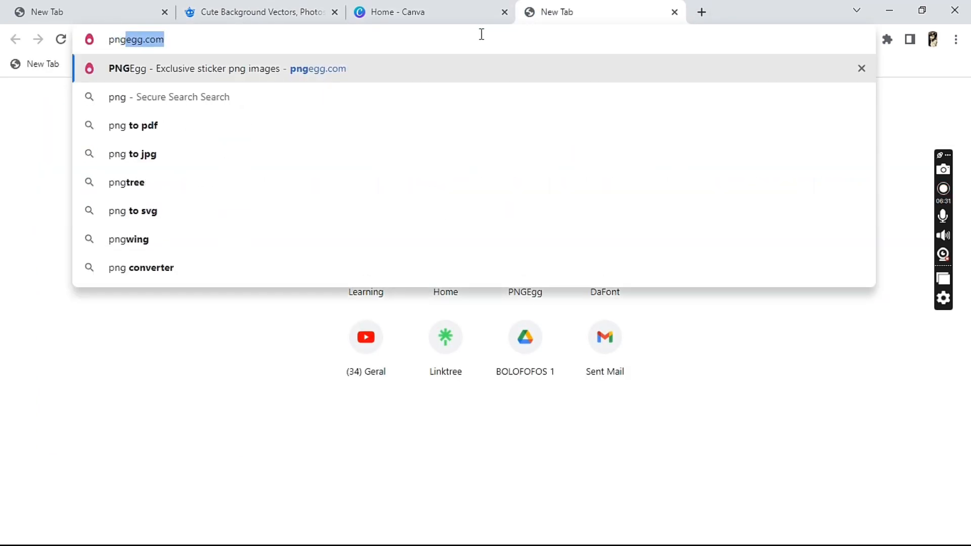
type("egg")
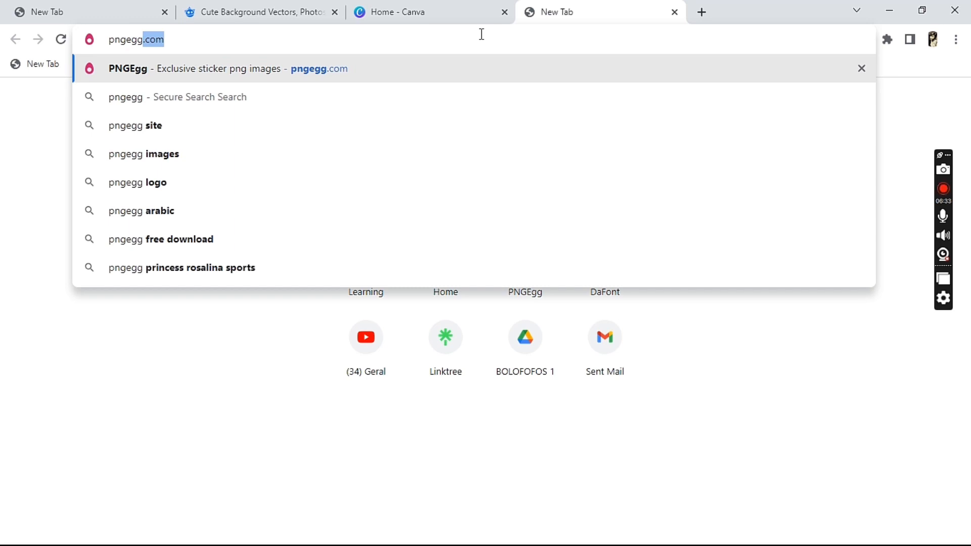
type(".com")
key("Return")
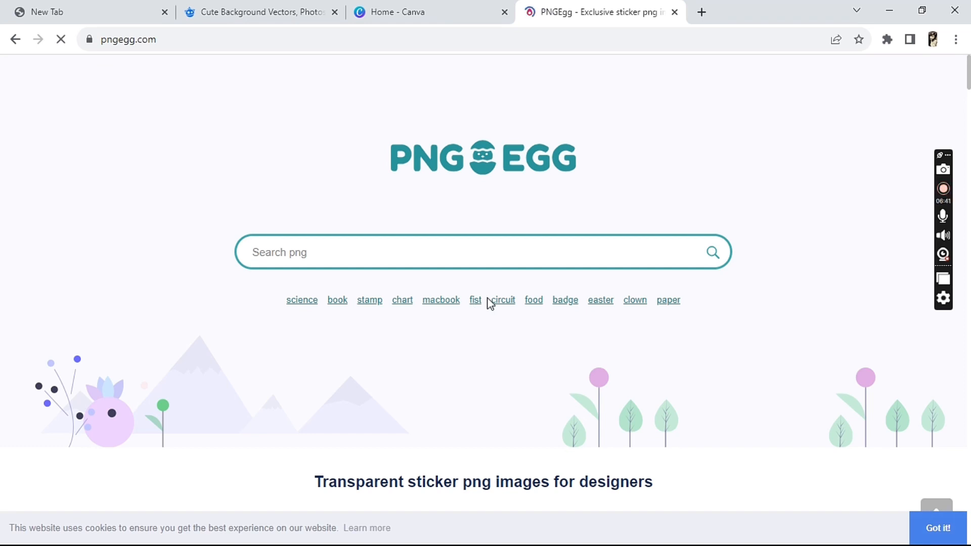
Look at the search box and browse the sample transparent images on the PNGEgg home page.
left_click(401, 253)
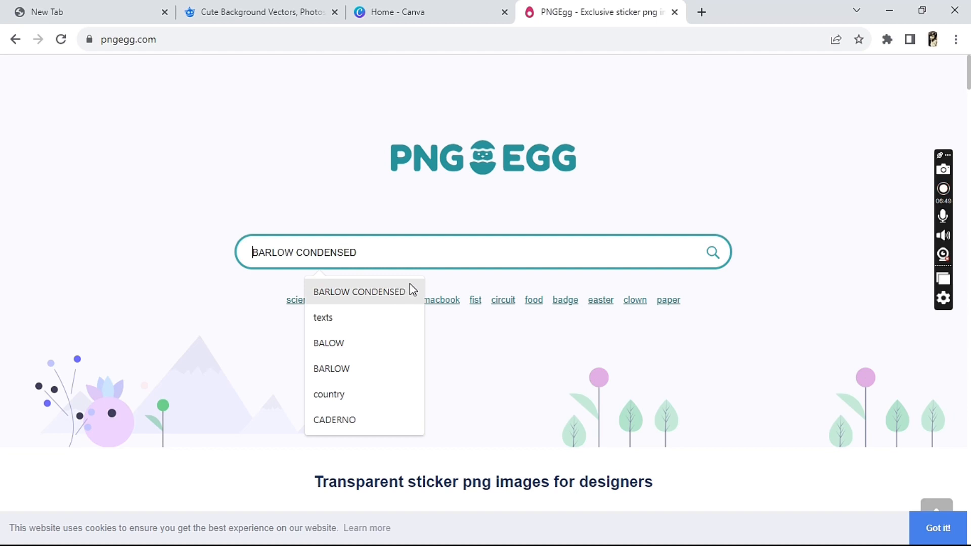
key("Return")
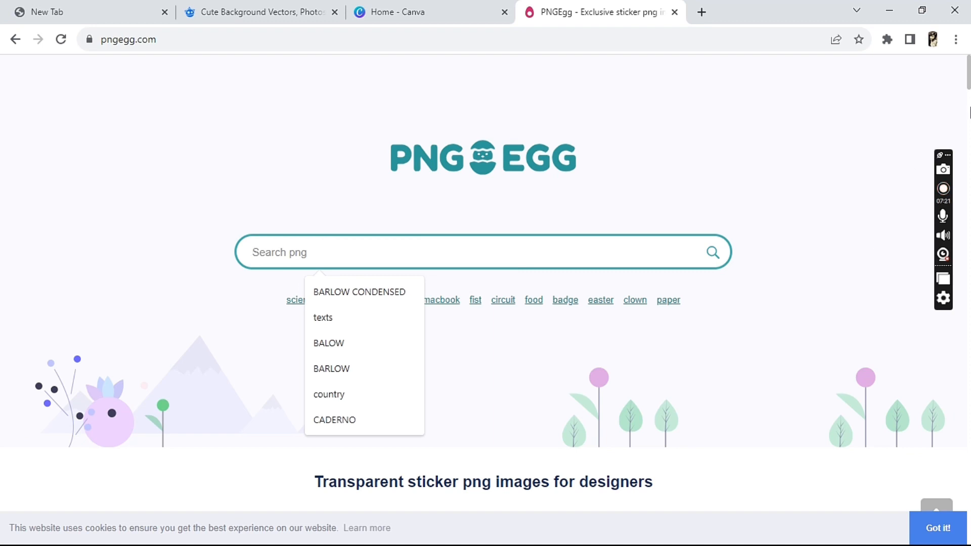
left_click_drag(969, 79, 969, 93)
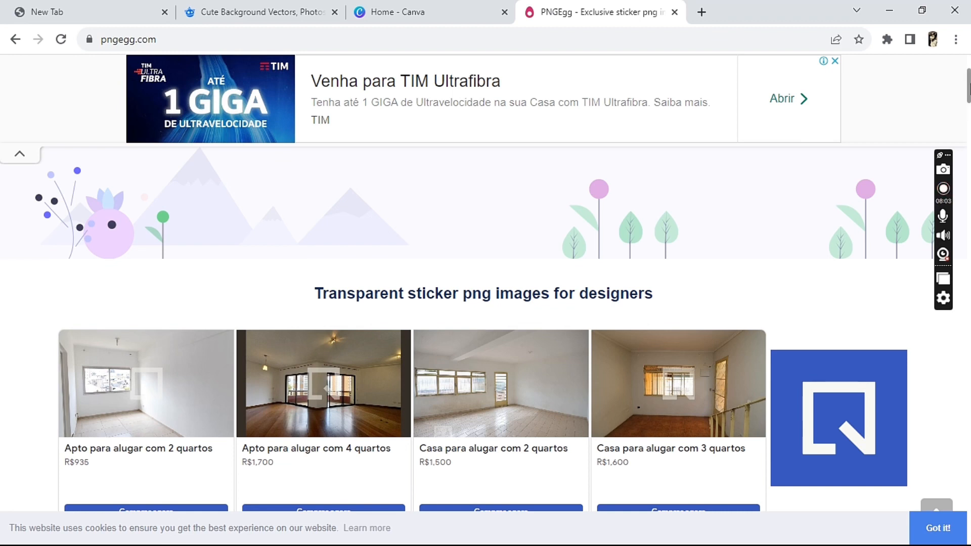
left_click_drag(967, 86, 968, 138)
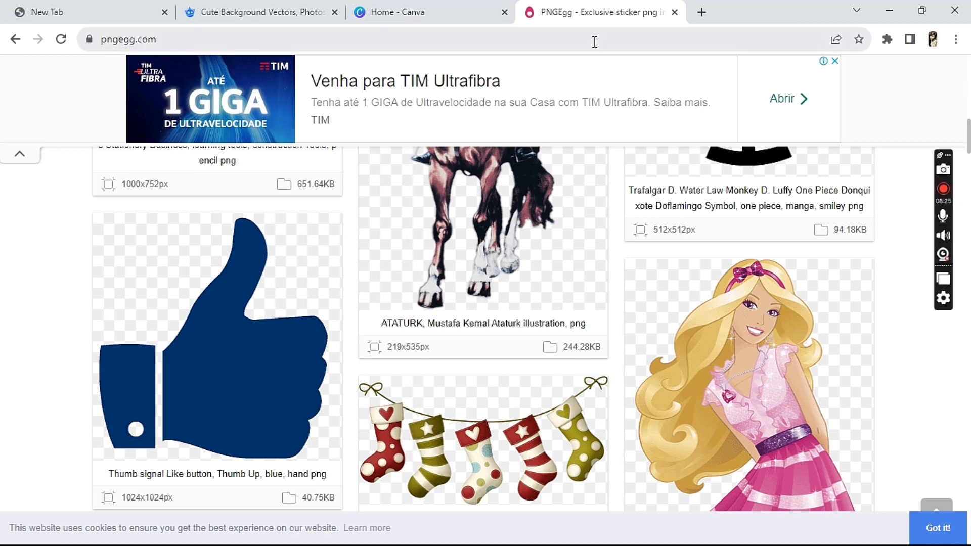
Search the web for "barbie name png" in a new browser tab.
left_click(701, 12)
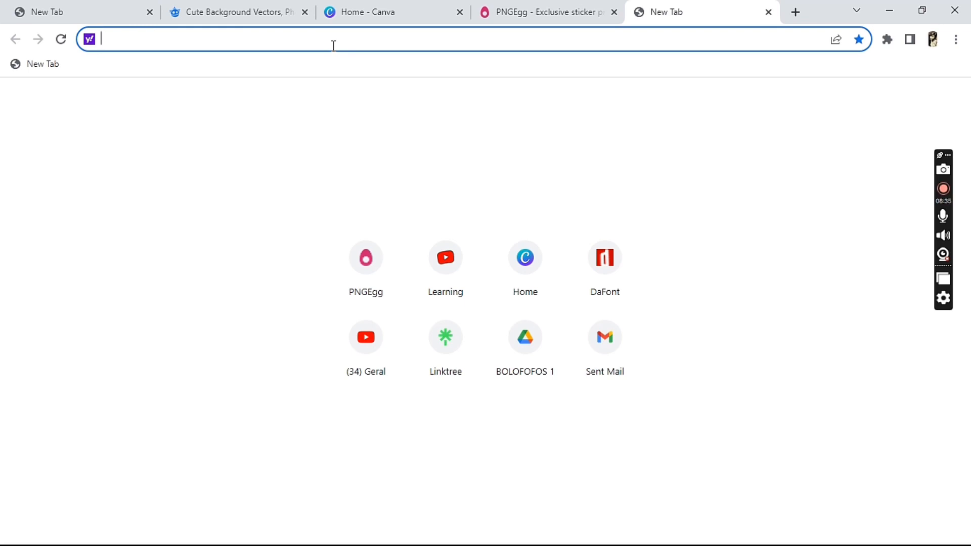
type("ba")
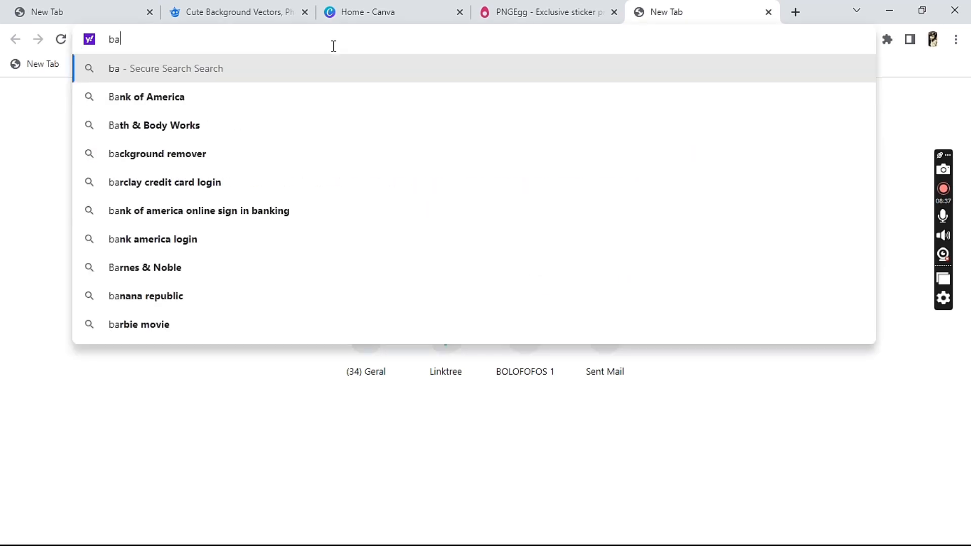
type("rbie n")
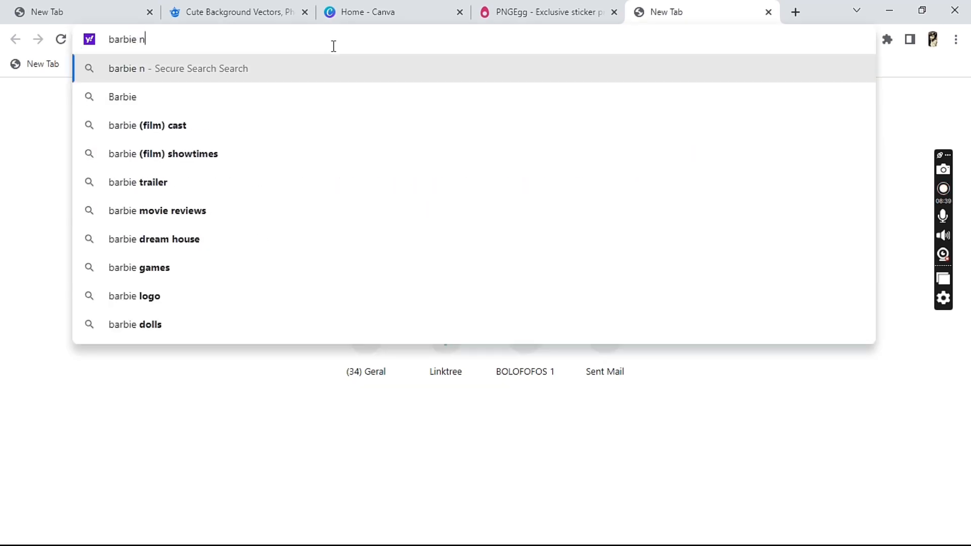
type("am")
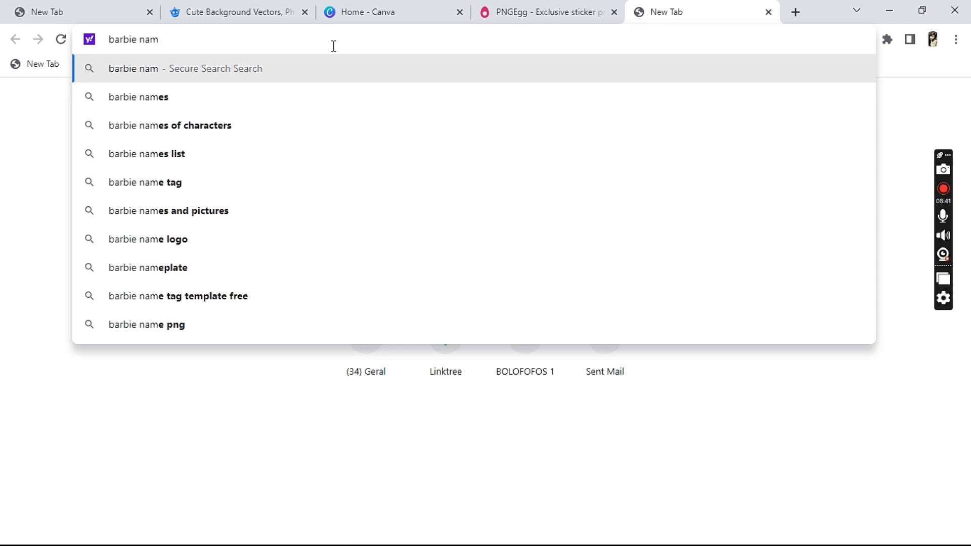
type("e p")
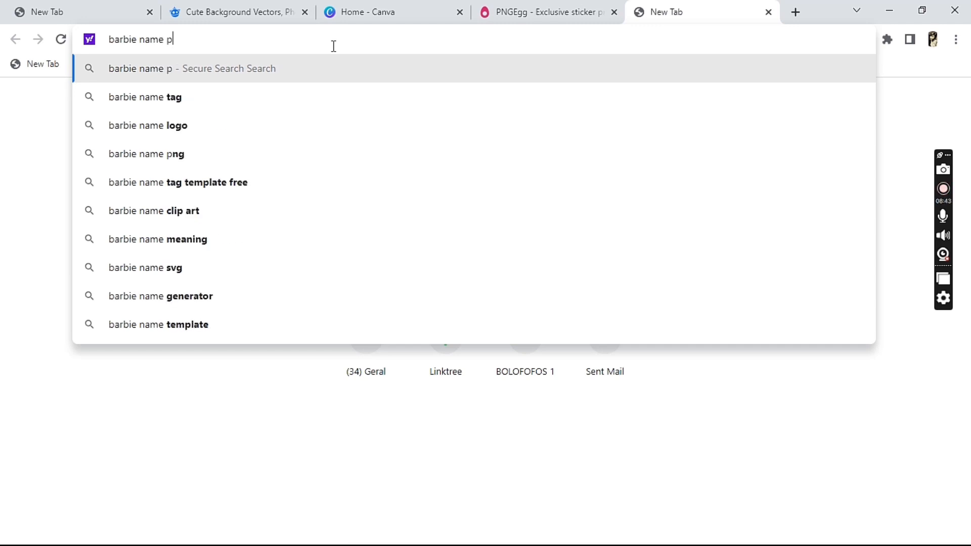
type("bng")
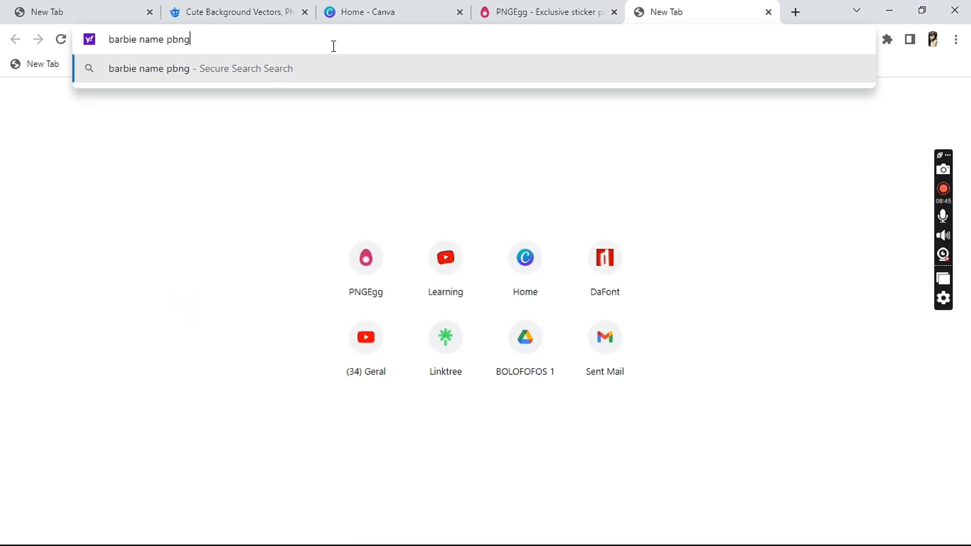
key("BackSpace")
key("BackSpace")
key("BackSpace")
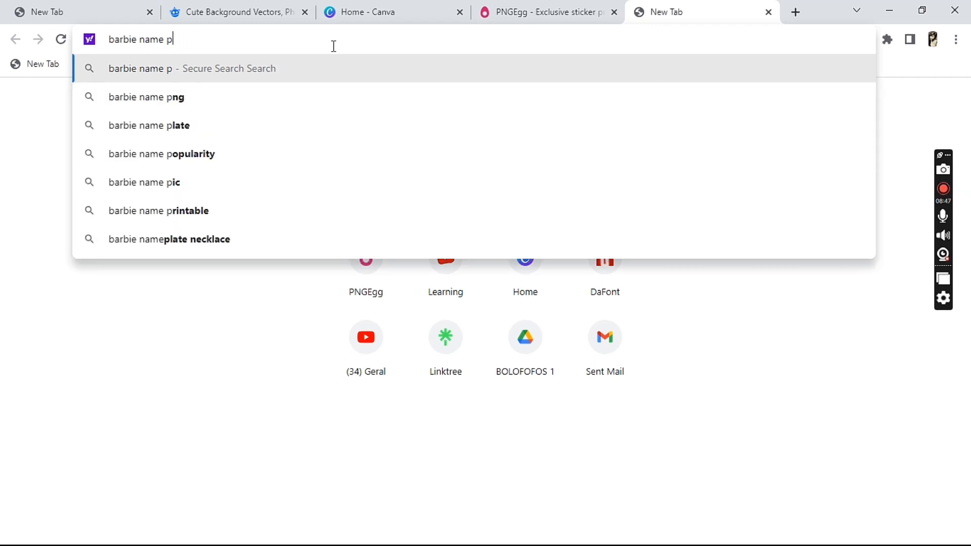
type("ng")
key("Return")
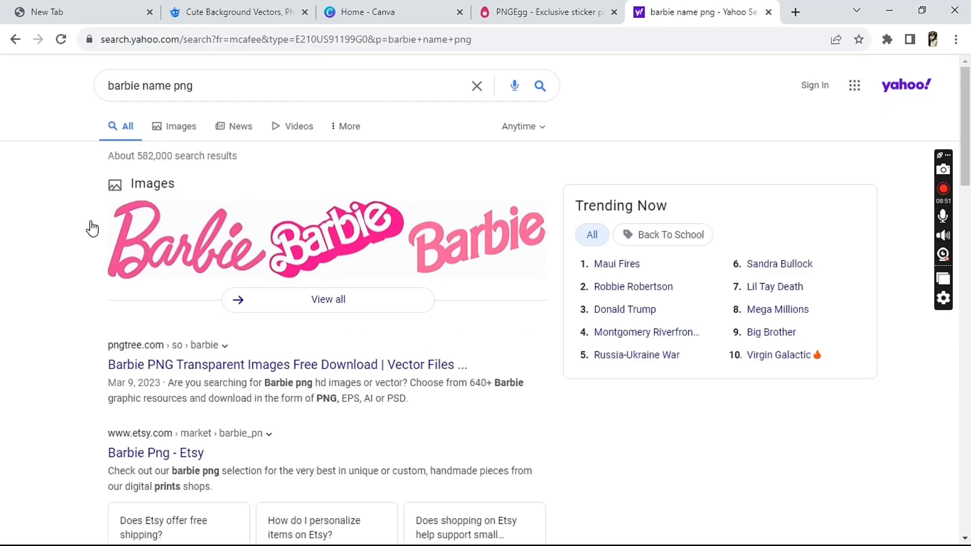
Show only the image results and look through the Barbie logo pictures.
left_click(177, 133)
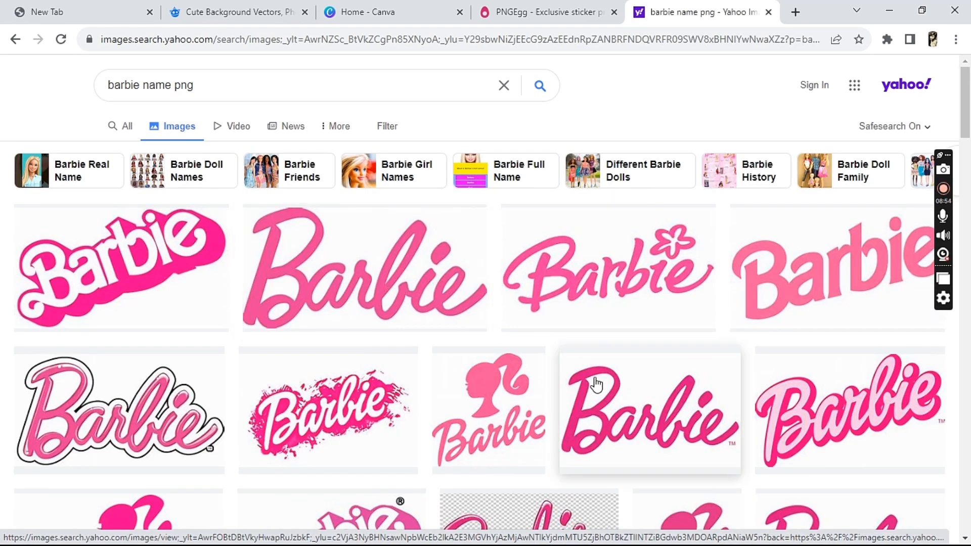
left_click_drag(965, 111, 966, 150)
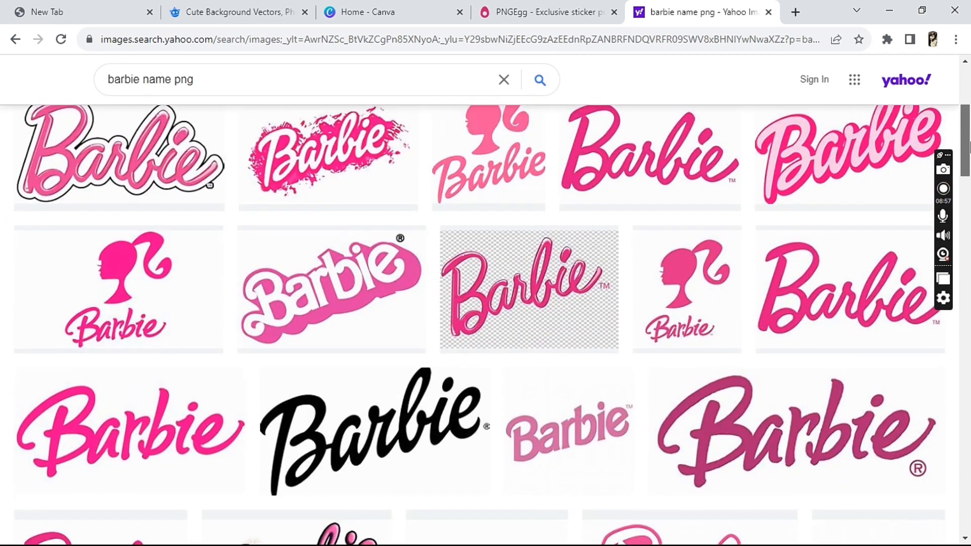
mouse_move(556, 253)
left_mouse_down()
mouse_move(546, 246)
mouse_move(606, 205)
mouse_move(542, 227)
mouse_move(560, 254)
left_mouse_up()
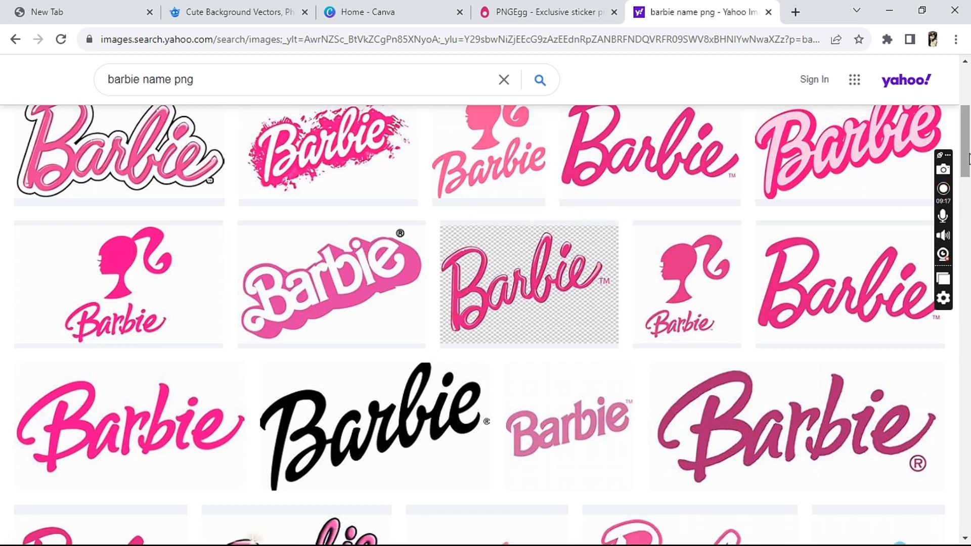
left_click_drag(967, 162, 966, 68)
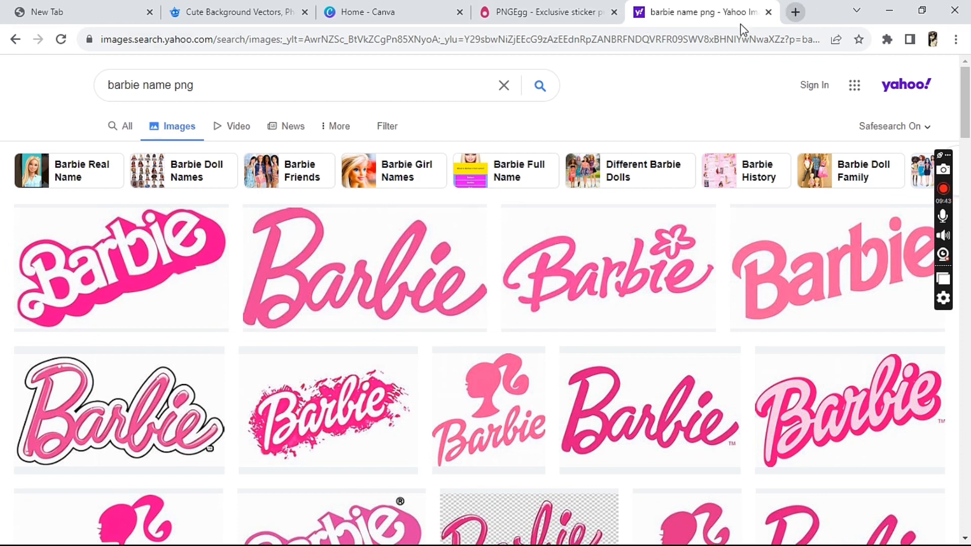
Search the web for "creative fabrica" and open the Creative Fabrica website from the results.
left_click(671, 43)
type("c")
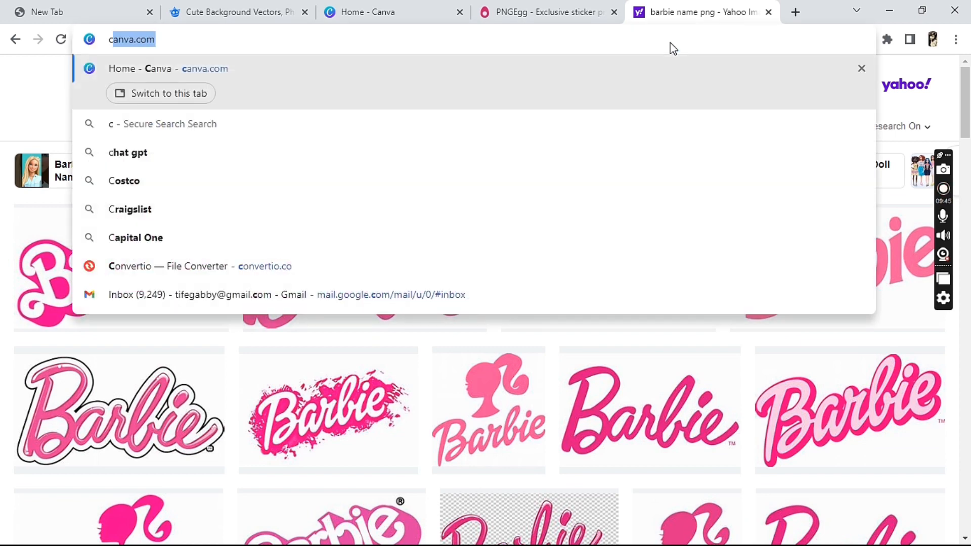
type("reativ")
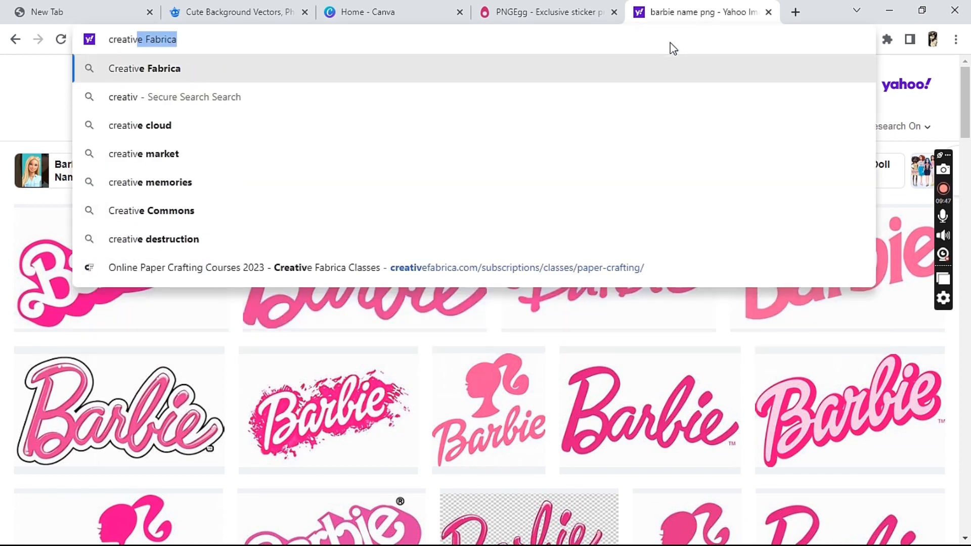
type("e fabrica")
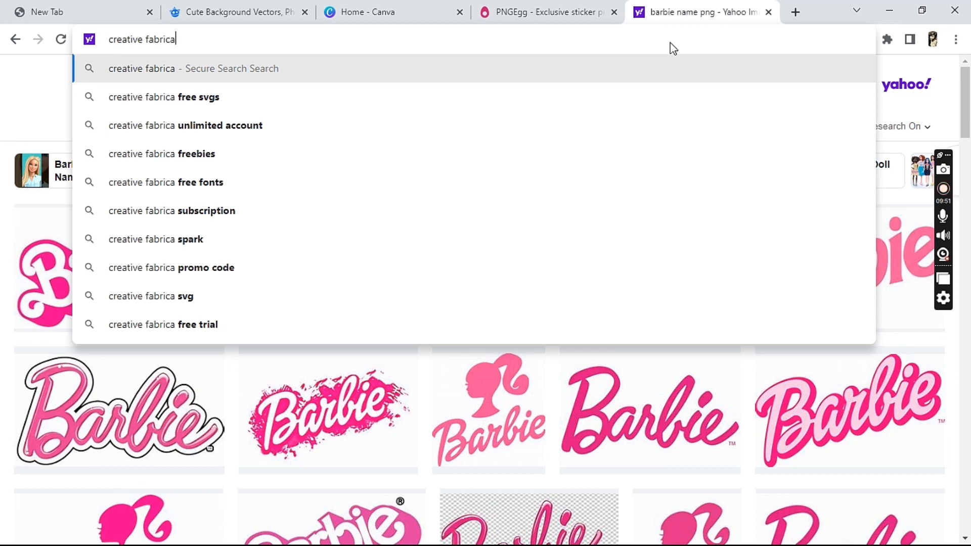
key("Return")
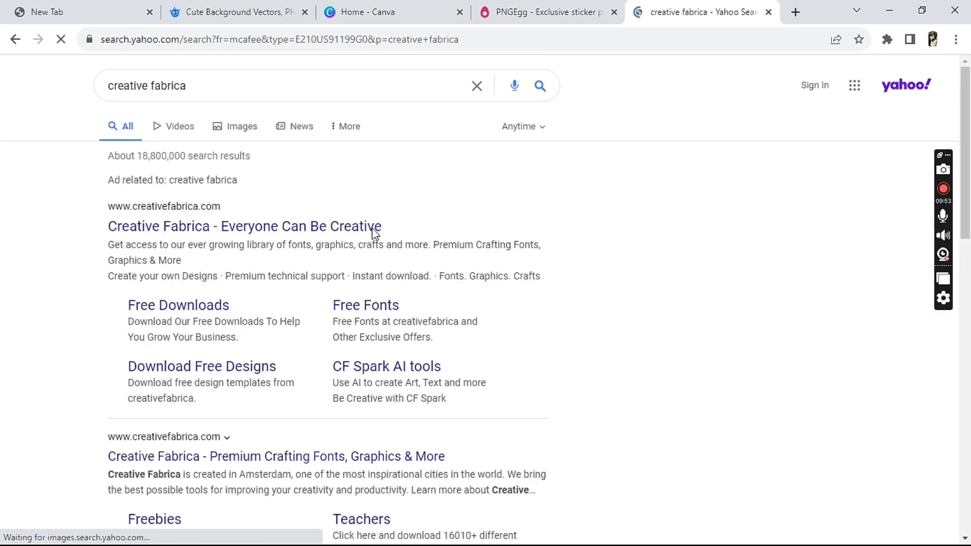
left_click(301, 229)
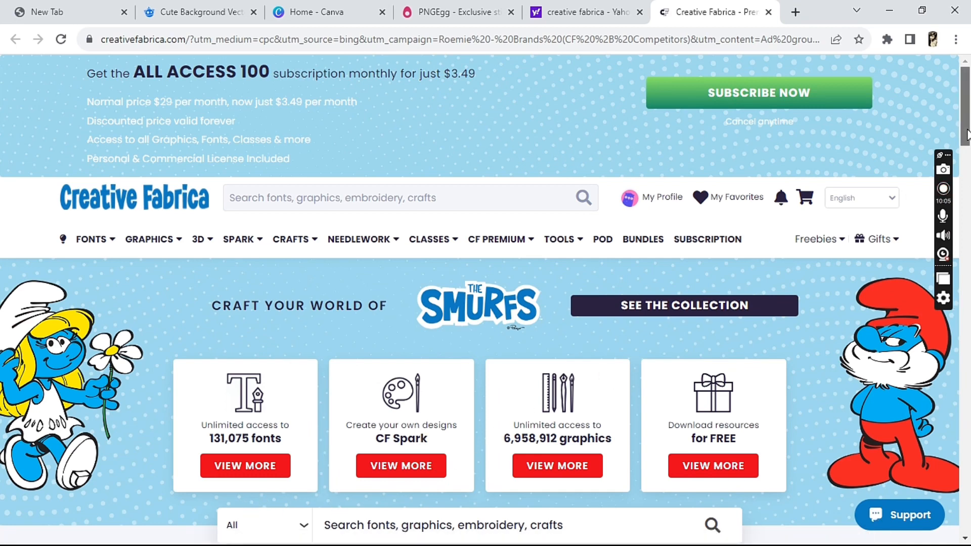
Look through the fonts, bundles and illustrations offered on the Creative Fabrica home page and return to its beginning.
left_click_drag(966, 134, 969, 244)
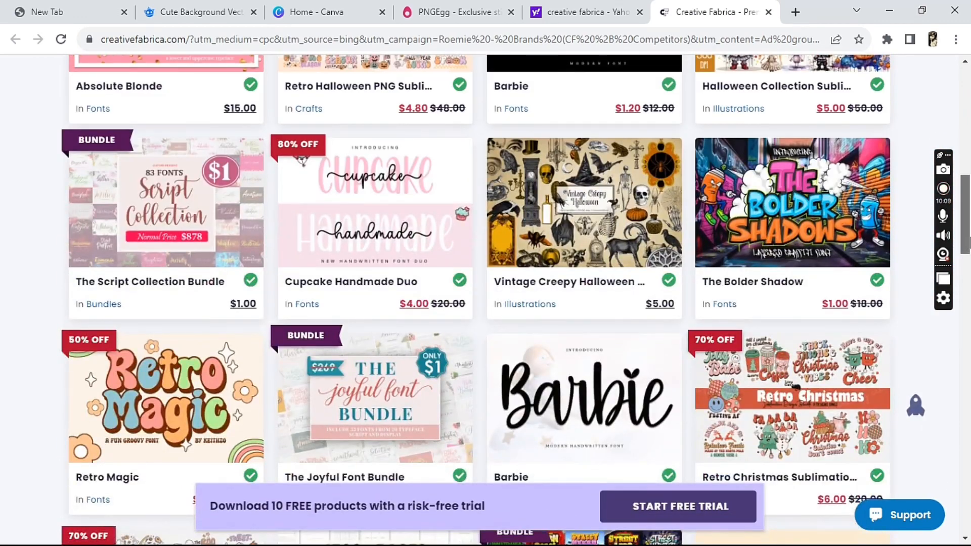
scroll(967, 243, "down", 1)
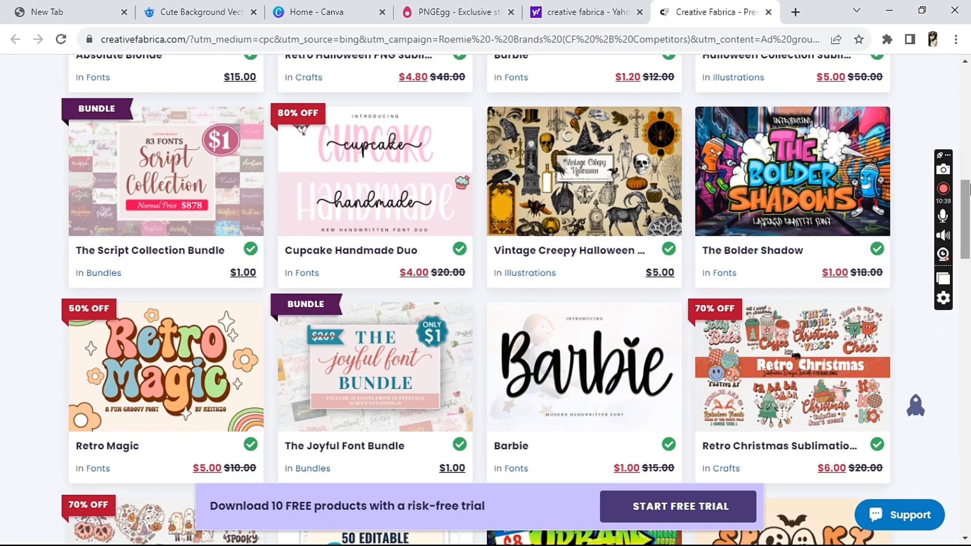
left_click_drag(968, 215, 965, 96)
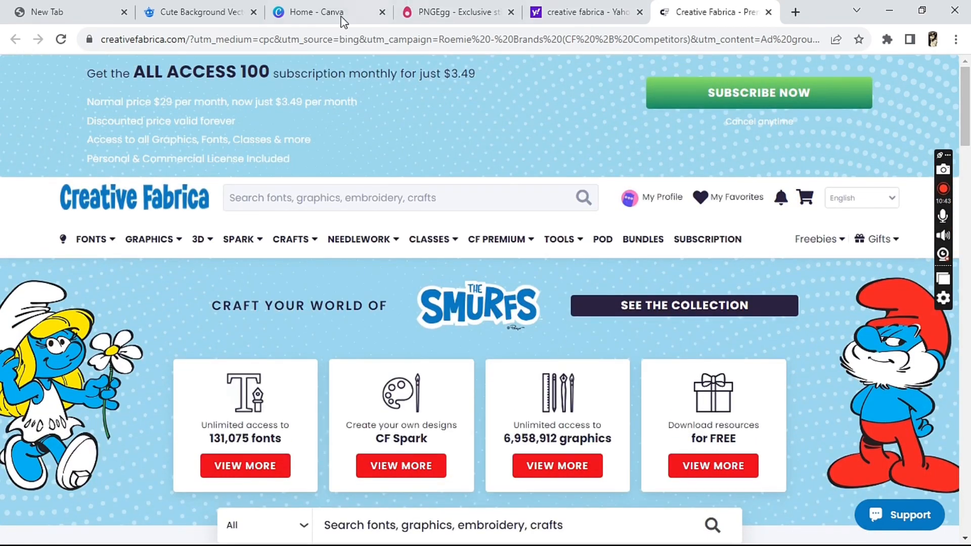
Switch to Canva and start creating a new design with a custom size.
mouse_move(335, 25)
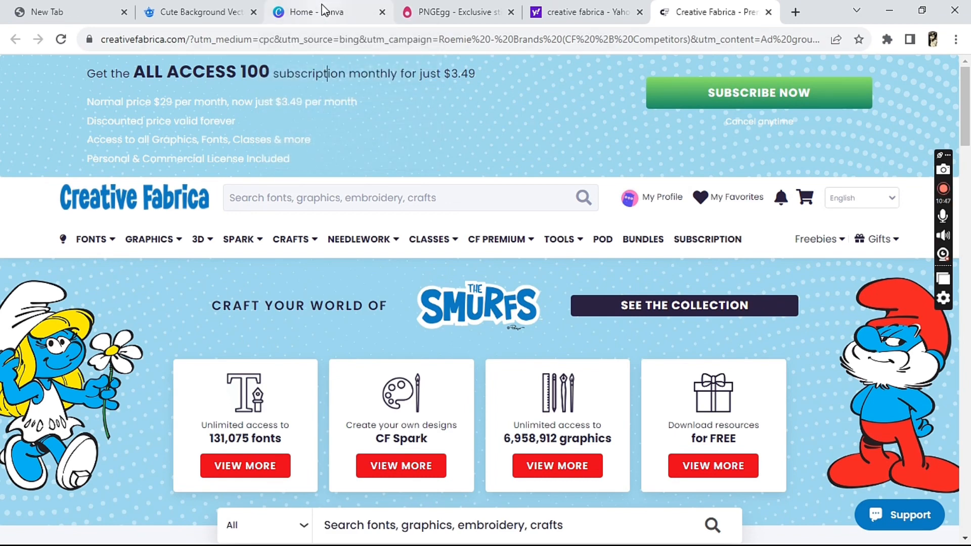
left_click(326, 18)
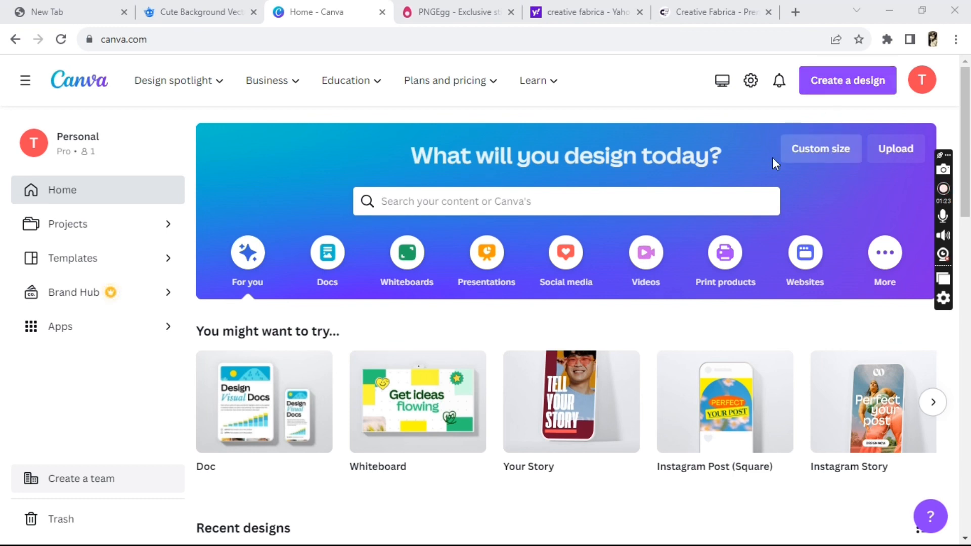
left_click(826, 80)
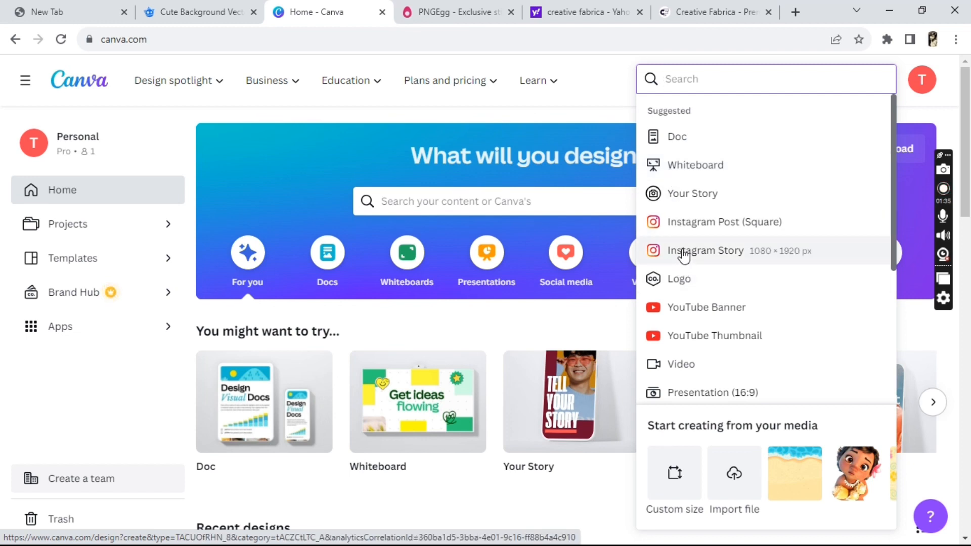
left_click(676, 481)
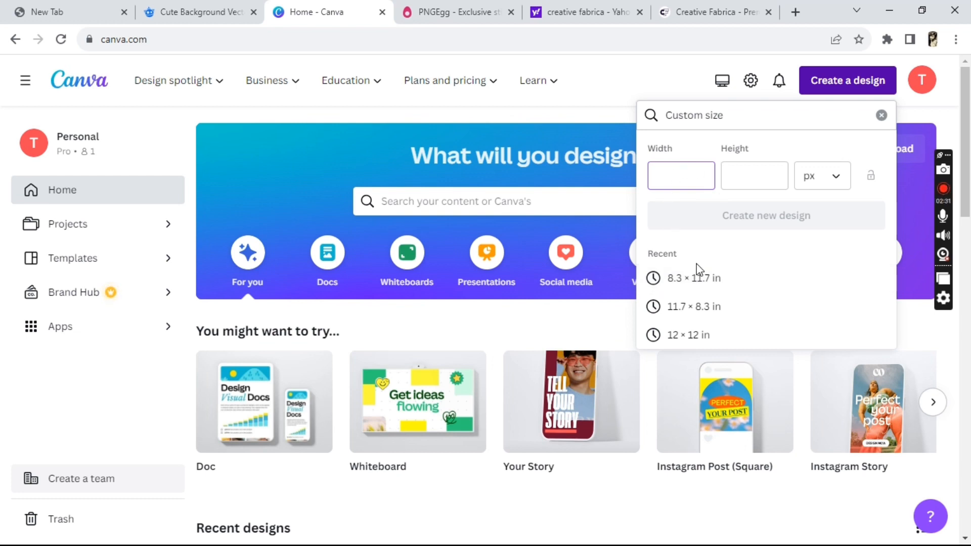
Enter a custom size of 8.3 by 11.7 and change the unit from pixels to inches.
type("8.3")
left_click(755, 176)
type("11")
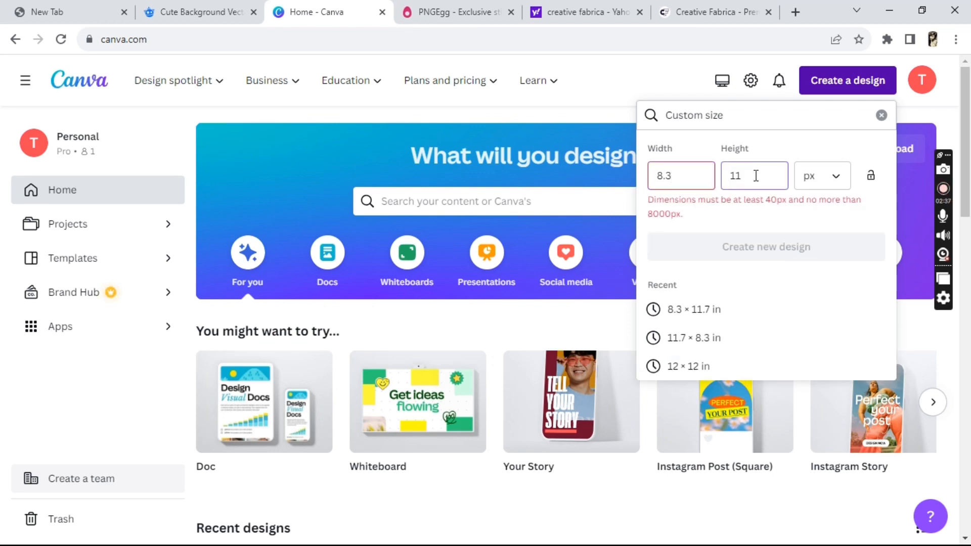
type(".7")
left_click(808, 186)
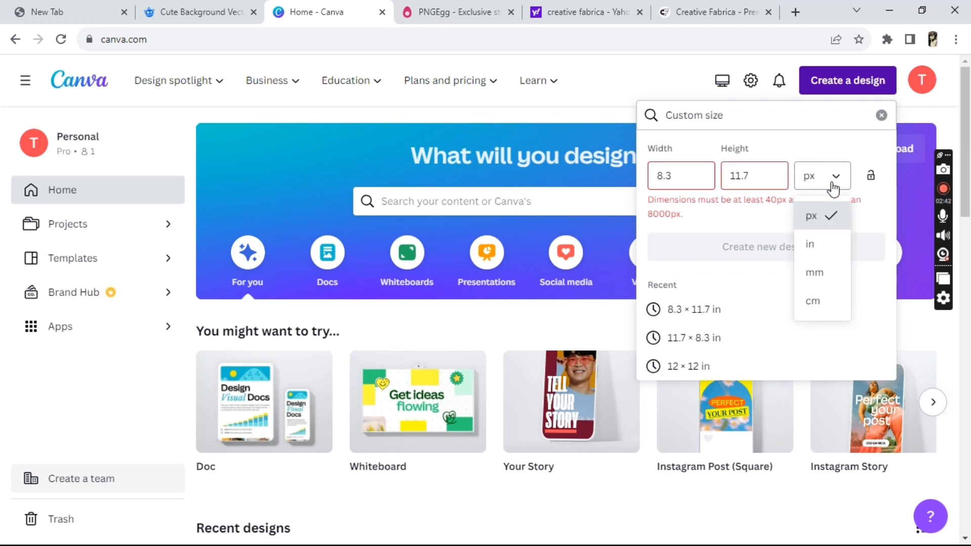
left_click(810, 245)
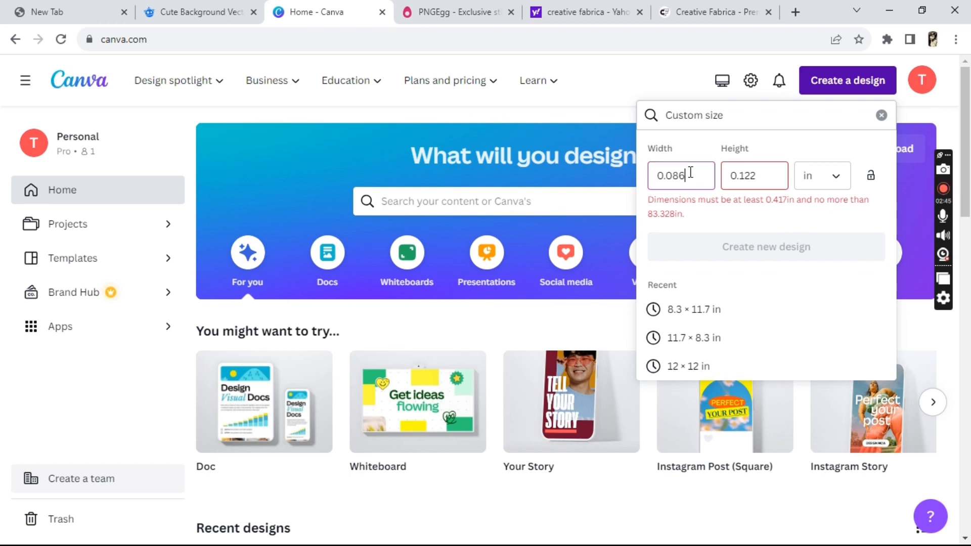
Correct the size to 8.3 in wide by 11.7 in high, create the design and open its elements library.
key("BackSpace")
key("BackSpace")
key("BackSpace")
key("BackSpace")
key("BackSpace")
type("8")
left_click(765, 178)
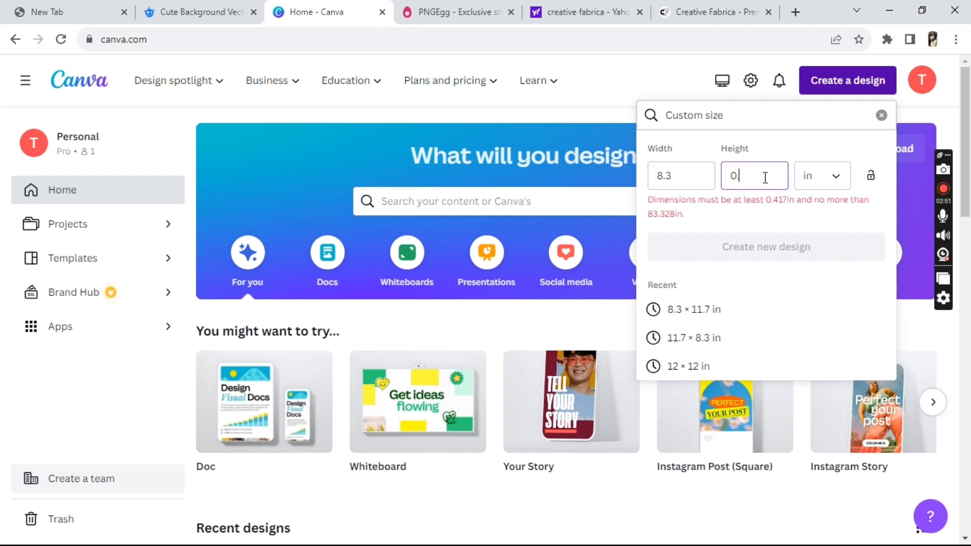
key("BackSpace")
type("11.7")
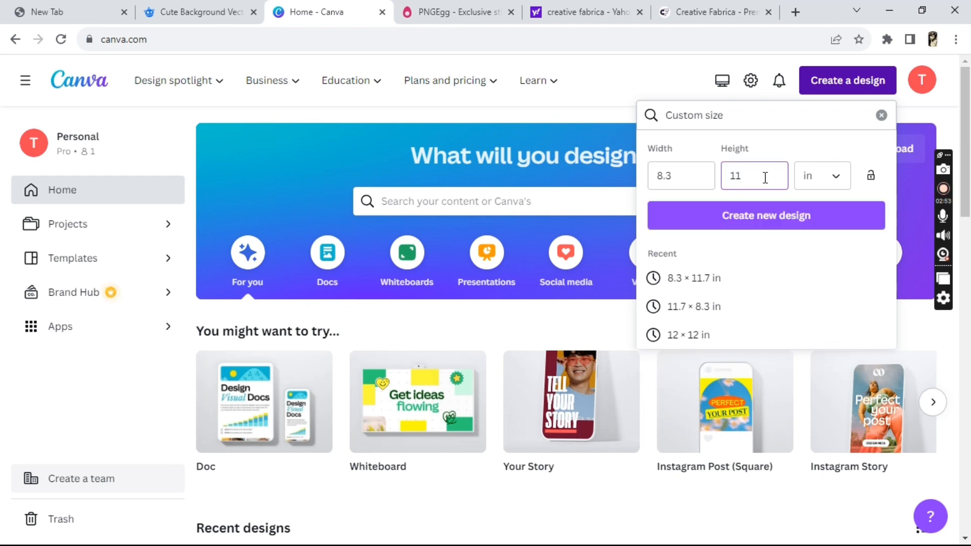
left_click(781, 217)
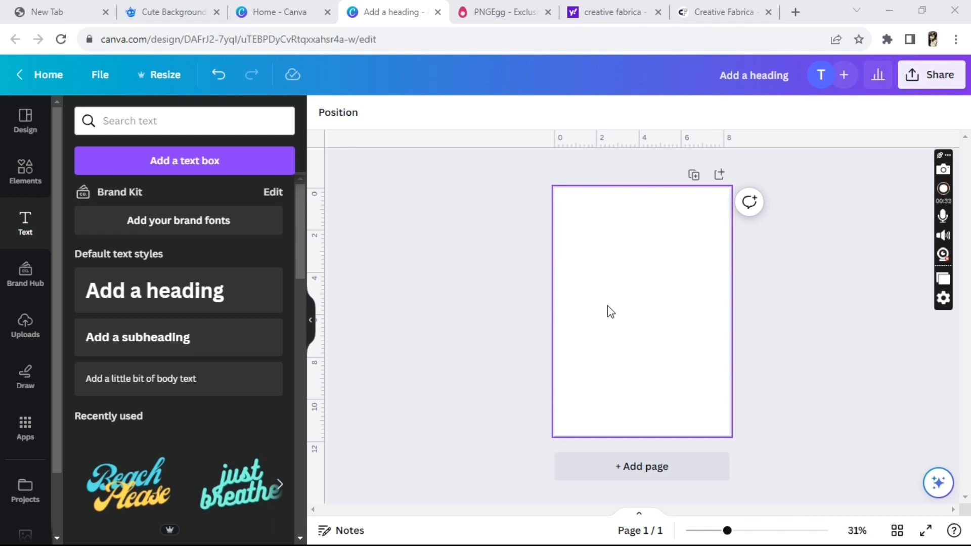
left_click(29, 173)
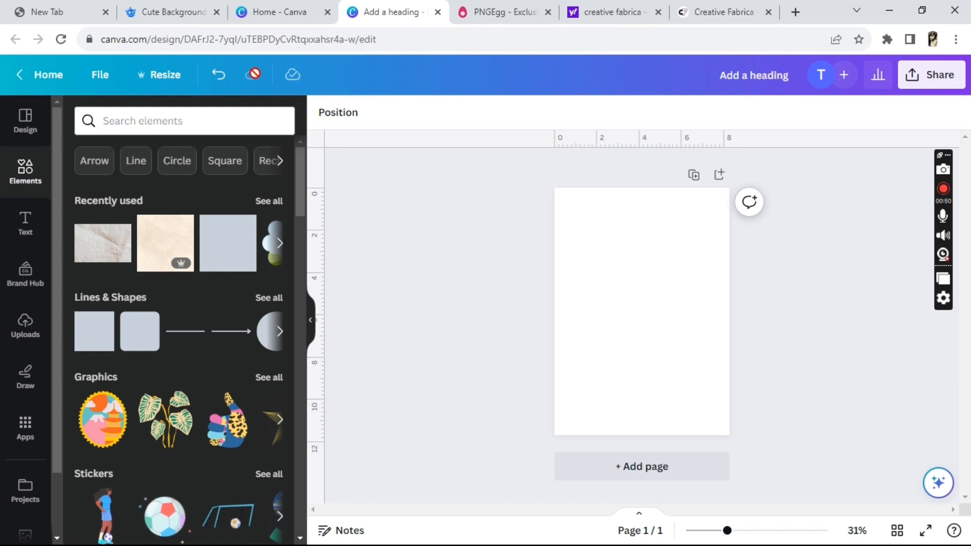
Switch to Freepik and change the search to "cute rainbow background".
left_click(184, 14)
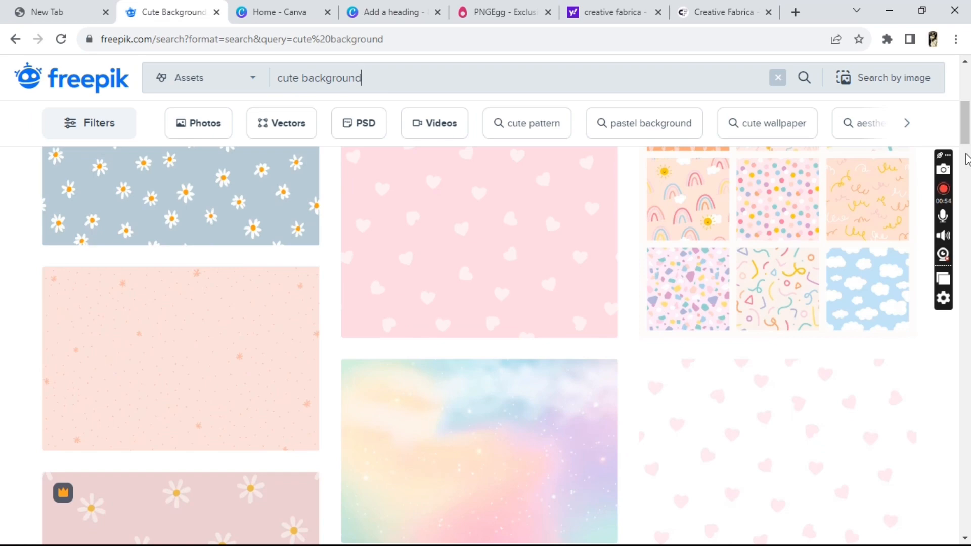
left_click_drag(966, 136, 965, 93)
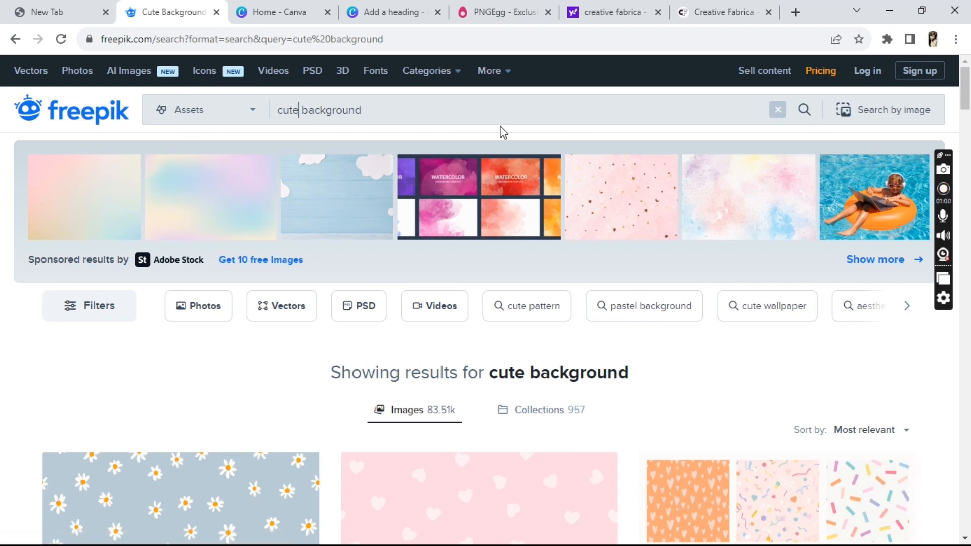
type("rainbow ba")
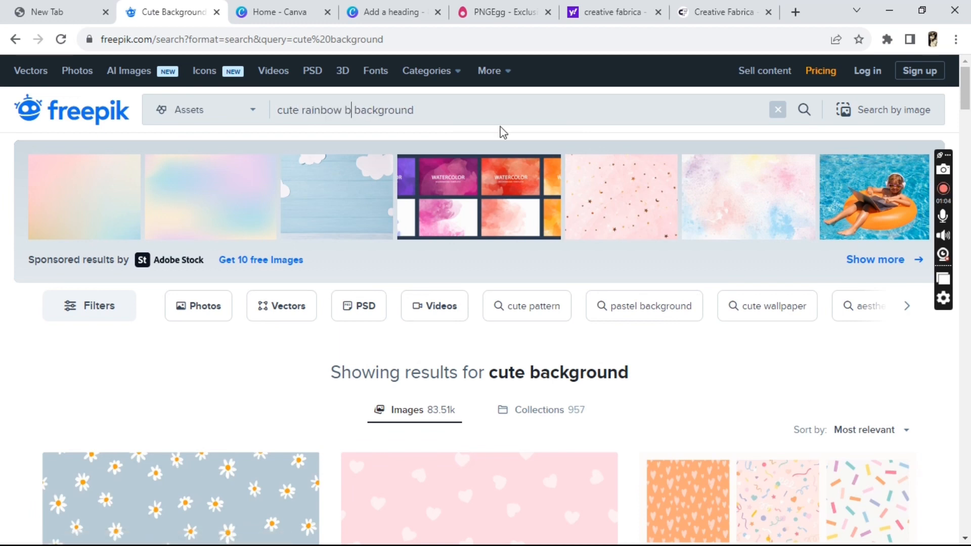
type("c")
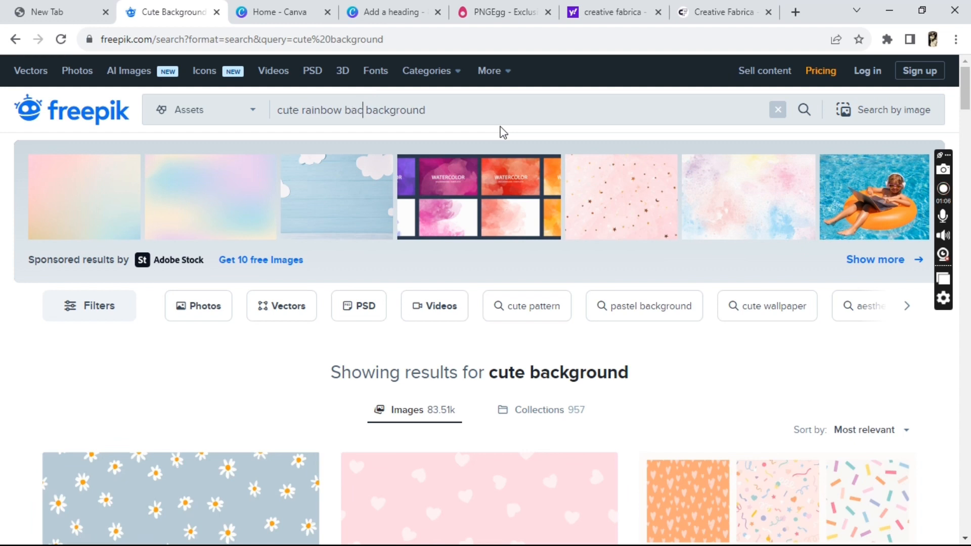
key("BackSpace")
key("BackSpace")
key("BackSpace")
key("BackSpace")
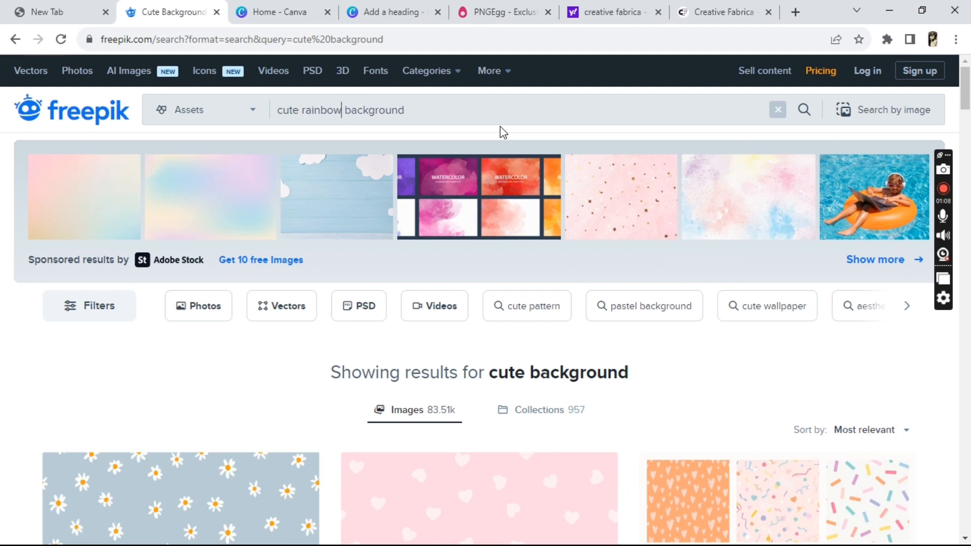
key("Return")
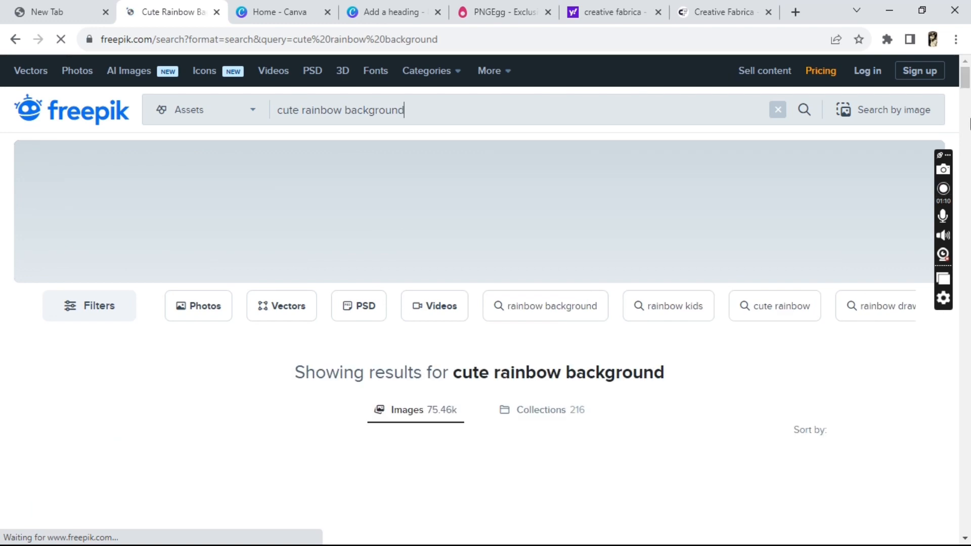
Download the free hand drawn rainbow glitter background from the Freepik results and close its preview.
scroll(966, 93, "down", 5)
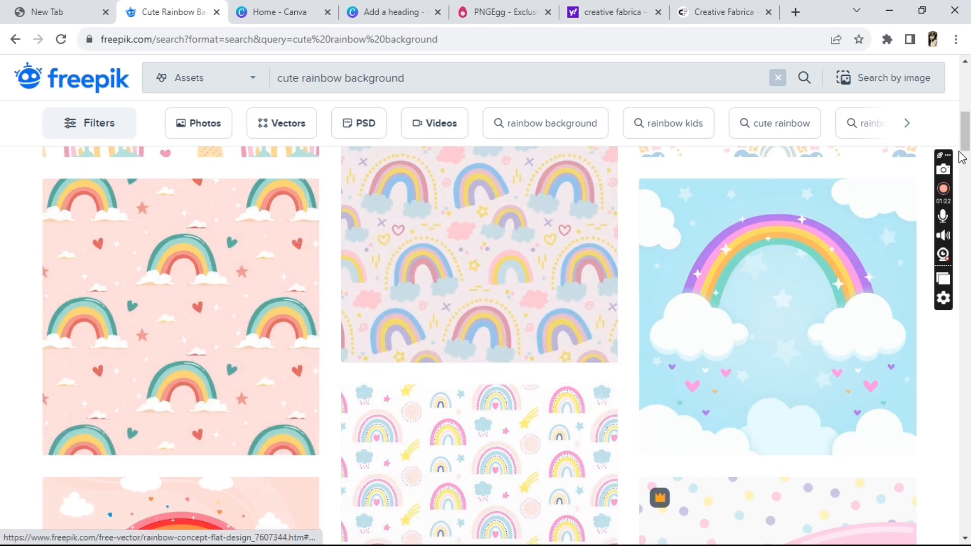
left_click_drag(966, 119, 957, 95)
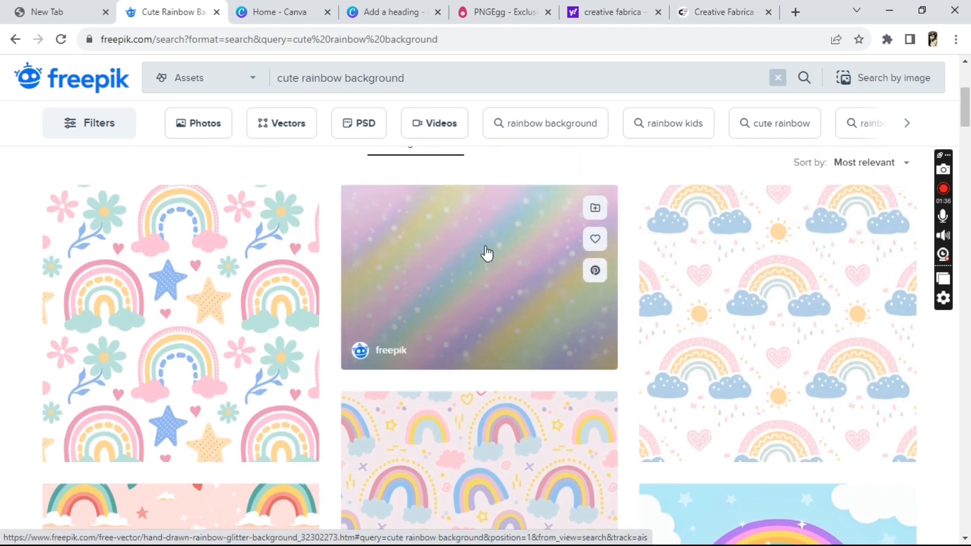
left_click(465, 283)
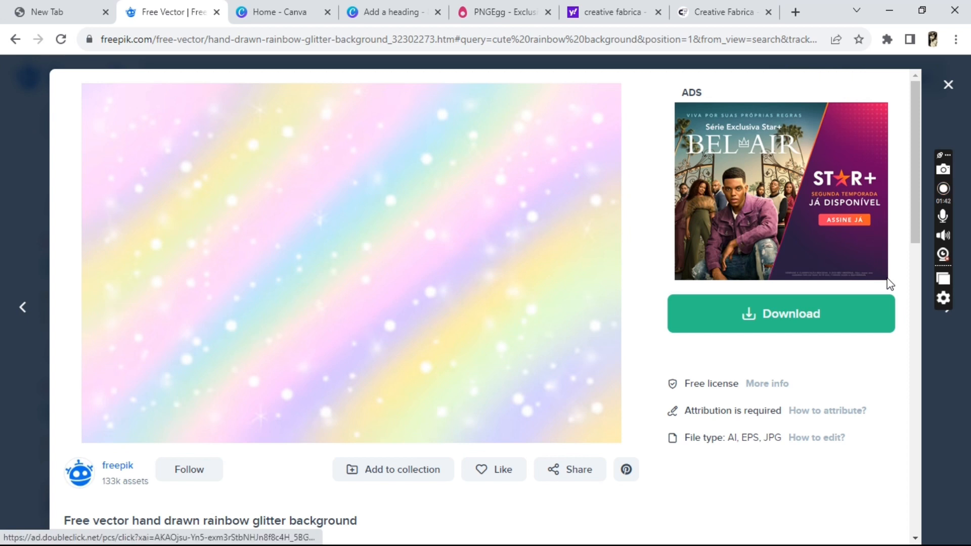
left_click(784, 326)
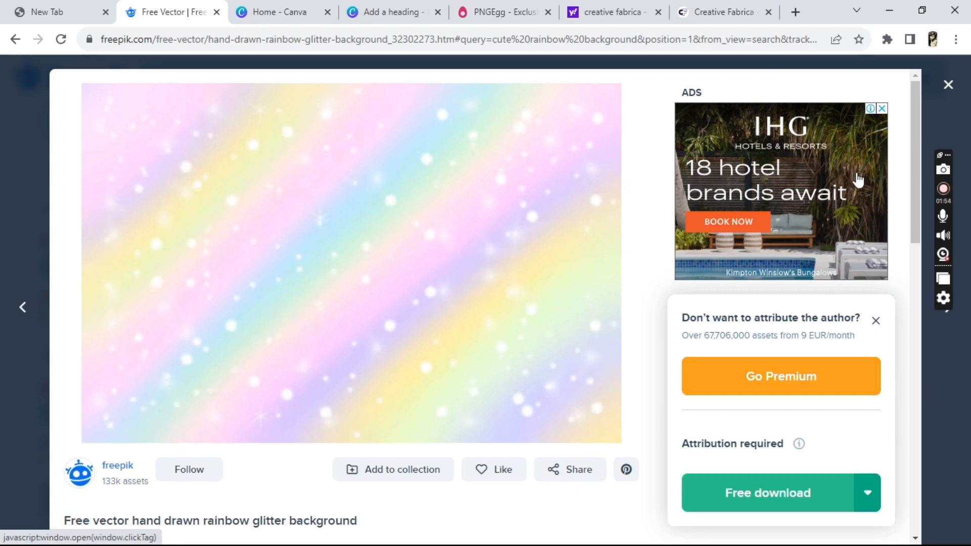
left_click_drag(914, 141, 915, 232)
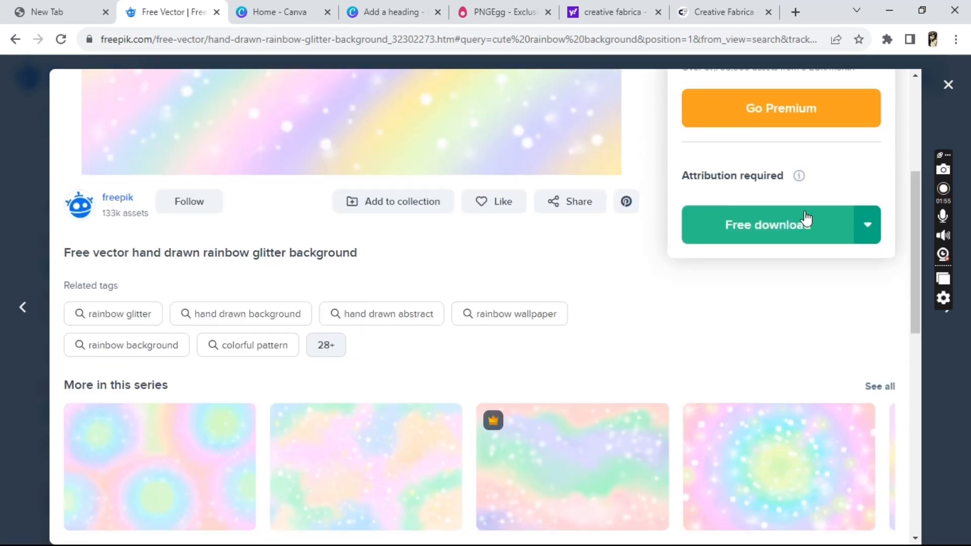
left_click(748, 228)
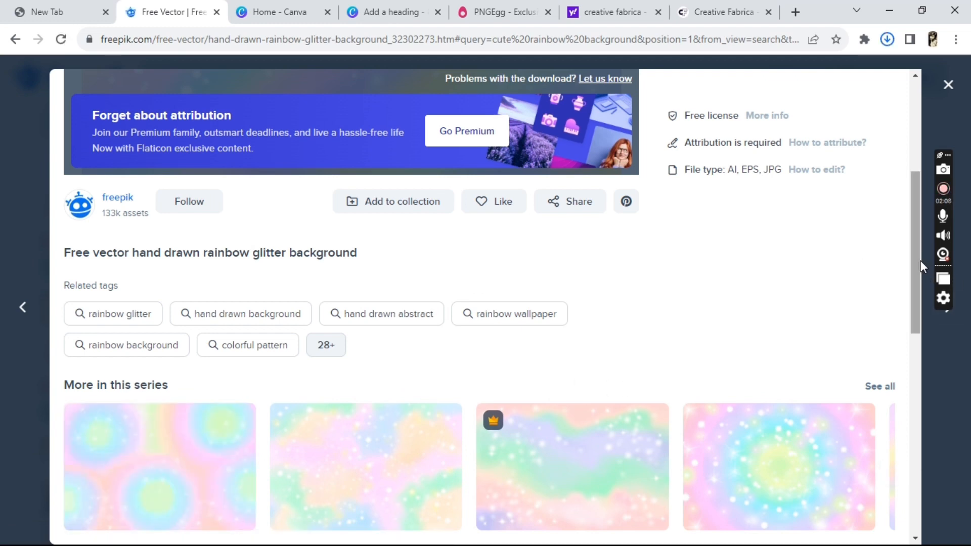
left_click(947, 94)
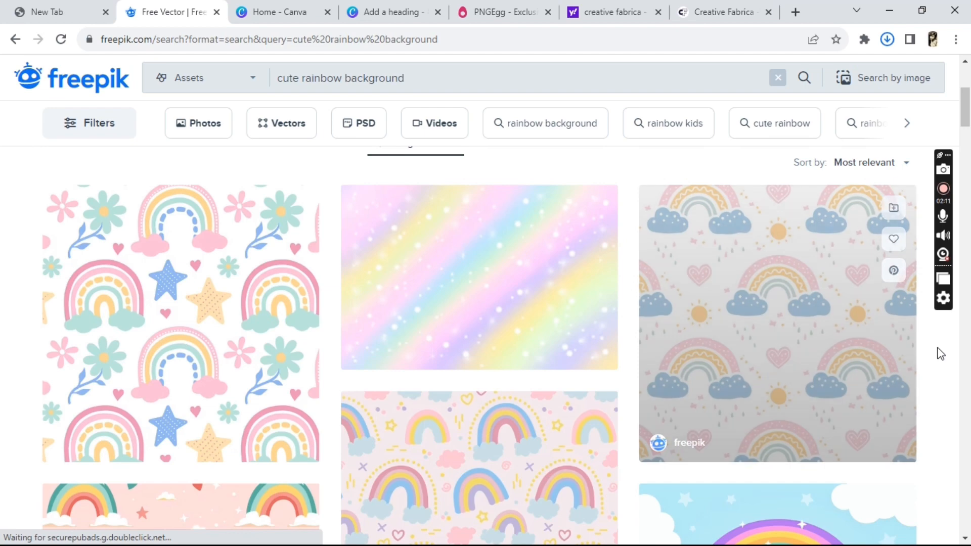
Browse further down the rainbow backgrounds, then restore the browser window to a smaller size and move it slightly upward.
left_click_drag(965, 108, 967, 435)
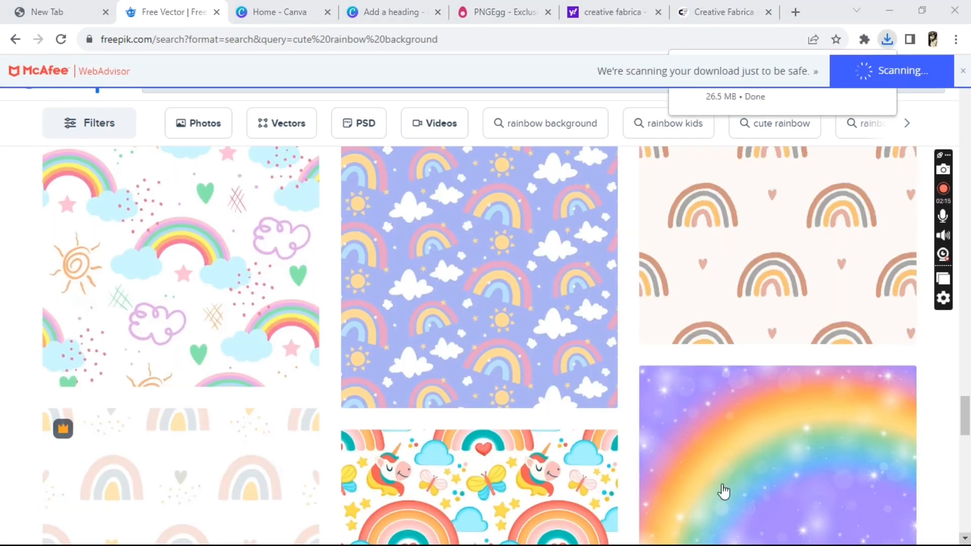
left_click(922, 10)
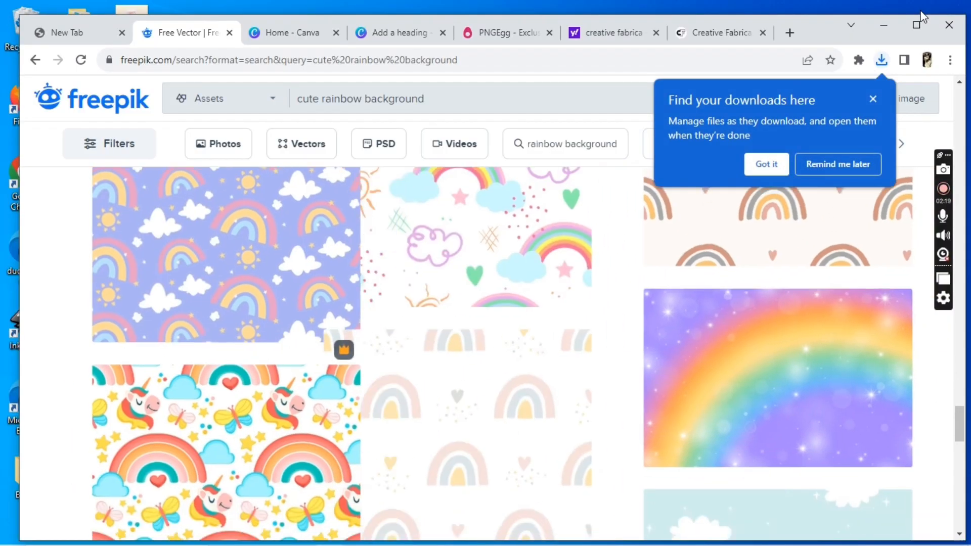
left_click_drag(819, 31, 817, 9)
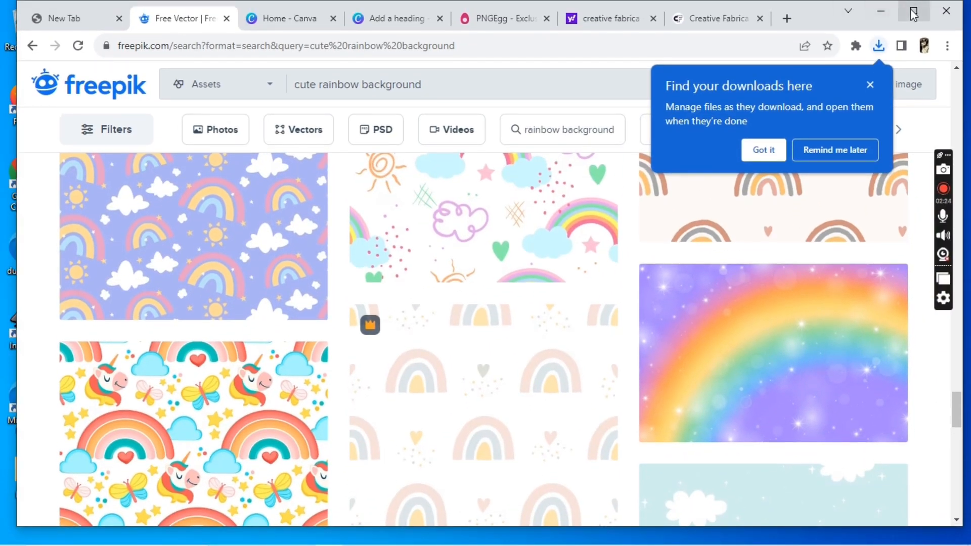
Leave the browser and preview the 7931558 JPG inside the downloaded hand-drawn-rainbow-glitter-background archive.
left_click(912, 12)
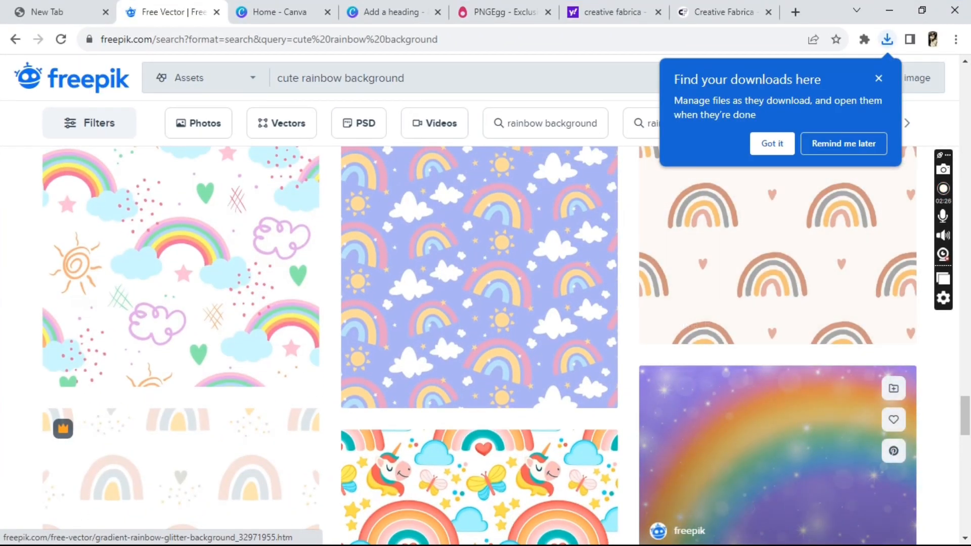
left_click(888, 11)
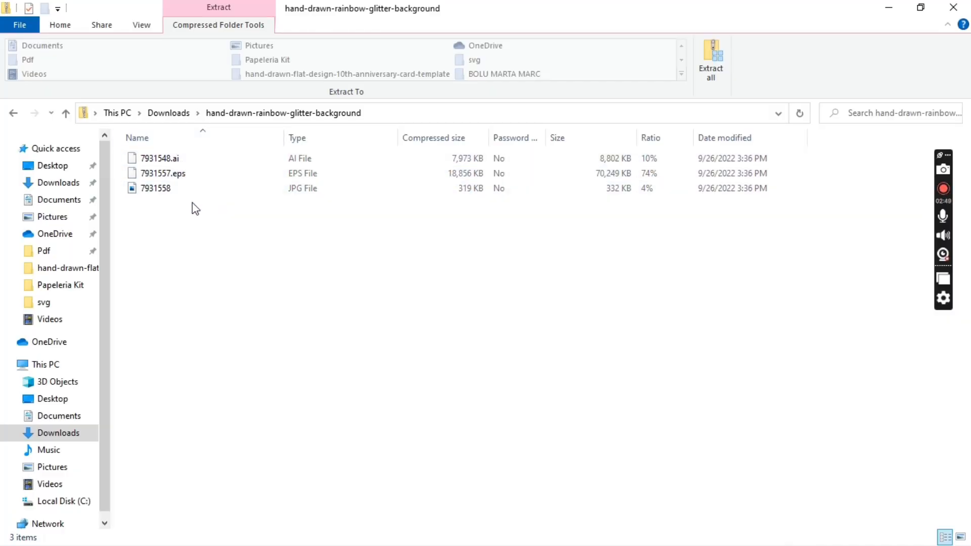
left_click(175, 184)
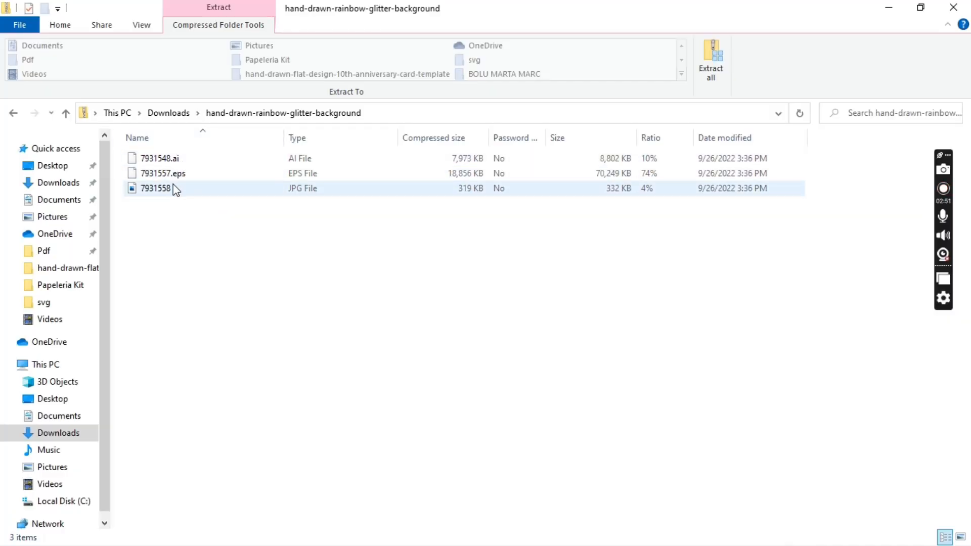
left_click(189, 175)
left_click(191, 194)
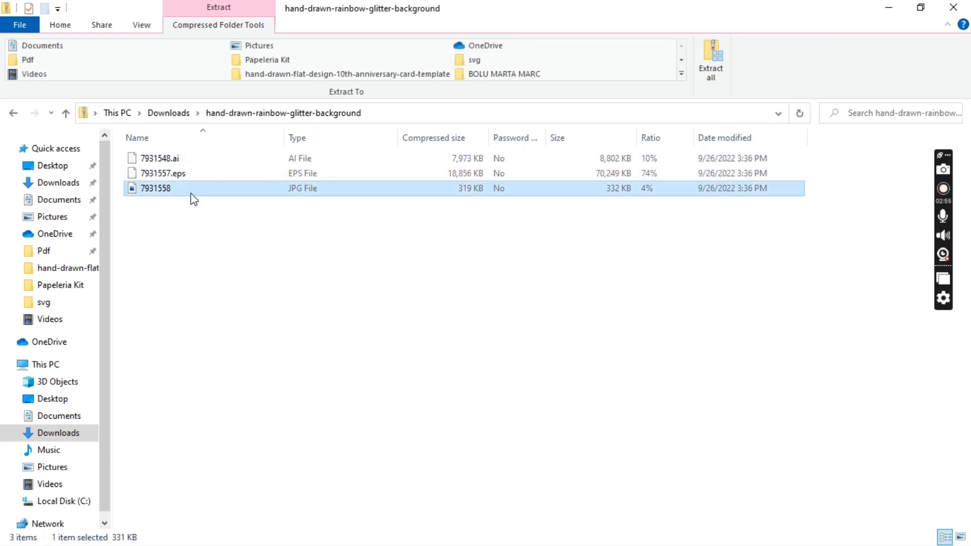
double_click(190, 193)
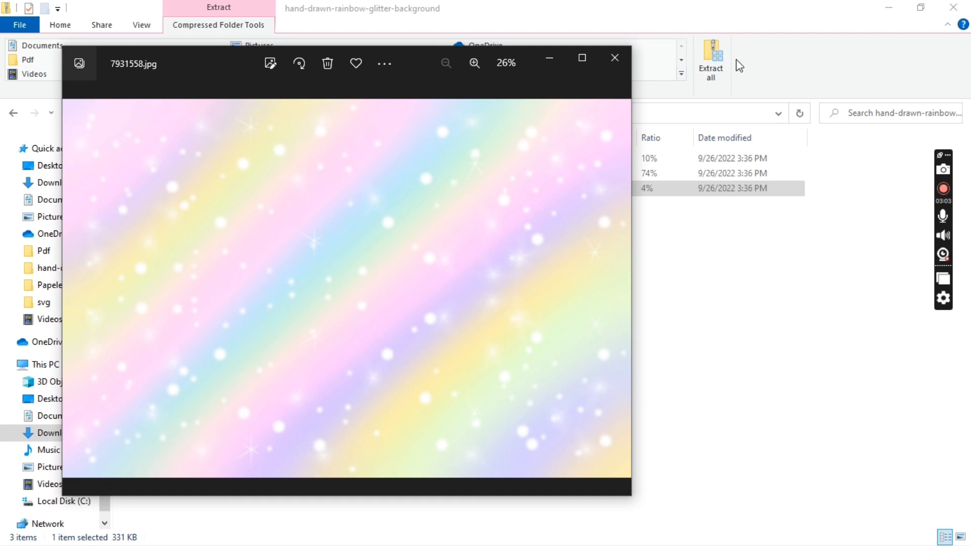
Extract all files of the hand-drawn-rainbow-glitter-background archive into the suggested folder in Downloads.
left_click(713, 71)
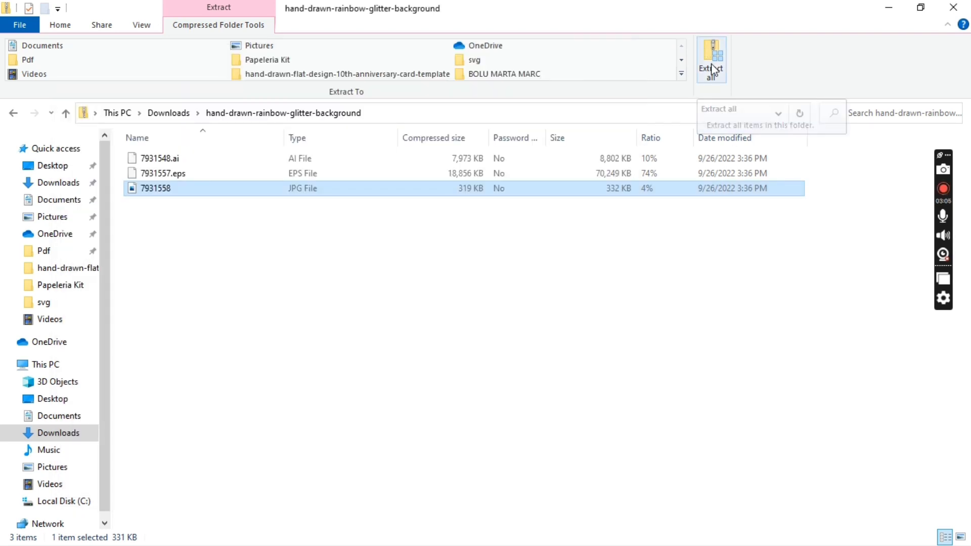
left_click(713, 70)
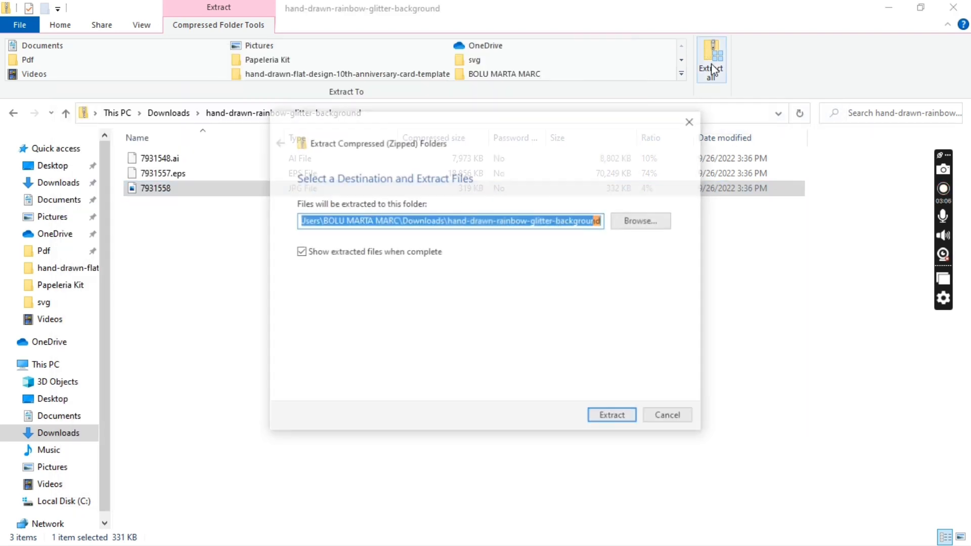
left_click(613, 417)
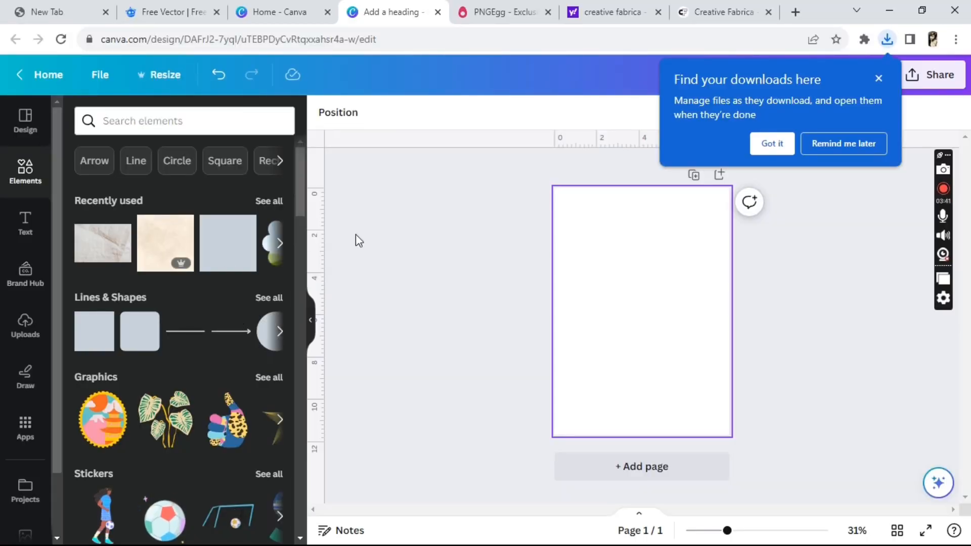
Upload the extracted rainbow glitter background to the Canva design and place it on the blank page.
left_click(15, 333)
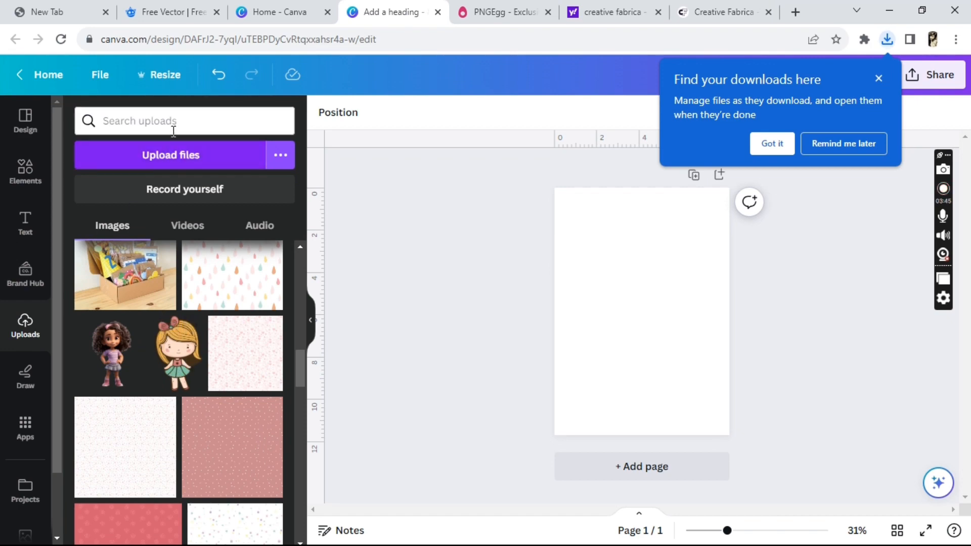
left_click(169, 162)
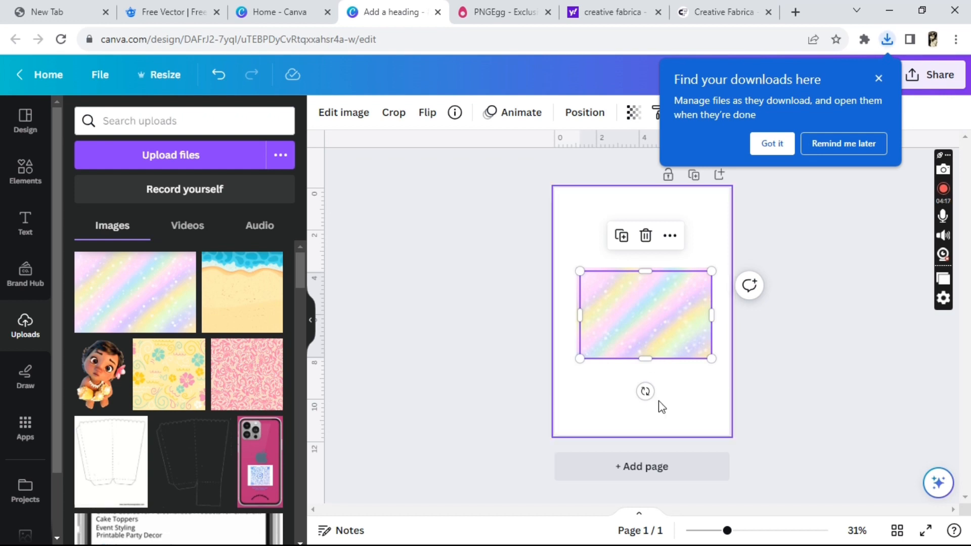
Rotate the rainbow glitter image to portrait orientation and delete the extra landscape copy.
left_click_drag(645, 391, 584, 318)
left_click(584, 305)
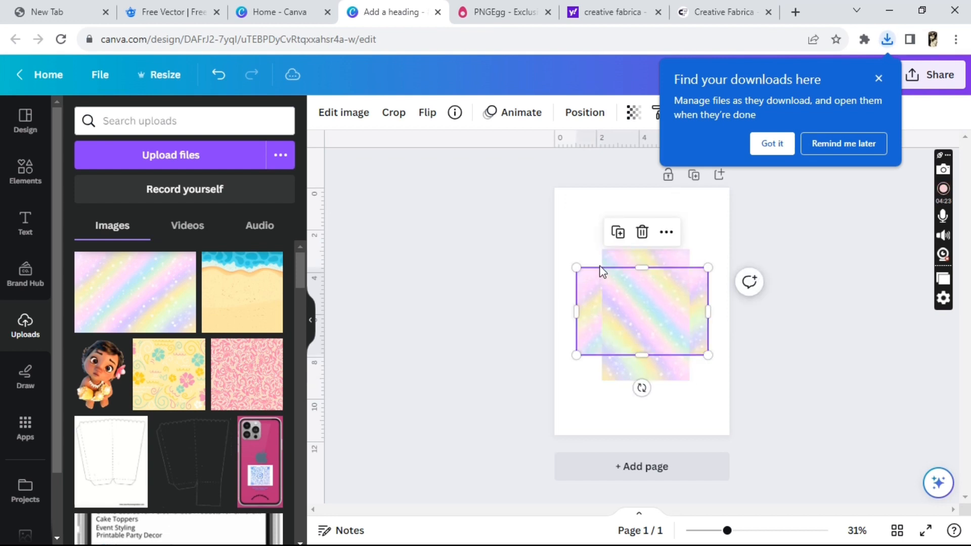
left_click(641, 230)
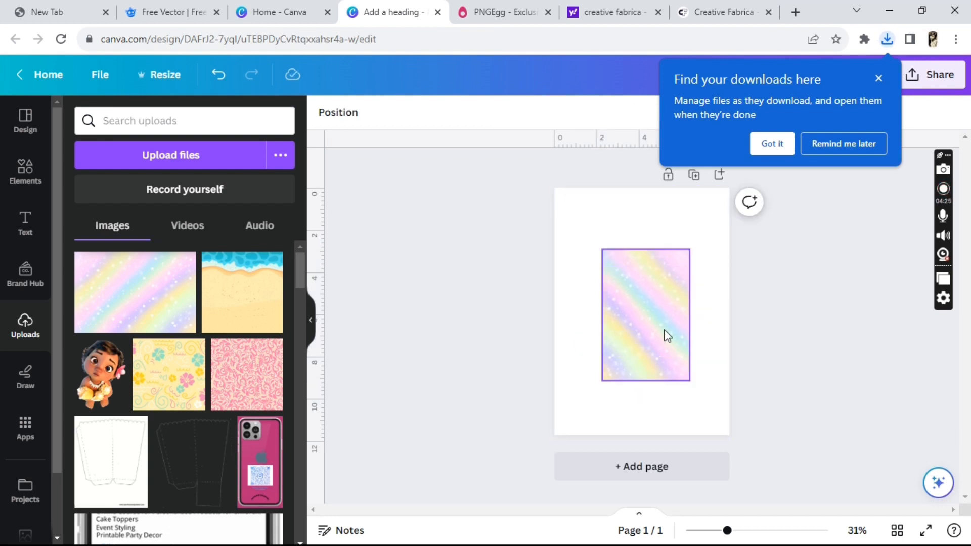
Move the portrait background into the page's upper-left corner and enlarge it to cover the whole page.
left_click_drag(665, 336, 618, 267)
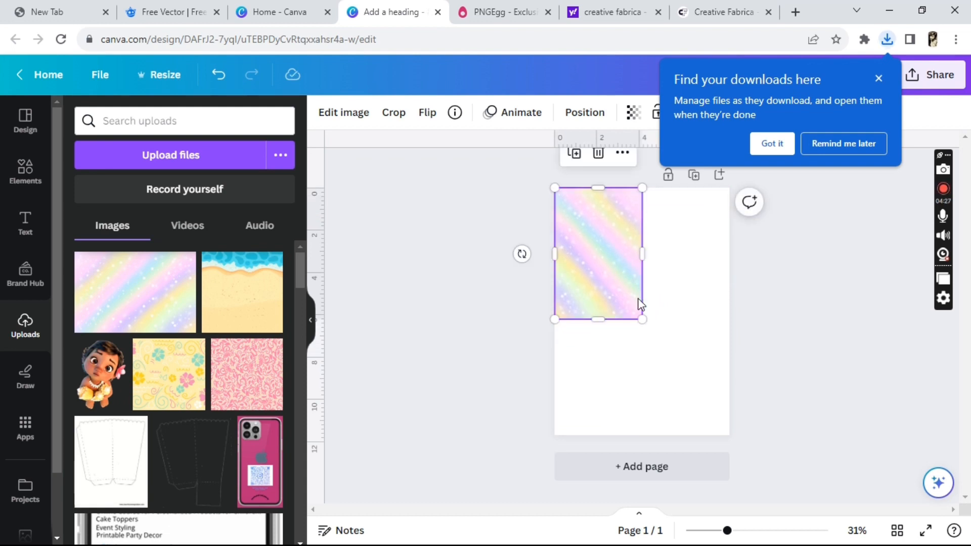
left_click_drag(643, 319, 720, 435)
left_click_drag(723, 312, 729, 312)
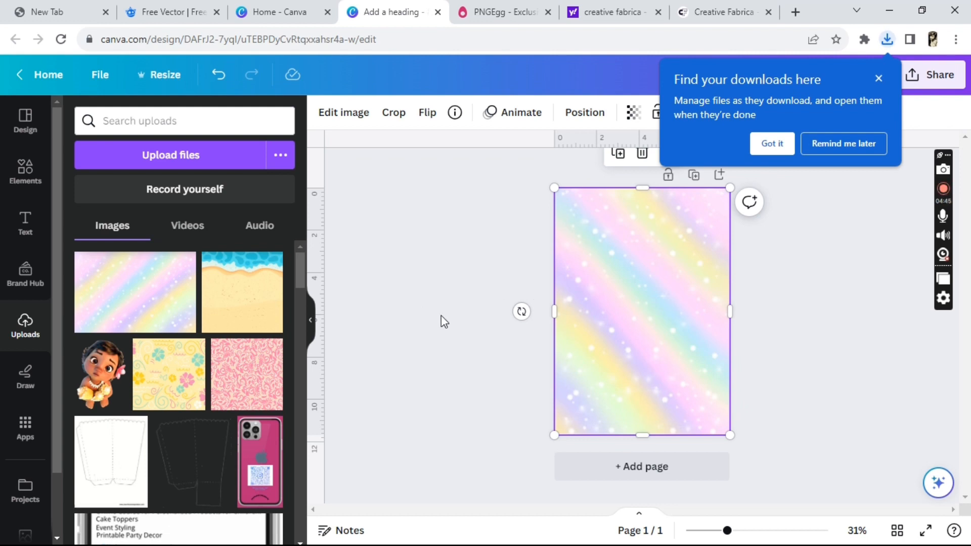
Add the uploaded curly-haired girl image, enlarge it slightly and centre it in the lower half of the page.
left_click_drag(299, 261, 317, 370)
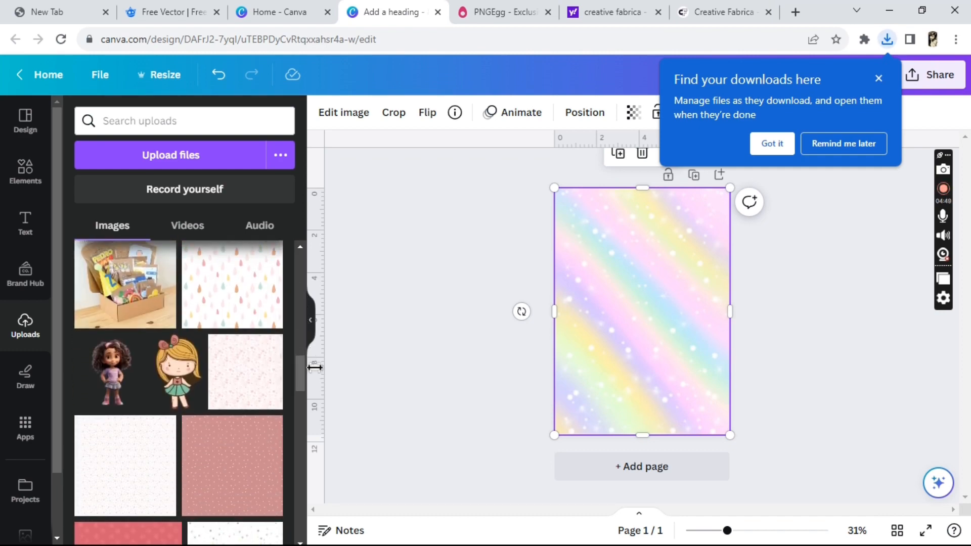
left_click(123, 362)
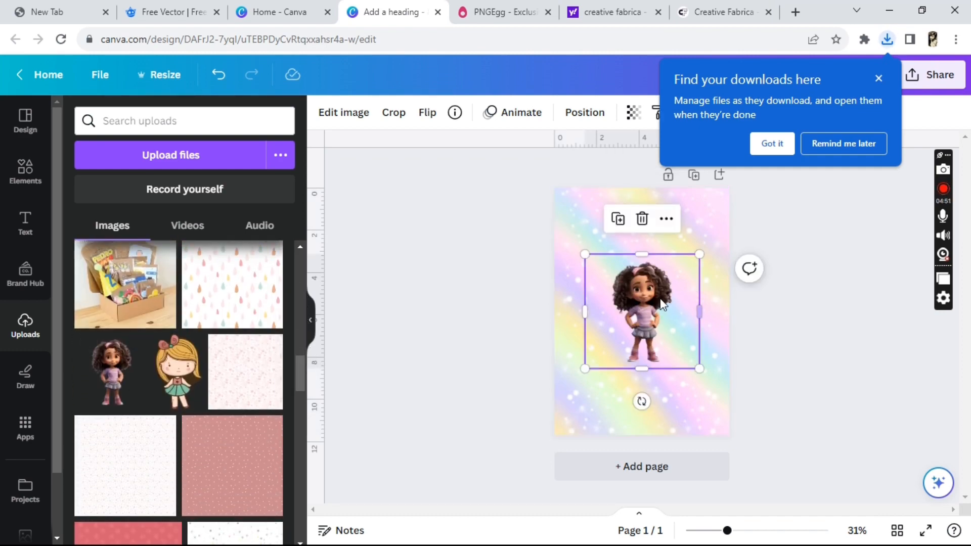
mouse_move(641, 300)
left_mouse_down()
mouse_move(627, 296)
mouse_move(649, 286)
mouse_move(646, 307)
left_mouse_up()
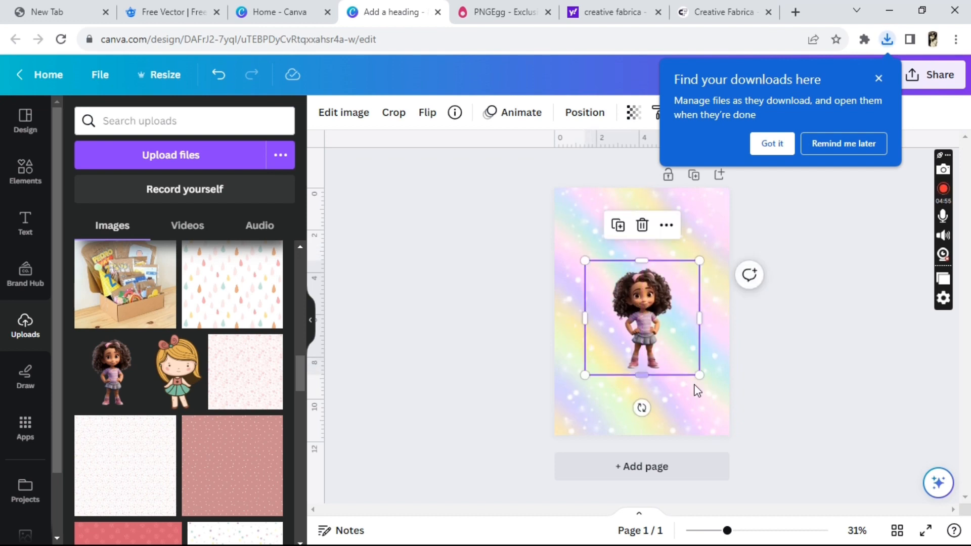
left_click_drag(701, 378, 715, 391)
mouse_move(652, 337)
left_mouse_down()
mouse_move(650, 330)
mouse_move(644, 354)
mouse_move(649, 347)
left_mouse_up()
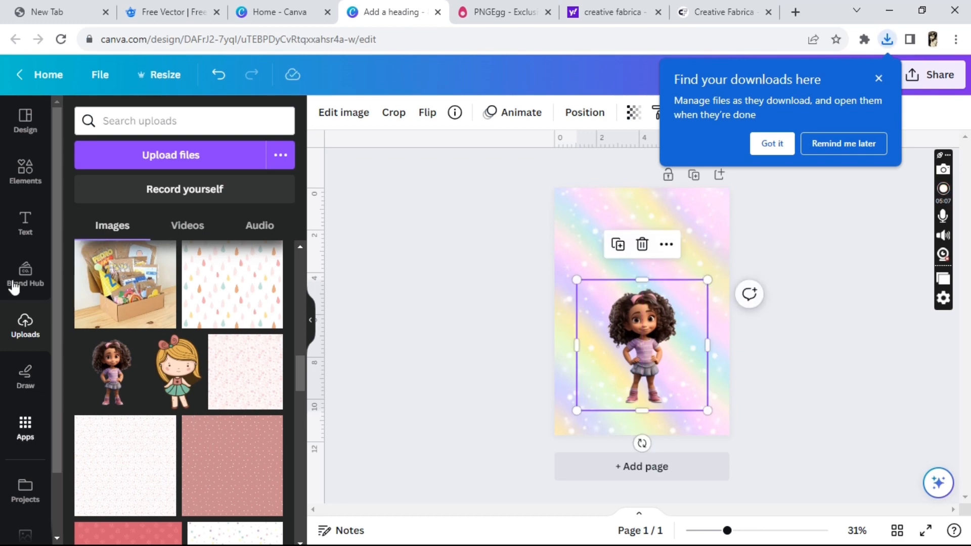
left_click(25, 223)
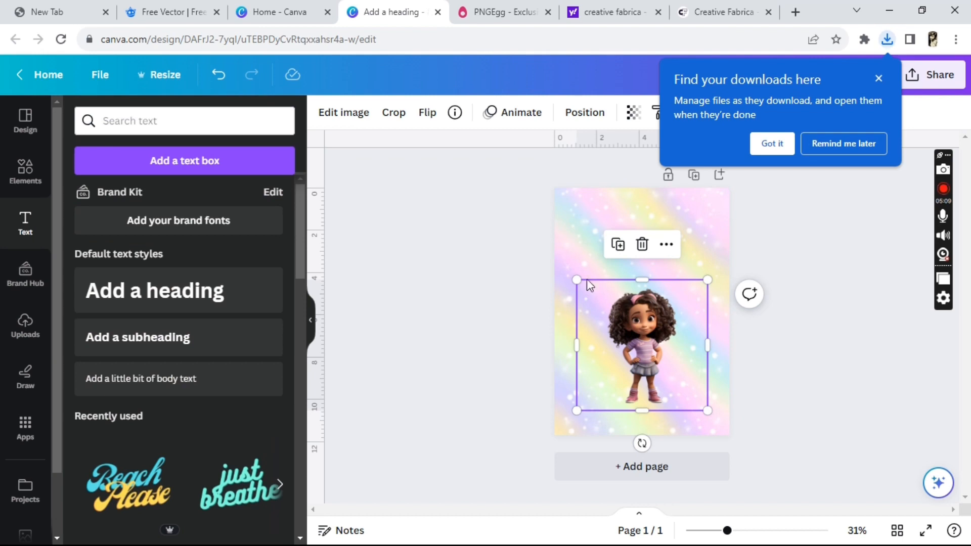
left_click(204, 161)
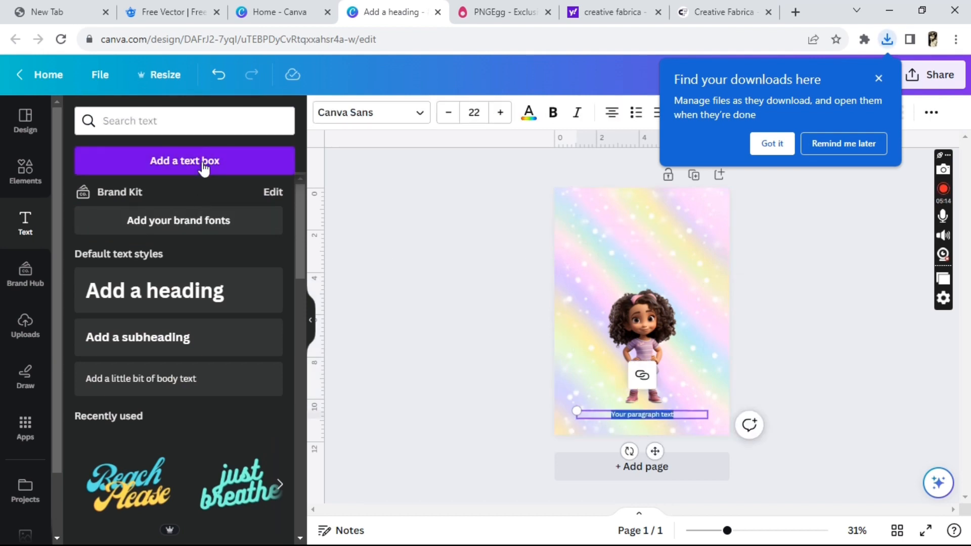
left_click(824, 316)
left_click(655, 418)
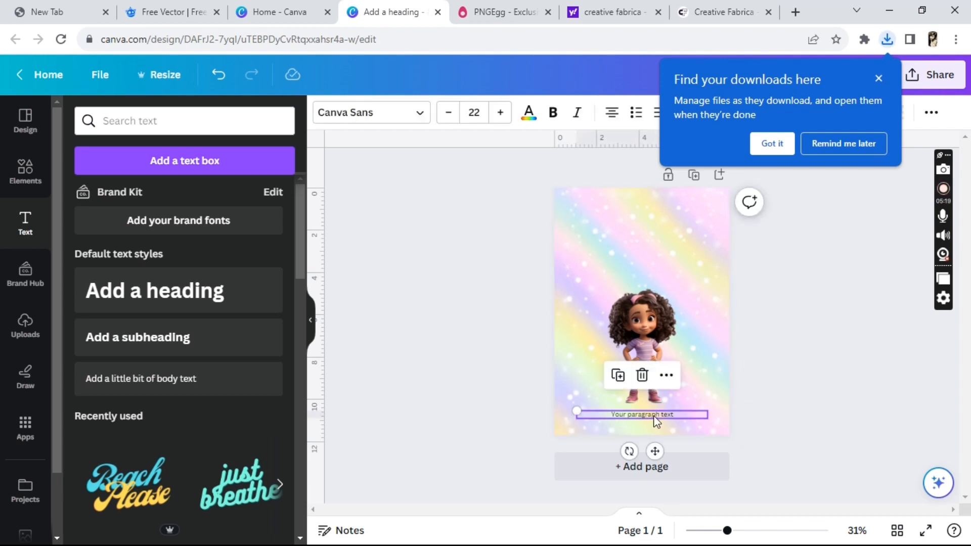
left_click(641, 373)
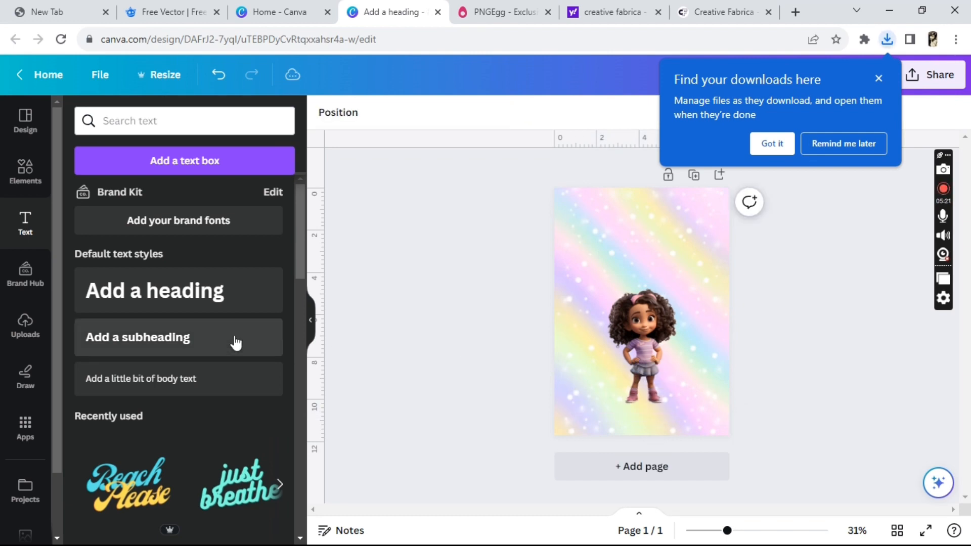
Add a heading reading "Happy Birthday" followed by the child's first name, and move it above the girl.
left_click(221, 301)
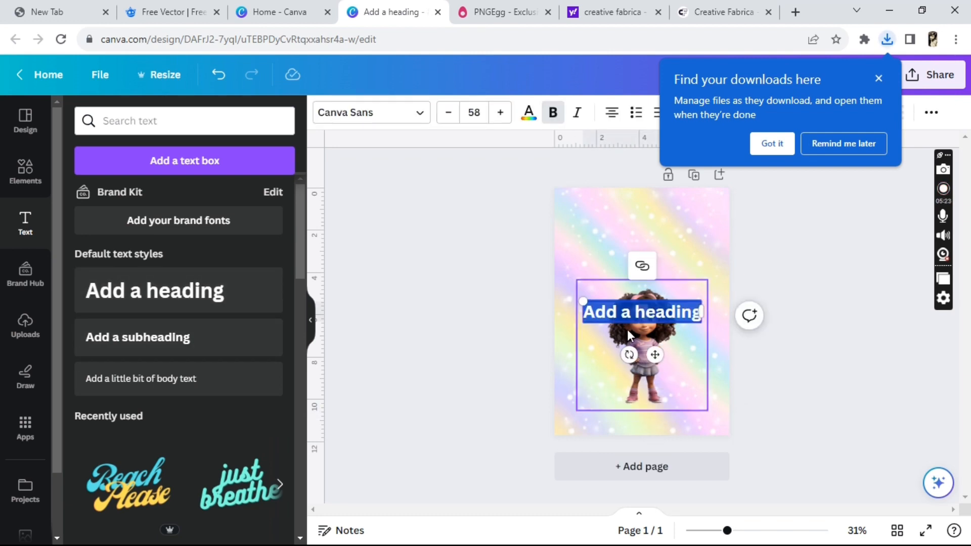
type("Ha")
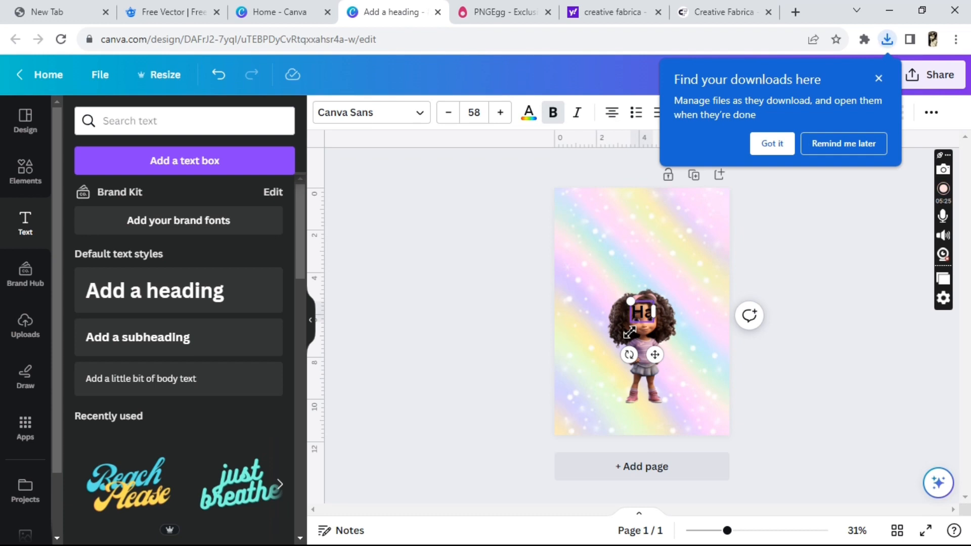
type("ppy B")
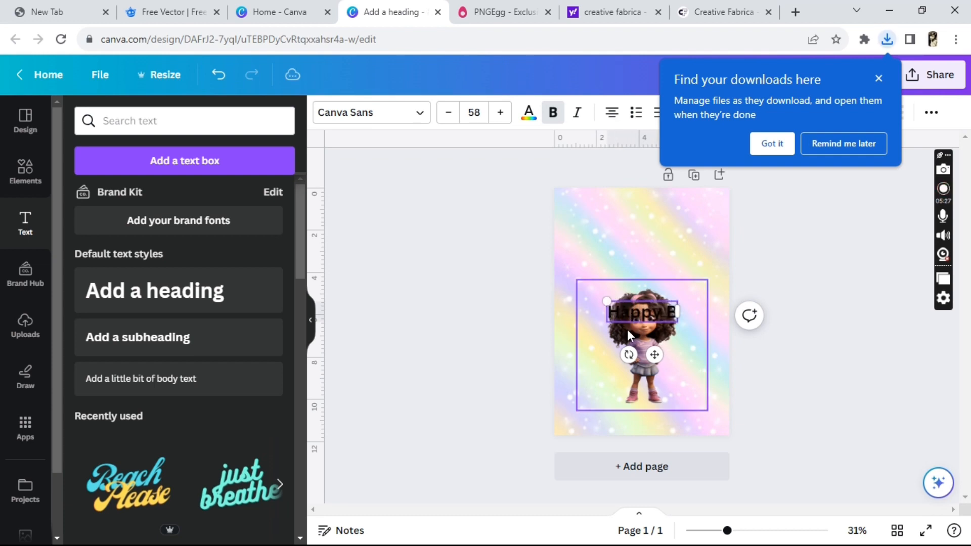
type("irthda")
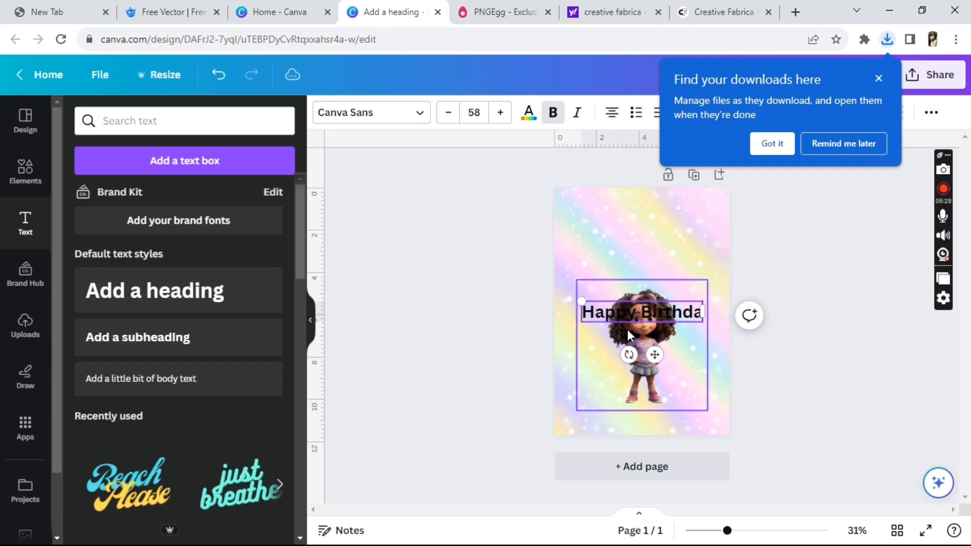
type("y Soni")
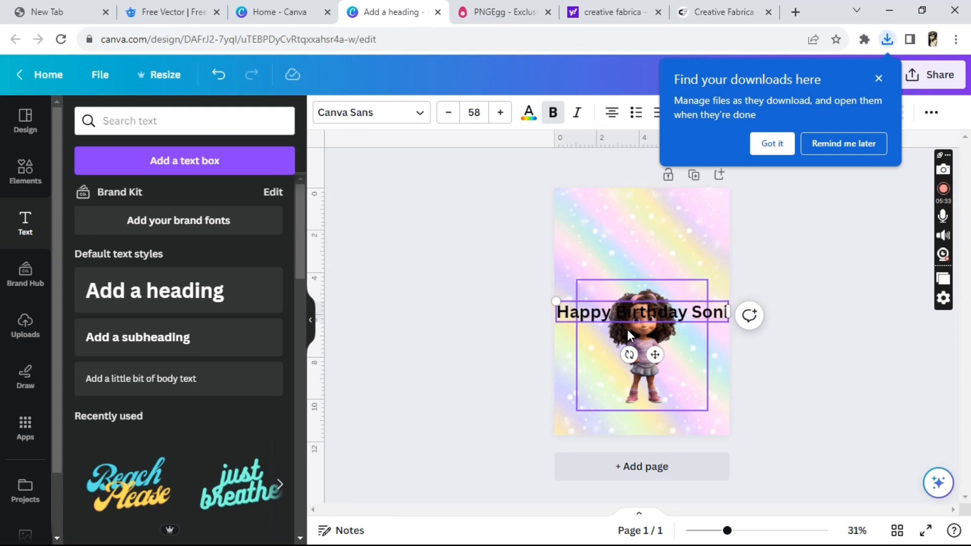
key("Escape")
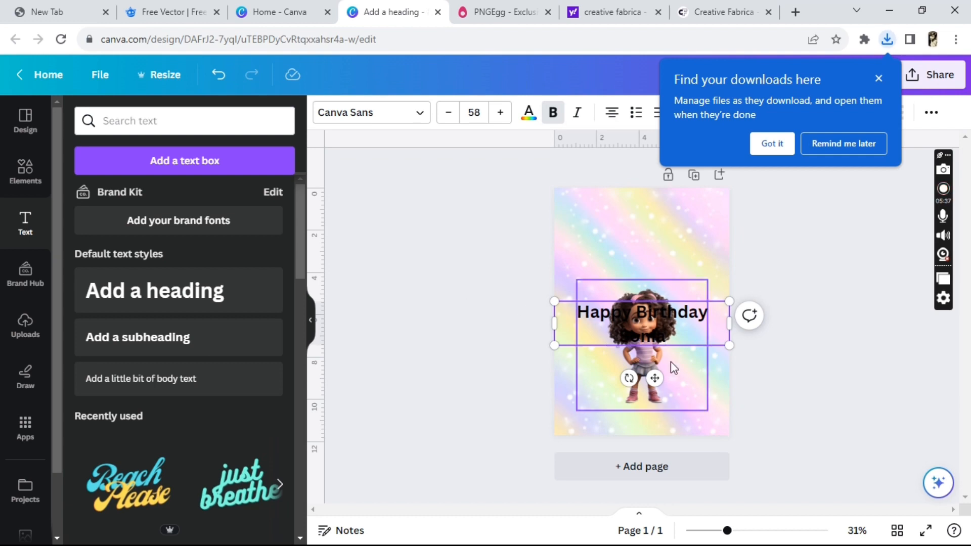
left_click_drag(655, 379, 654, 303)
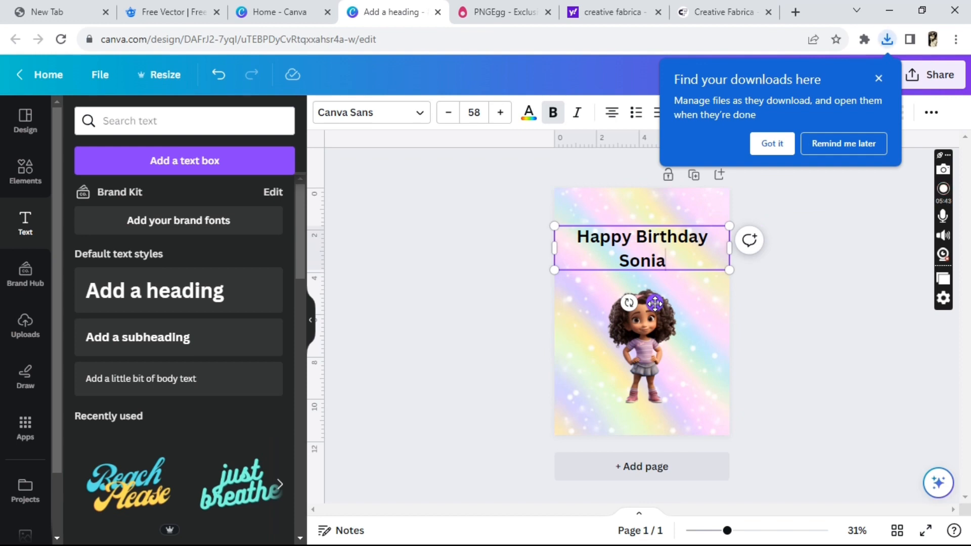
Set the birthday heading's font to Citadel Script.
left_click(879, 78)
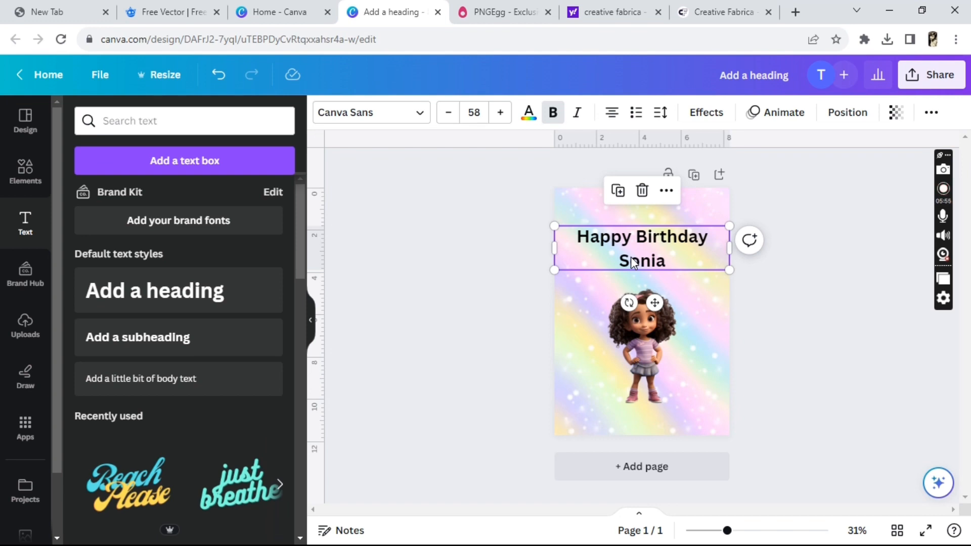
left_click(423, 117)
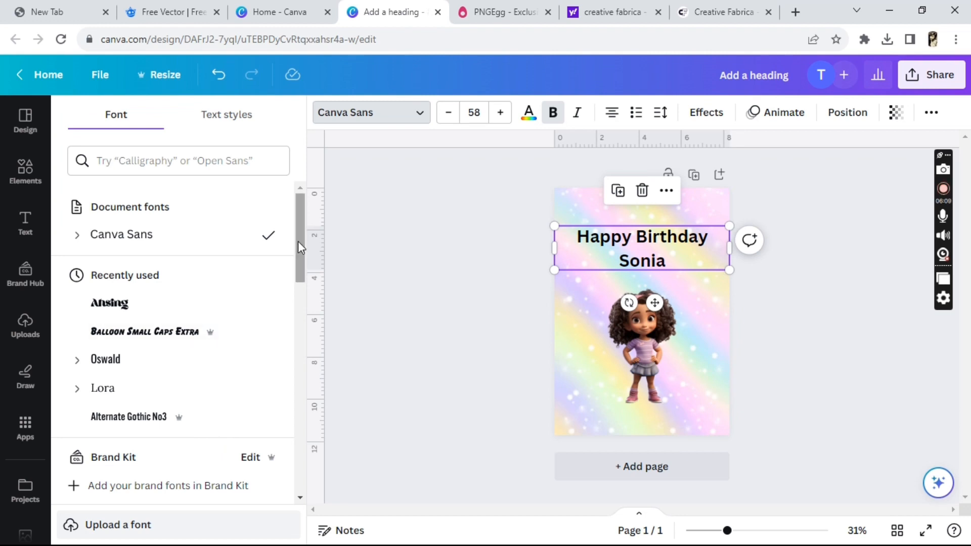
left_click_drag(298, 242, 304, 320)
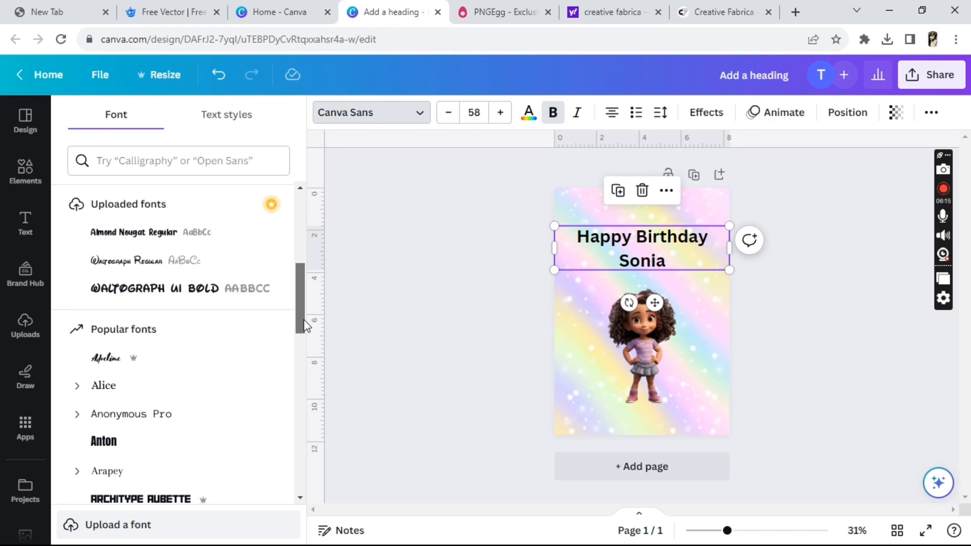
scroll(305, 325, "down", 1)
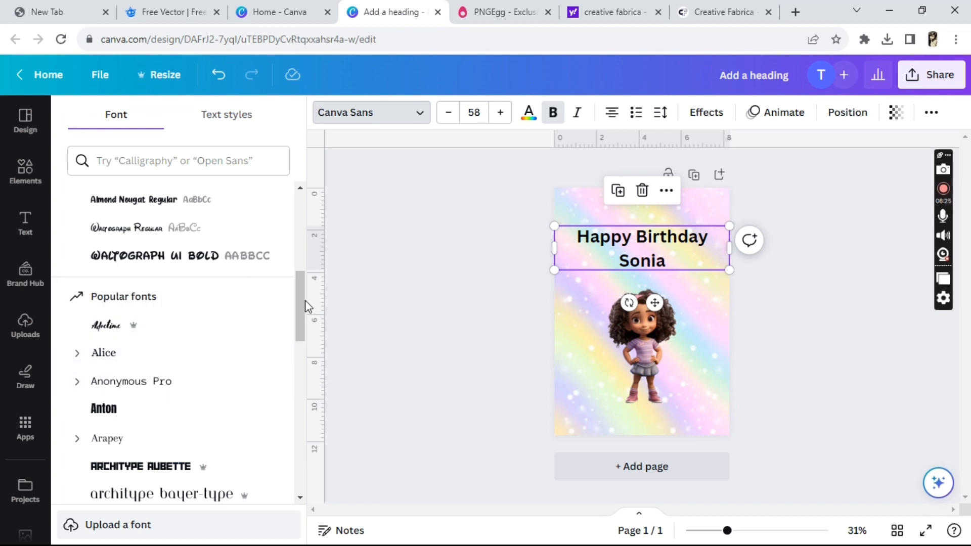
scroll(302, 306, "down", 8)
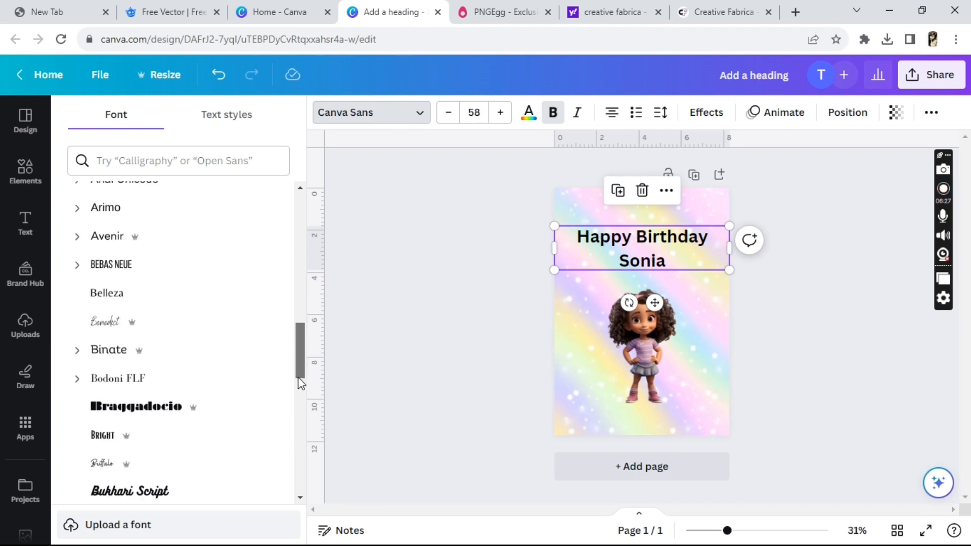
scroll(302, 399, "down", 3)
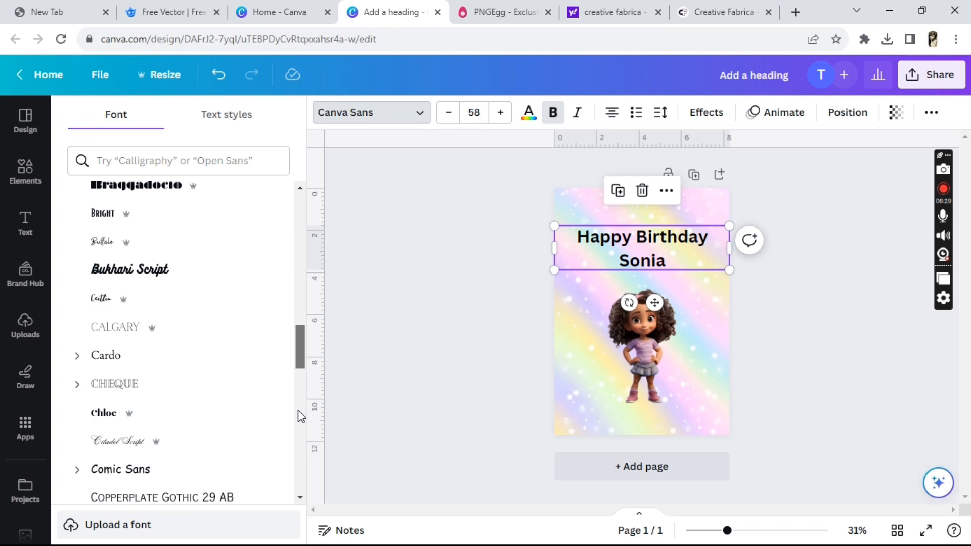
left_click(123, 442)
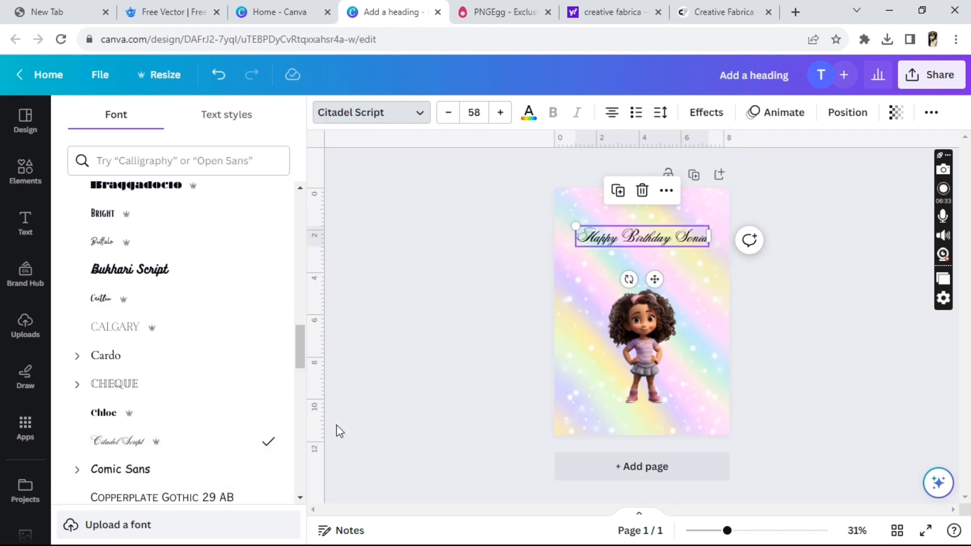
Raise the heading slightly, enlarge it to font size 67.2 and centre it horizontally on the page.
left_click_drag(652, 245, 652, 237)
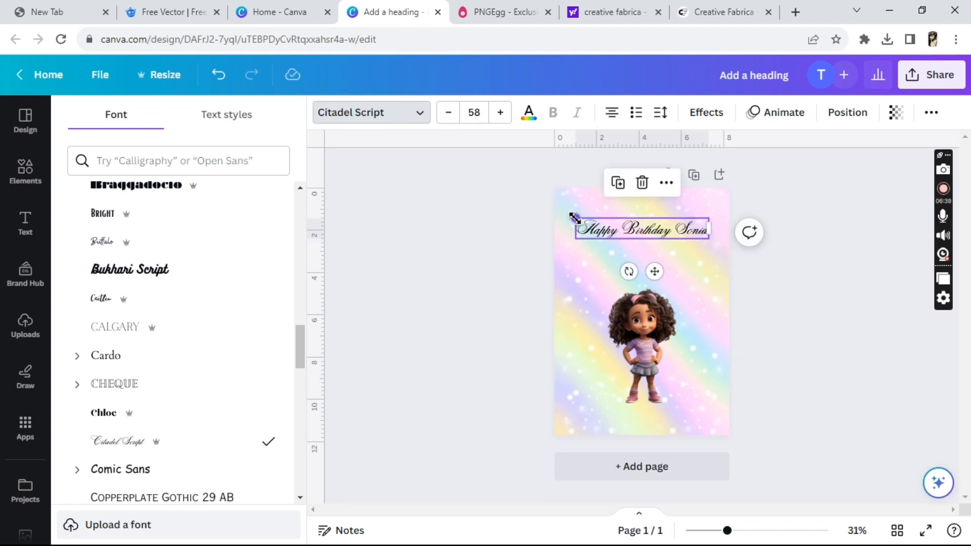
left_click_drag(575, 217, 554, 214)
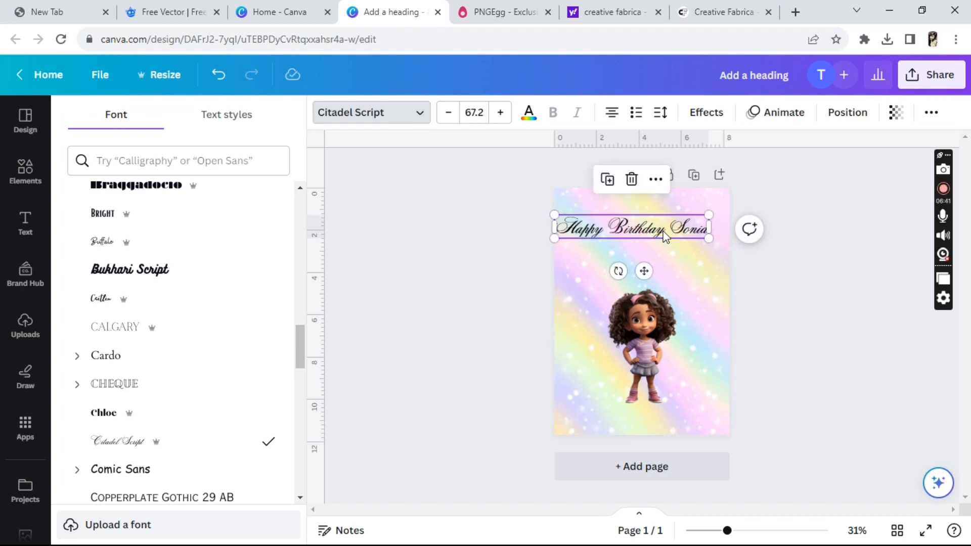
left_click_drag(675, 238, 686, 236)
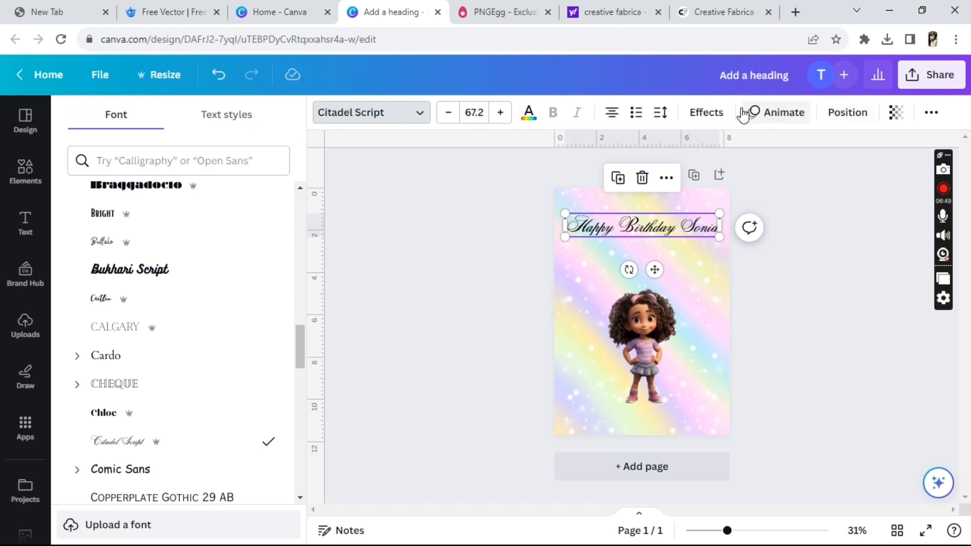
Bend the heading into a gentle arch with a Curve value of 25 and move it slightly higher.
left_click(713, 123)
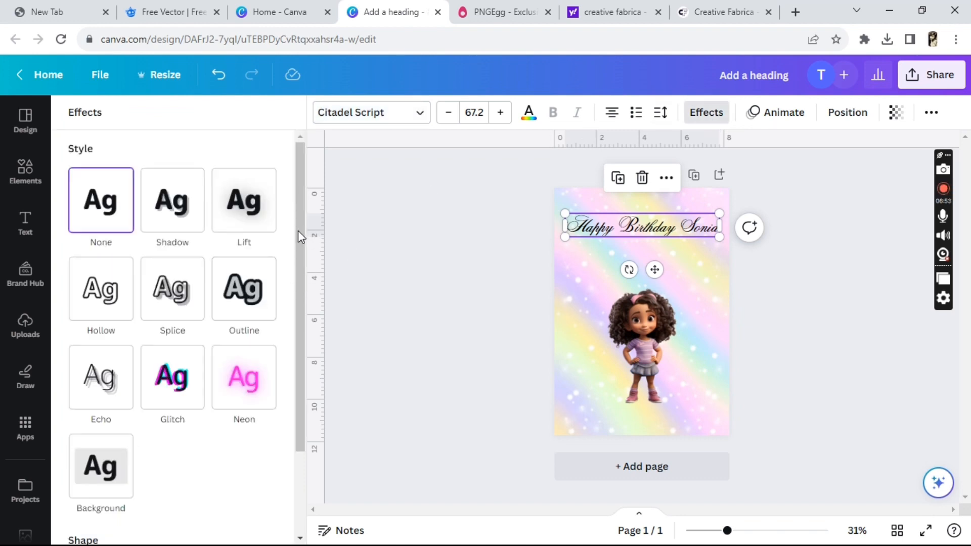
left_click_drag(298, 231, 306, 371)
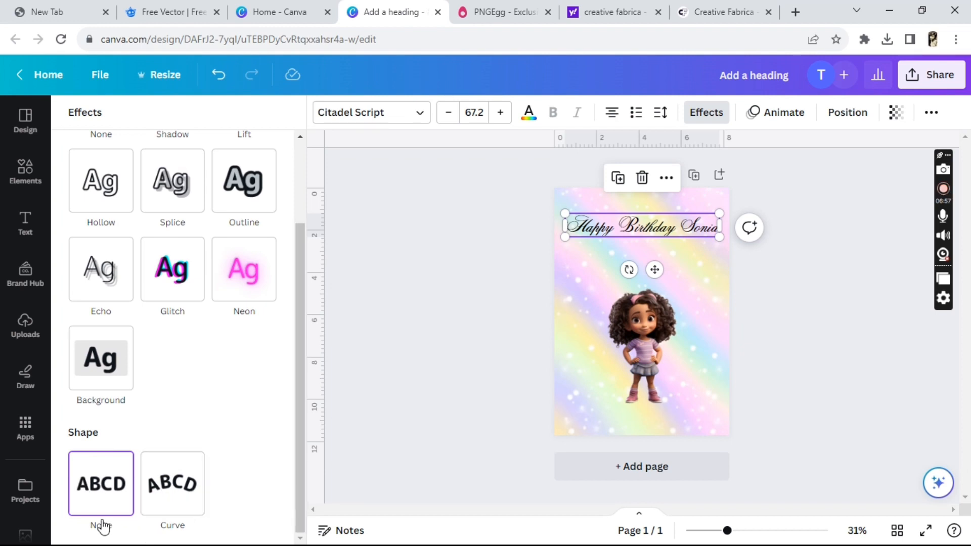
left_click(171, 496)
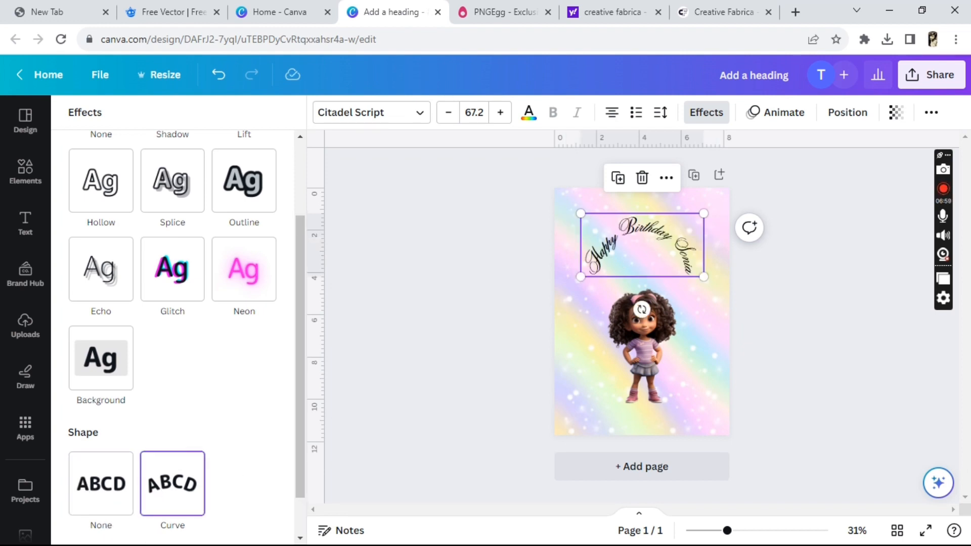
left_click_drag(304, 371, 302, 436)
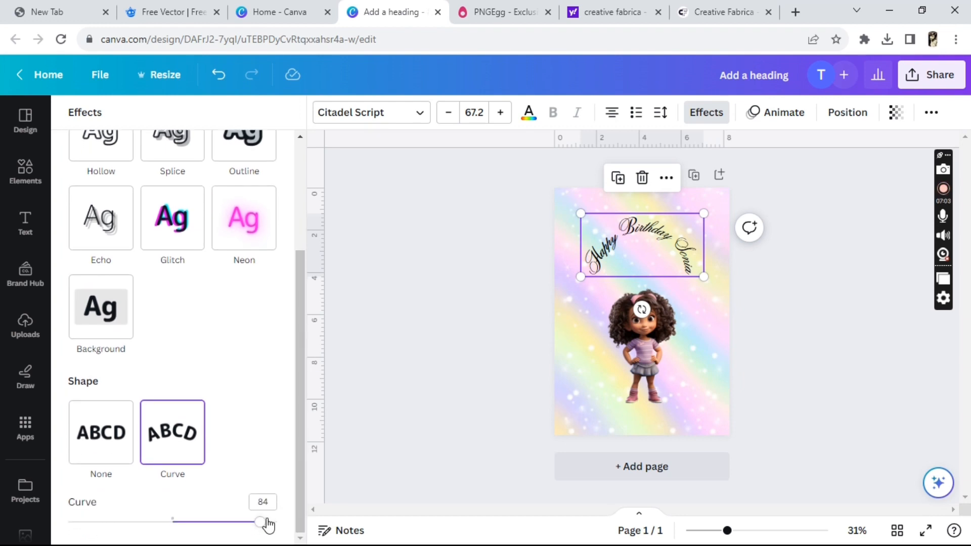
left_click_drag(259, 521, 198, 534)
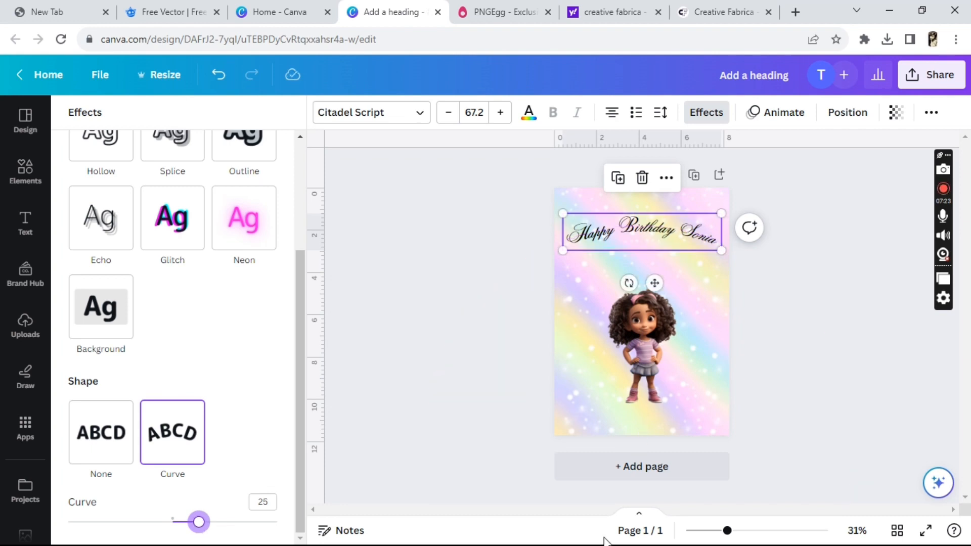
left_click_drag(672, 233, 671, 231)
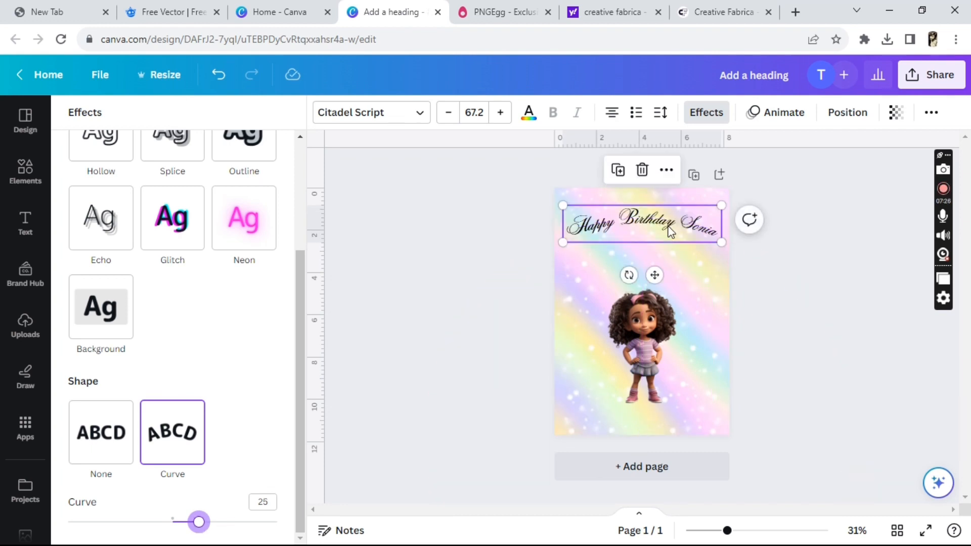
left_click(719, 307)
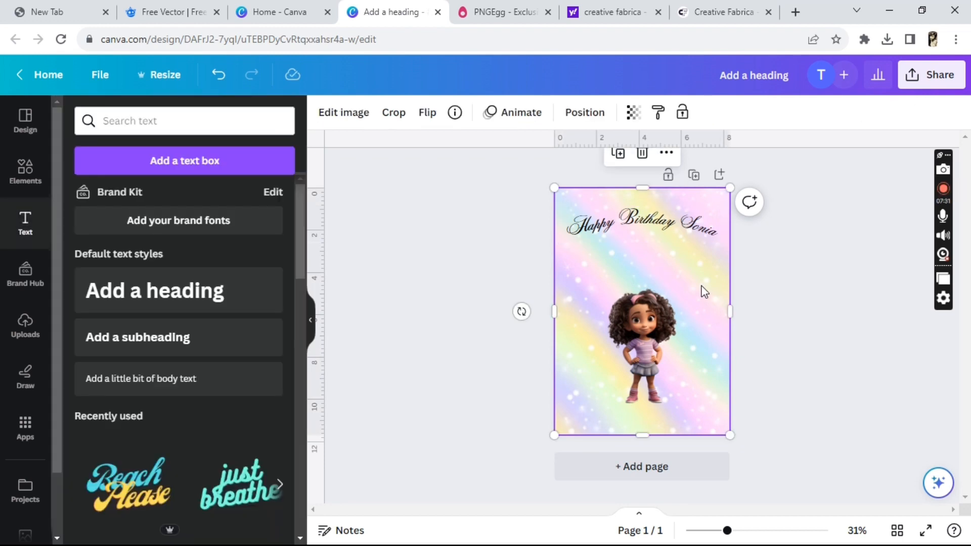
Colour the birthday heading yellow from the default solid colours and apply the Outline effect to it.
left_click(654, 225)
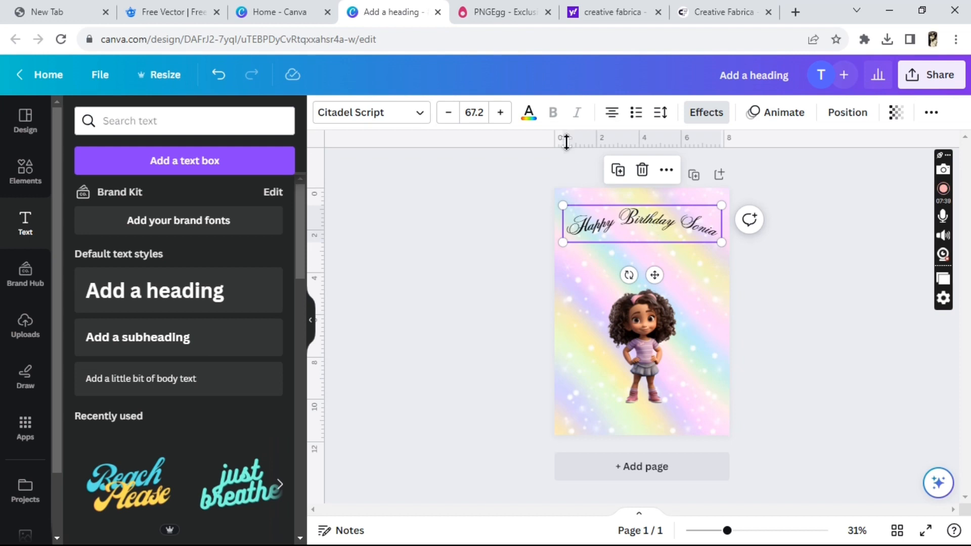
left_click(526, 113)
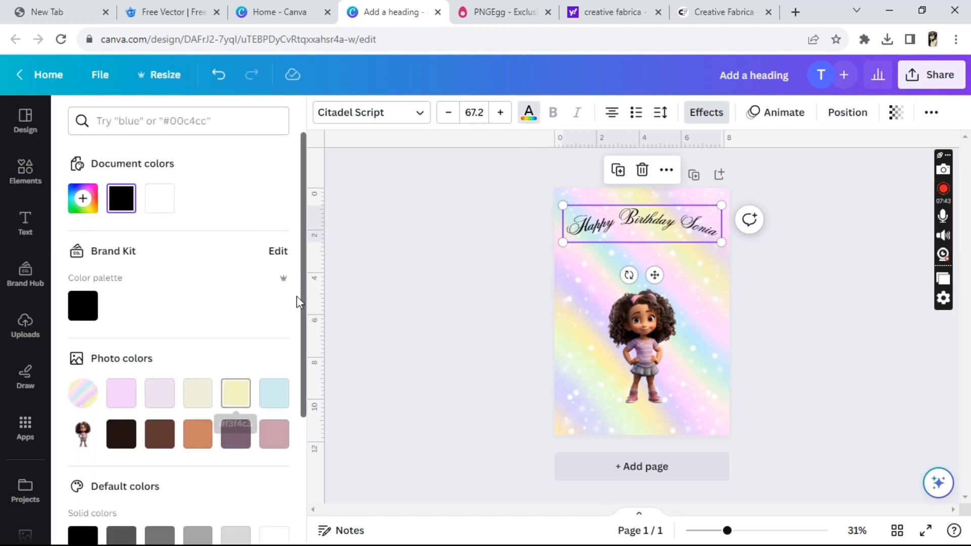
left_click_drag(305, 253, 310, 408)
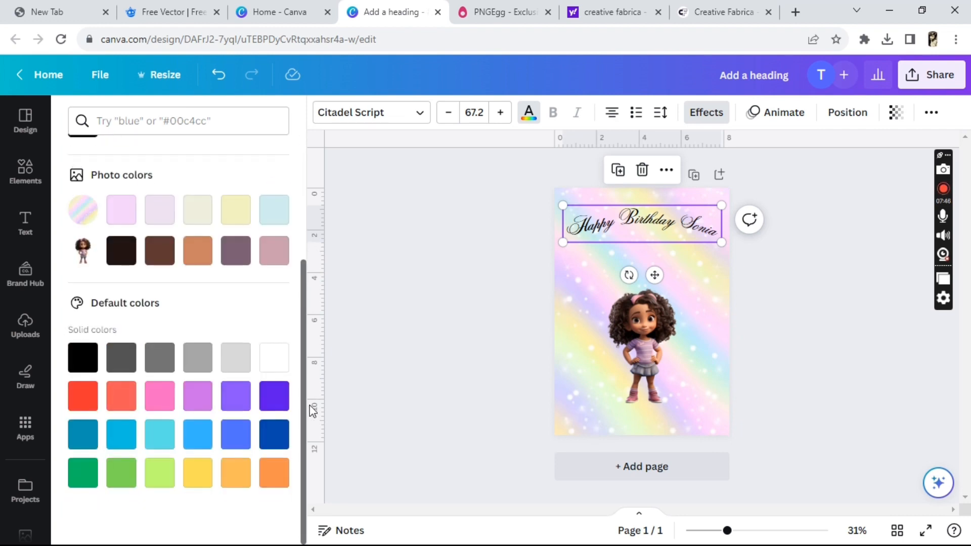
left_click(190, 481)
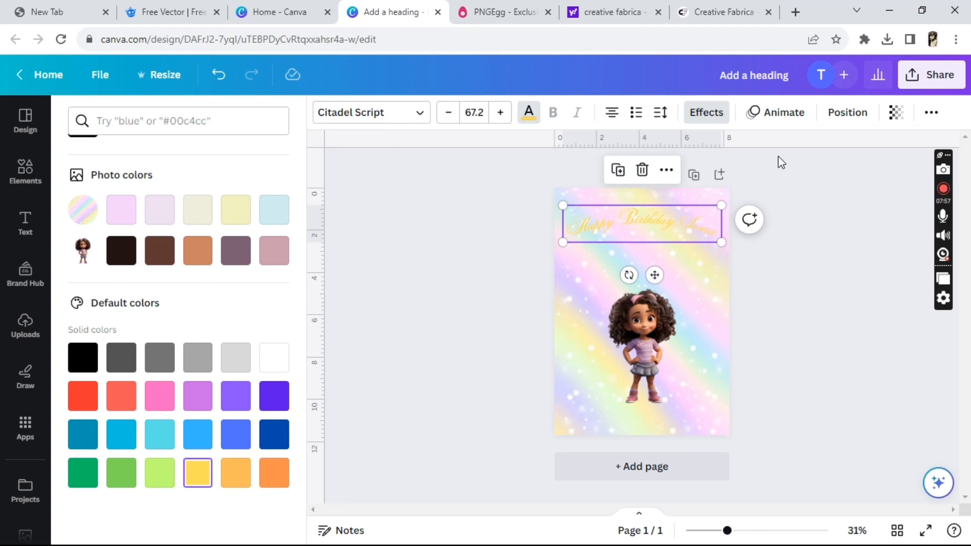
key("Escape")
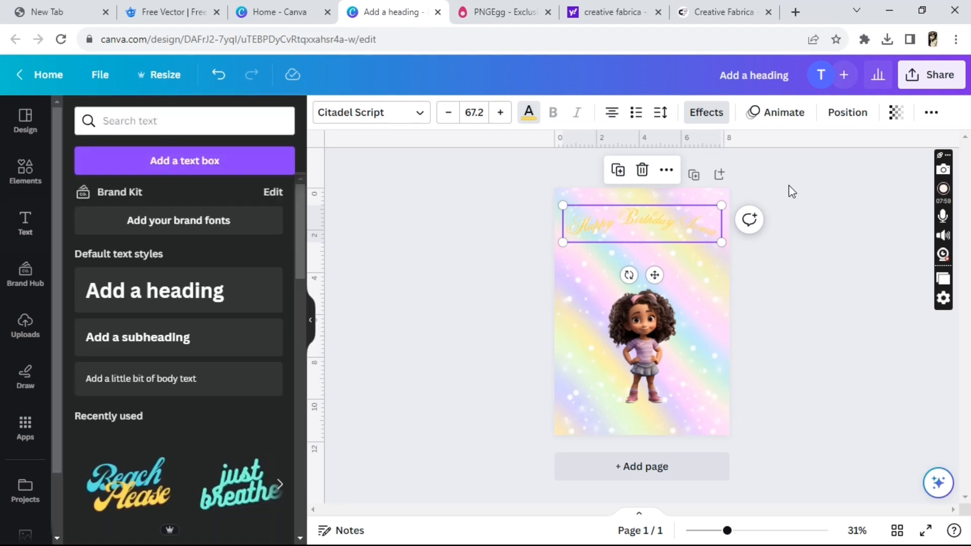
left_click(708, 115)
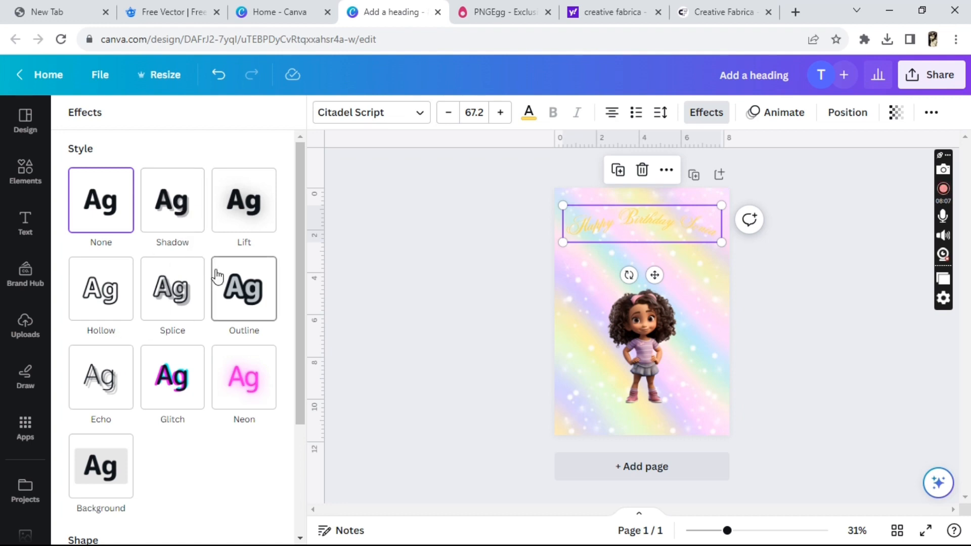
left_click(243, 283)
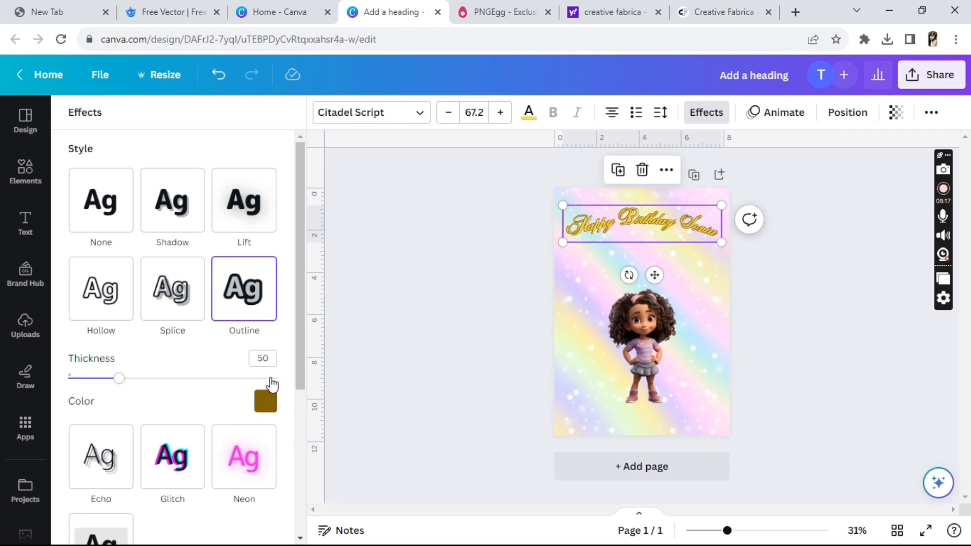
Try white and yellow as the heading's outline colour, and undo both colour changes.
left_click(272, 403)
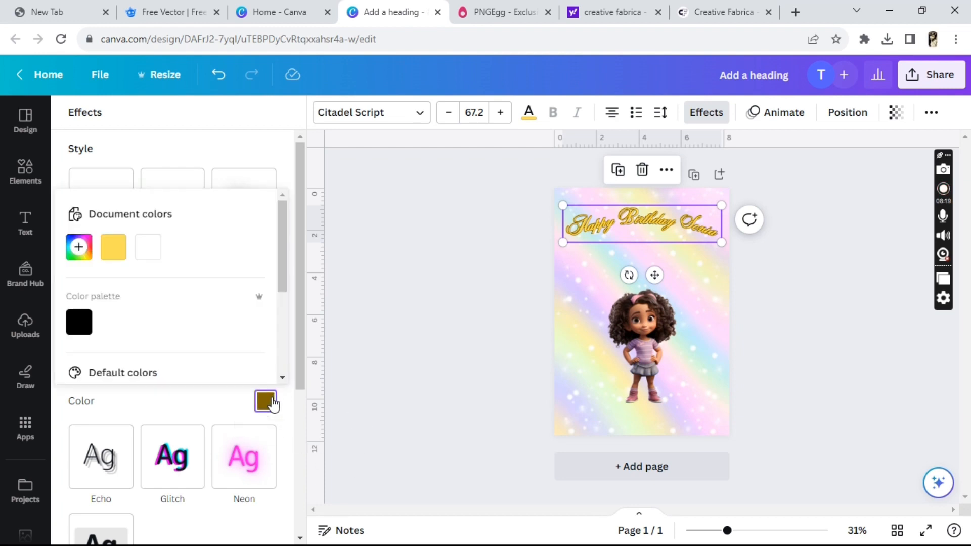
left_click(148, 254)
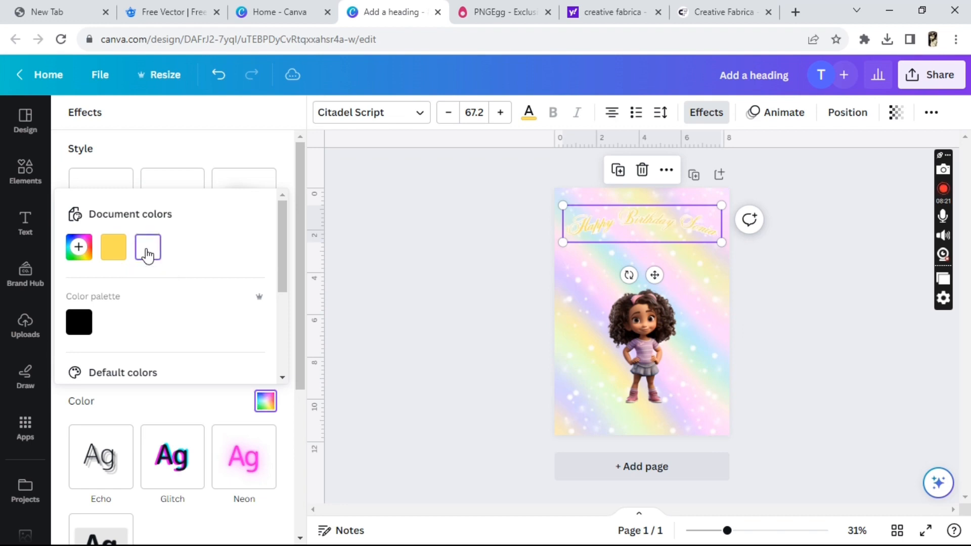
left_click(108, 256)
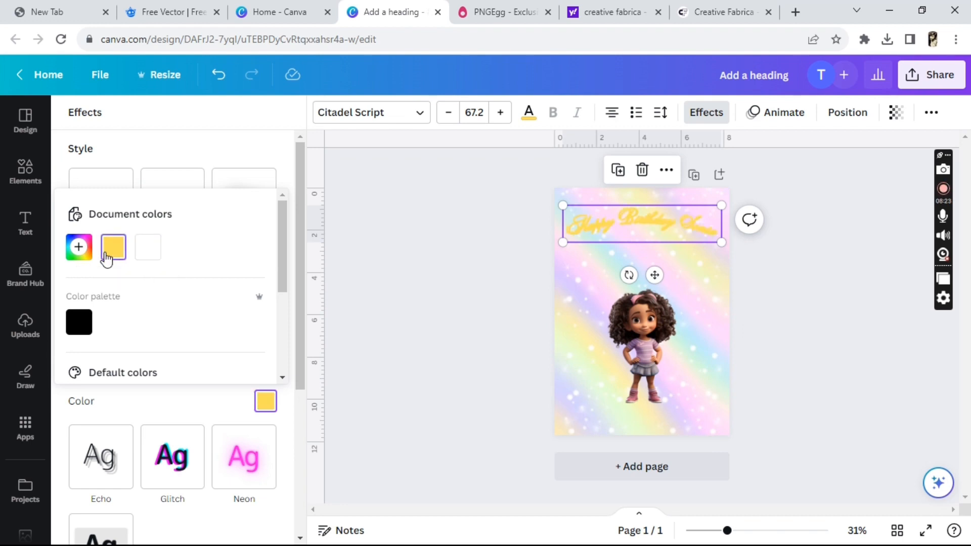
left_click(228, 81)
left_click(228, 81)
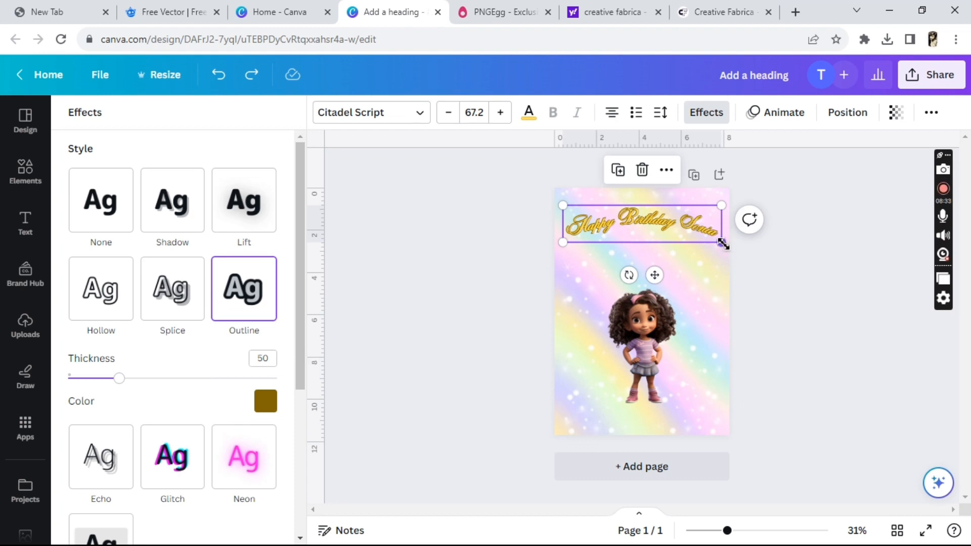
Enlarge the outlined heading to nearly the page width, with a font size of 71.8.
left_click_drag(723, 244, 729, 252)
left_click(617, 227)
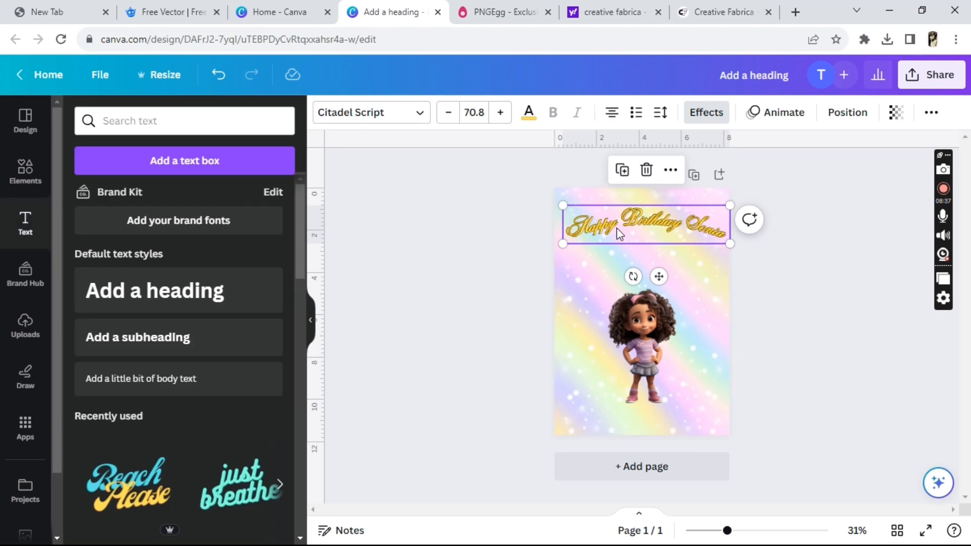
left_click(501, 113)
left_click(500, 112)
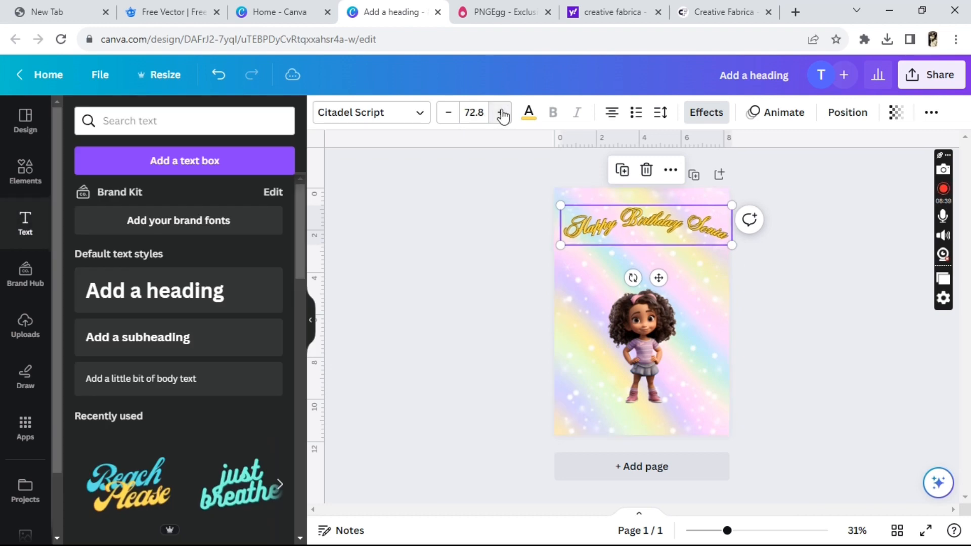
left_click(501, 113)
left_click(501, 113)
left_click(500, 113)
left_click(501, 112)
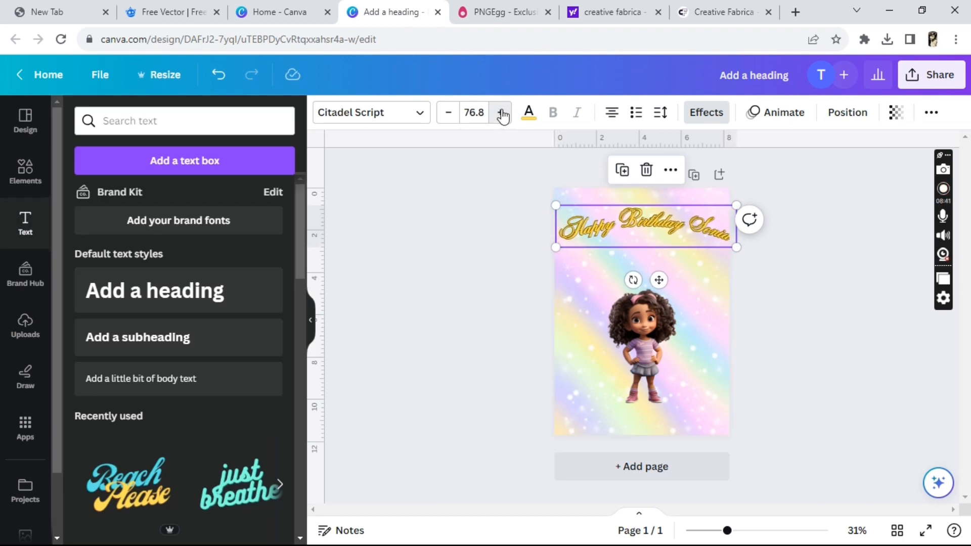
left_click(448, 116)
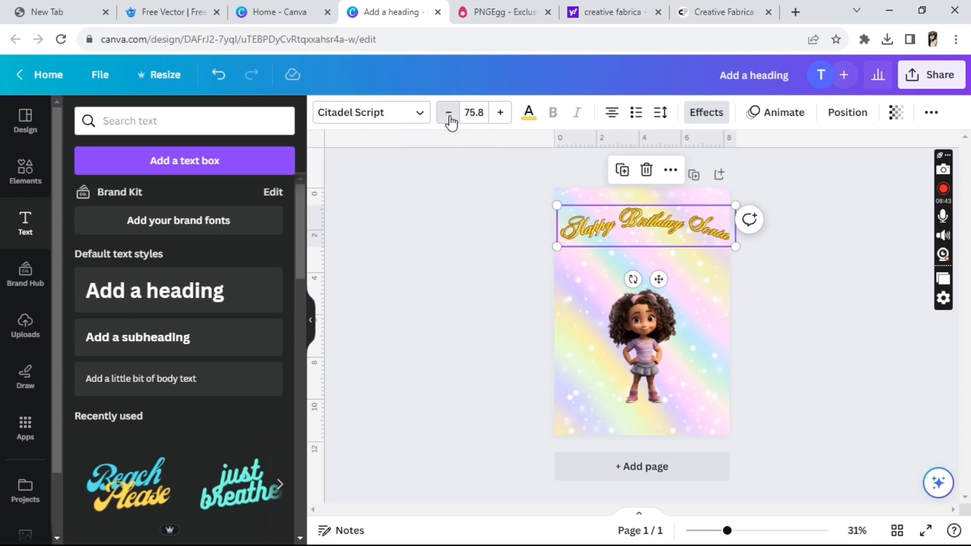
left_click(449, 116)
left_click(448, 116)
left_click(448, 116)
left_click(448, 116)
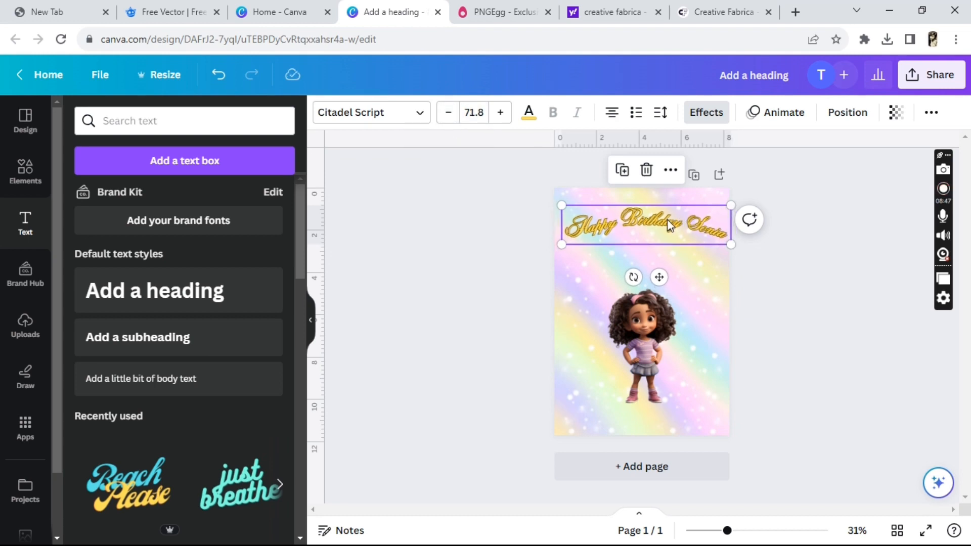
Centre the curved heading horizontally on the page above the girl.
left_click_drag(666, 220, 664, 219)
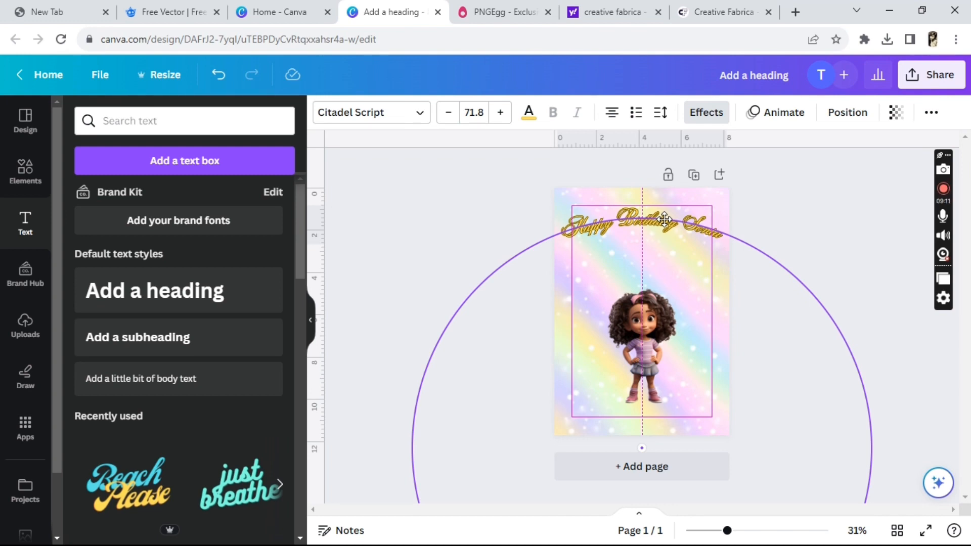
left_click_drag(664, 219, 661, 220)
left_click_drag(661, 220, 662, 221)
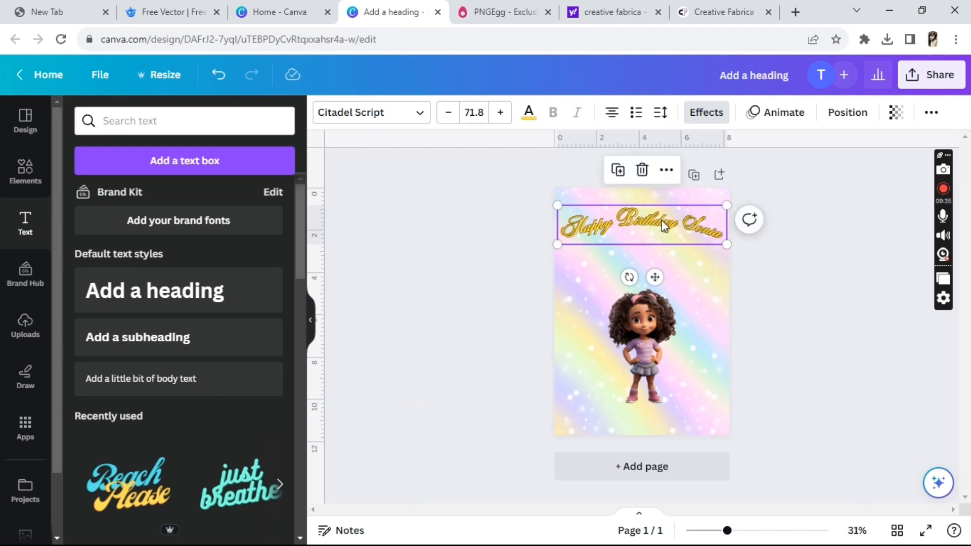
Move the girl character up to just below the birthday heading, keeping her centred horizontally on the page.
left_click(779, 342)
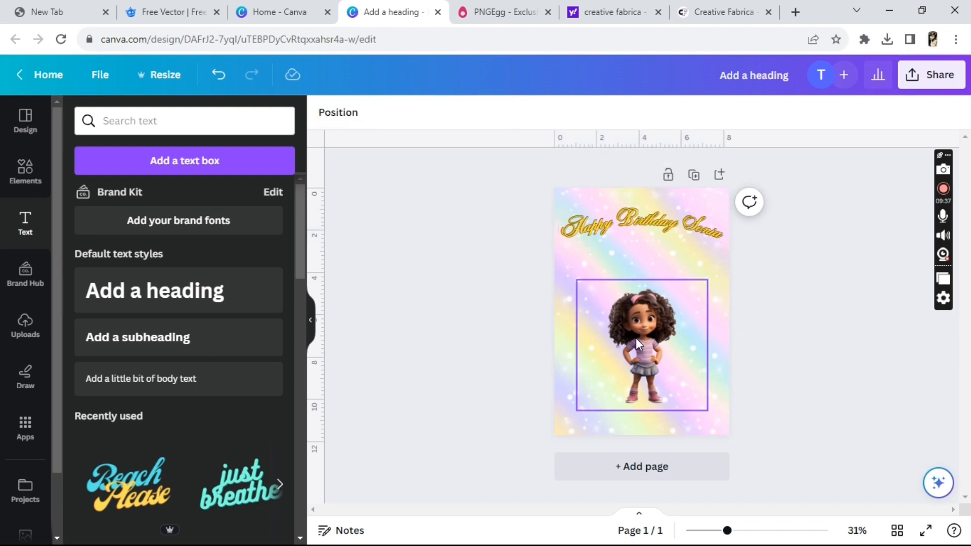
left_click_drag(635, 338, 633, 310)
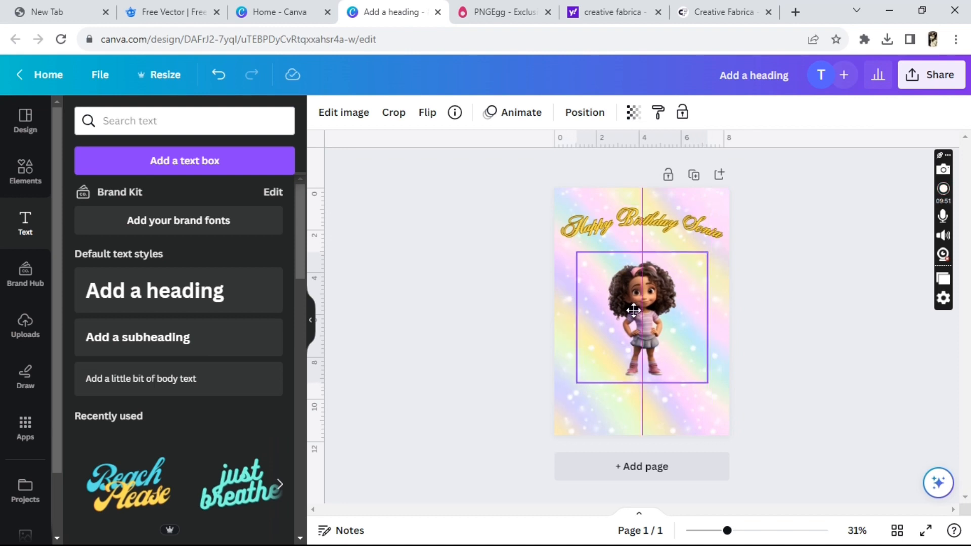
left_click_drag(633, 310, 633, 310)
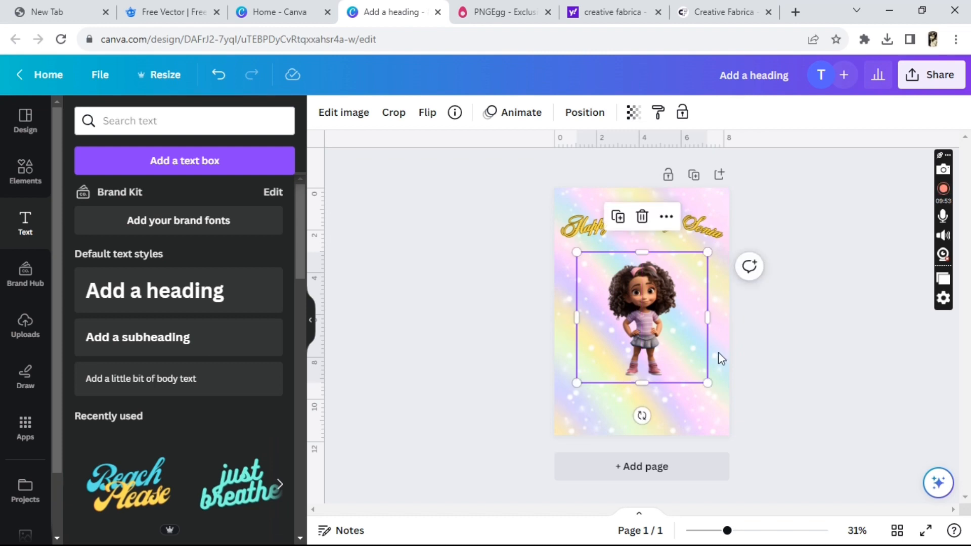
left_click(797, 383)
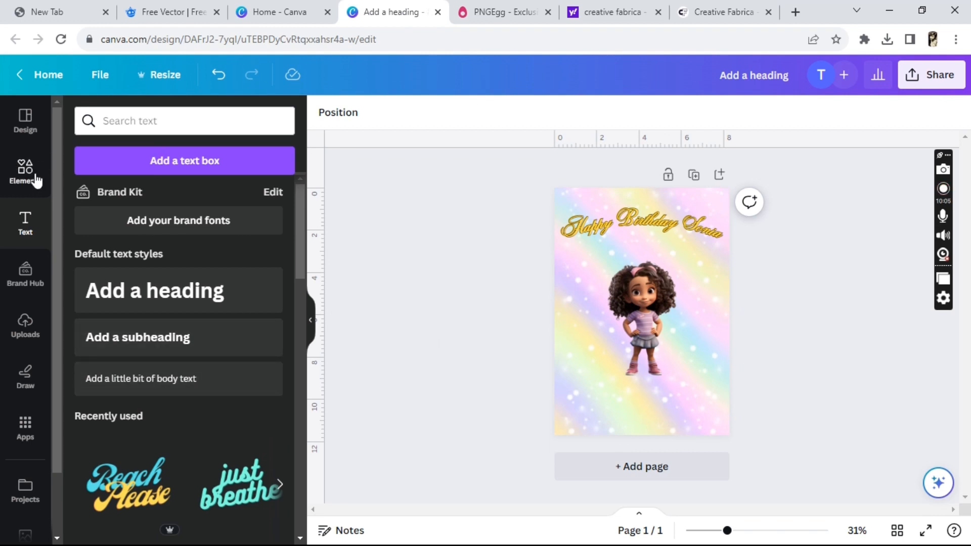
Search the elements library for "baloons" and show all of the graphics results.
left_click(36, 188)
left_click(147, 124)
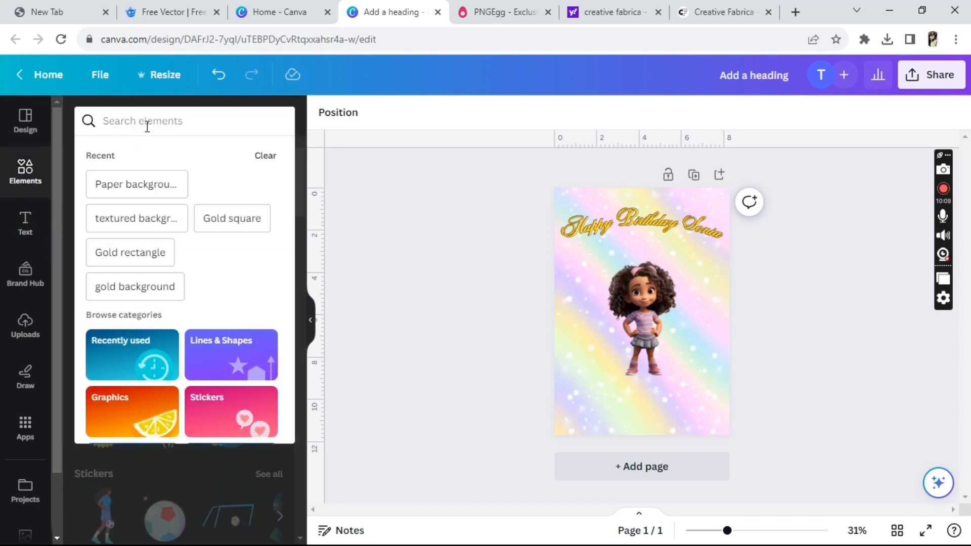
type("\\ba")
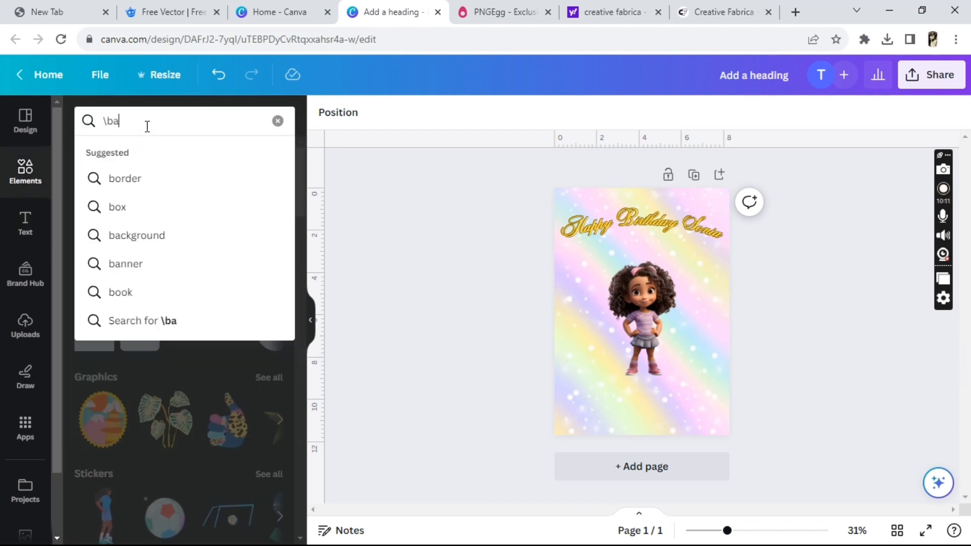
key("BackSpace")
key("BackSpace")
key("BackSpace")
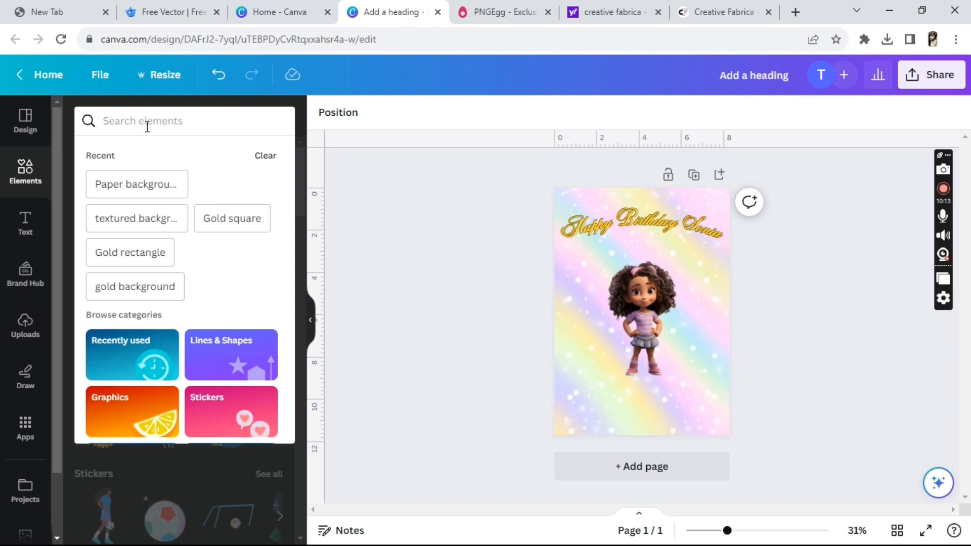
type("baloons")
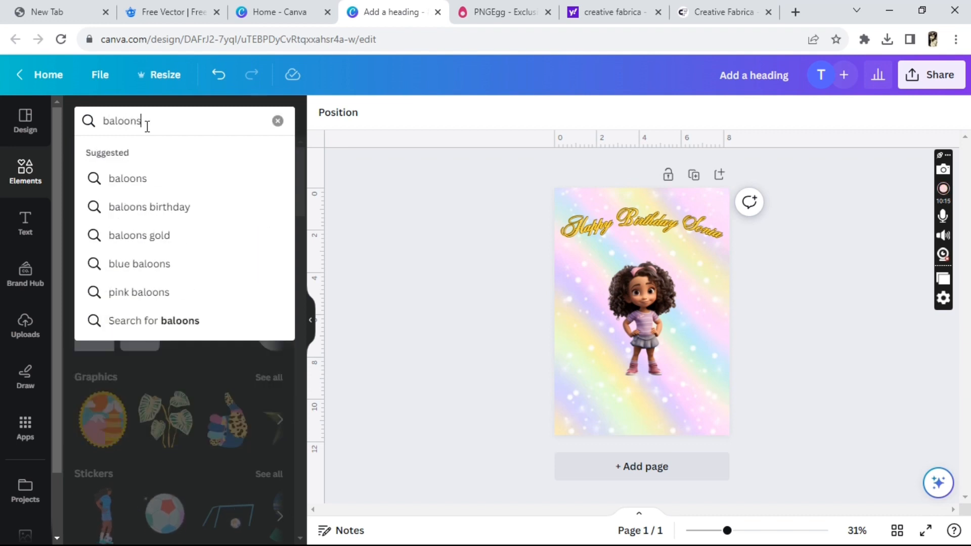
key("Return")
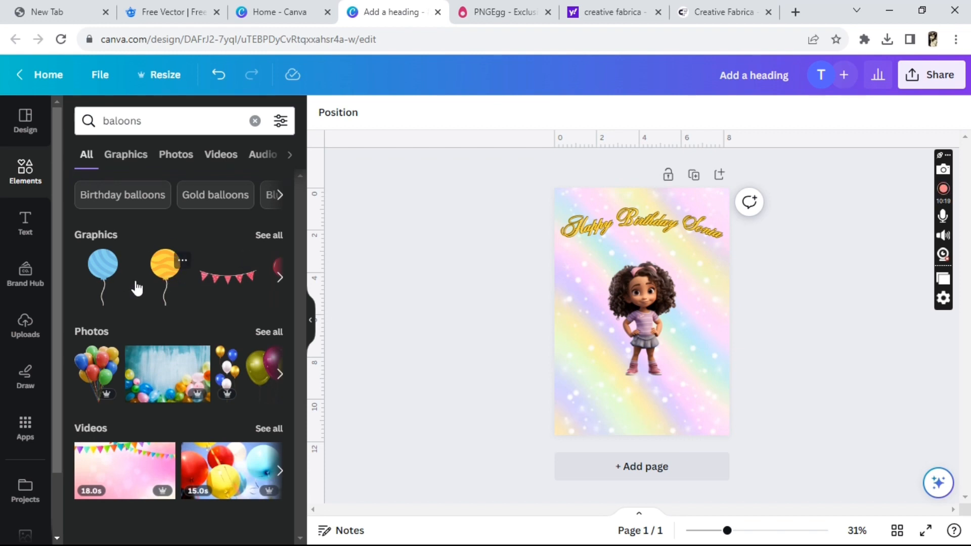
left_click(280, 280)
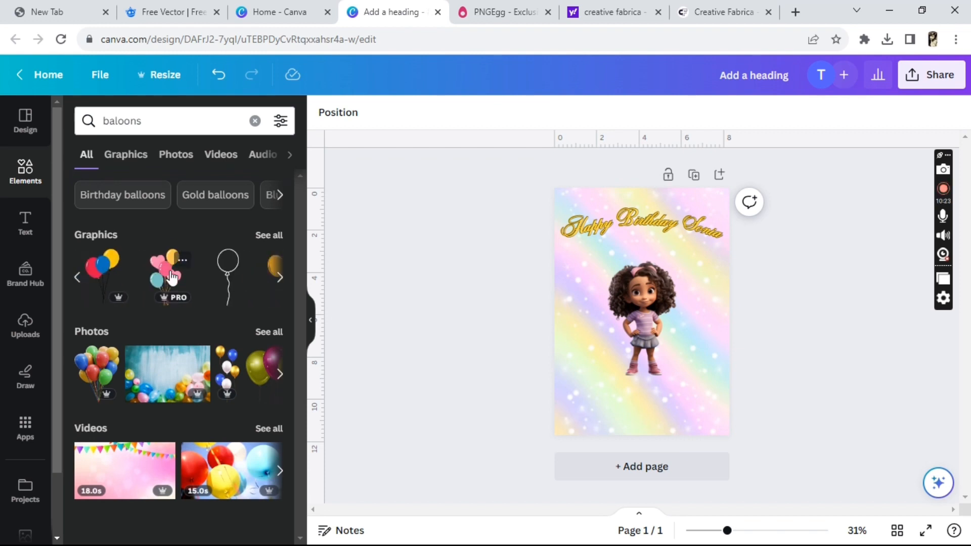
left_click(271, 235)
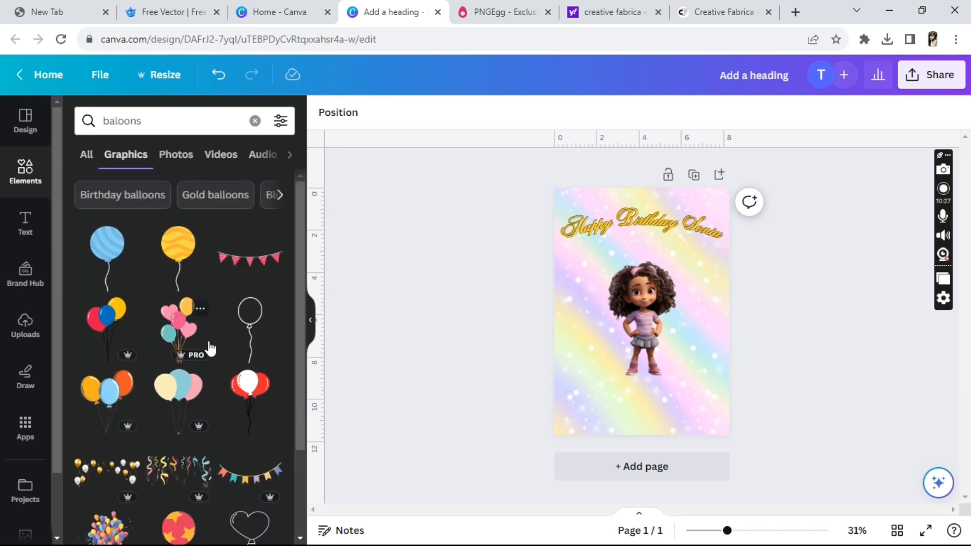
Try the red and white balloon bunch beside the girl's head, and delete it.
left_click(248, 397)
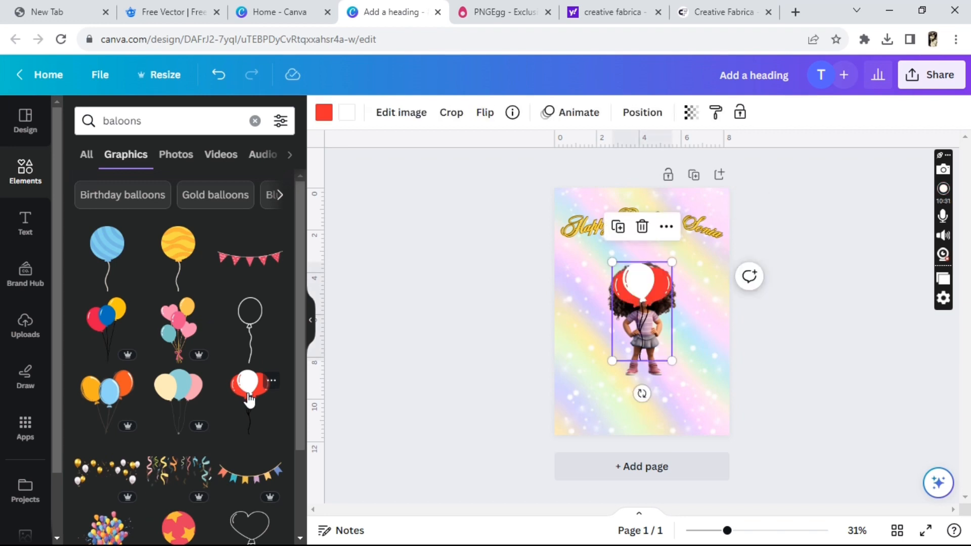
left_click_drag(647, 287, 594, 270)
left_click(588, 211)
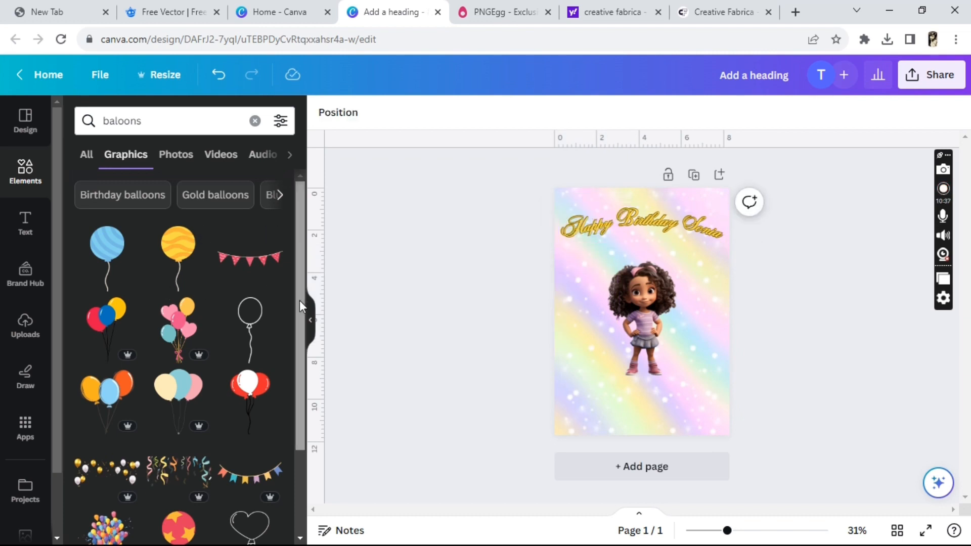
Add the pink and lilac balloon bunch from the "Birthday balloons" graphics, rotated about 25° clockwise beside the girl's head.
left_click_drag(300, 301, 305, 398)
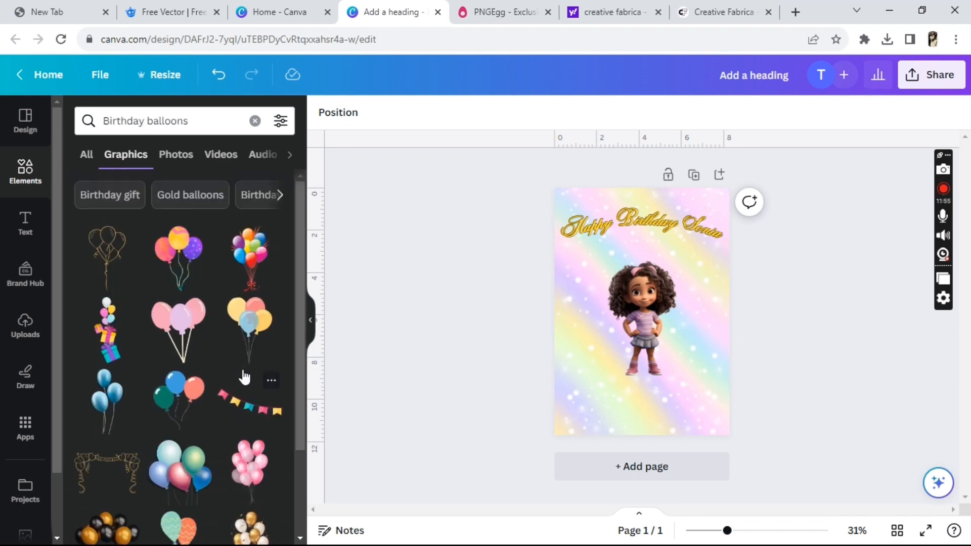
left_click(178, 328)
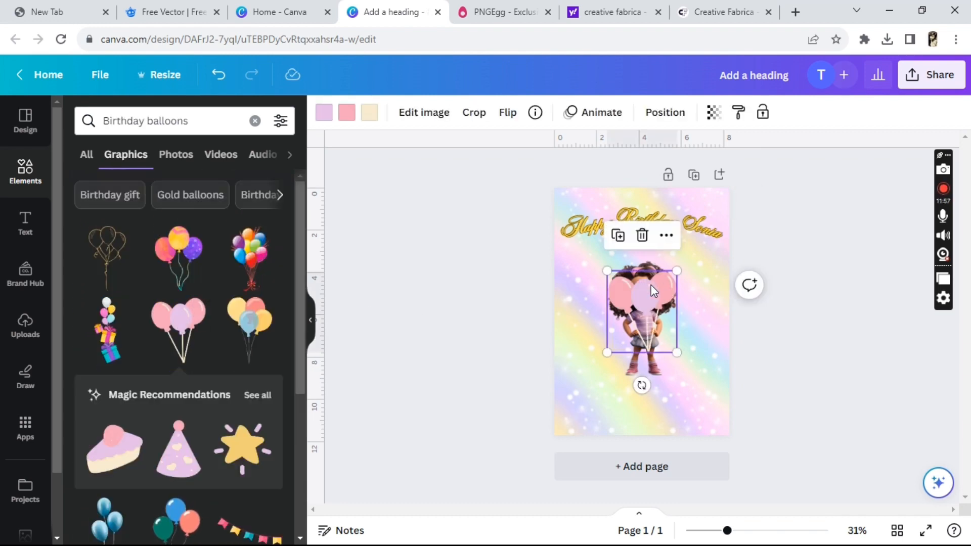
left_click_drag(643, 387, 610, 379)
left_click_drag(645, 309, 677, 277)
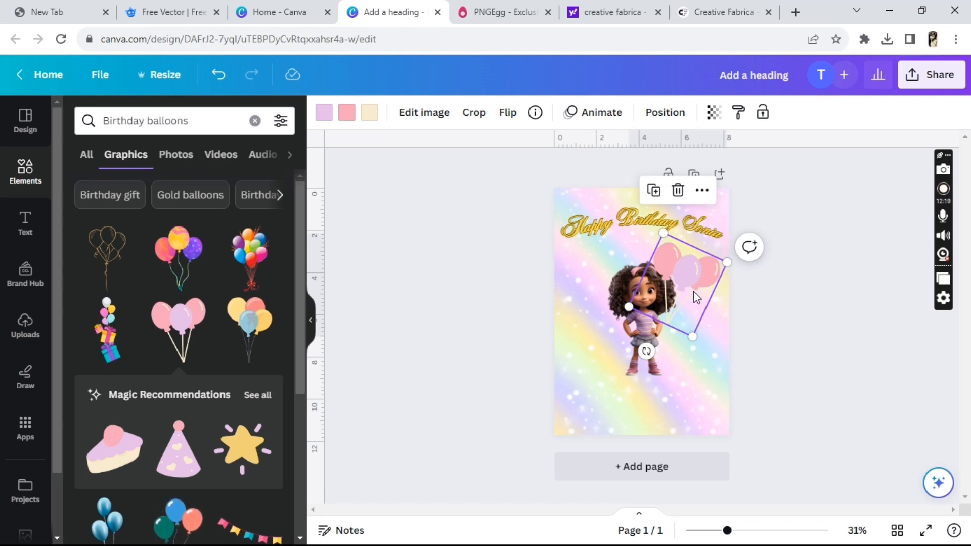
Bring the balloon strings to the girl's hand and layer the balloons behind her but in front of the rainbow background.
left_click(669, 123)
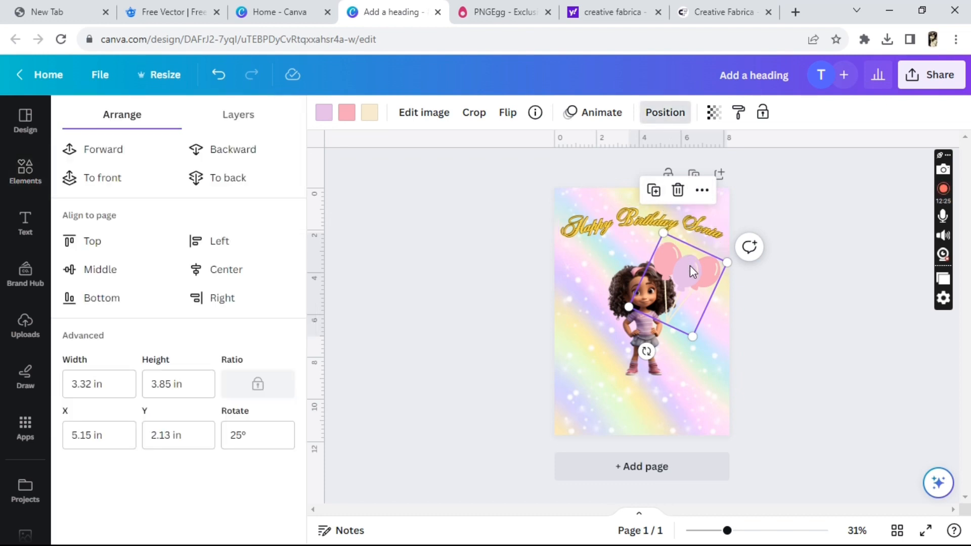
mouse_move(690, 267)
left_mouse_down()
mouse_move(654, 285)
mouse_move(619, 282)
mouse_move(661, 298)
mouse_move(676, 277)
mouse_move(655, 284)
mouse_move(678, 271)
left_mouse_up()
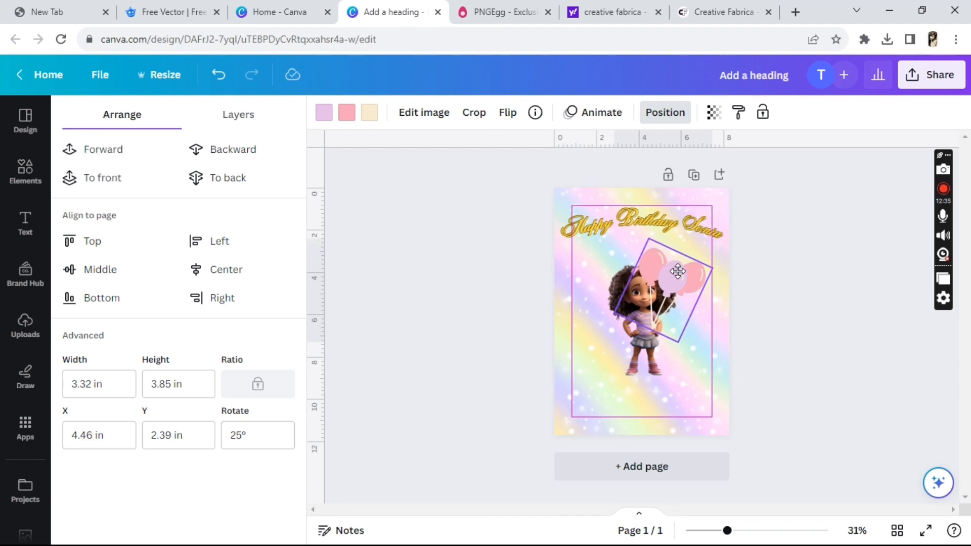
left_click_drag(678, 271, 678, 271)
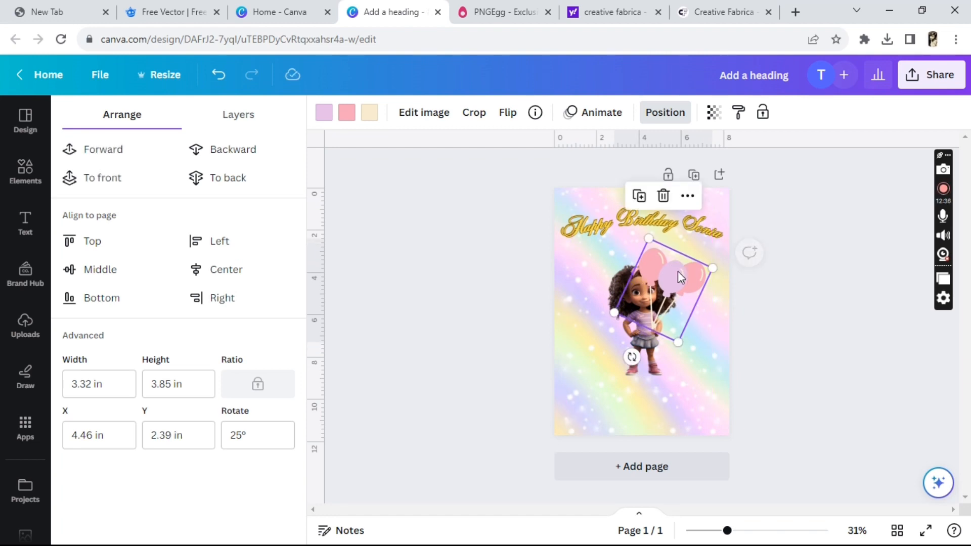
left_click(231, 163)
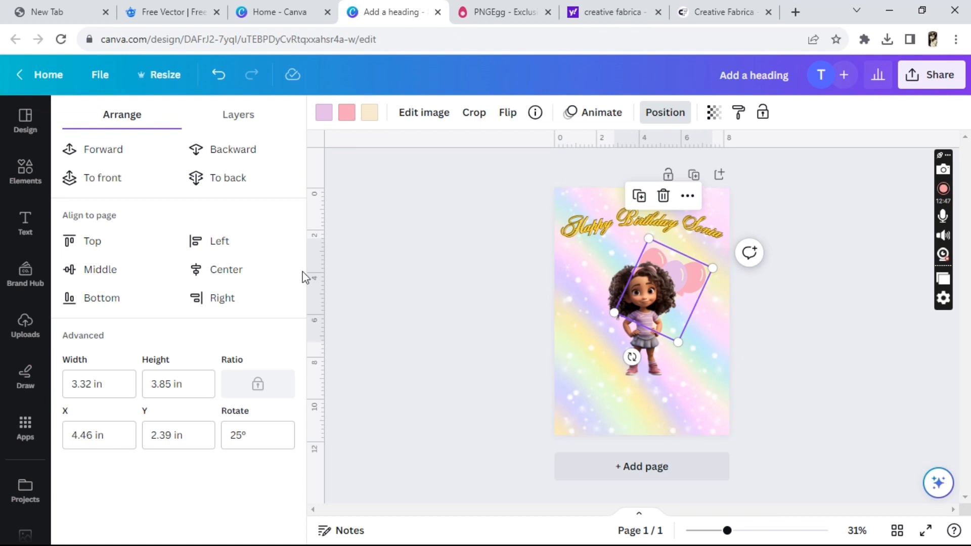
left_click(225, 178)
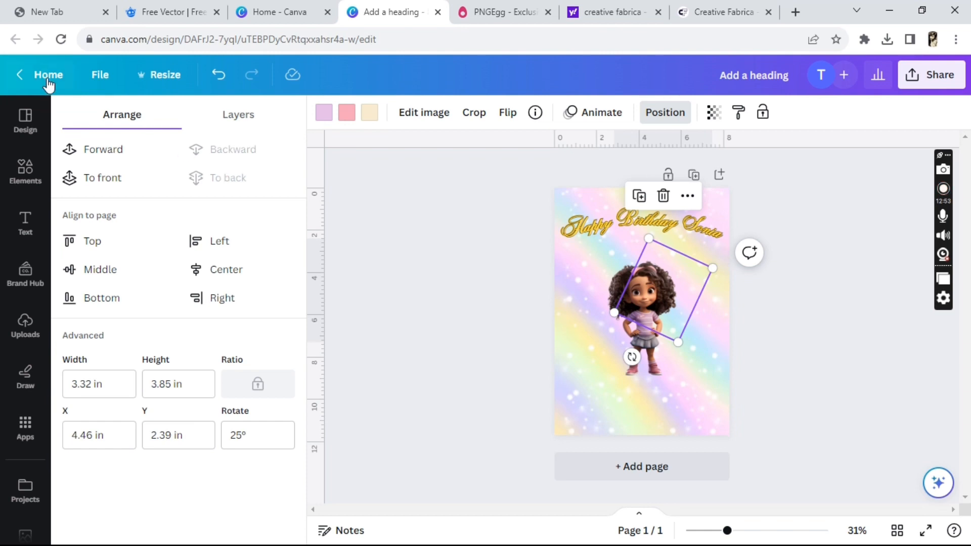
left_click(106, 153)
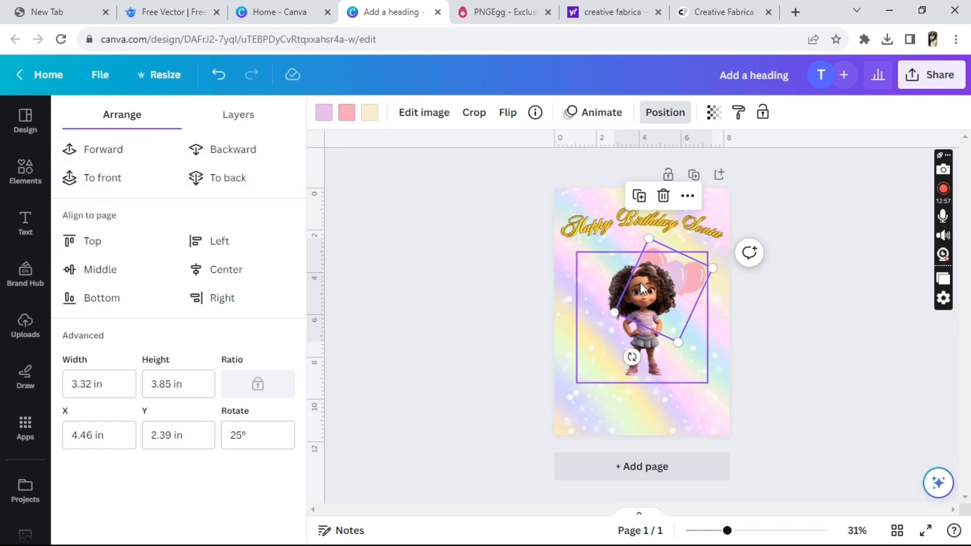
Shift the girl slightly down and left, and place the balloons above her shoulder beneath the end of the heading.
mouse_move(689, 273)
left_mouse_down()
mouse_move(707, 269)
mouse_move(692, 260)
mouse_move(700, 264)
left_mouse_up()
left_click(892, 299)
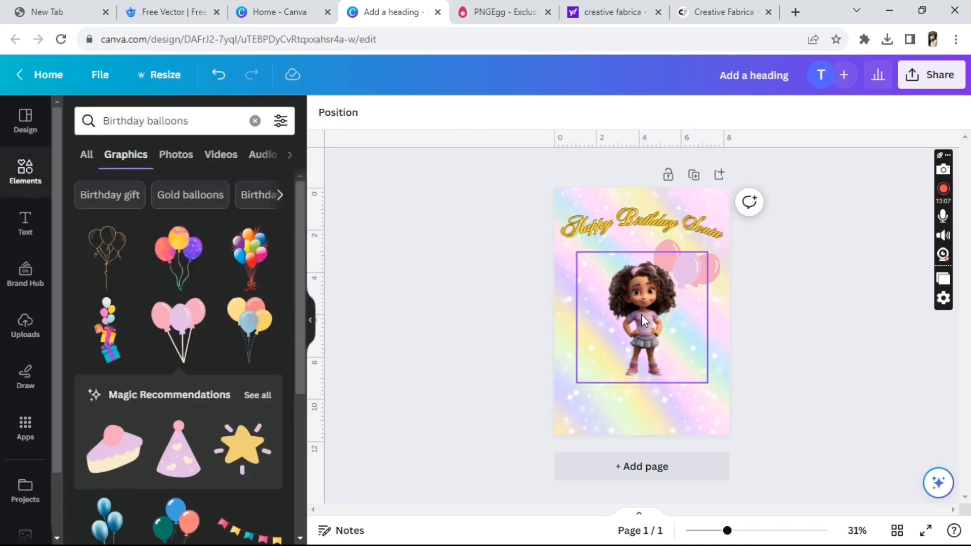
left_click_drag(641, 314, 636, 329)
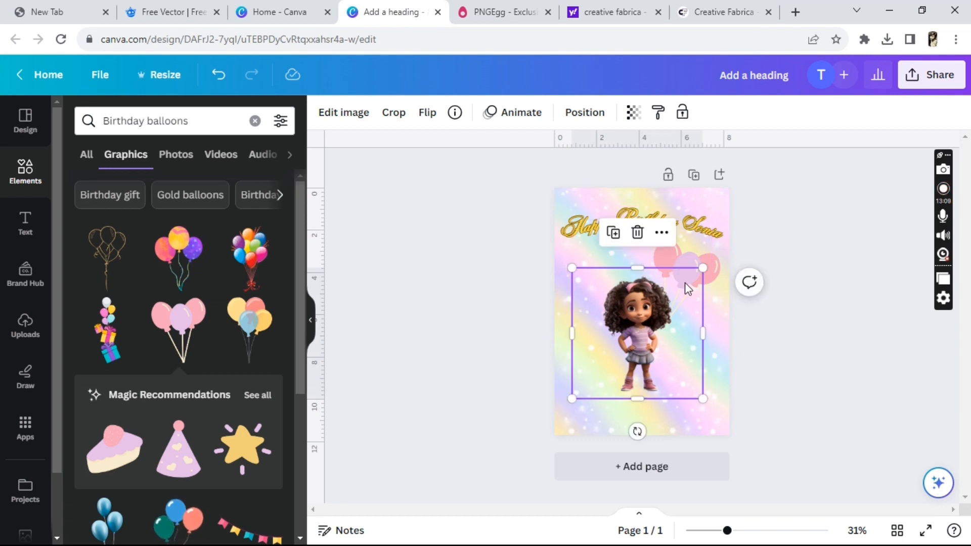
left_click_drag(684, 273, 686, 272)
left_click(801, 284)
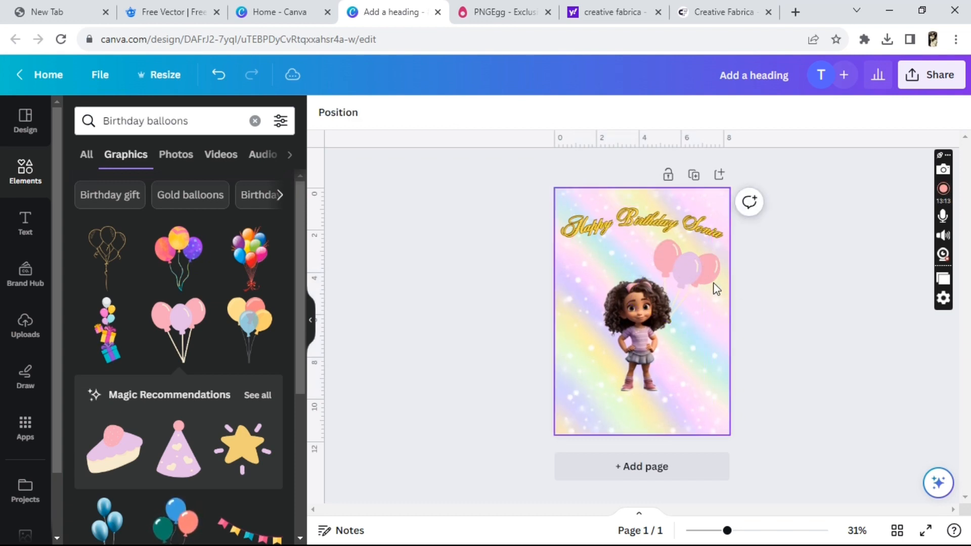
left_click(697, 278)
left_click_drag(712, 270, 699, 263)
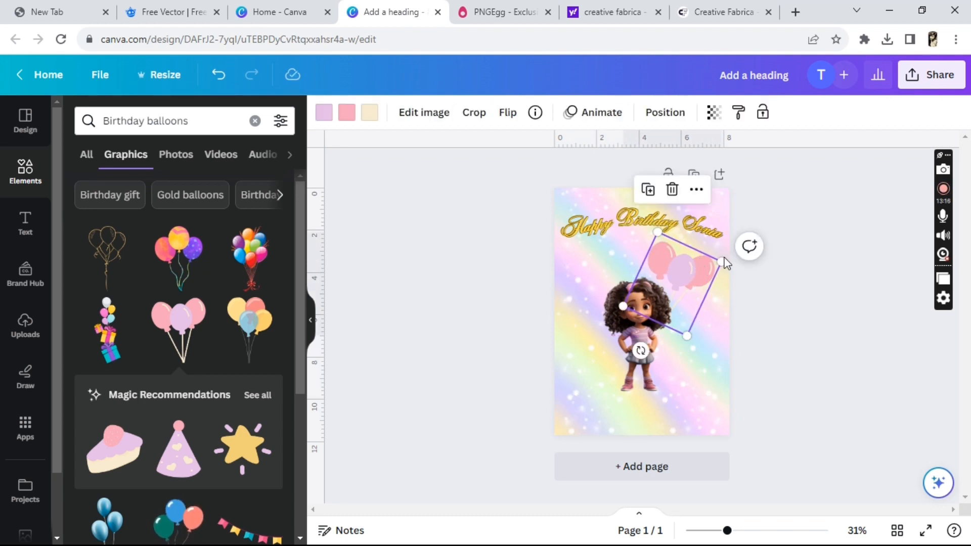
left_click(824, 310)
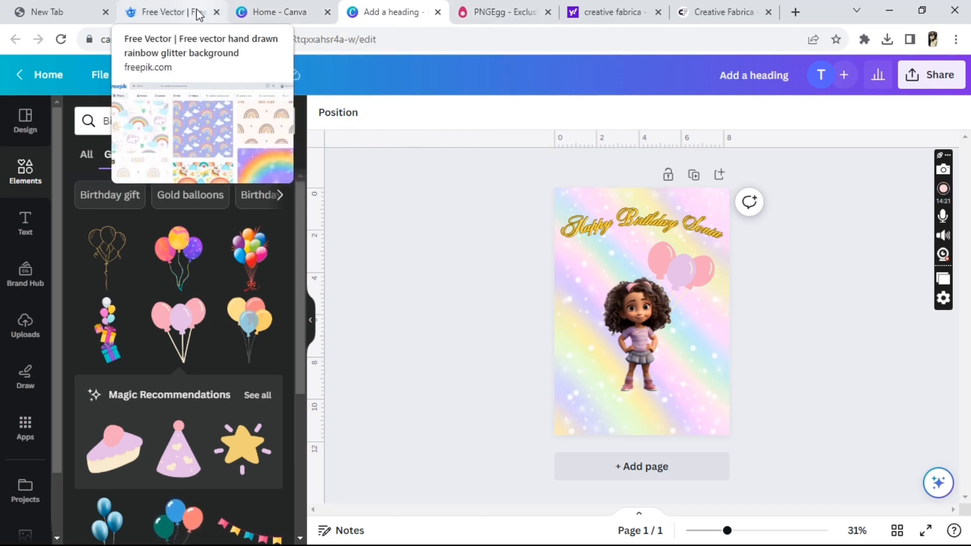
Switch to the PNGEgg site and search its images for "rainbow".
left_click(511, 13)
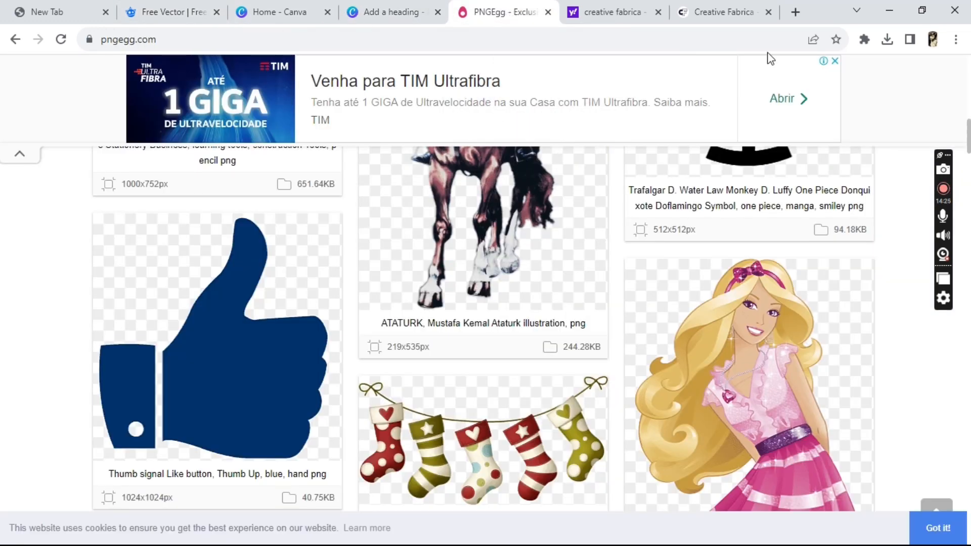
left_click_drag(968, 151, 968, 86)
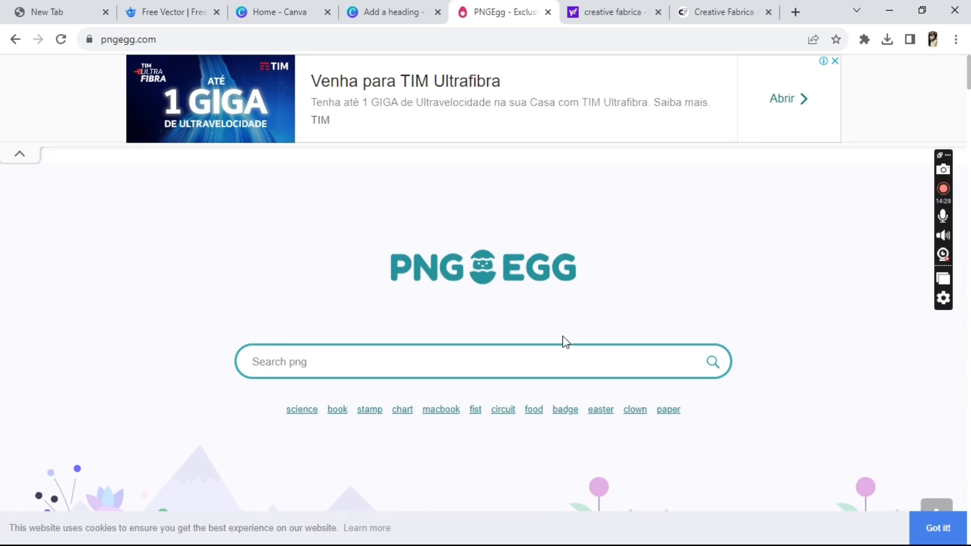
left_click(493, 365)
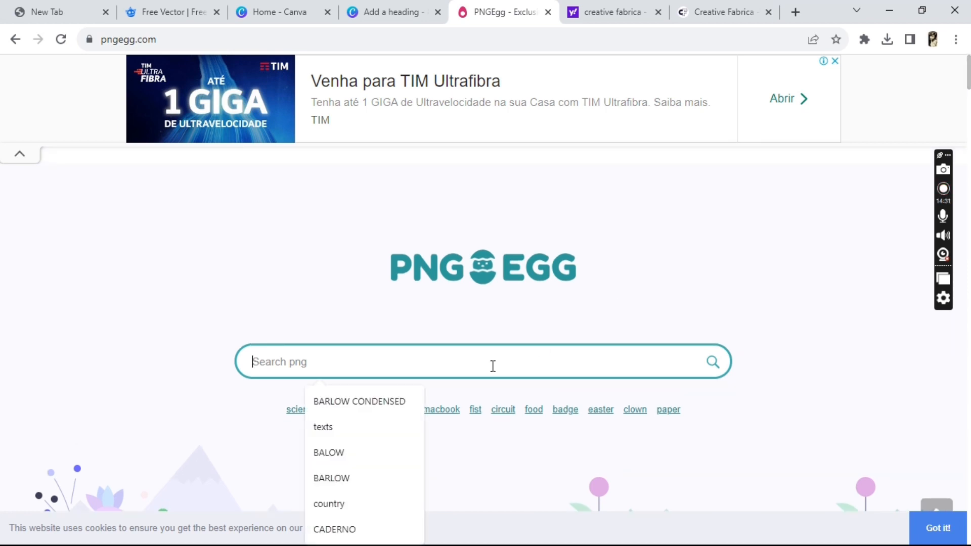
type("rain")
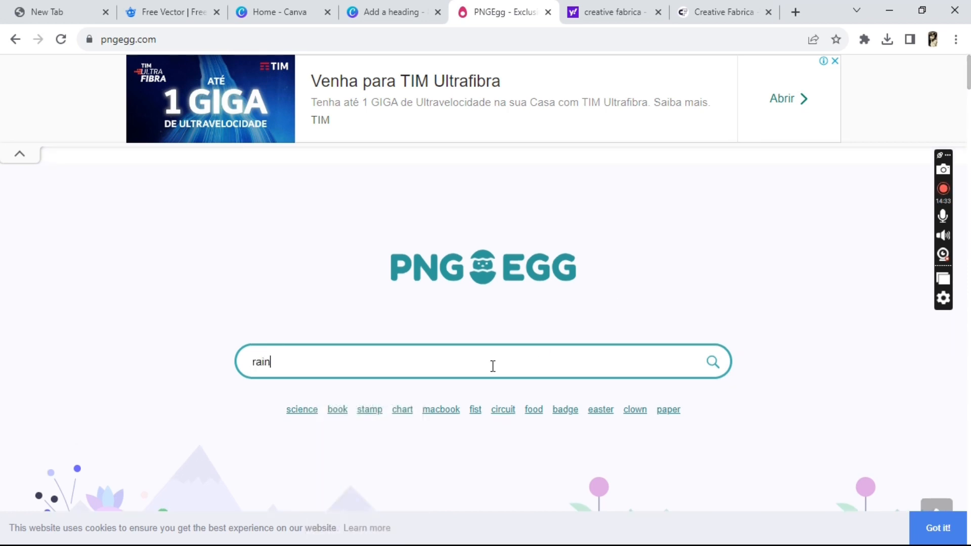
type("bow")
key("Return")
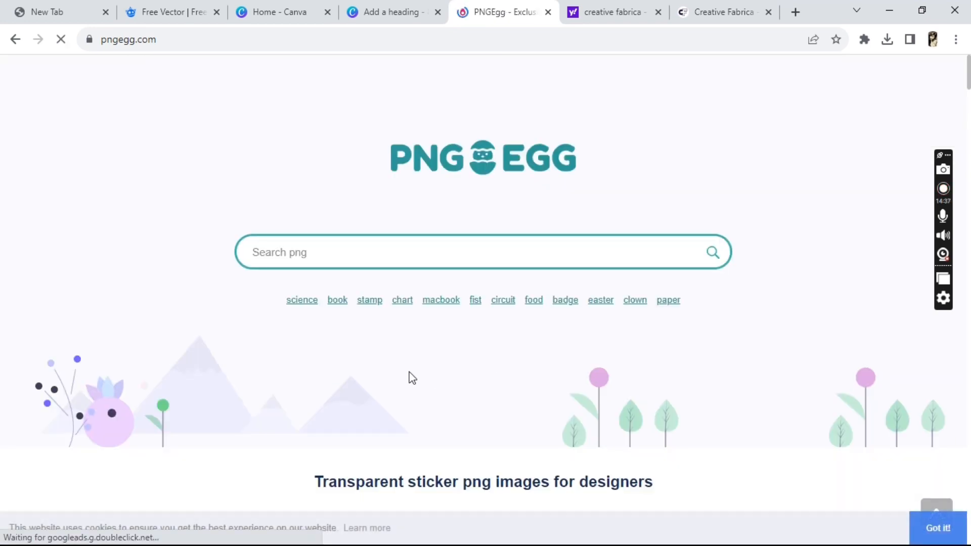
left_click(386, 262)
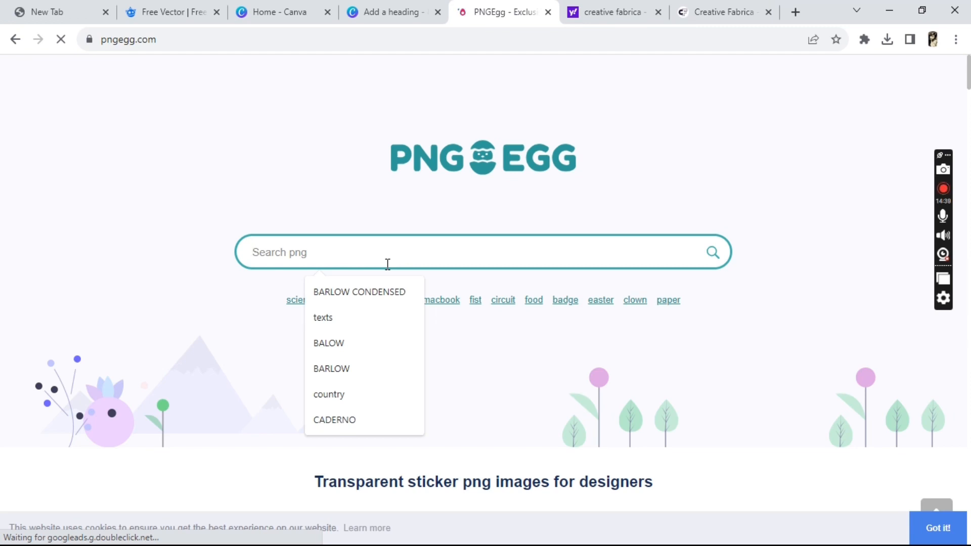
type("rainb")
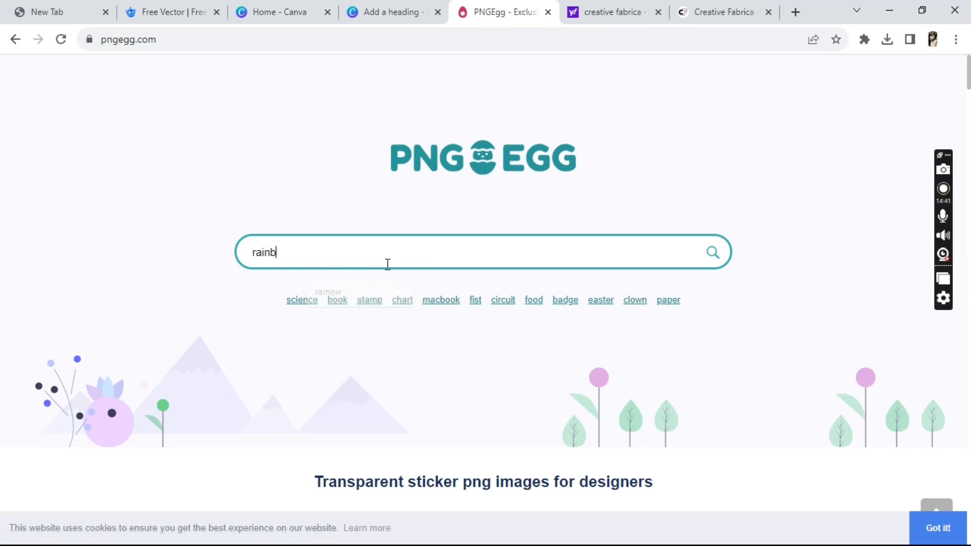
type("ow")
key("Return")
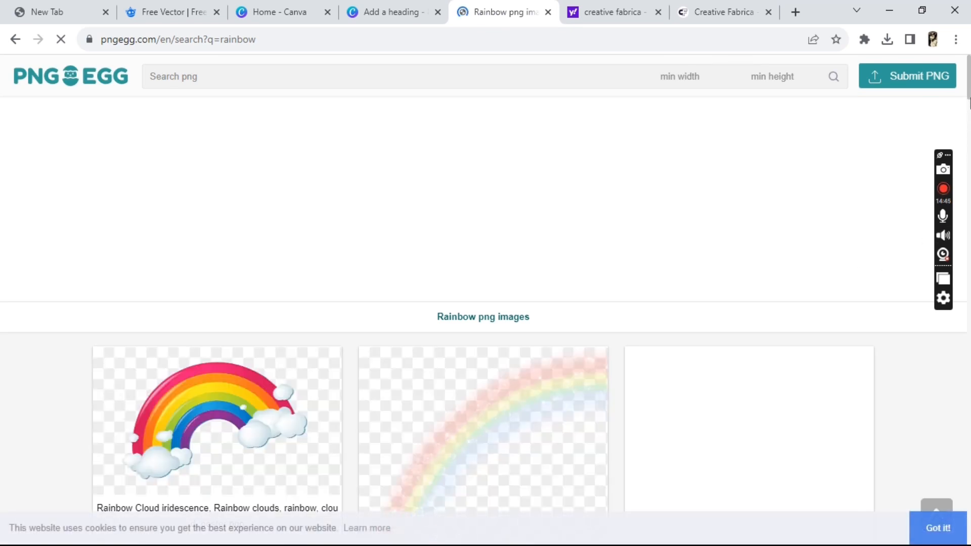
Open the rainbow image with clouds and coloured balloons, request its free PNG download and dismiss the advertisement.
scroll(827, 156, "down", 5)
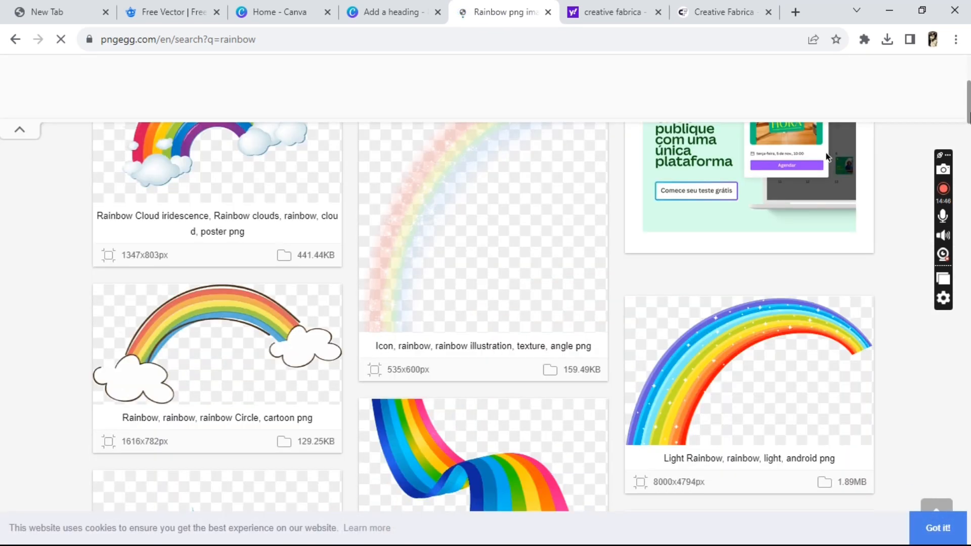
scroll(827, 157, "down", 6)
scroll(968, 137, "up", 3)
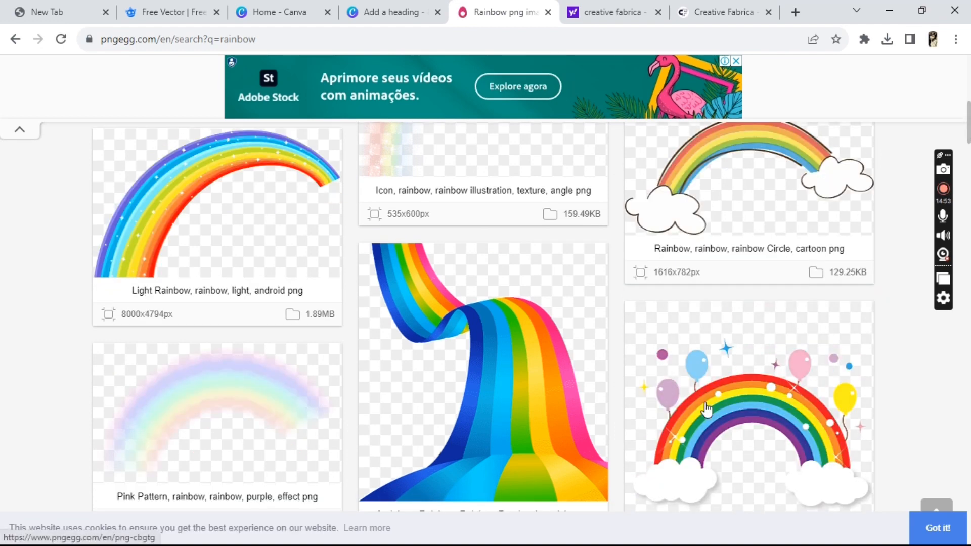
left_click(725, 417)
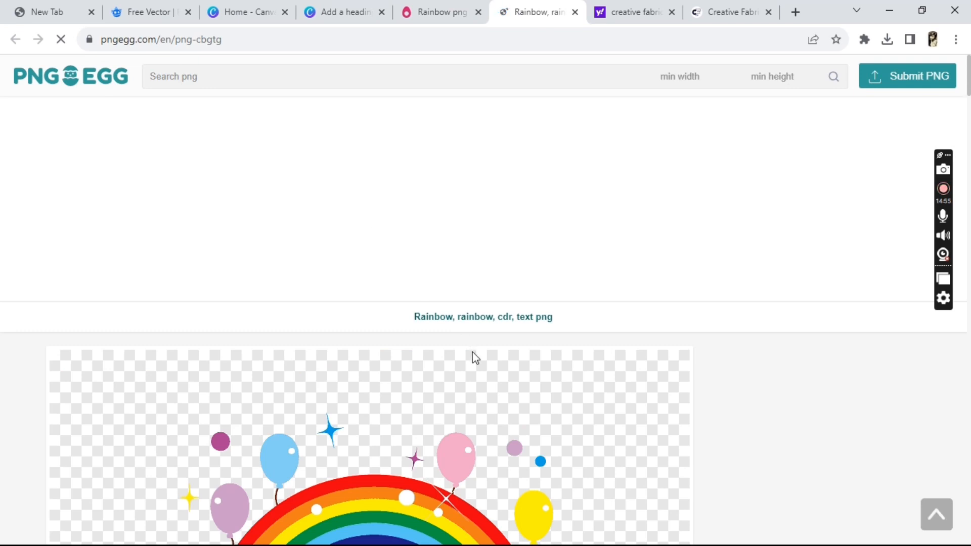
left_click_drag(969, 77, 969, 147)
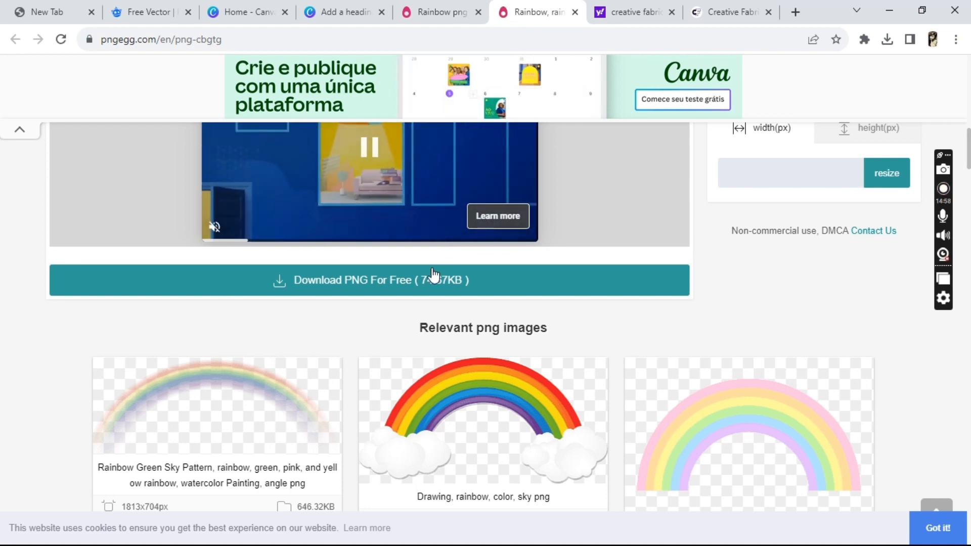
left_click(409, 283)
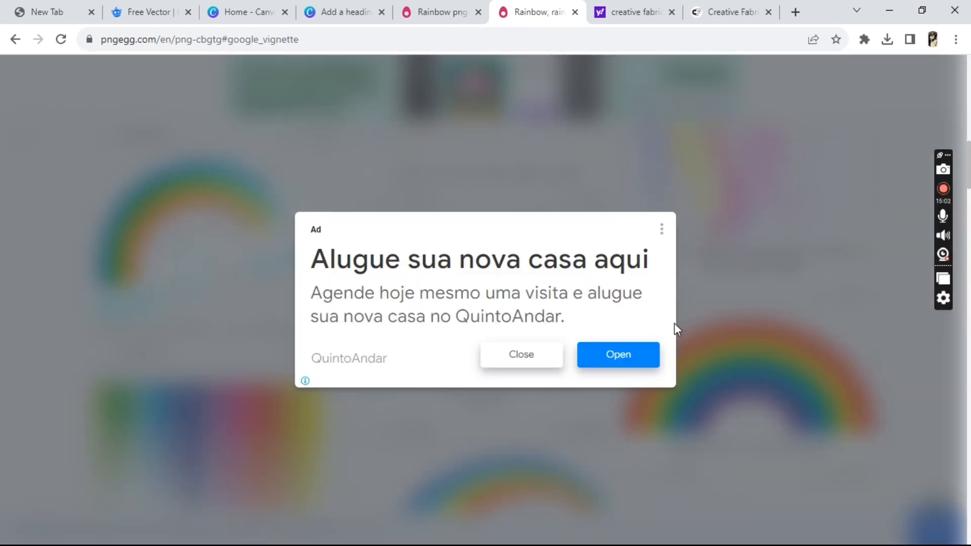
left_click(516, 369)
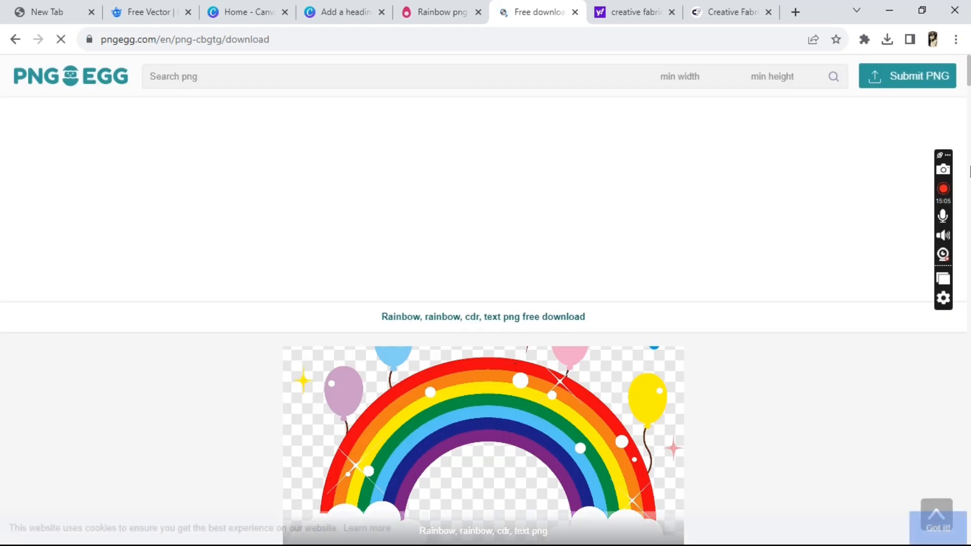
Complete the human verification by picking the symbols in the given order to download the rainbow PNG.
left_click_drag(968, 78, 969, 98)
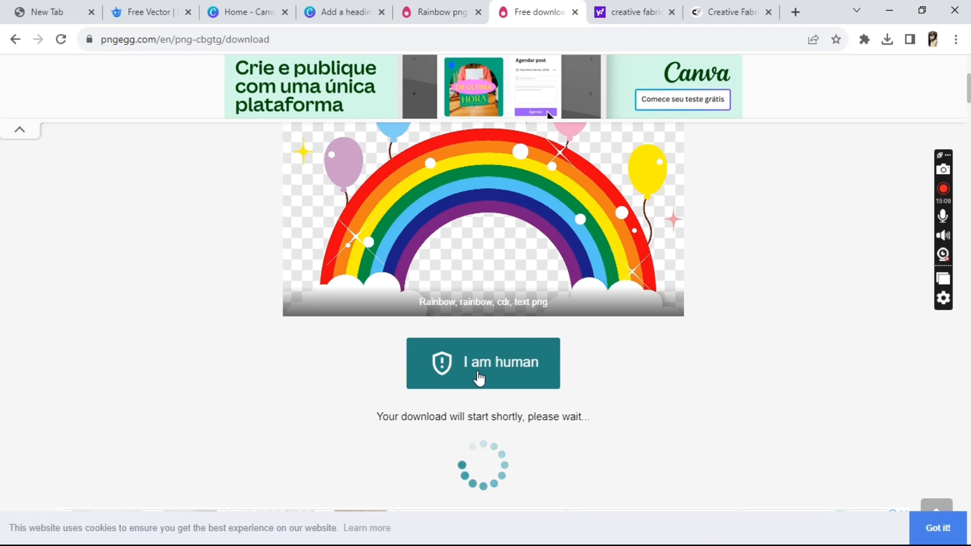
left_click(479, 378)
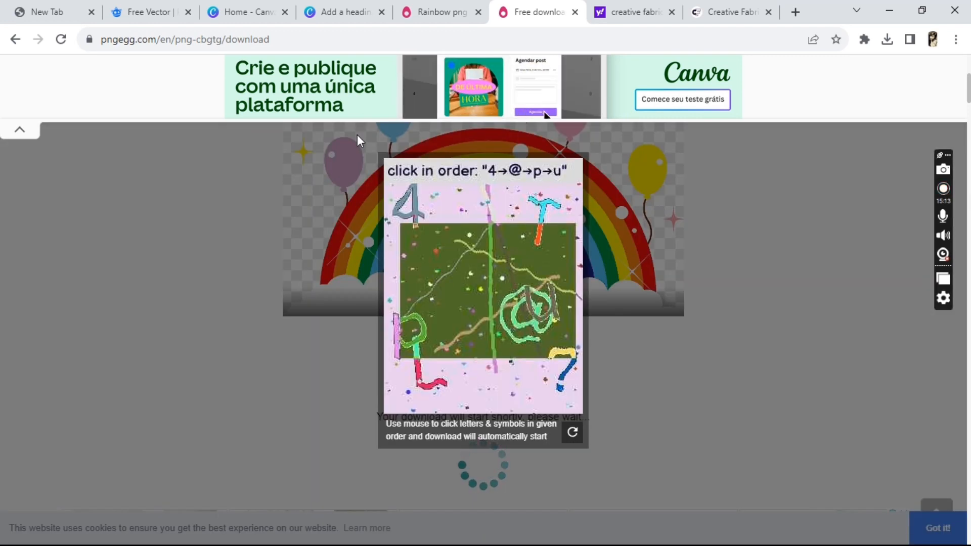
left_click(407, 202)
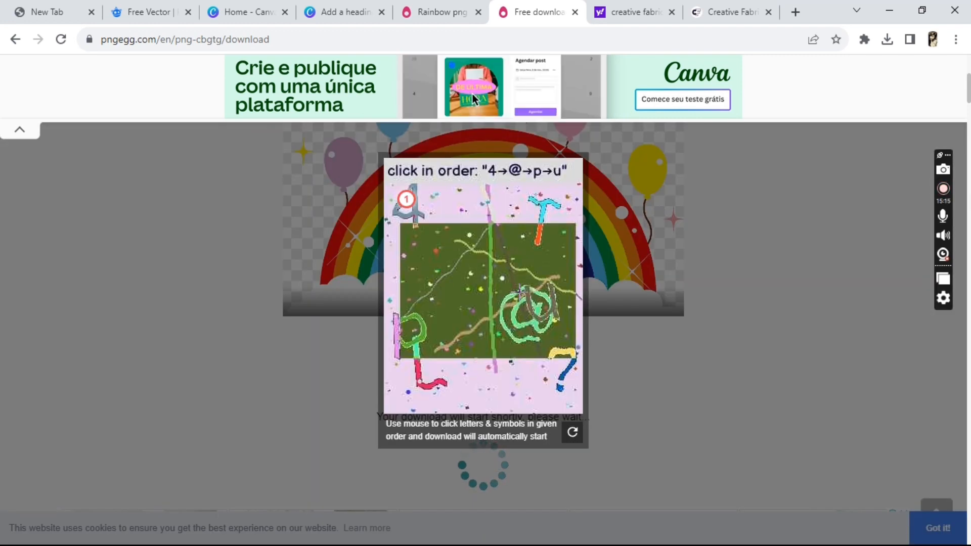
left_click(521, 326)
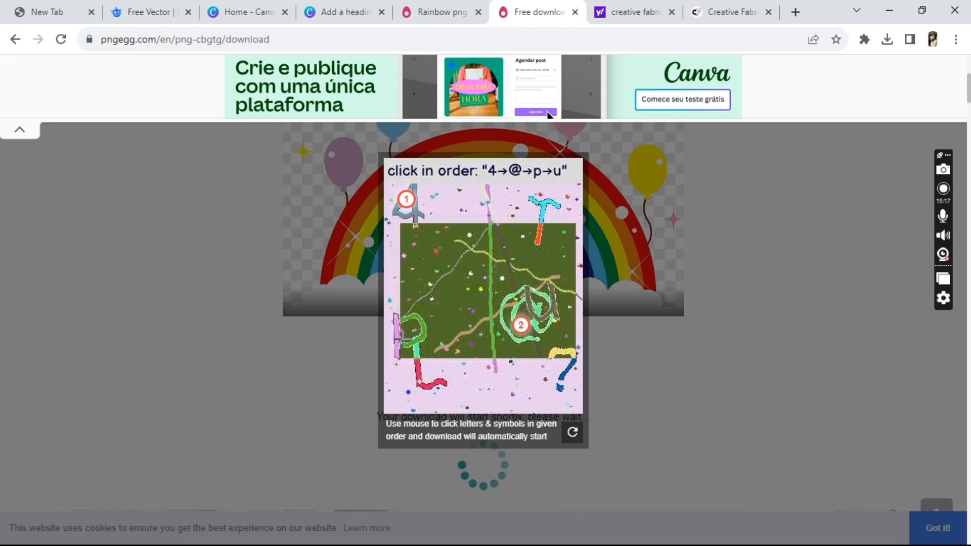
left_click(394, 336)
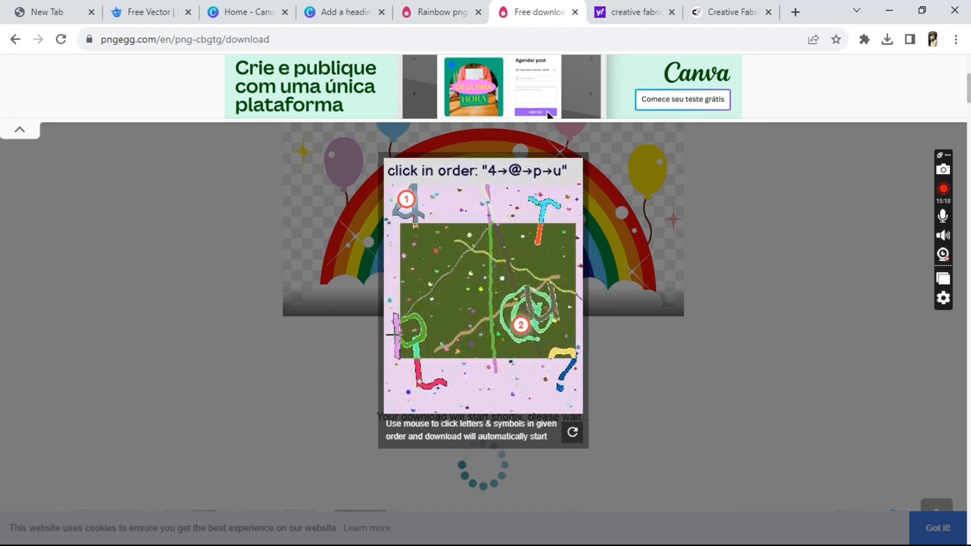
left_click(555, 307)
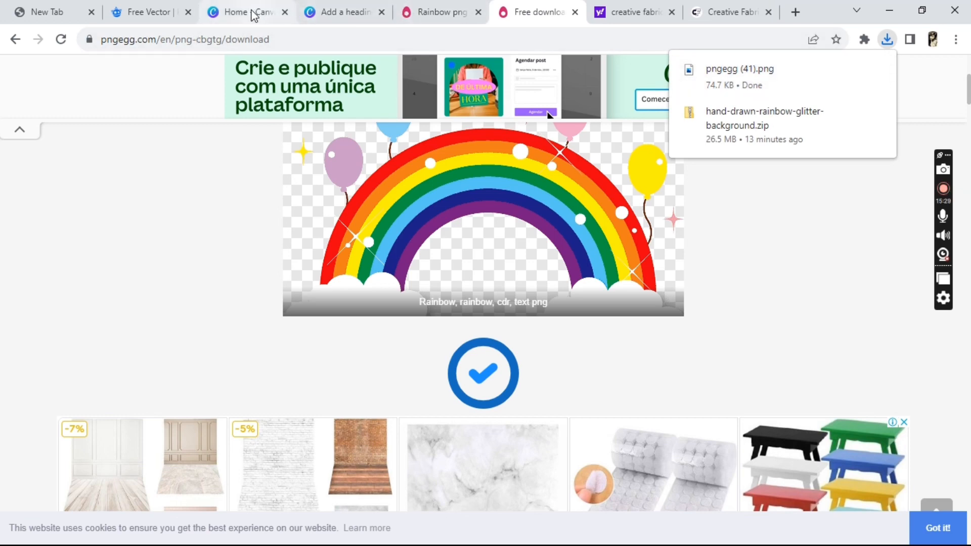
Switch back to the Canva design and add a second page with the pale yellow photo colour as background.
left_click(347, 11)
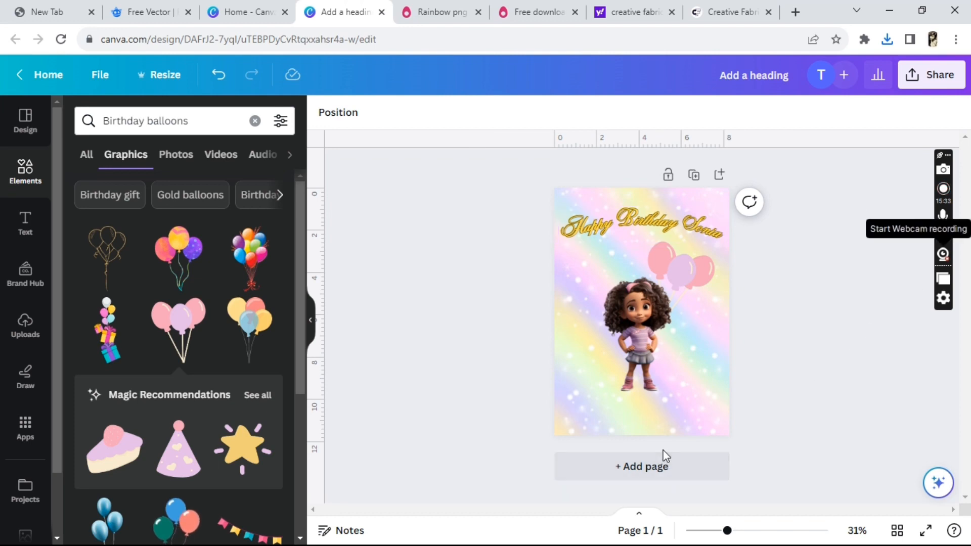
left_click(652, 474)
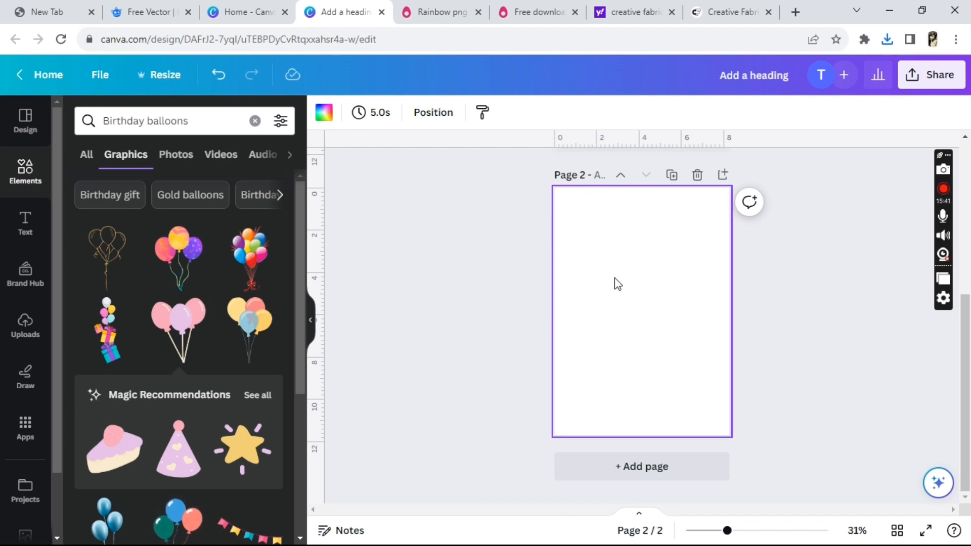
left_click(324, 113)
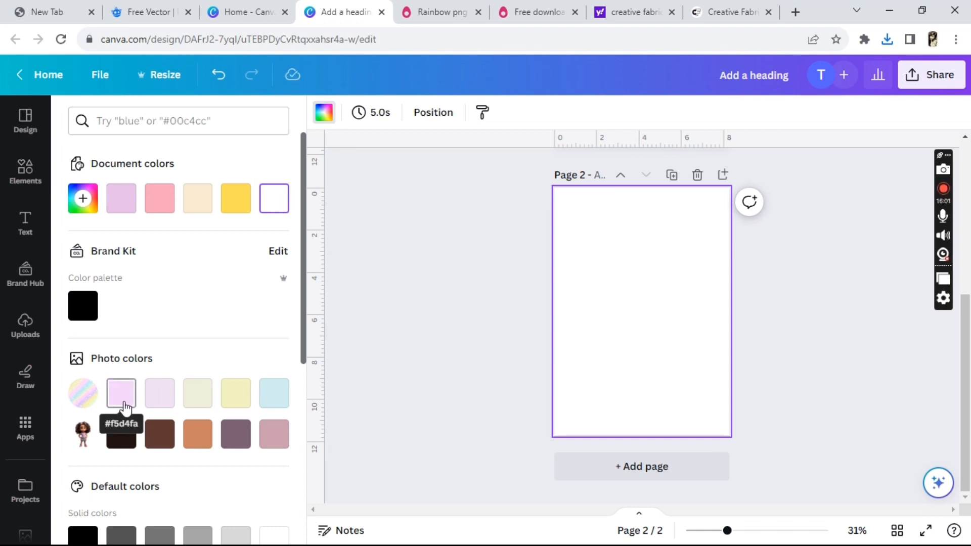
left_click(243, 408)
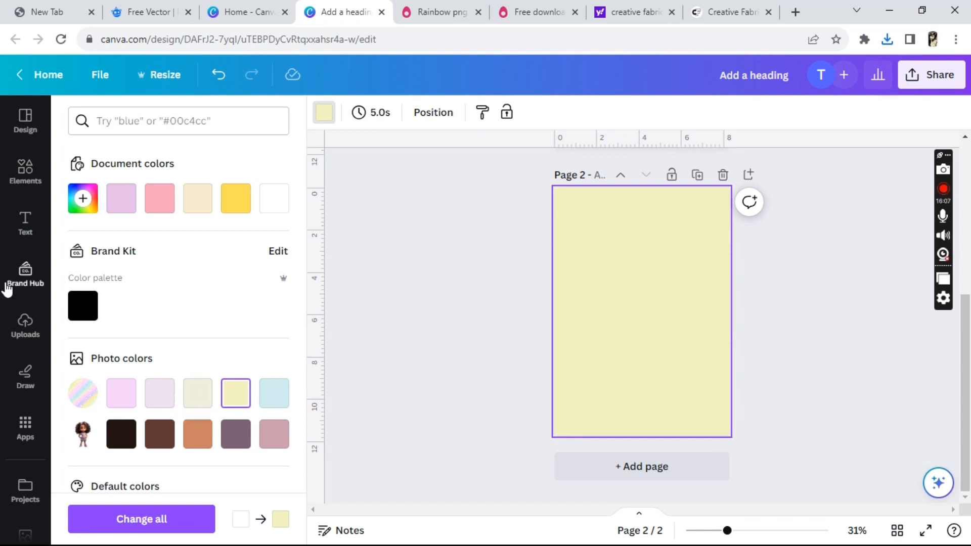
Upload the downloaded rainbow PNG from the Downloads folder to the design's uploads.
left_click(32, 334)
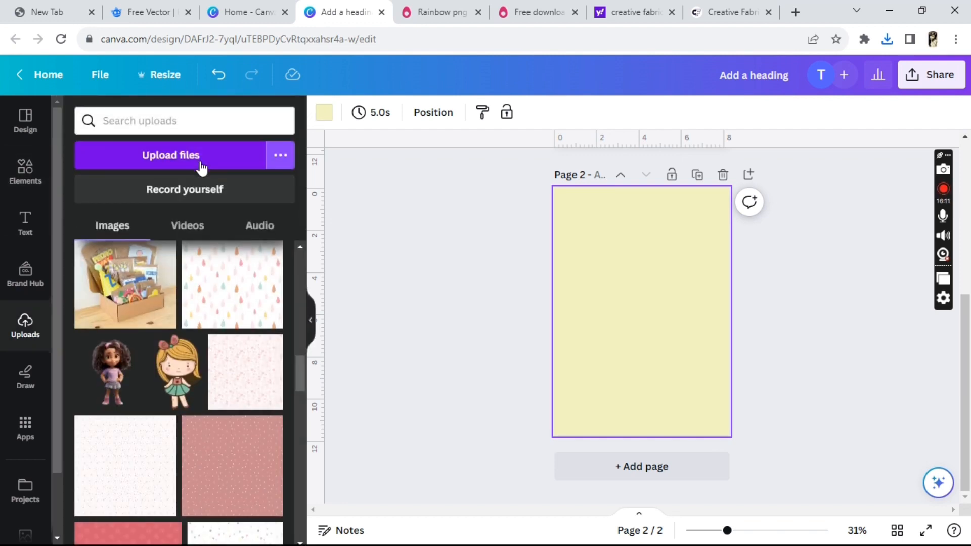
left_click(201, 166)
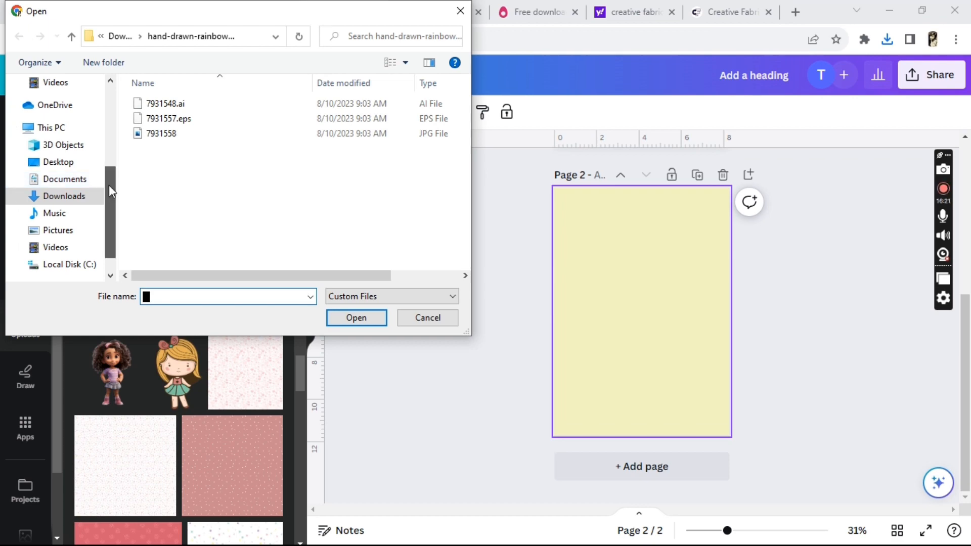
left_click(76, 197)
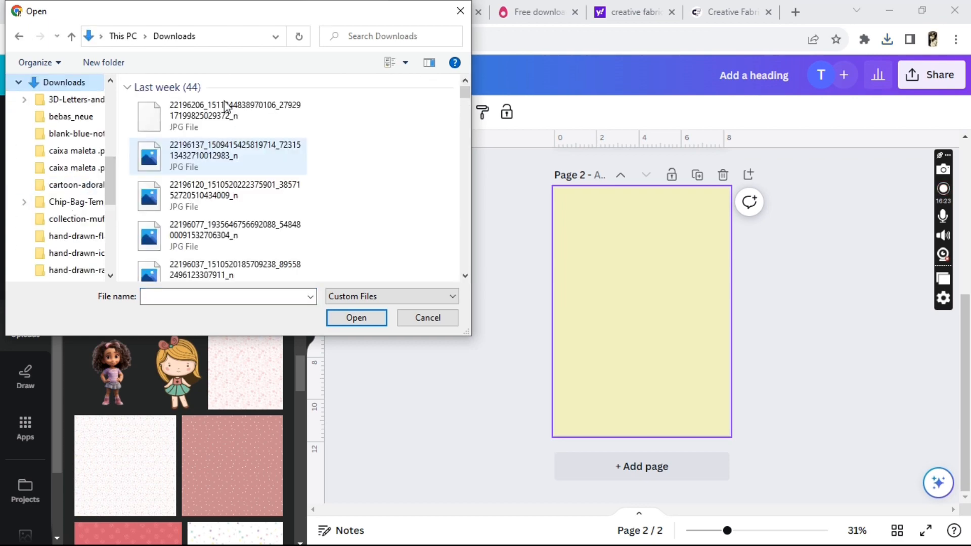
left_click(195, 107)
left_click(355, 318)
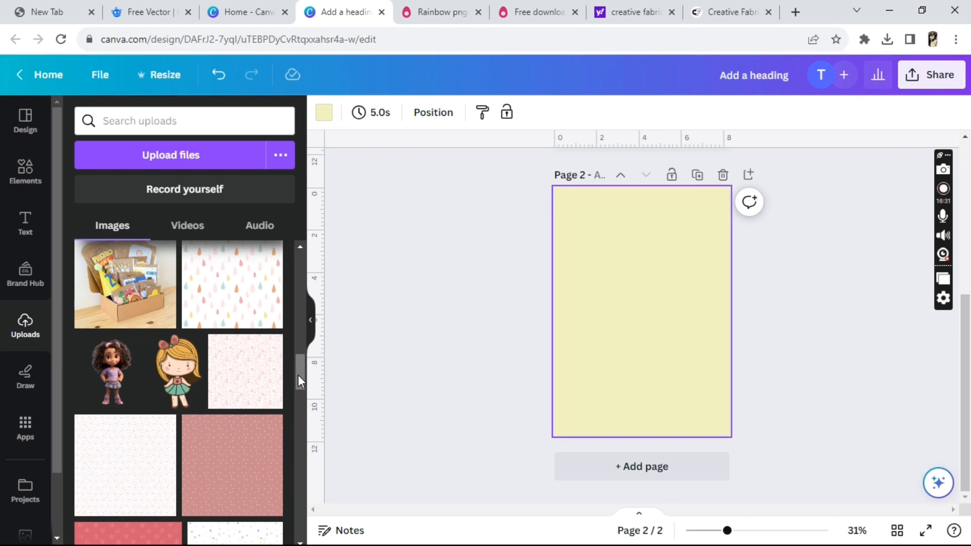
Place the uploaded rainbow image on page 2, aligned with the page's upper edge.
left_click_drag(298, 375, 301, 258)
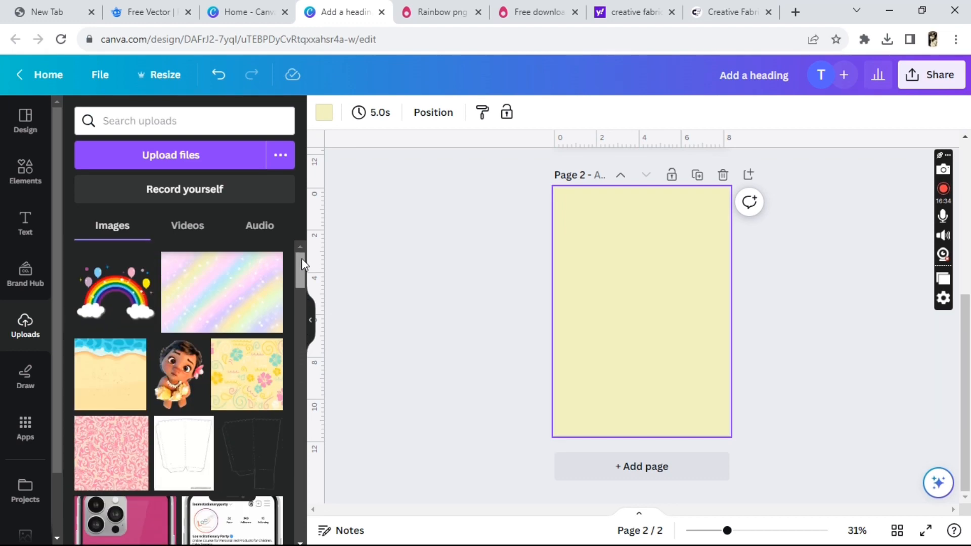
left_click(125, 303)
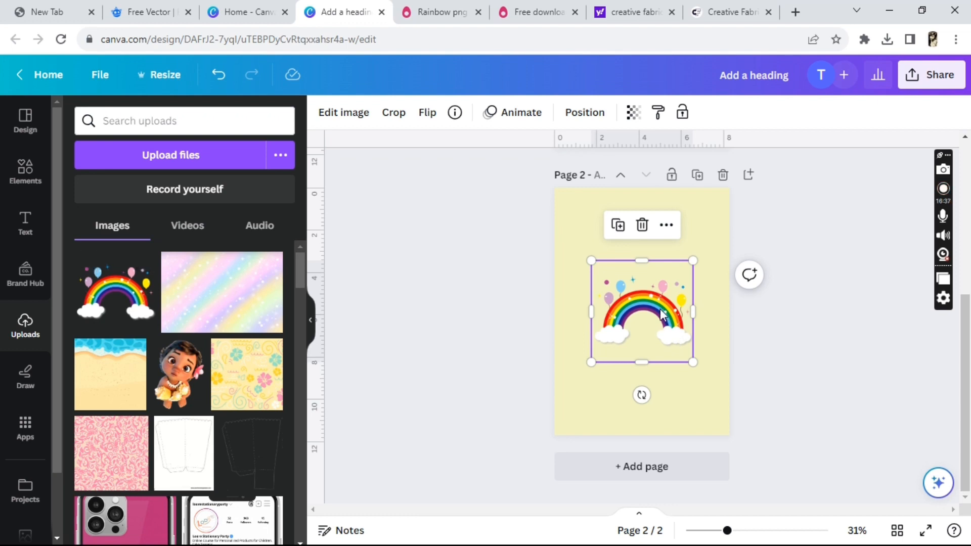
mouse_move(662, 315)
left_mouse_down()
mouse_move(645, 313)
mouse_move(663, 305)
left_mouse_up()
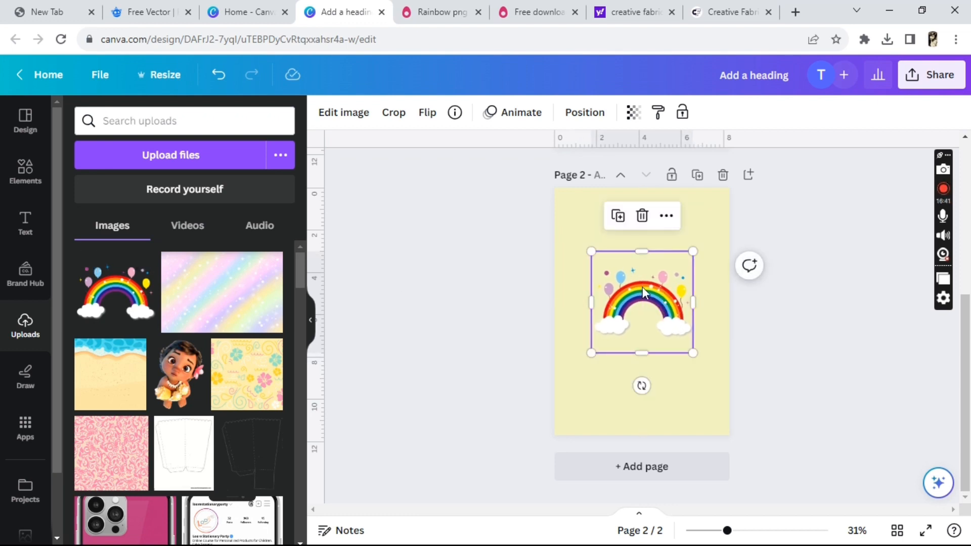
left_click_drag(622, 271, 608, 207)
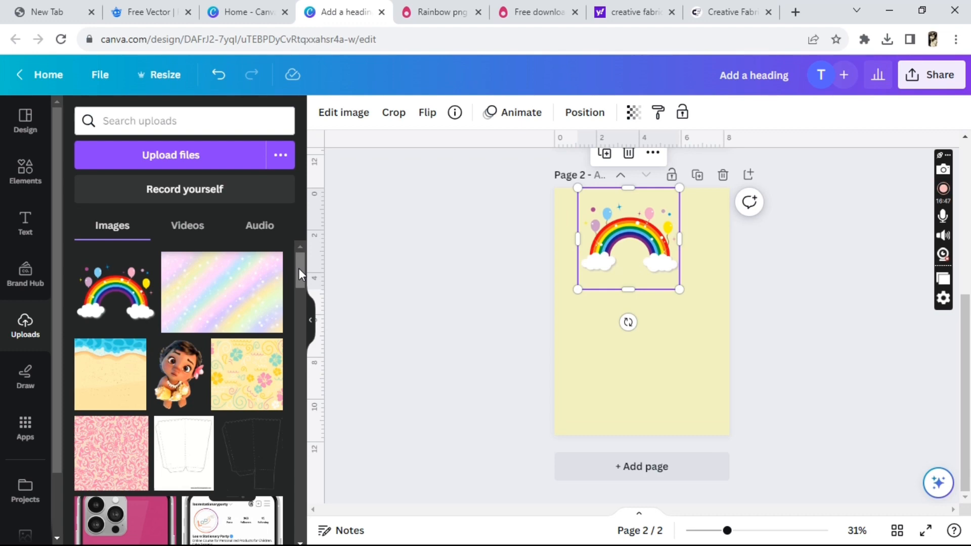
Add the uploaded orange dog image with the white background below the rainbow on page 2.
left_click_drag(299, 273, 305, 429)
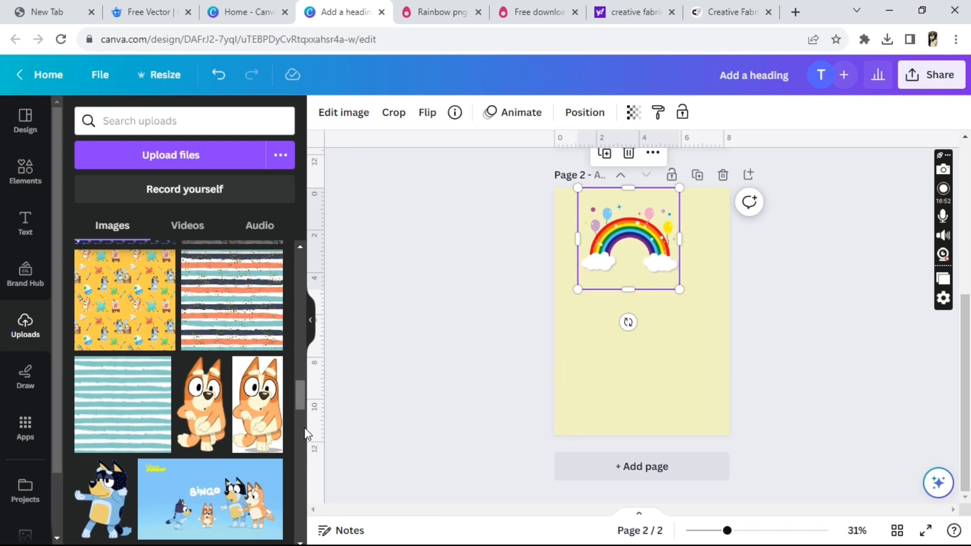
left_click(267, 391)
left_click_drag(636, 307, 615, 349)
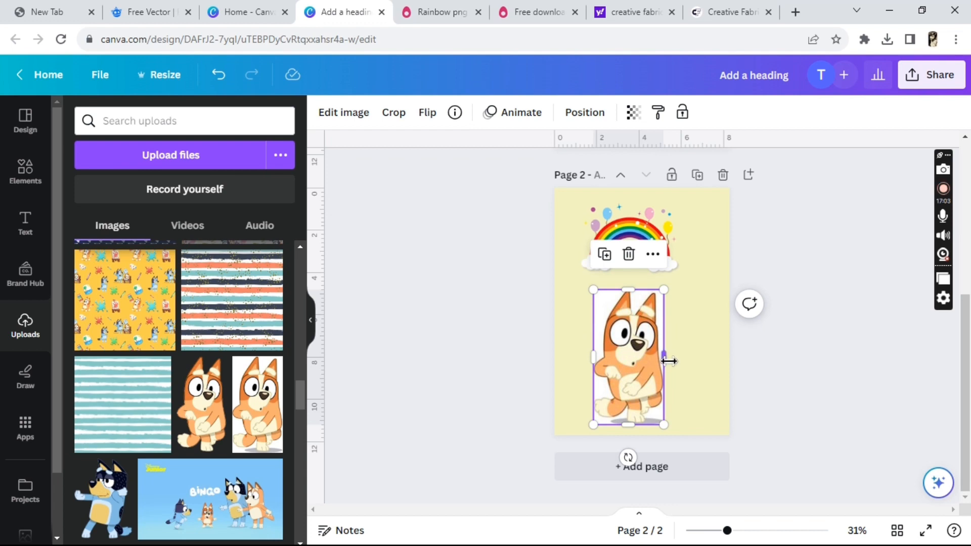
left_click_drag(684, 363, 664, 361)
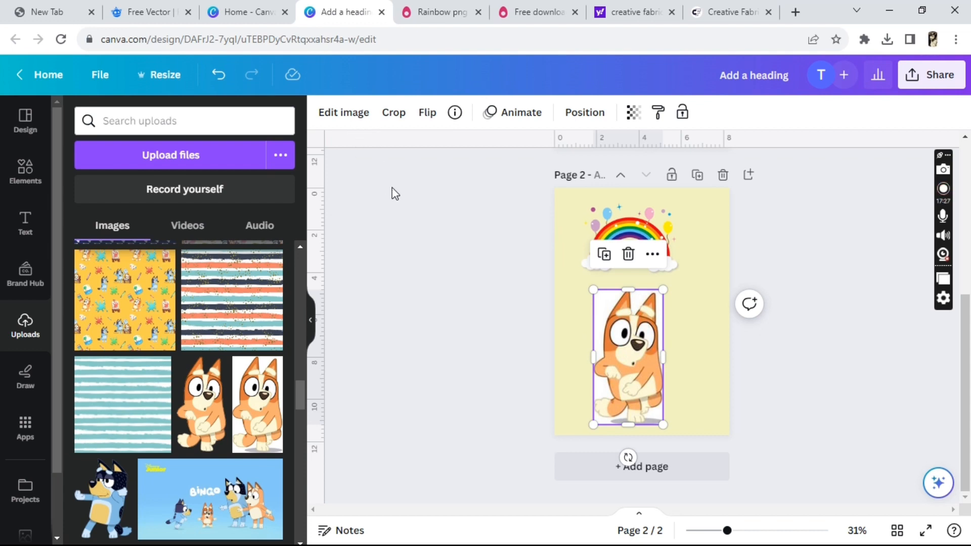
Try the Background Remover on the dog image, then delete the dog from page 2.
left_click(354, 120)
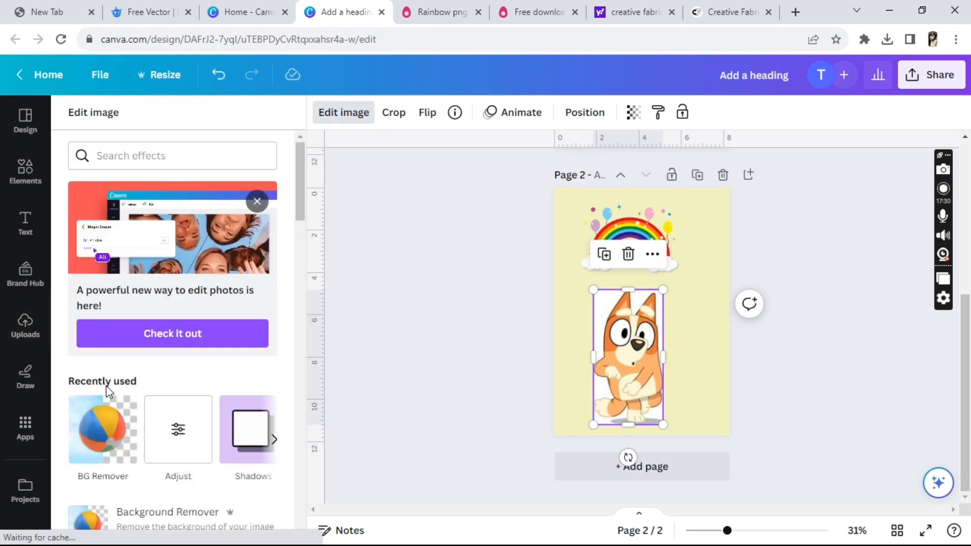
left_click(107, 419)
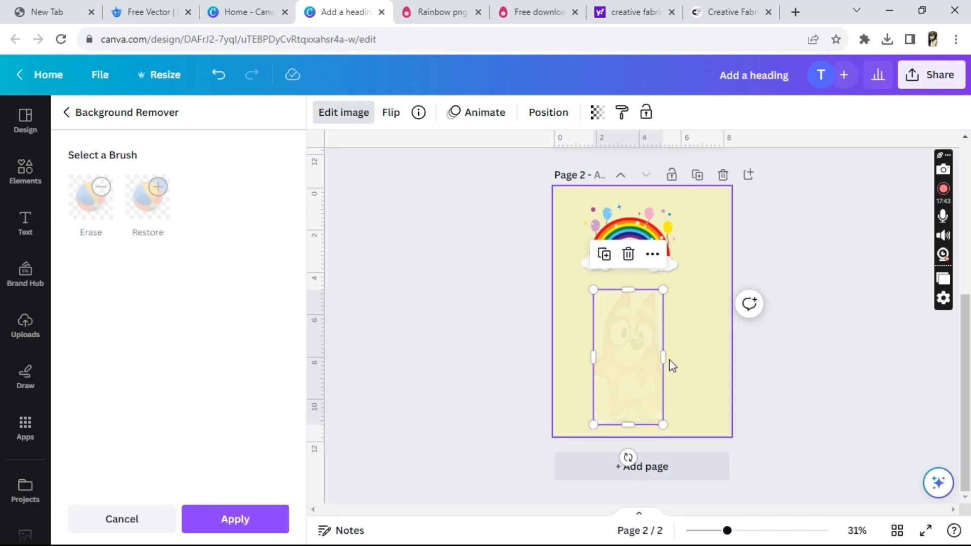
mouse_move(635, 366)
left_mouse_down()
mouse_move(744, 346)
mouse_move(798, 299)
mouse_move(813, 306)
mouse_move(806, 408)
mouse_move(815, 147)
mouse_move(797, 311)
mouse_move(622, 368)
mouse_move(547, 374)
mouse_move(643, 356)
mouse_move(629, 355)
left_mouse_up()
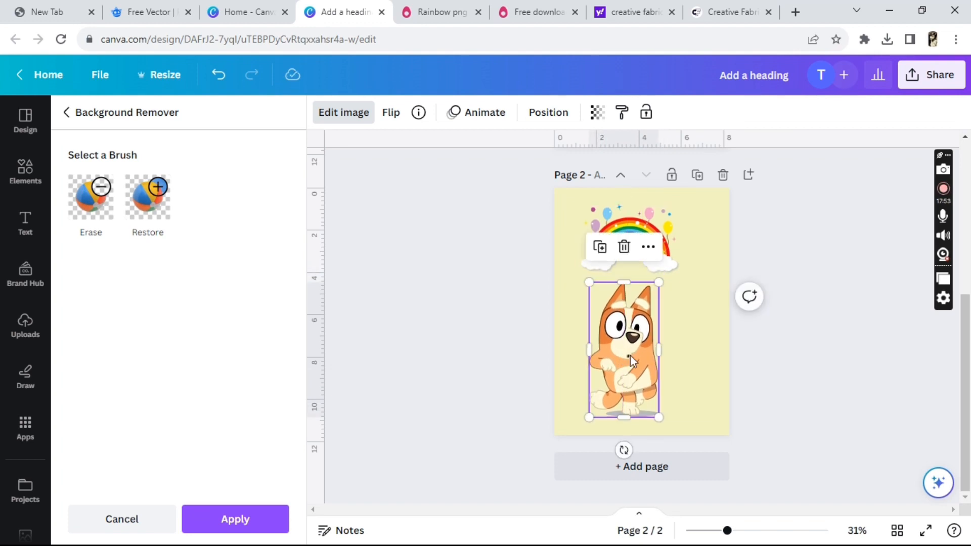
key("Delete")
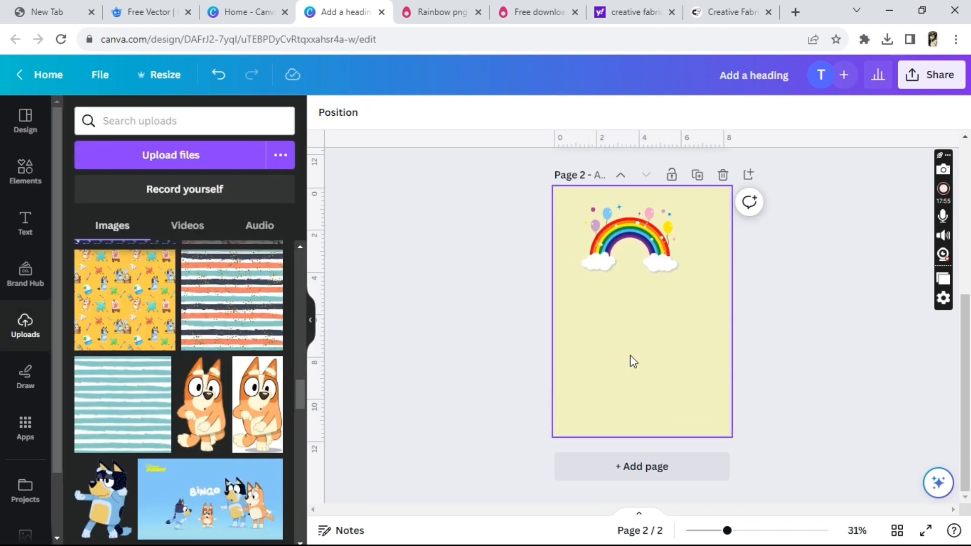
Enlarge the rainbow image to nearly the page width and centre it horizontally in the upper part of page 2.
left_click(627, 246)
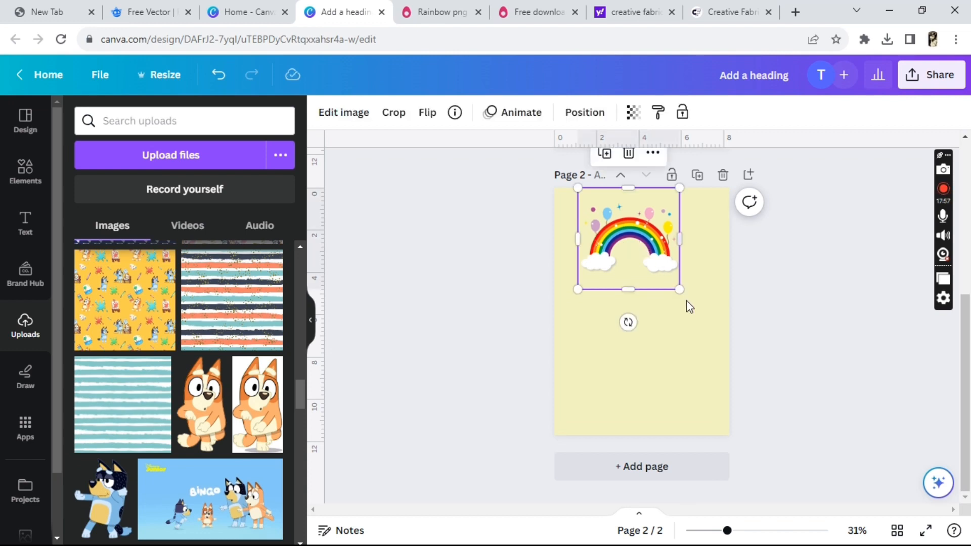
left_click_drag(680, 290, 722, 384)
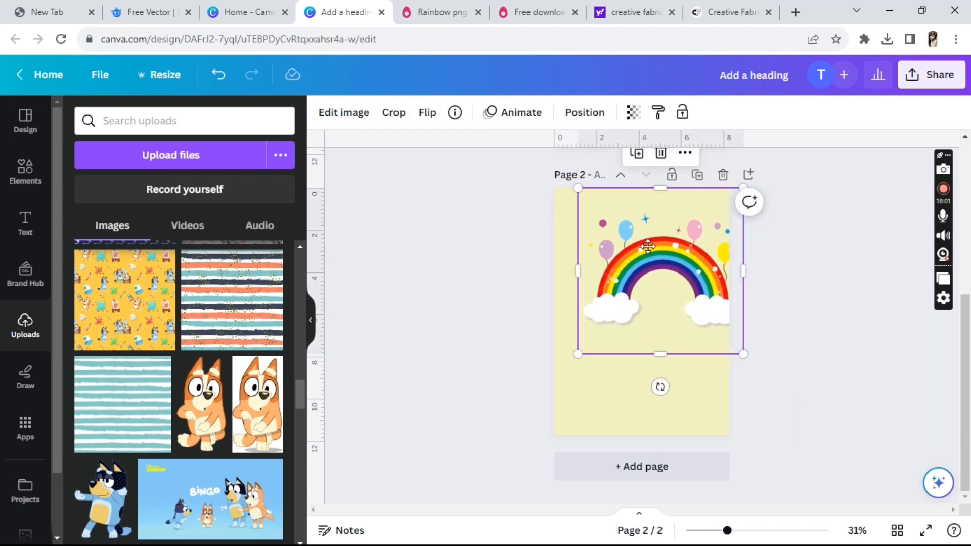
left_click_drag(647, 246, 629, 247)
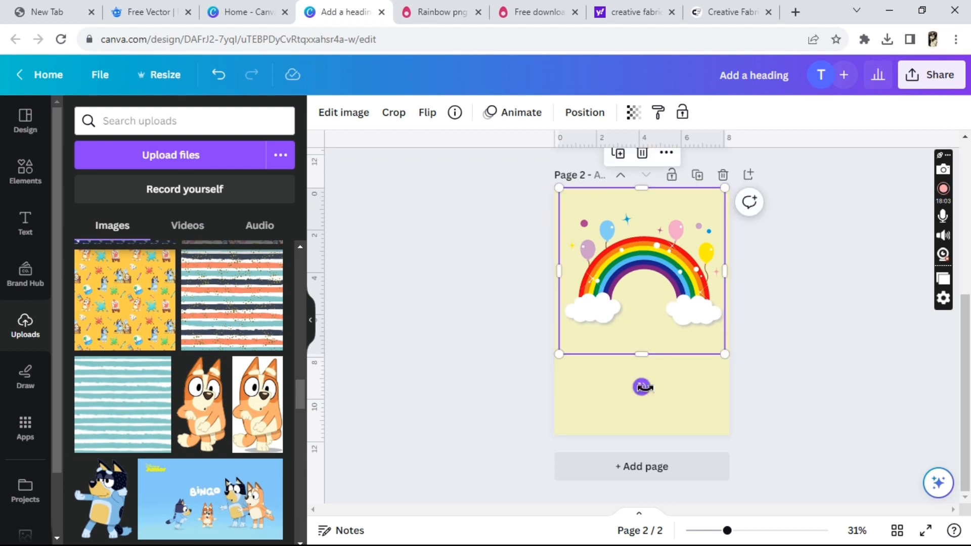
Rotate the rainbow image on page 2 slightly clockwise and adjust its position on the page.
left_click_drag(642, 387, 610, 387)
left_click_drag(678, 334, 683, 338)
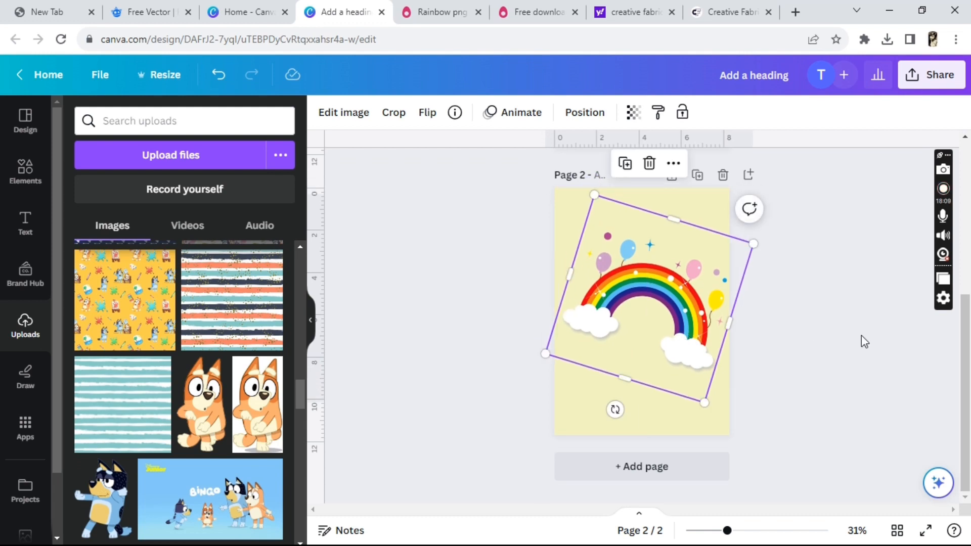
left_click(860, 335)
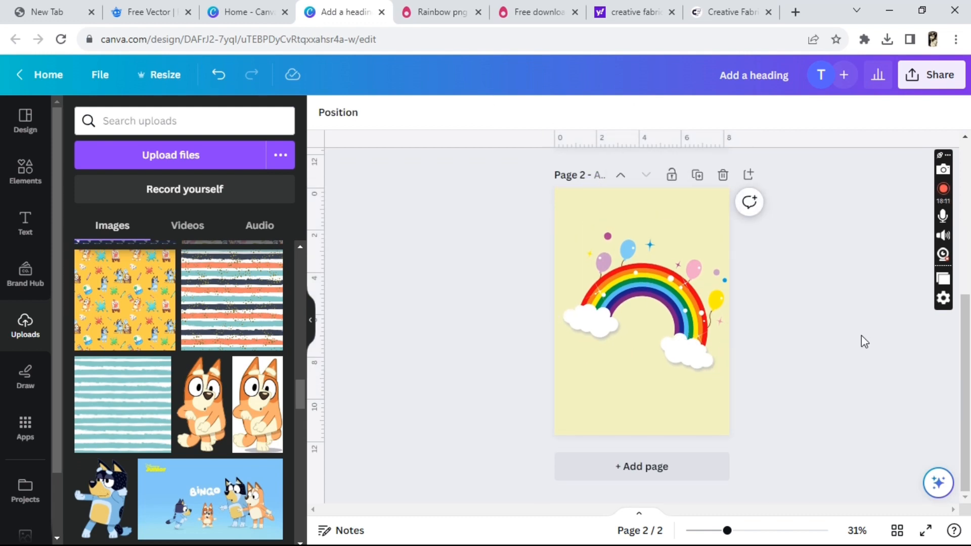
left_click_drag(684, 314, 684, 315)
left_click(837, 338)
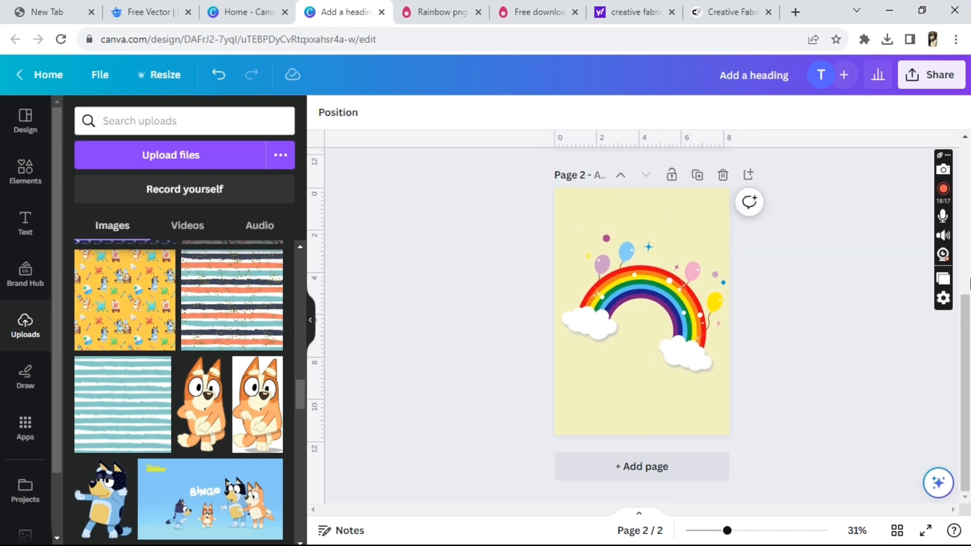
Review the card pages, browse the rainbow image results on pngegg for alternatives, and return to the Canva design's page 1.
scroll(963, 250, "up", 3)
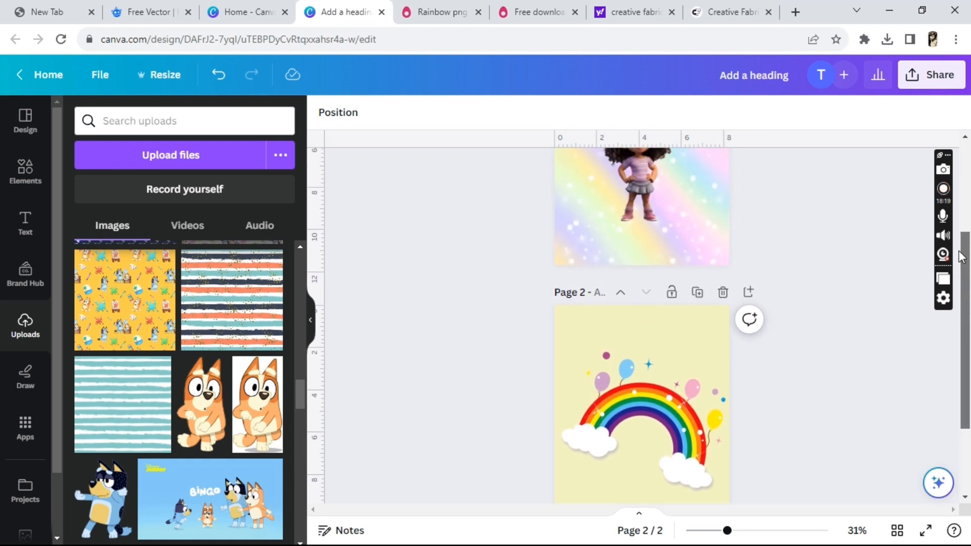
left_click_drag(957, 211, 968, 302)
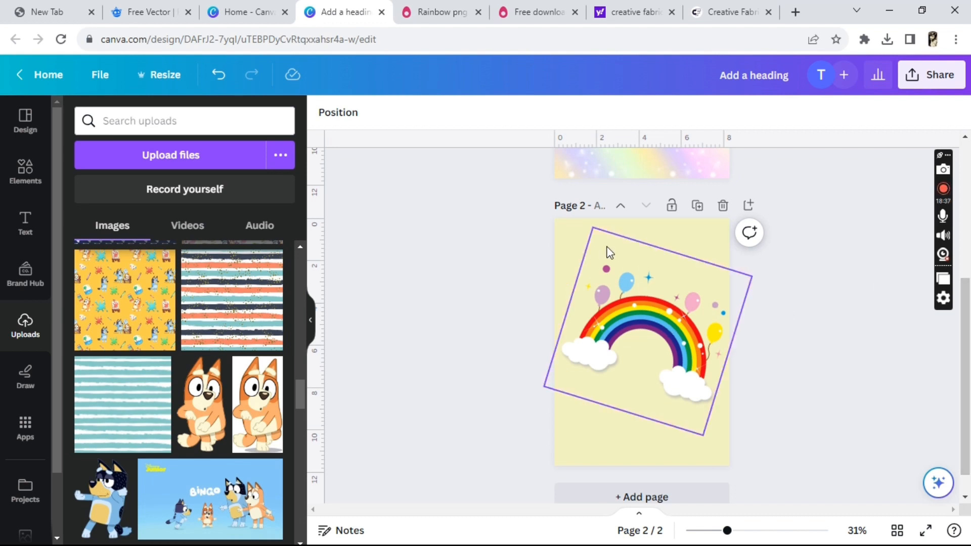
left_click(449, 13)
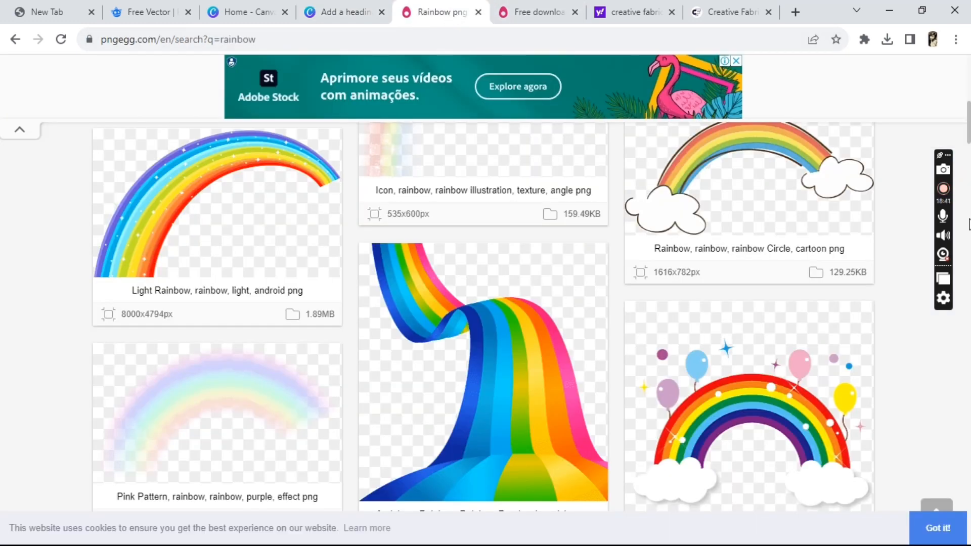
left_click_drag(967, 121, 967, 239)
left_click_drag(968, 255, 968, 468)
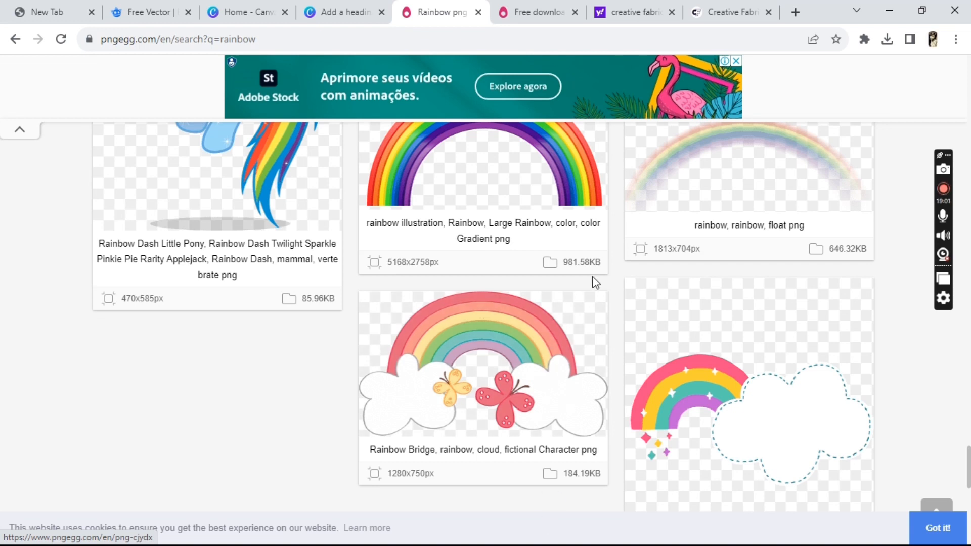
left_click(339, 10)
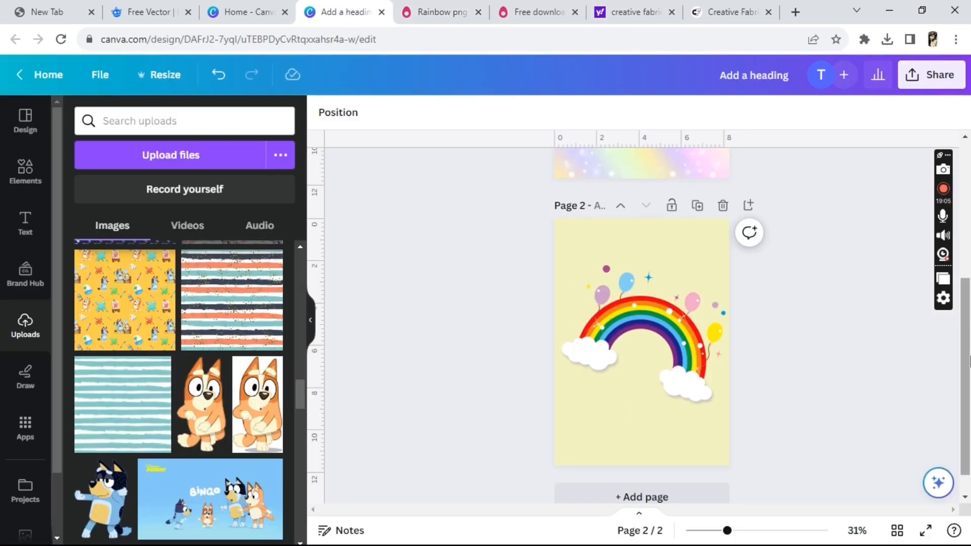
left_click_drag(968, 360, 968, 227)
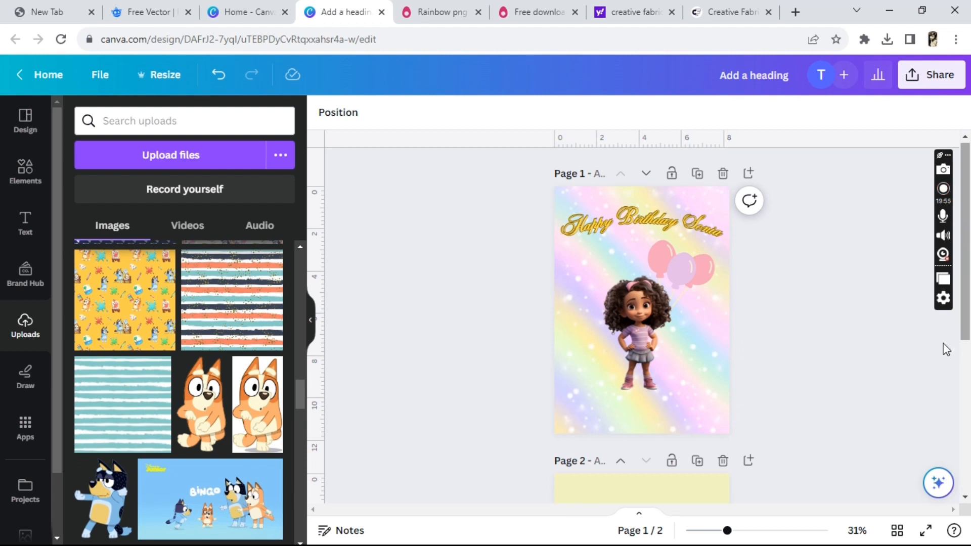
Add a third page after the rainbow page and set its background to white.
left_click(968, 439)
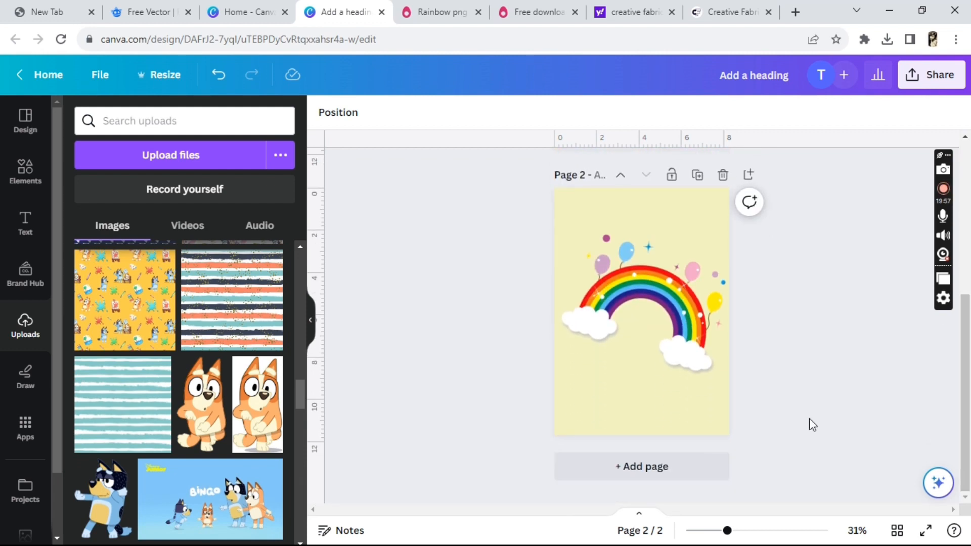
left_click(642, 472)
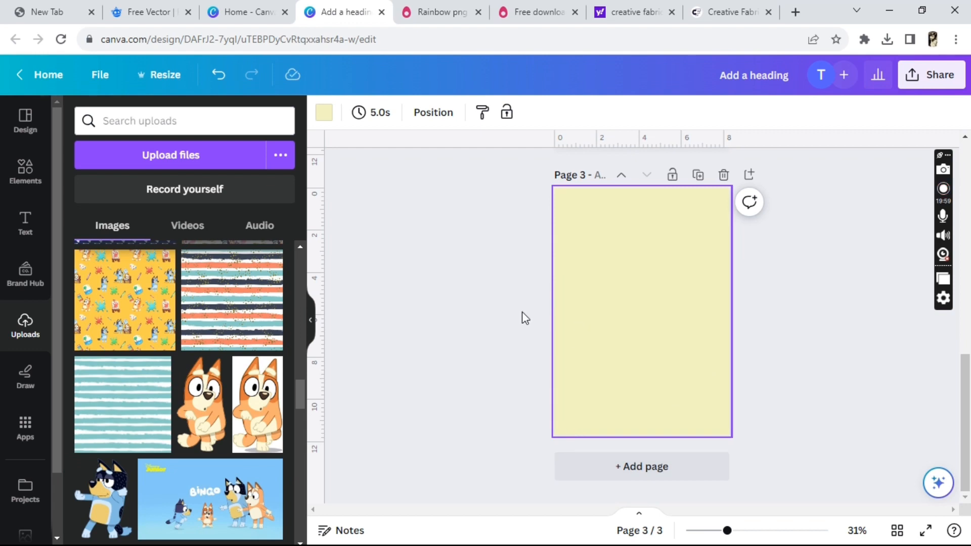
left_click(317, 113)
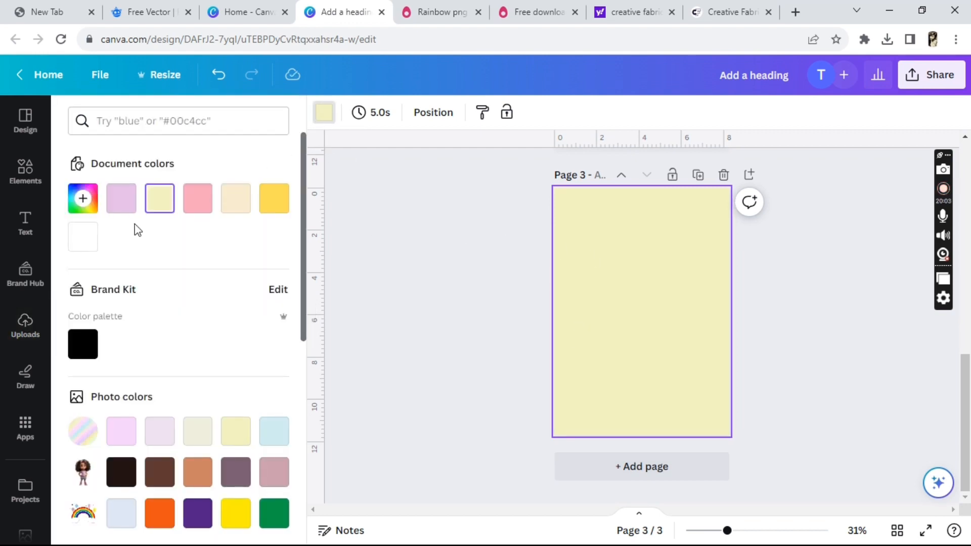
left_click(81, 240)
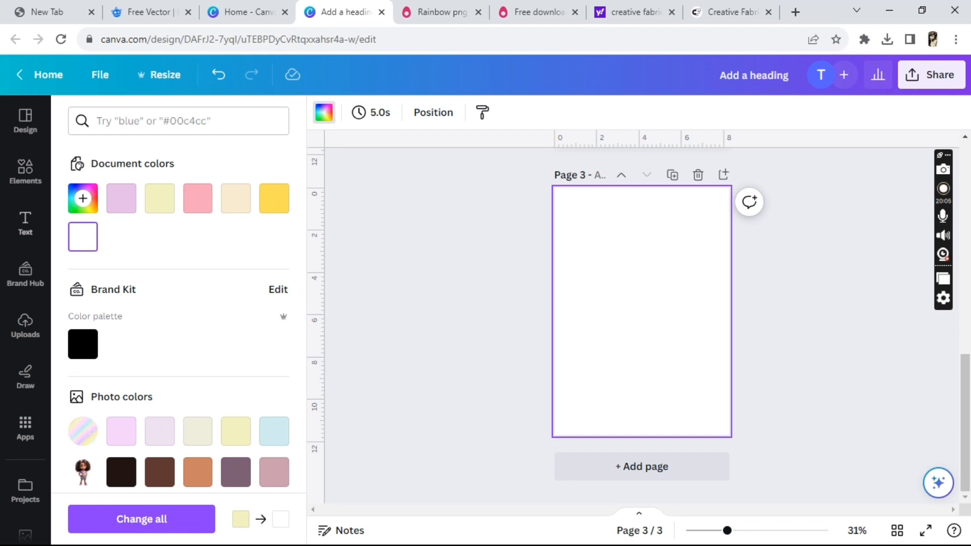
Insert a square shape flattened into a small rectangle near page 3's upper-left corner, and delete the extra square in the middle.
left_click(26, 173)
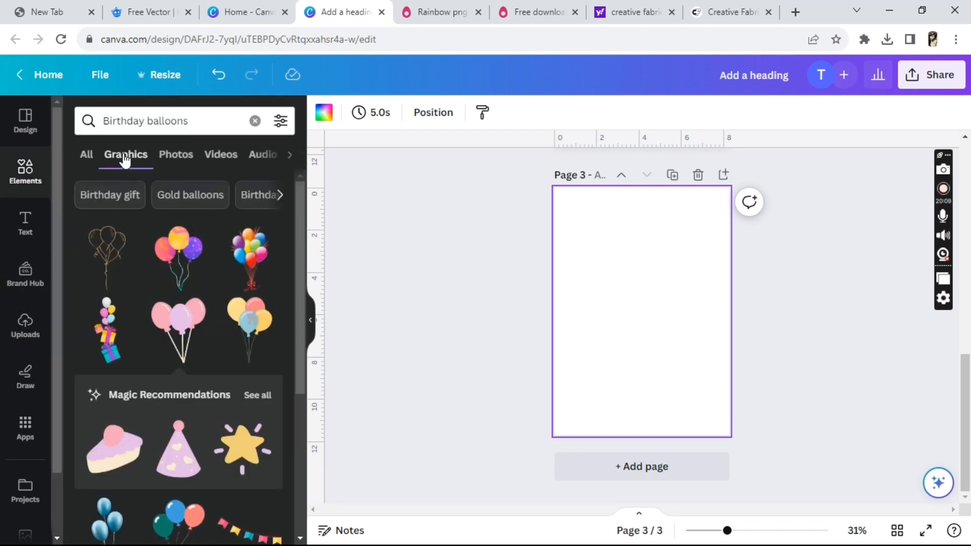
left_click(255, 124)
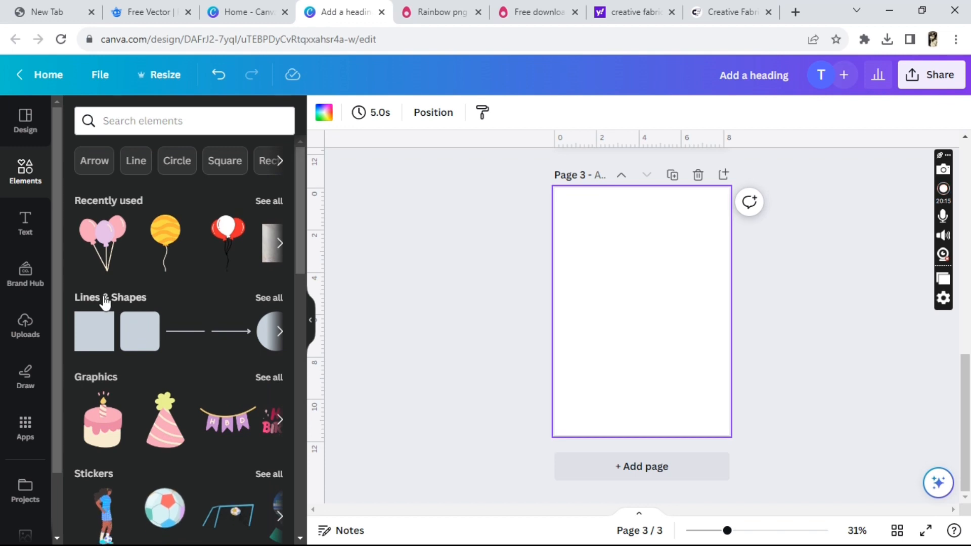
left_click(97, 344)
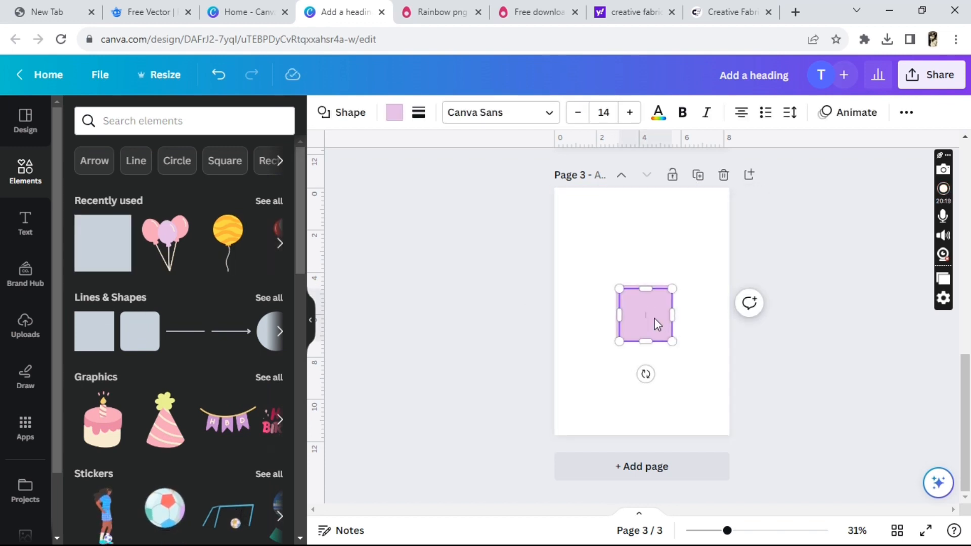
left_click_drag(654, 317, 600, 233)
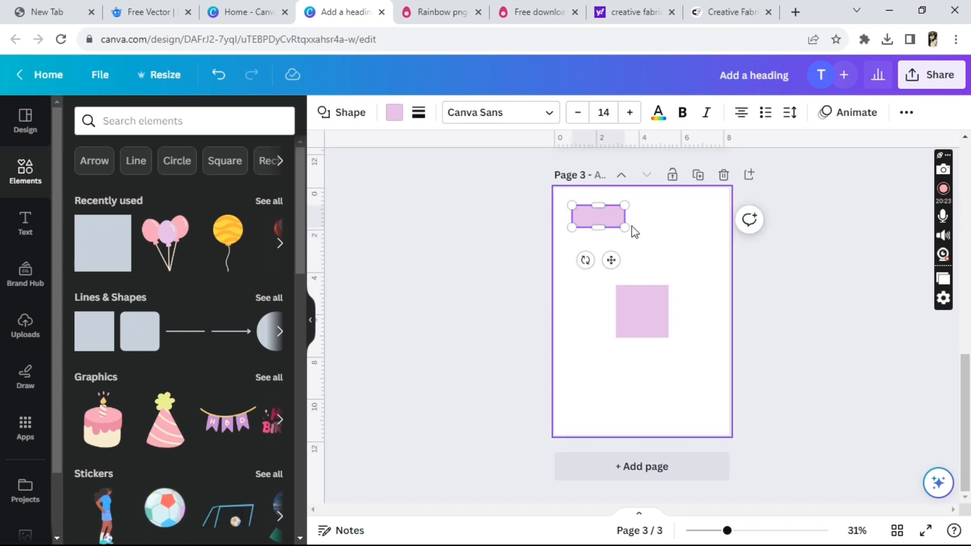
left_click(657, 318)
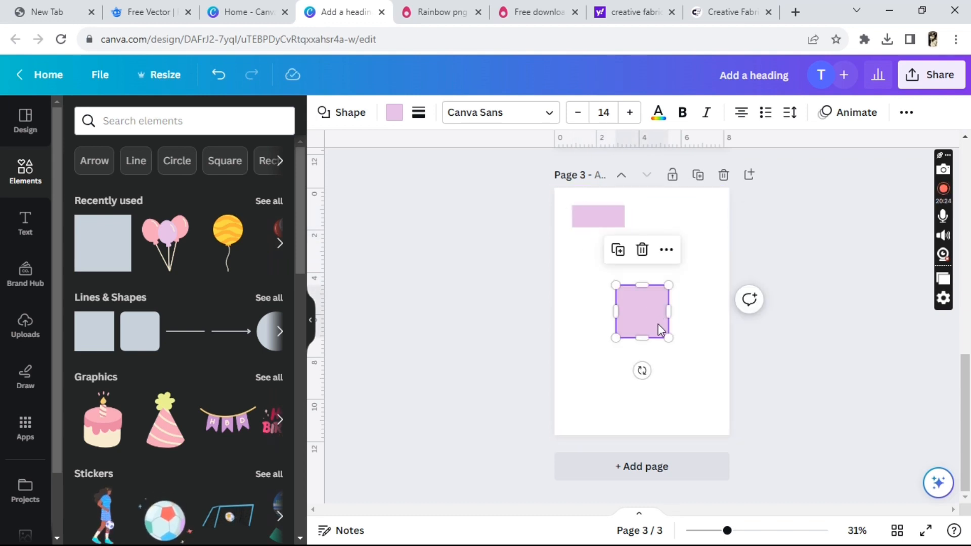
left_click(642, 253)
Duplicate the small rectangle and arrange the copies into a vertical stack of four near page 3's upper-left corner.
left_click(596, 217)
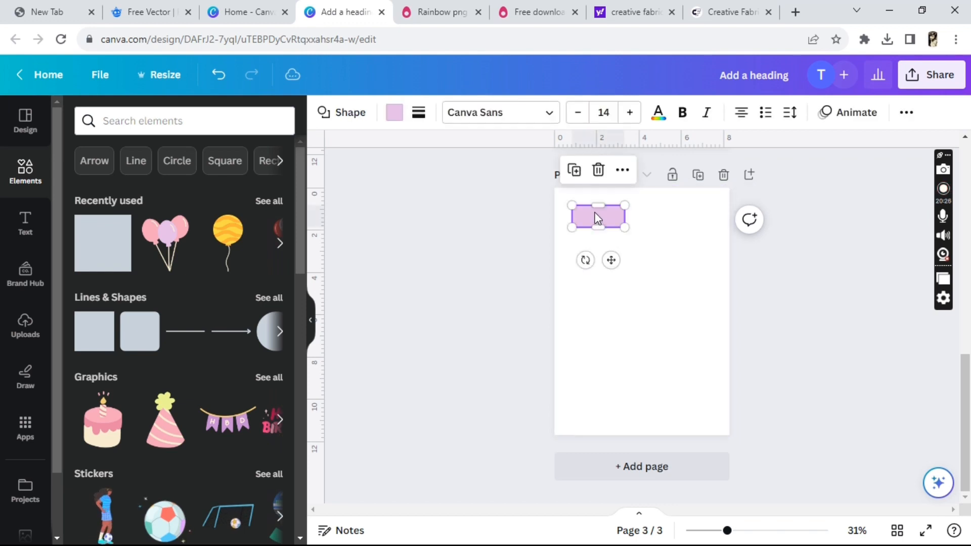
left_click(575, 172)
left_click(579, 183)
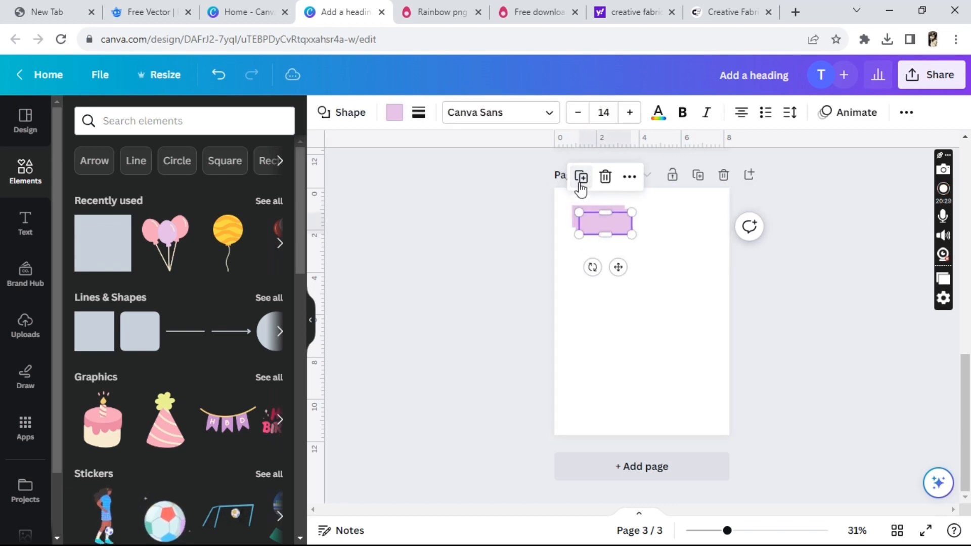
left_click(580, 182)
left_click_drag(611, 229, 605, 280)
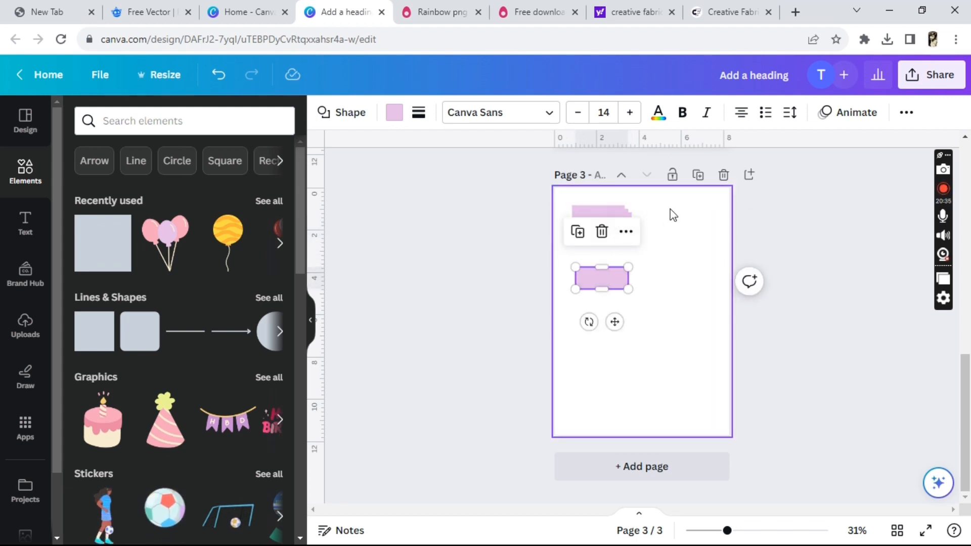
left_click(629, 216)
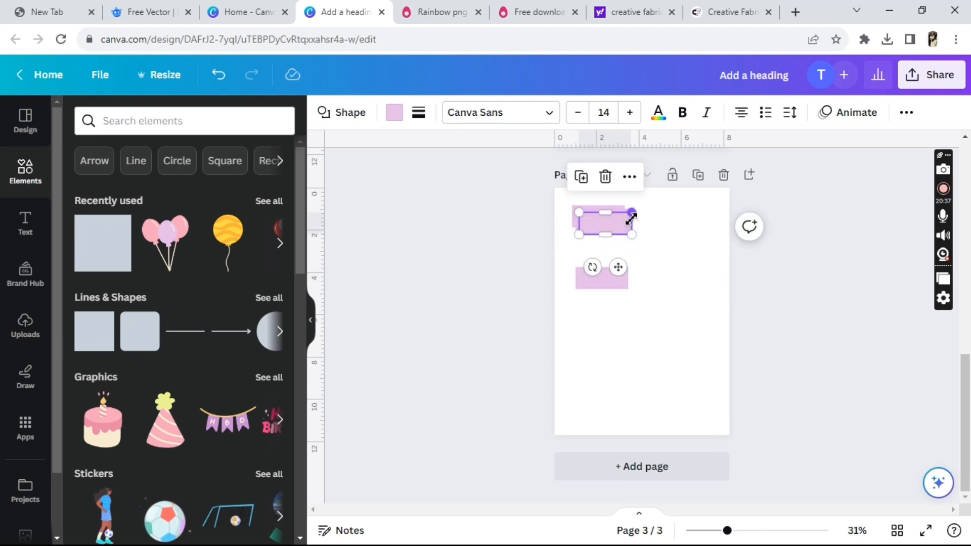
left_click_drag(617, 225, 596, 209)
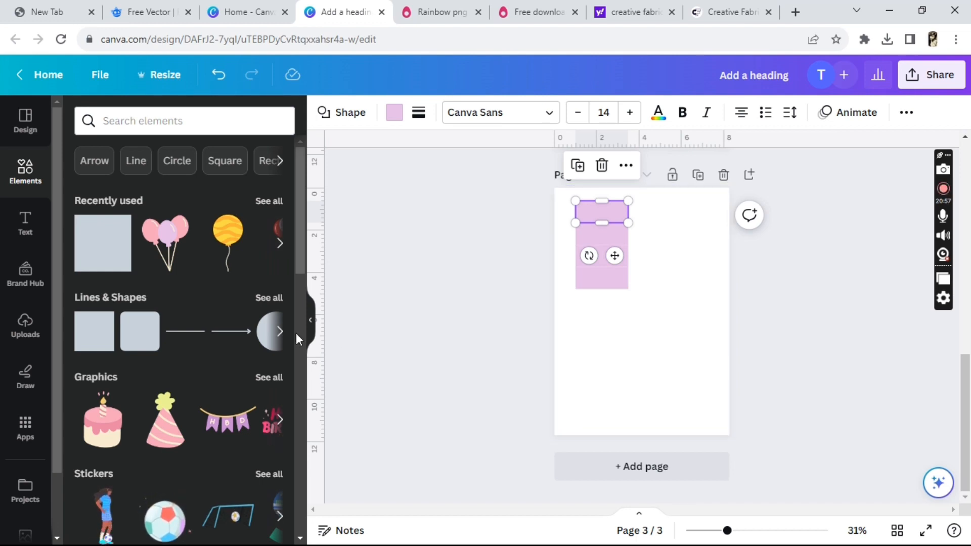
Insert the multicolored balloon bunch graphic on page 3 and place it below and to the right of the rectangle stack.
left_click(279, 420)
left_click(280, 420)
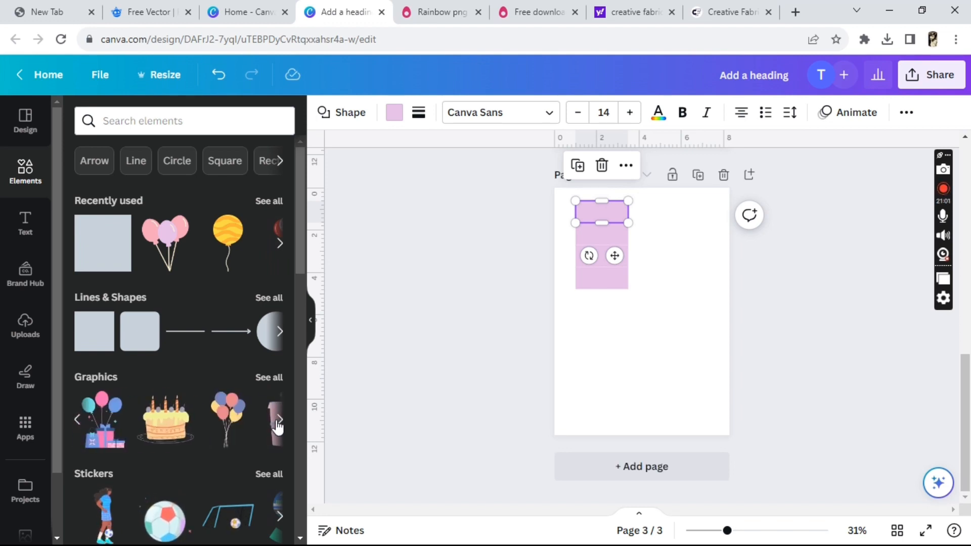
left_click(232, 419)
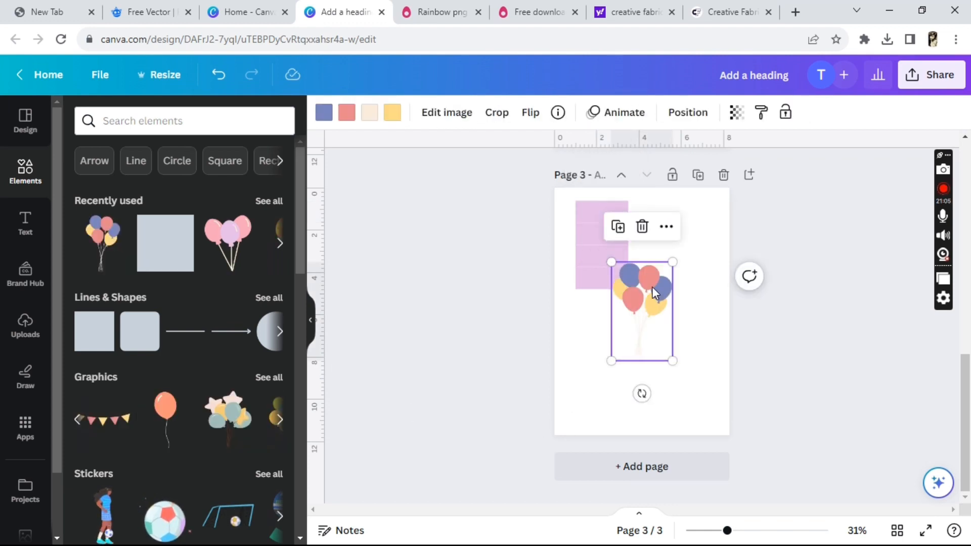
left_click_drag(651, 287, 663, 333)
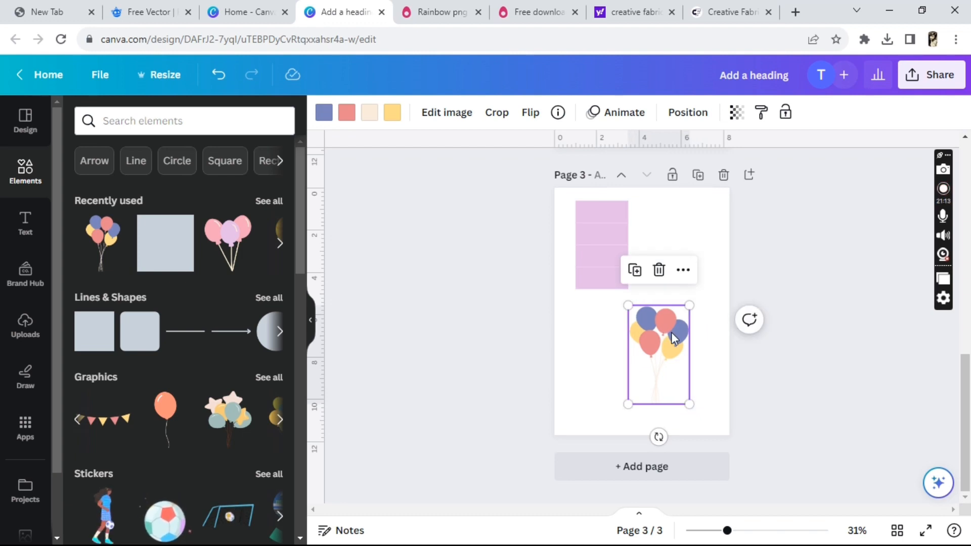
Fill the top rectangle of the stack with the coral red from the document colors.
left_click(609, 205)
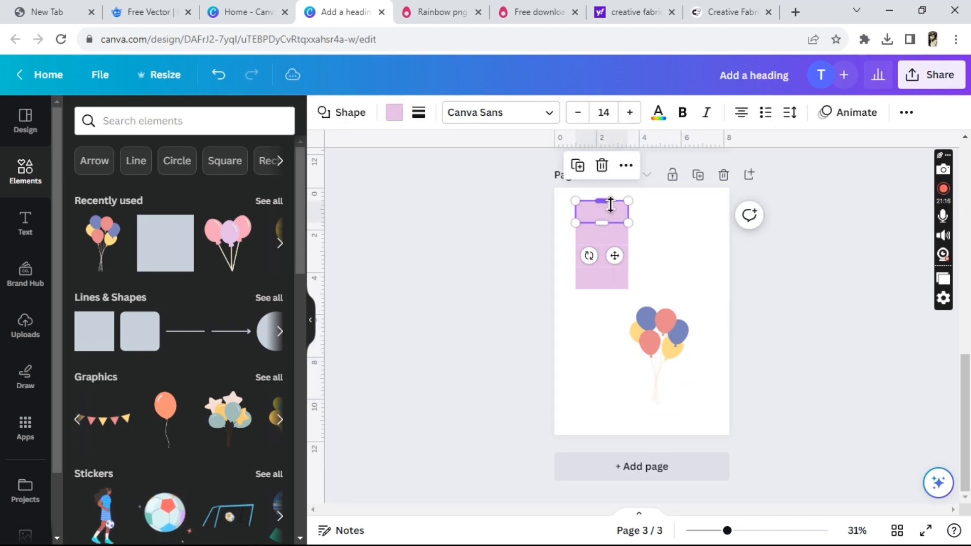
left_click(396, 121)
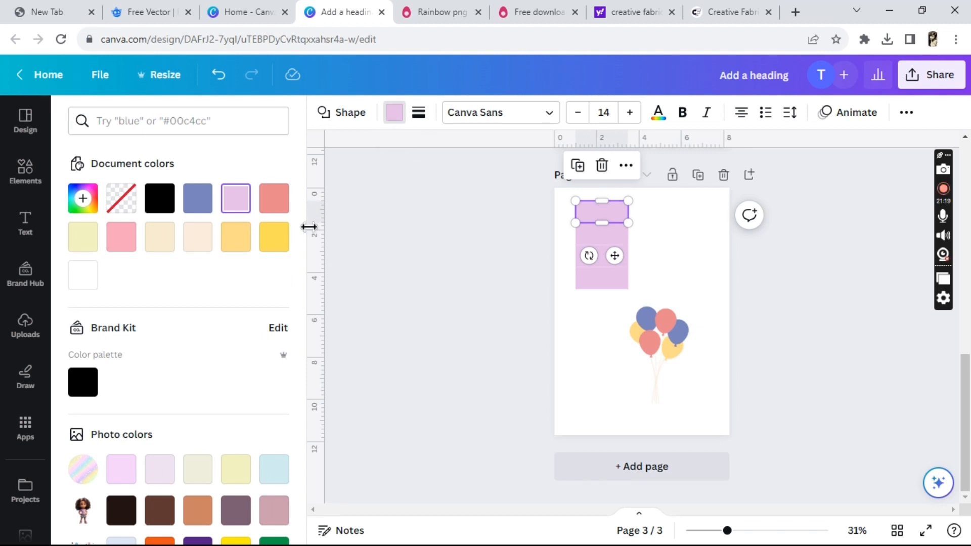
left_click_drag(304, 244, 305, 293)
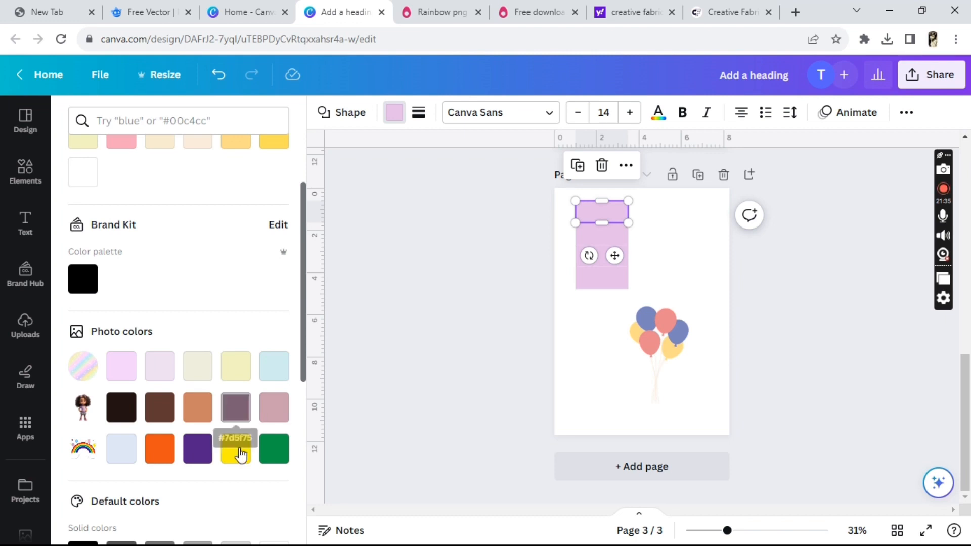
left_click_drag(305, 329, 307, 272)
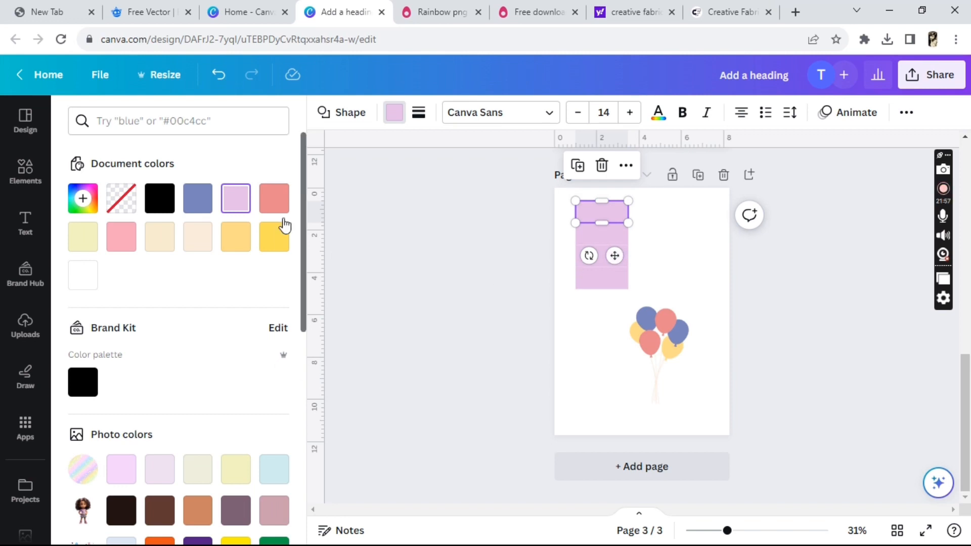
left_click(273, 202)
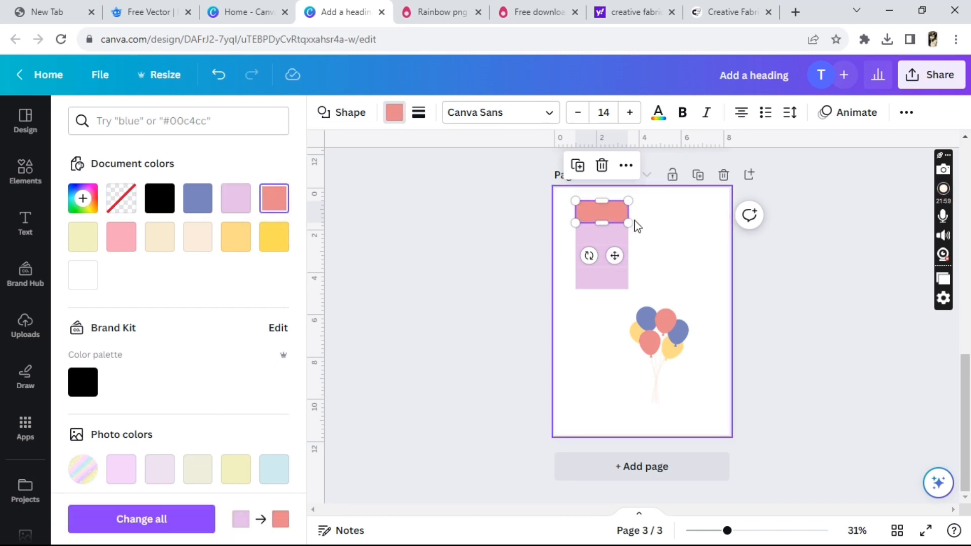
Fill the second, third and fourth rectangles of the stack with the document colors blue, yellow and pink, respectively.
left_click(623, 239)
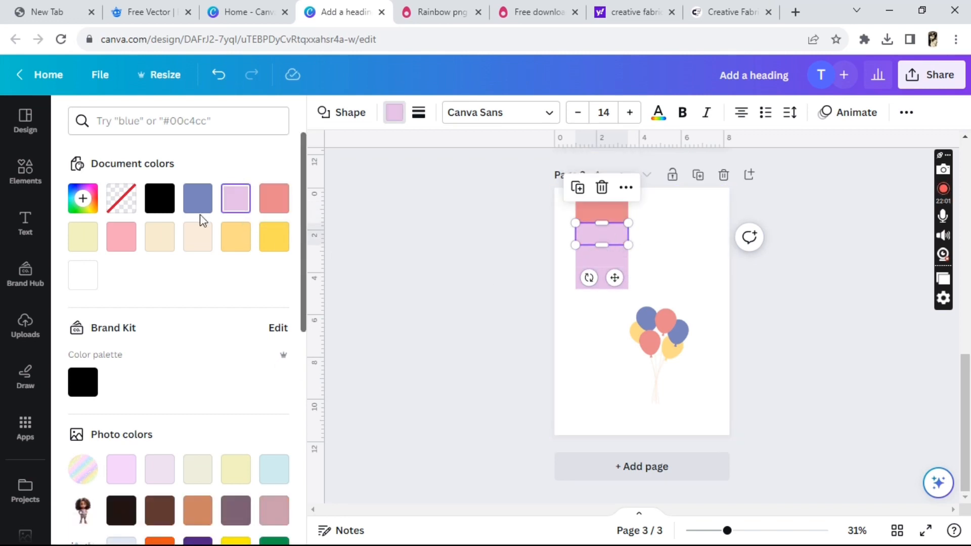
left_click(197, 198)
left_click(602, 256)
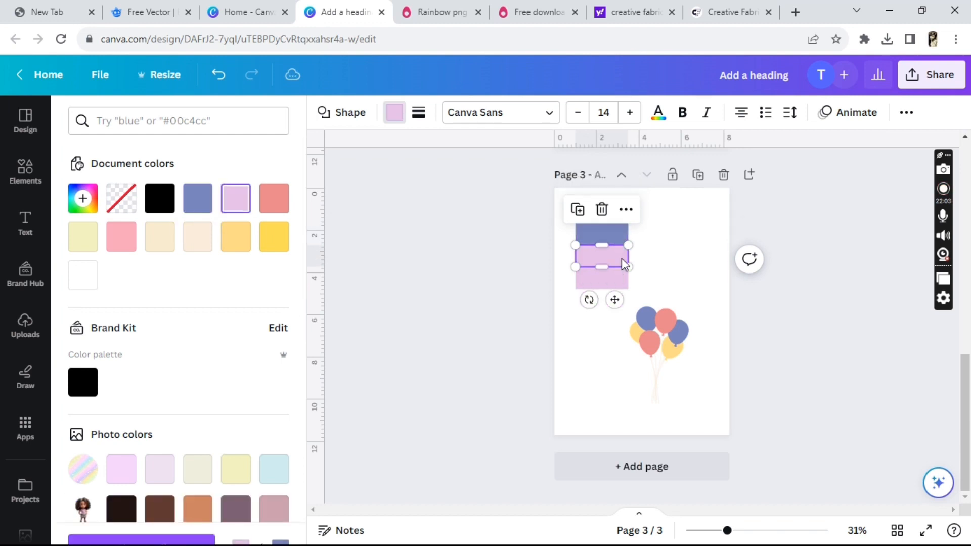
left_click(278, 240)
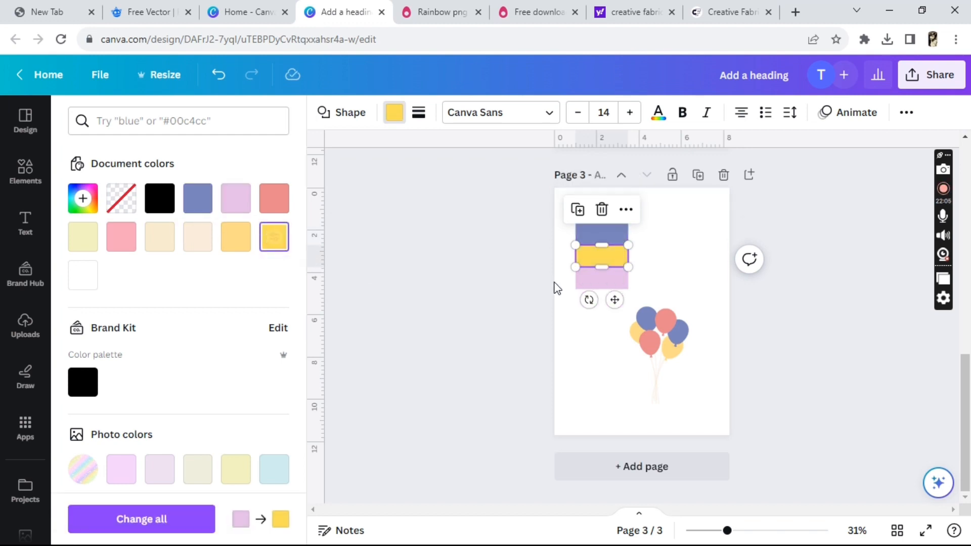
left_click(586, 279)
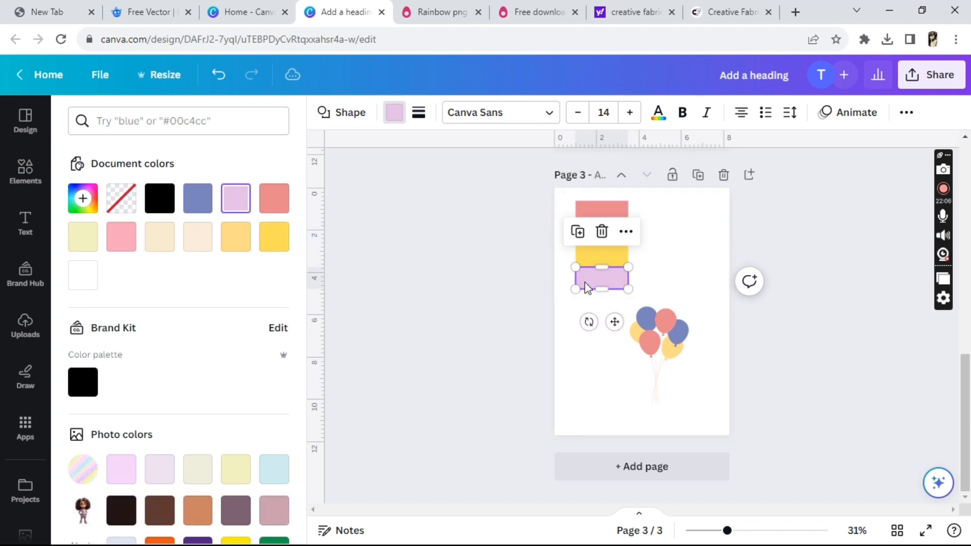
left_click(128, 242)
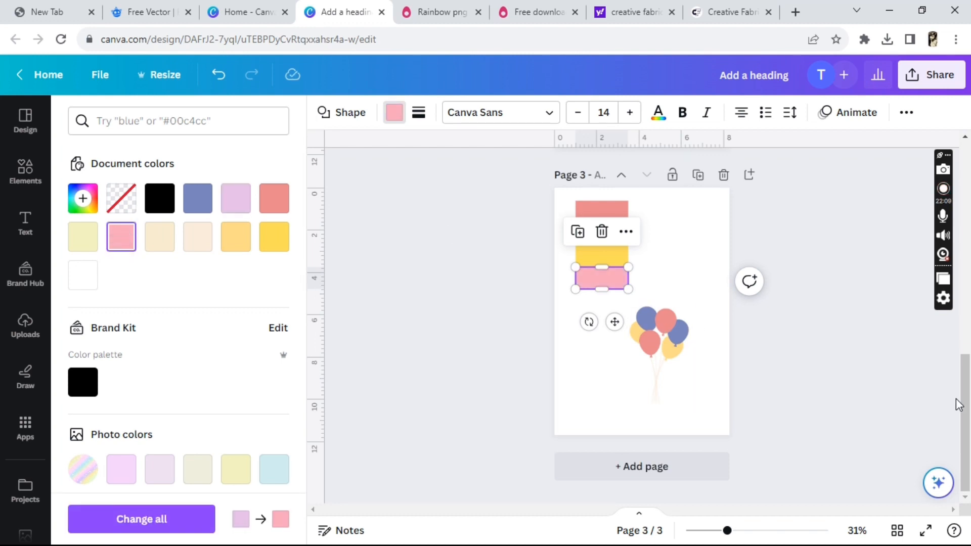
Delete the balloon bunch and all four stacked rectangles from page 3.
left_click_drag(962, 399, 966, 381)
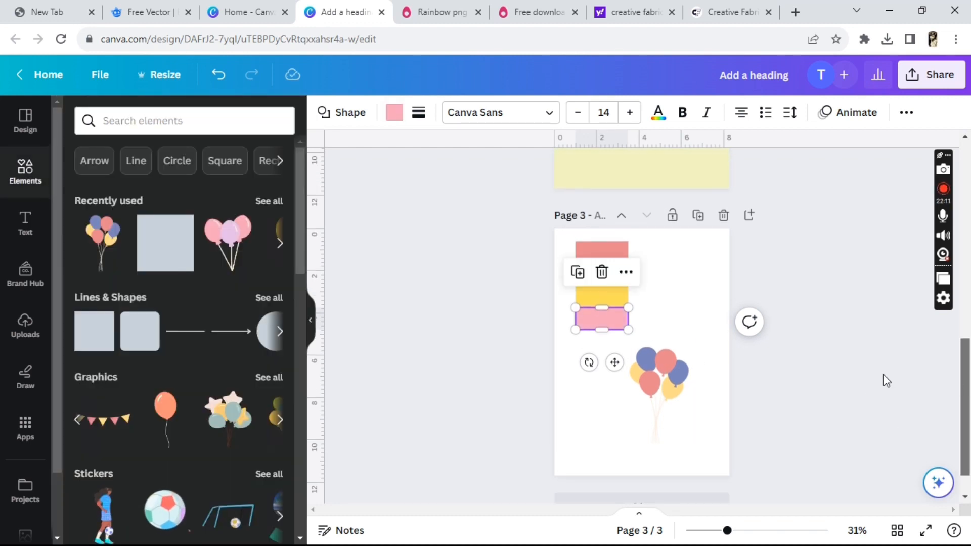
left_click_drag(758, 306, 708, 269)
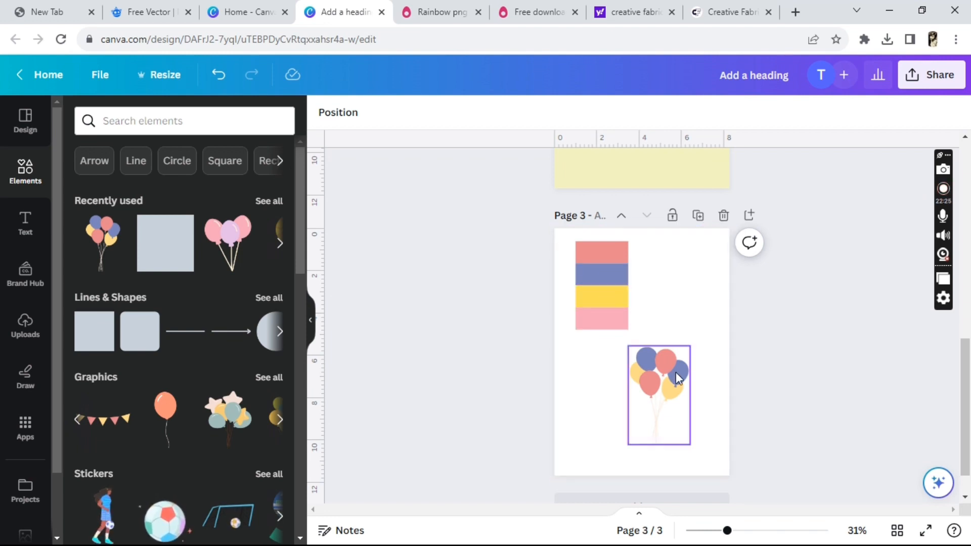
left_click(663, 358)
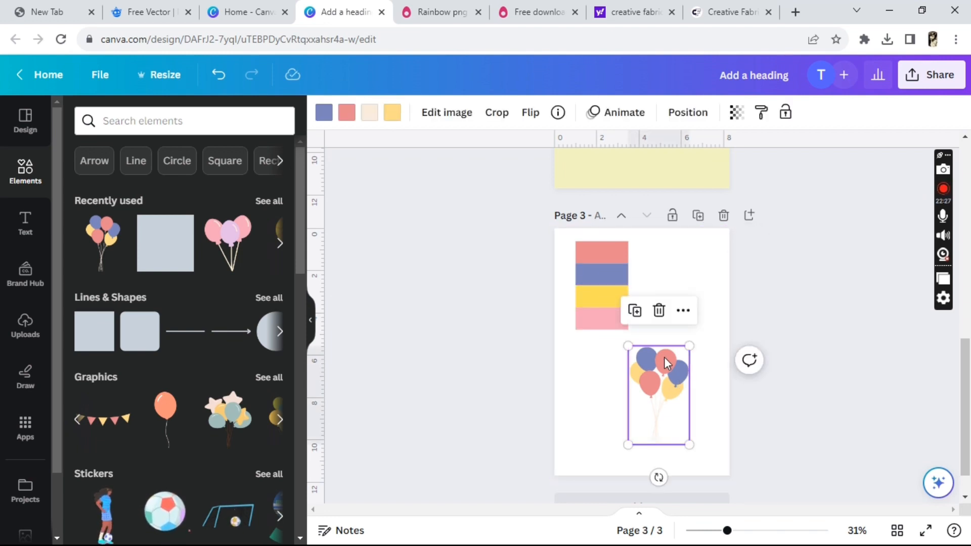
left_click(658, 310)
left_click_drag(638, 334, 574, 195)
key("Delete")
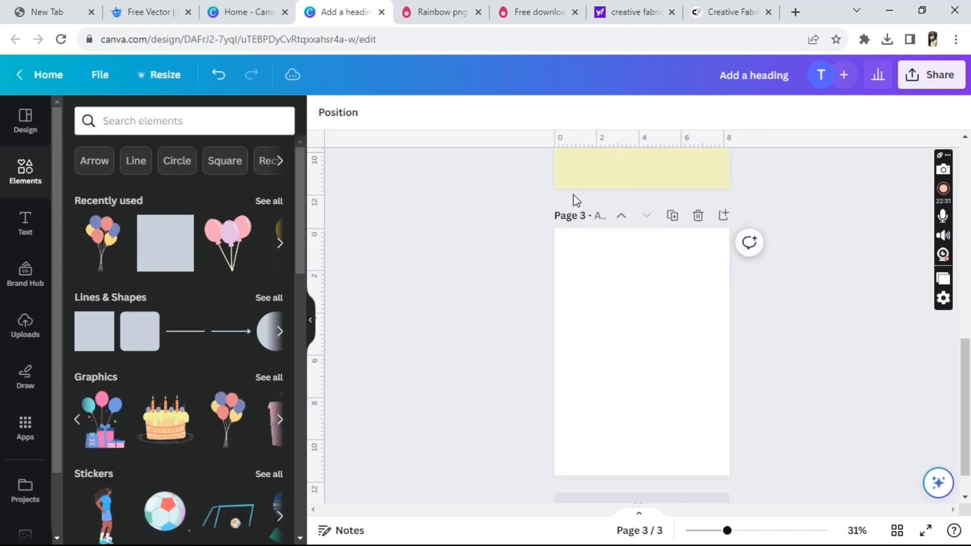
Set page 3's background to the pale yellow document color used on the rainbow page.
scroll(821, 388, "up", 3)
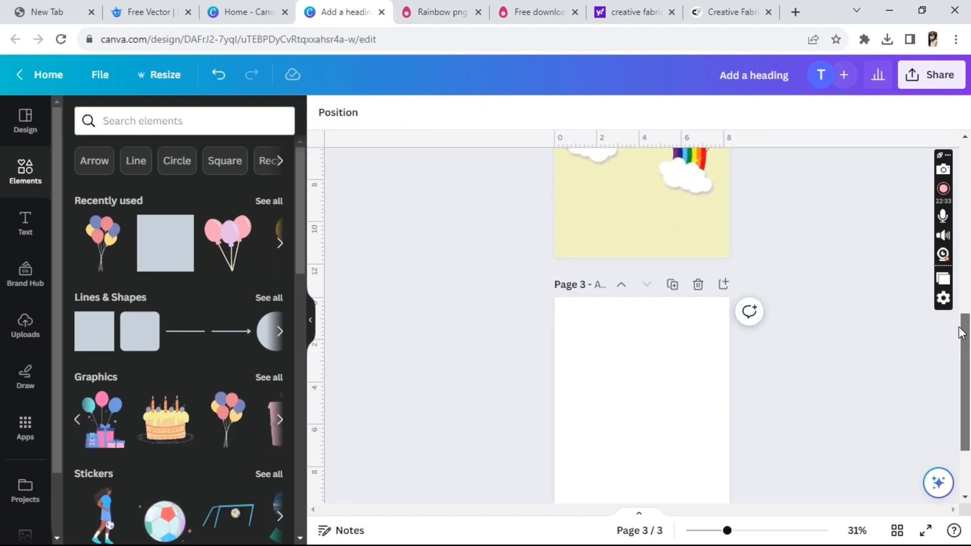
left_click_drag(951, 277, 925, 361)
left_click(615, 494)
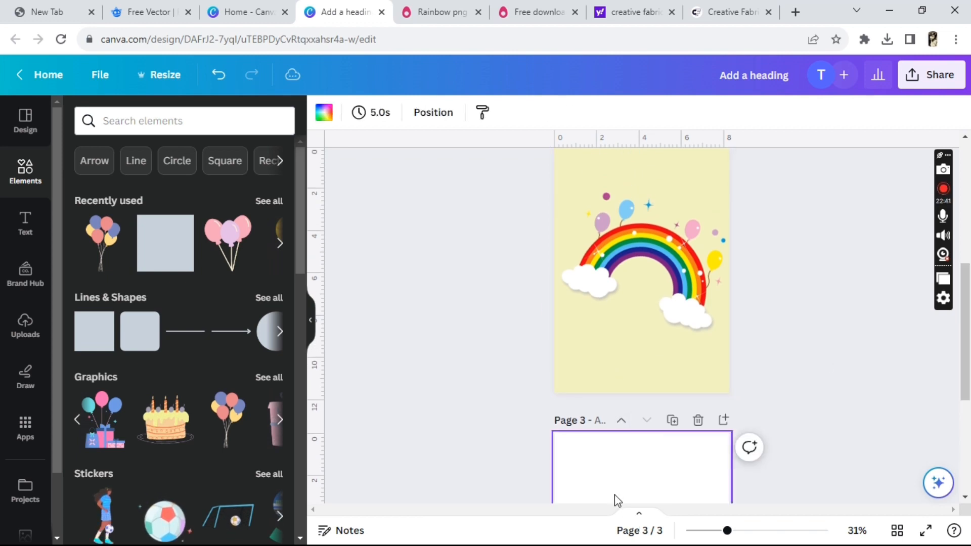
left_click(322, 112)
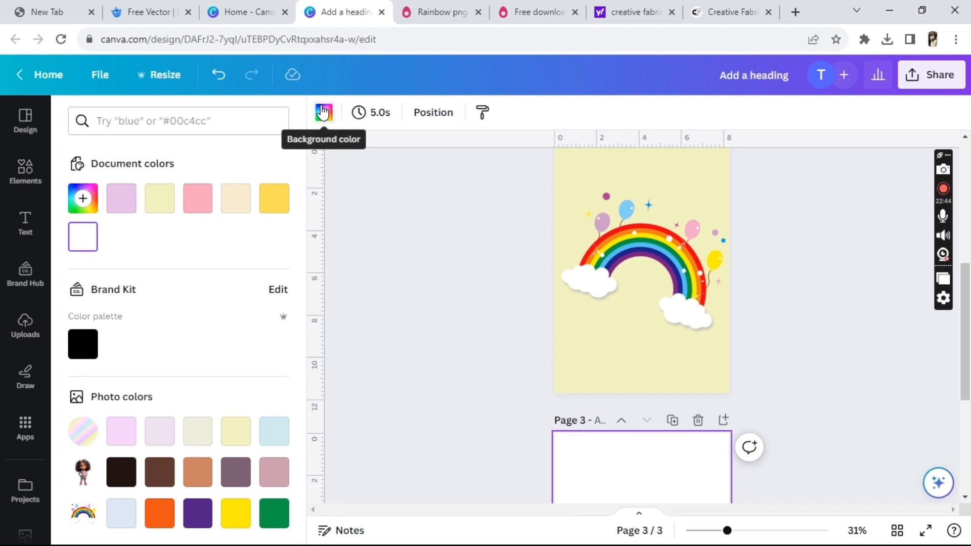
left_click(160, 198)
left_click_drag(966, 336, 968, 427)
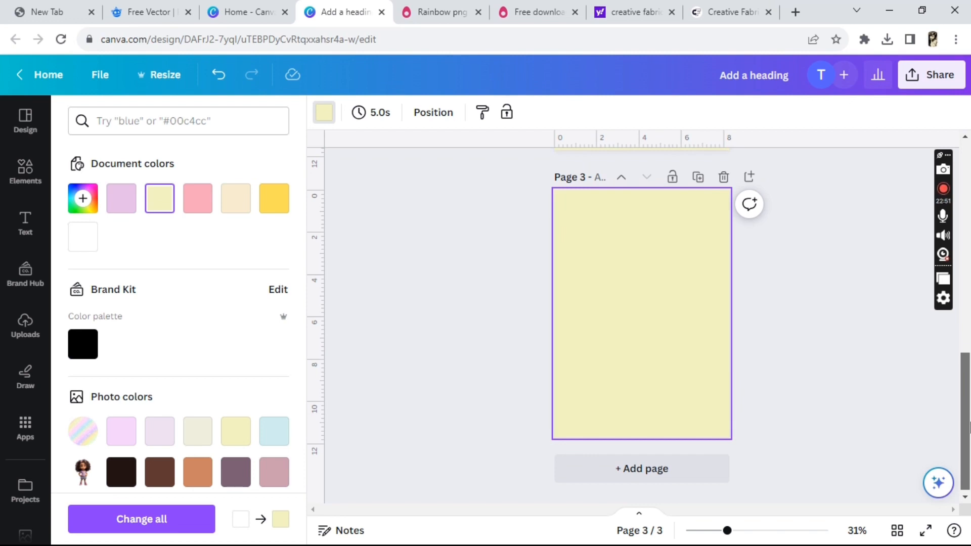
Add a heading to page 3 reading "We Love You To The Moon and Back".
left_click(27, 225)
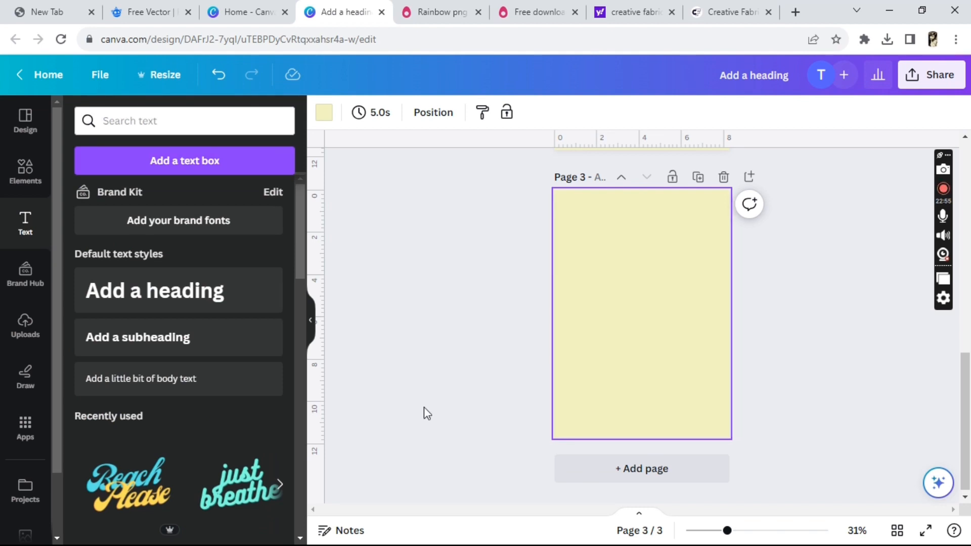
left_click(209, 305)
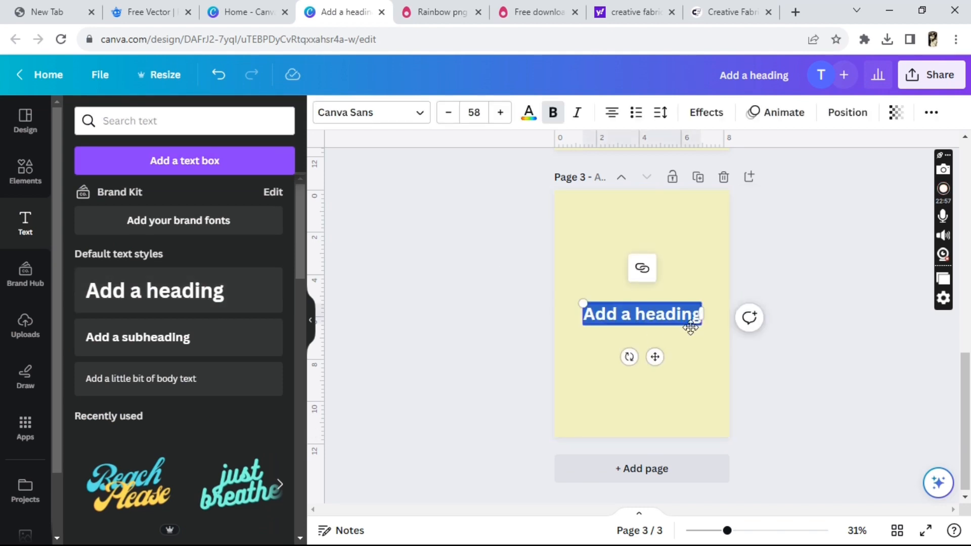
type("W")
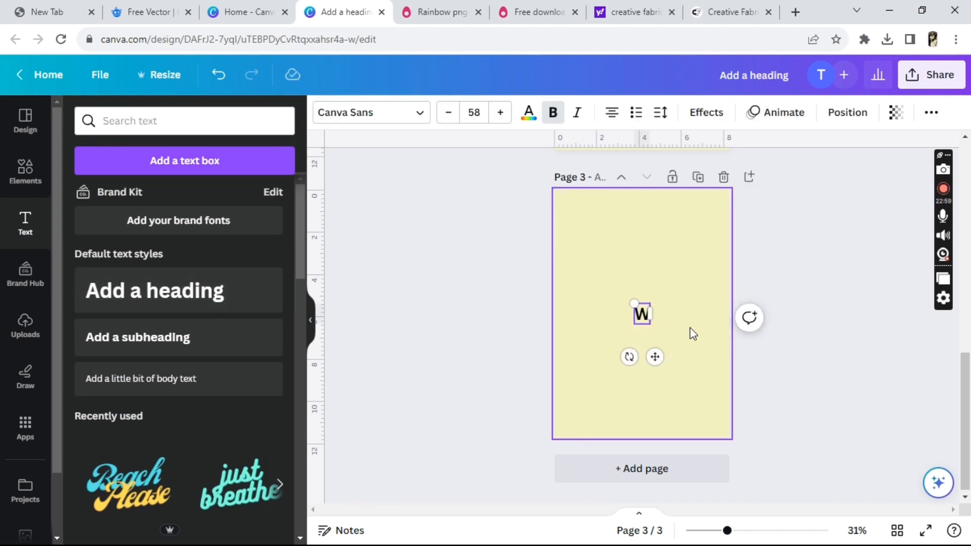
type("e L")
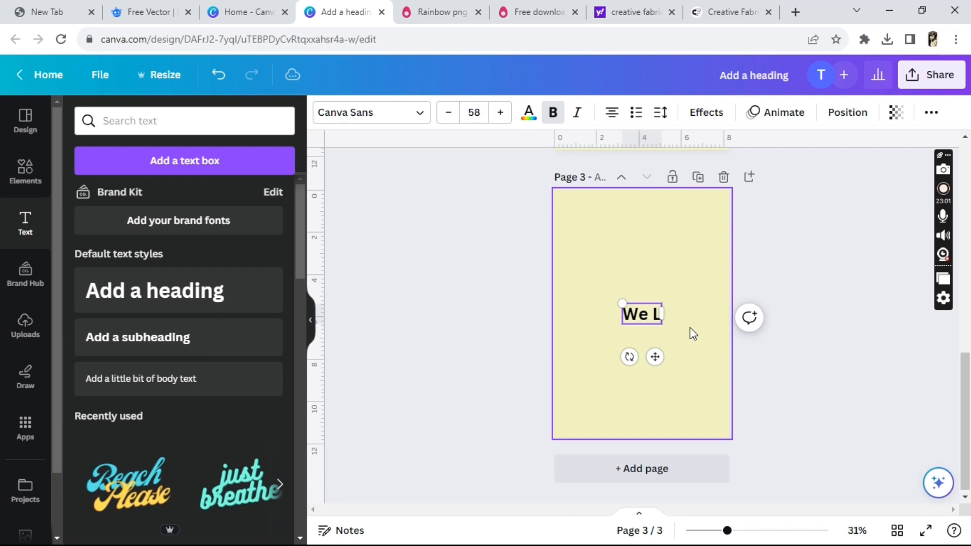
type("ove Y")
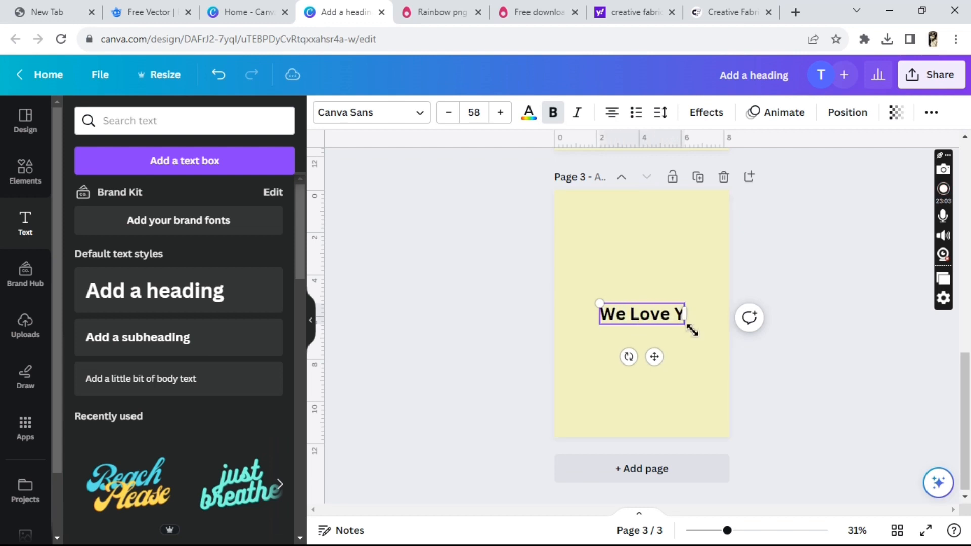
type("ou to")
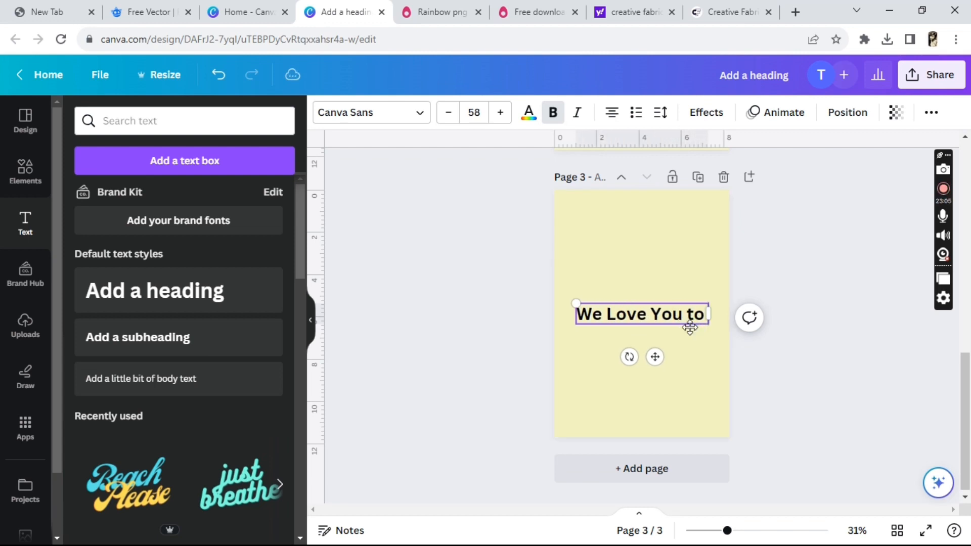
key("BackSpace")
key("BackSpace")
key("BackSpace")
type("To Thw")
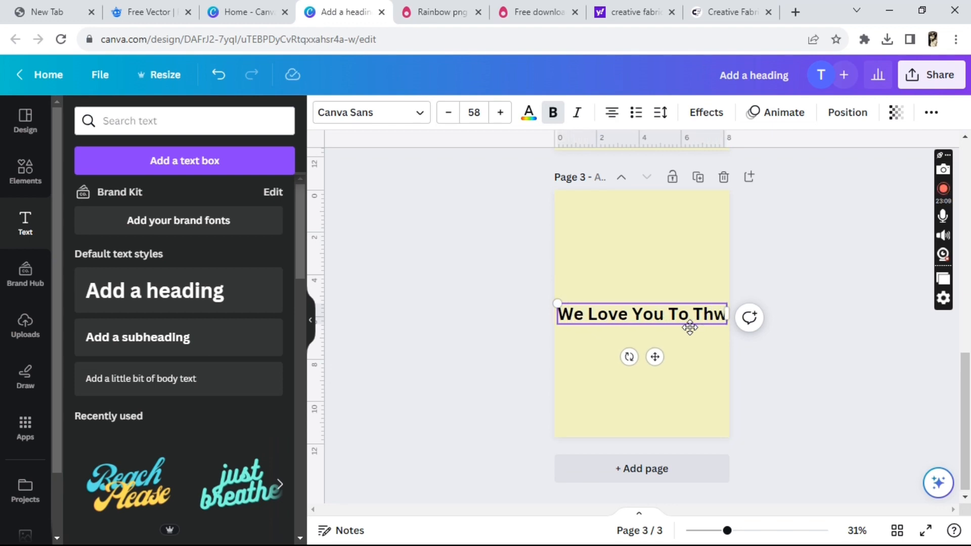
key("BackSpace")
type("e")
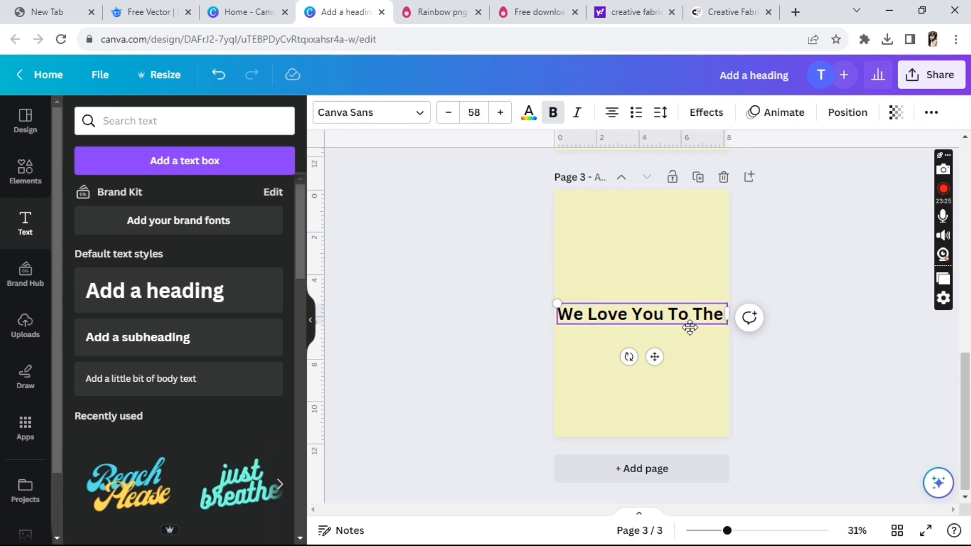
type("Moon")
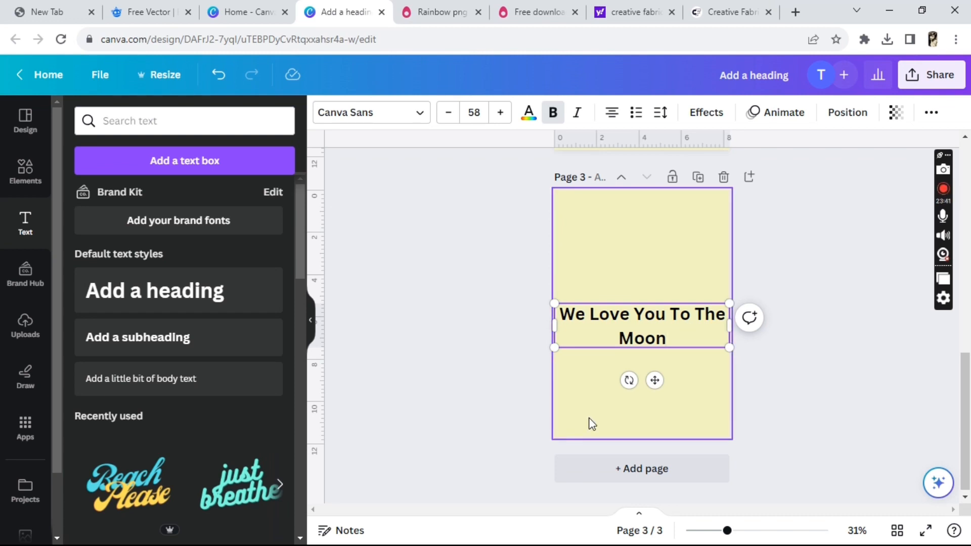
type("a")
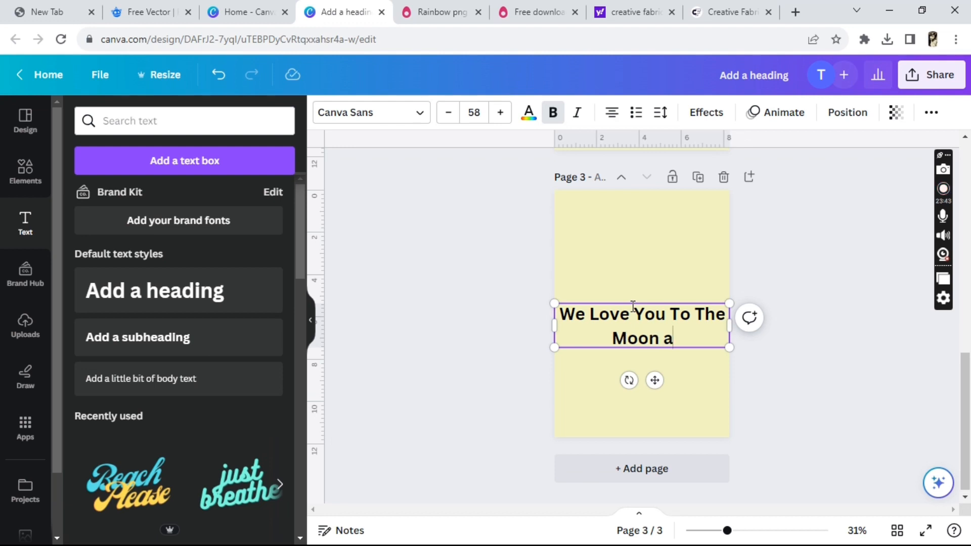
type("nd Back")
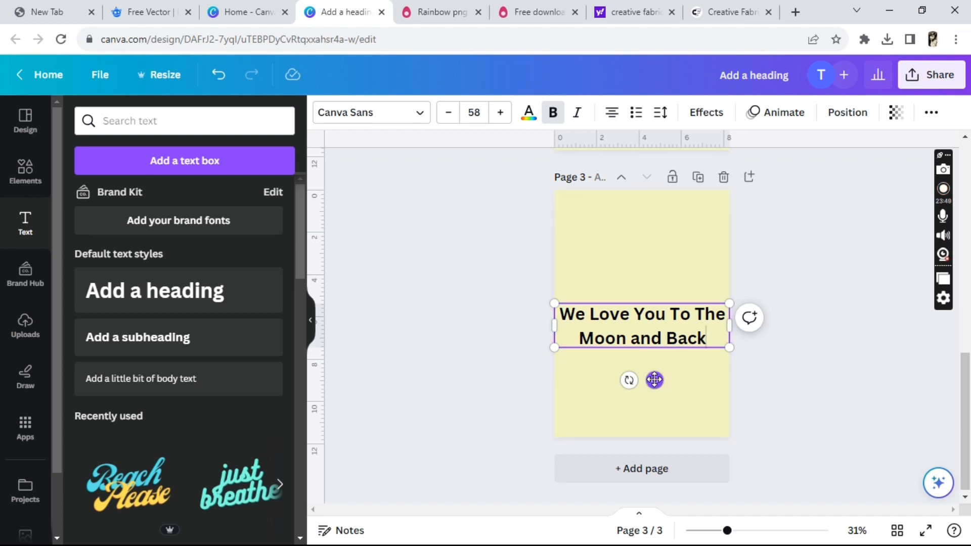
left_click_drag(654, 379, 653, 284)
left_click_drag(729, 251, 728, 271)
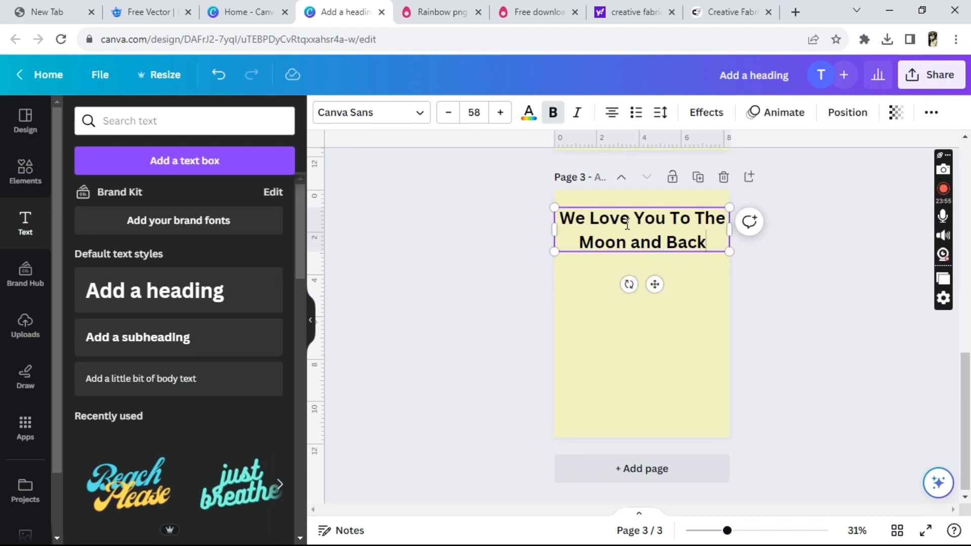
key("ctrl+z")
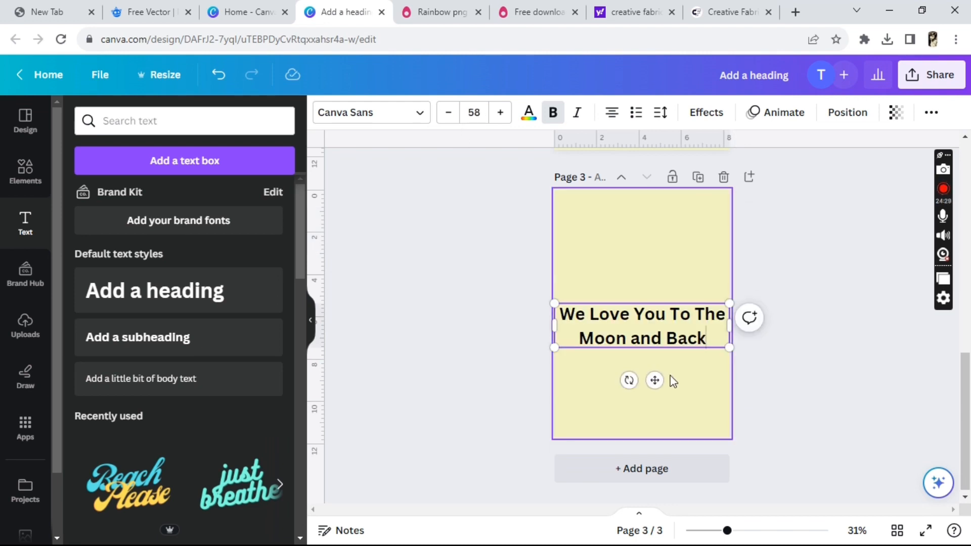
Narrow and enlarge the heading to font size 104 so it wraps over five lines, and center it on page 3.
left_click_drag(653, 380, 653, 292)
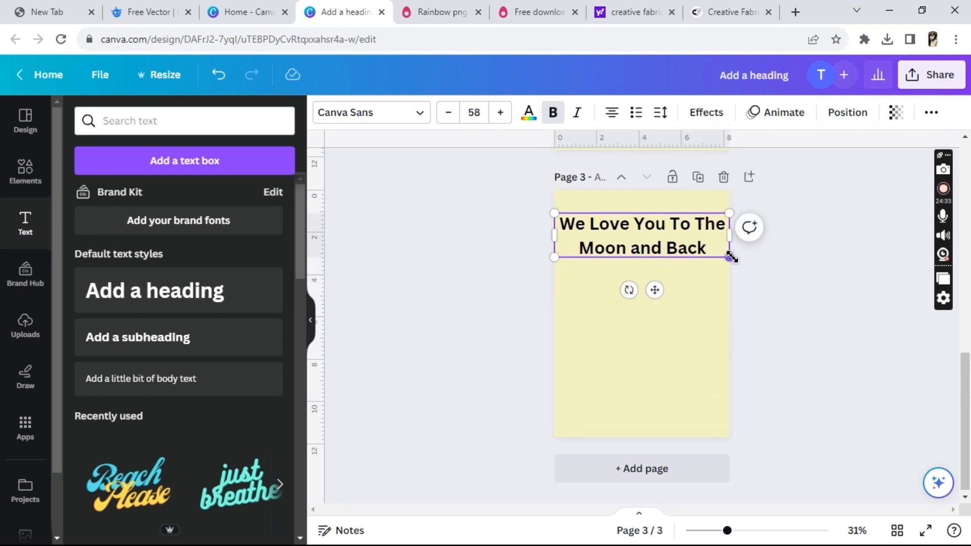
left_click_drag(729, 235, 631, 251)
left_click_drag(589, 300, 694, 419)
left_click(861, 329)
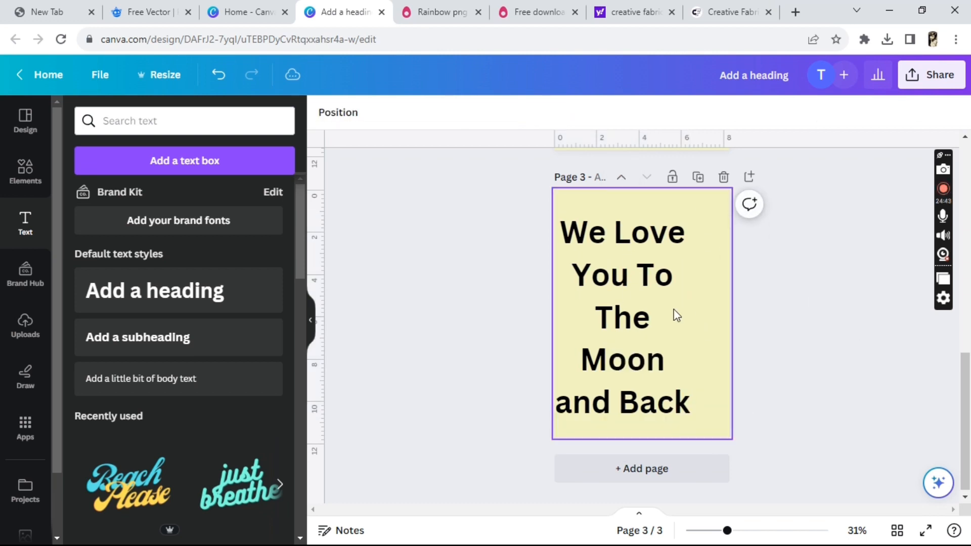
left_click_drag(612, 275, 626, 265)
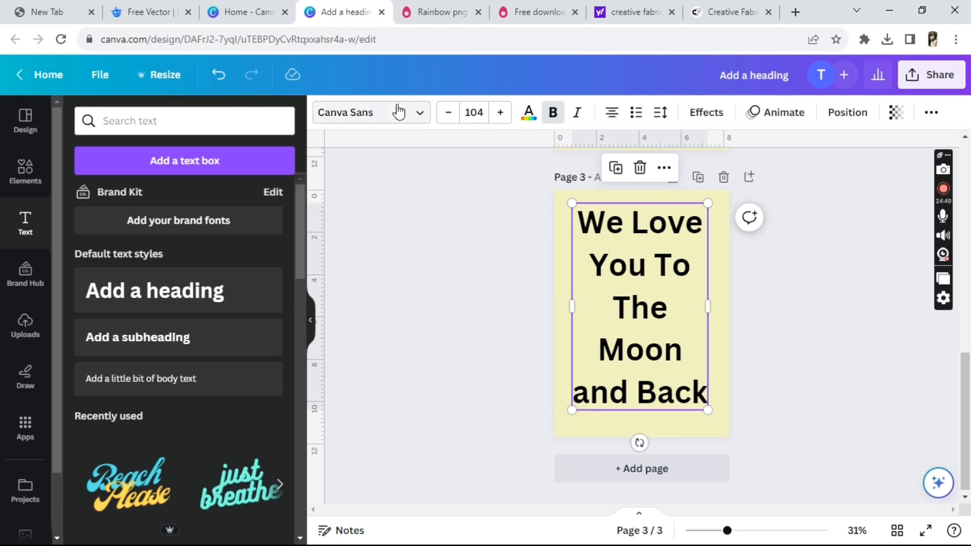
Change the heading's font to Citadel Script and enlarge it to size 134, spanning the page width.
left_click(419, 116)
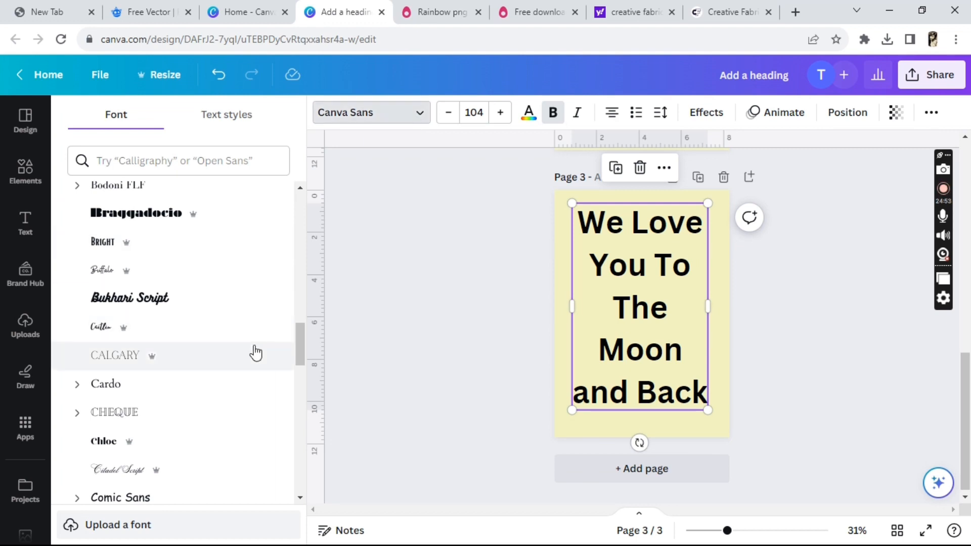
left_click_drag(303, 350, 325, 188)
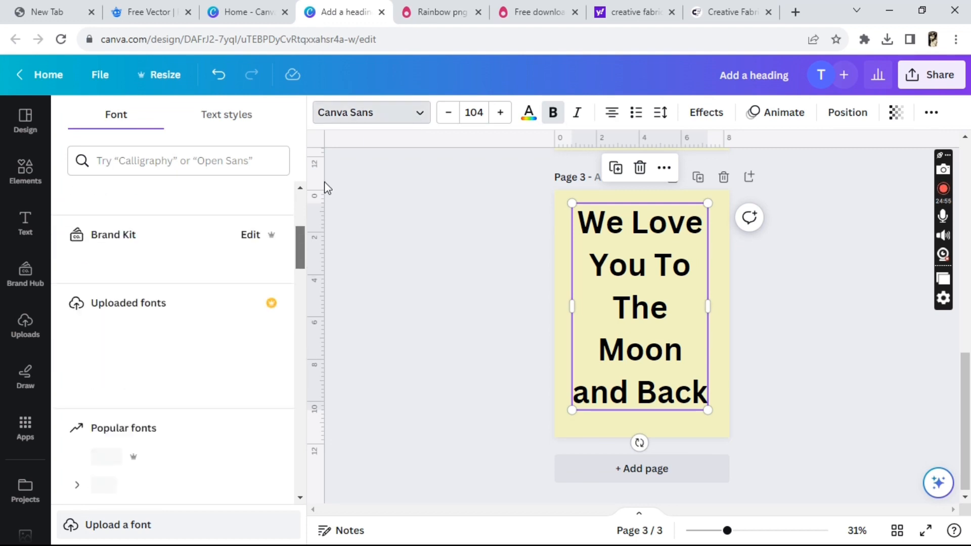
left_click(130, 264)
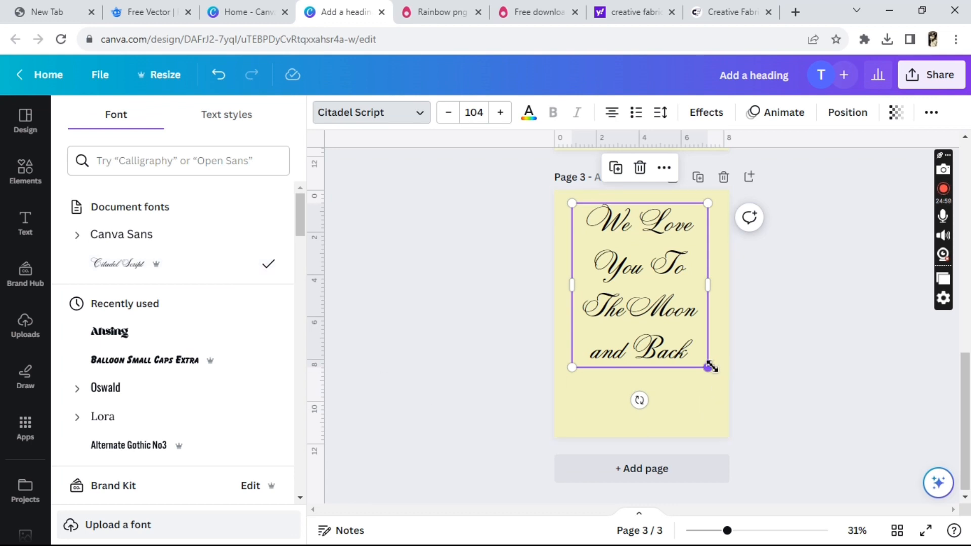
left_click_drag(708, 368, 728, 399)
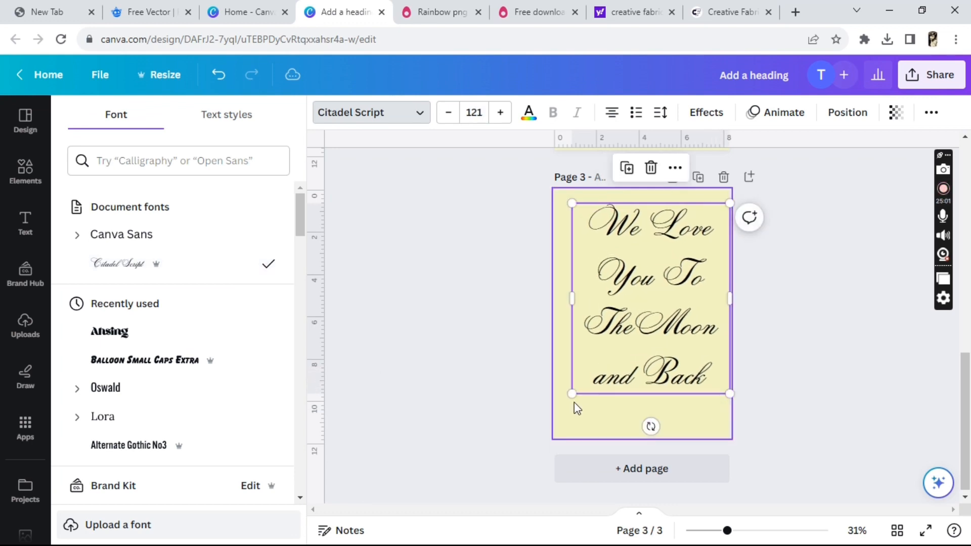
left_click_drag(572, 394, 557, 418)
left_click(836, 413)
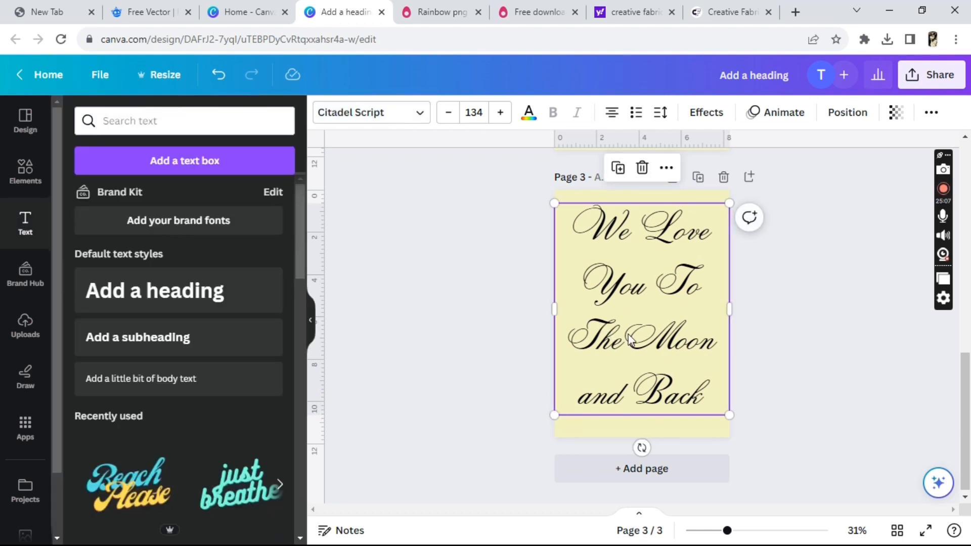
Try several text colors on the page 3 heading, ending with the bright orange from the rainbow photo's colors.
left_click(528, 122)
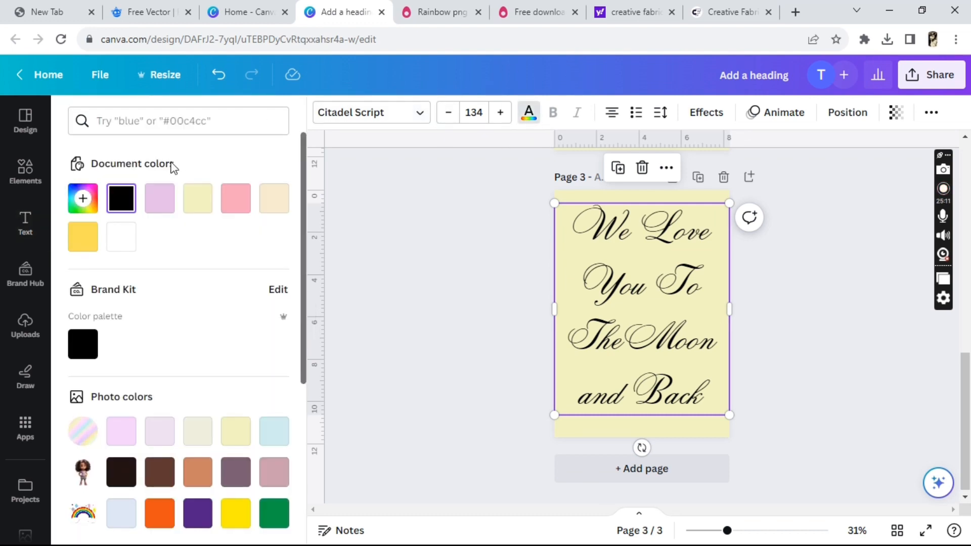
left_click(84, 235)
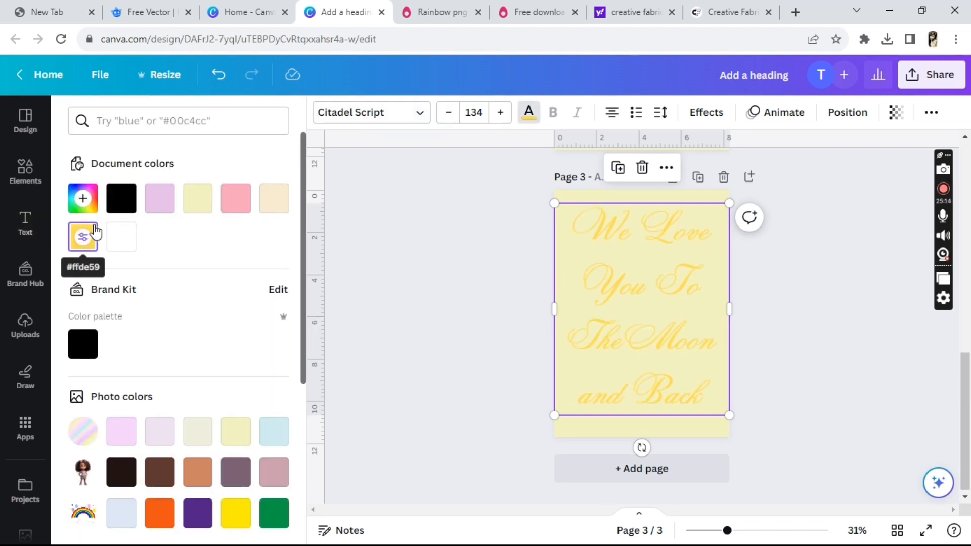
left_click(234, 215)
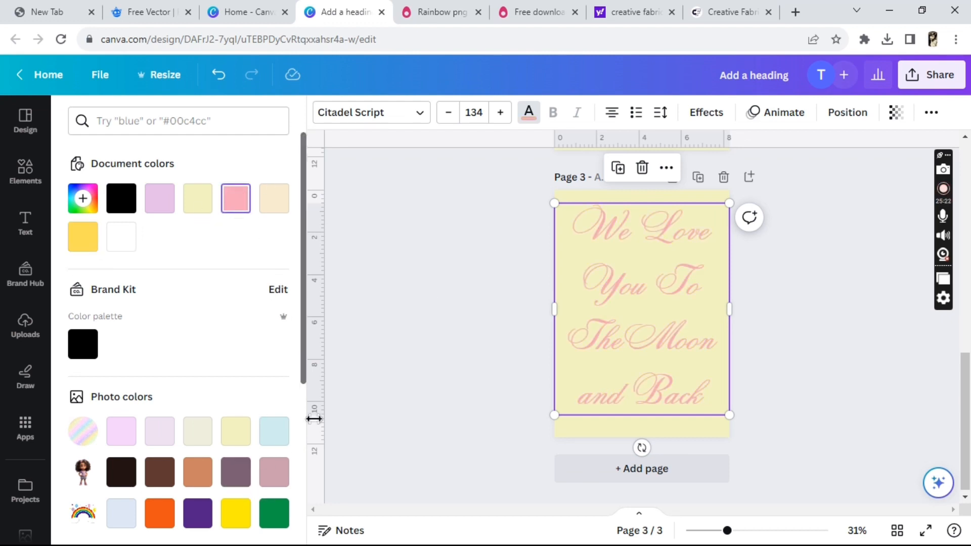
left_click(235, 487)
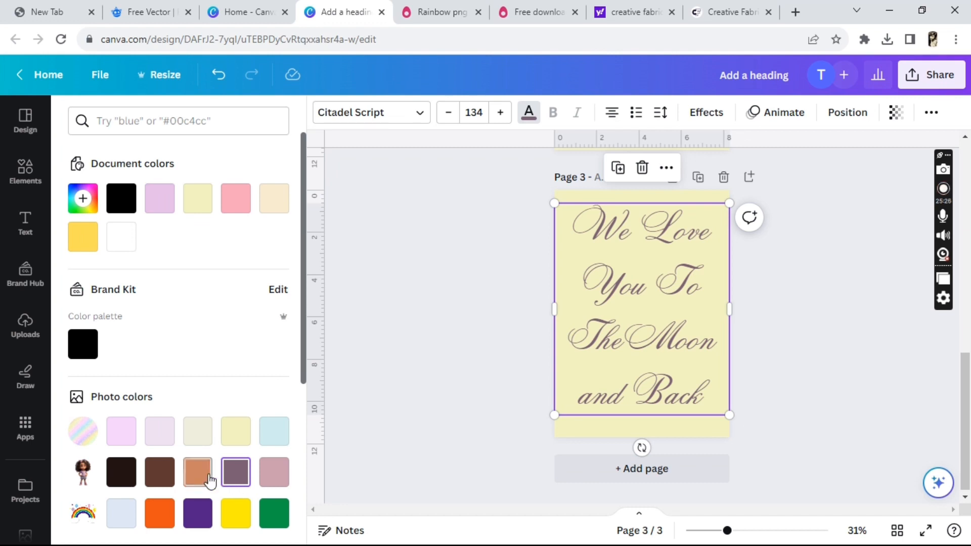
left_click(159, 512)
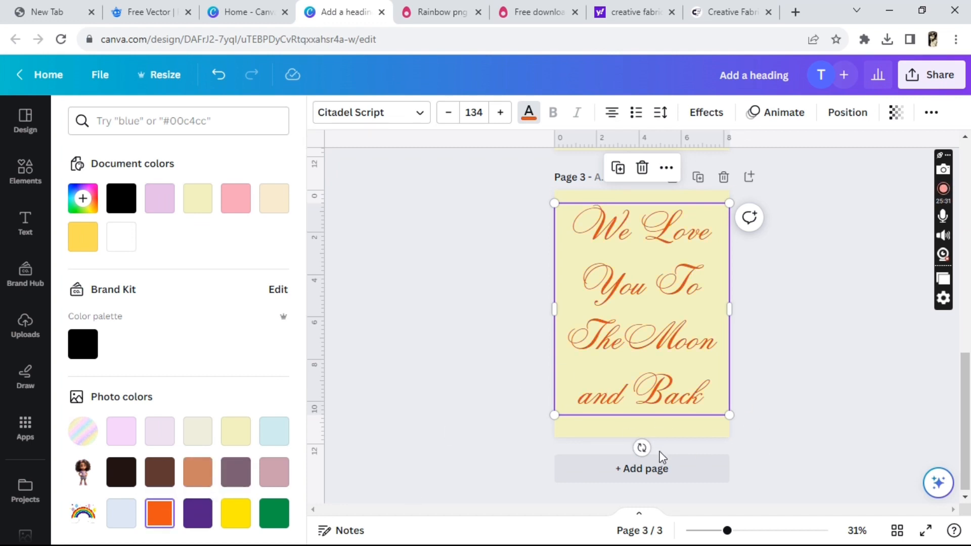
key("Escape")
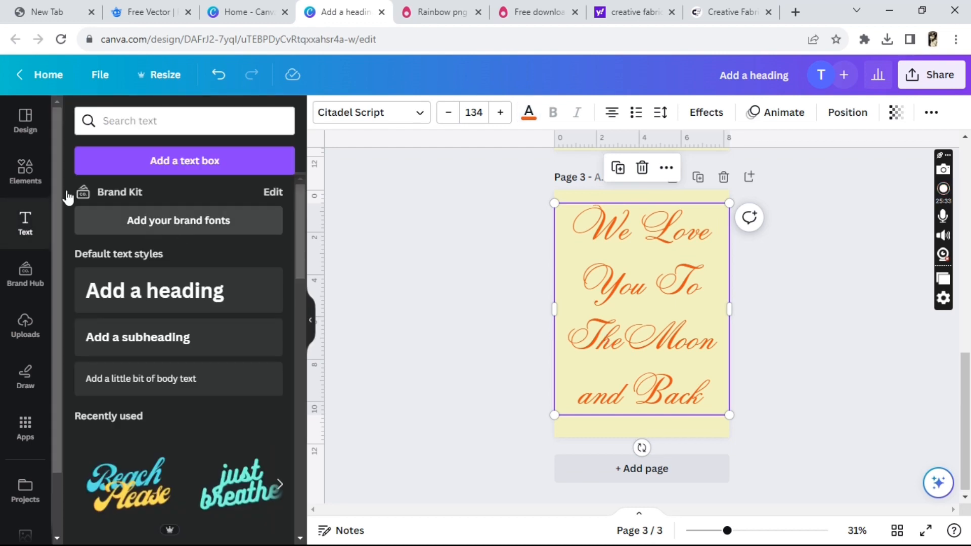
Search the elements for "party" and try a smaller party popper graphic over the word "and" on page 3, removing it again.
left_click(21, 172)
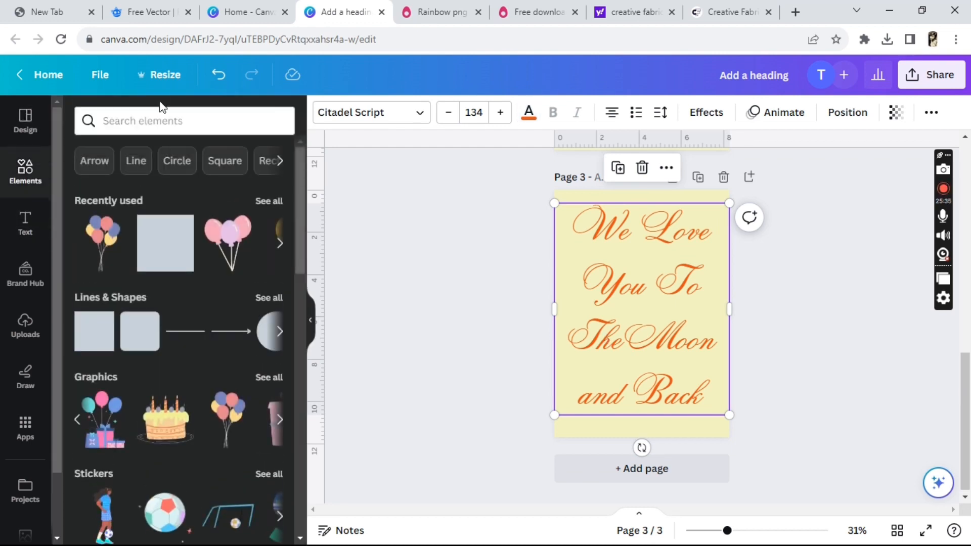
left_click(153, 123)
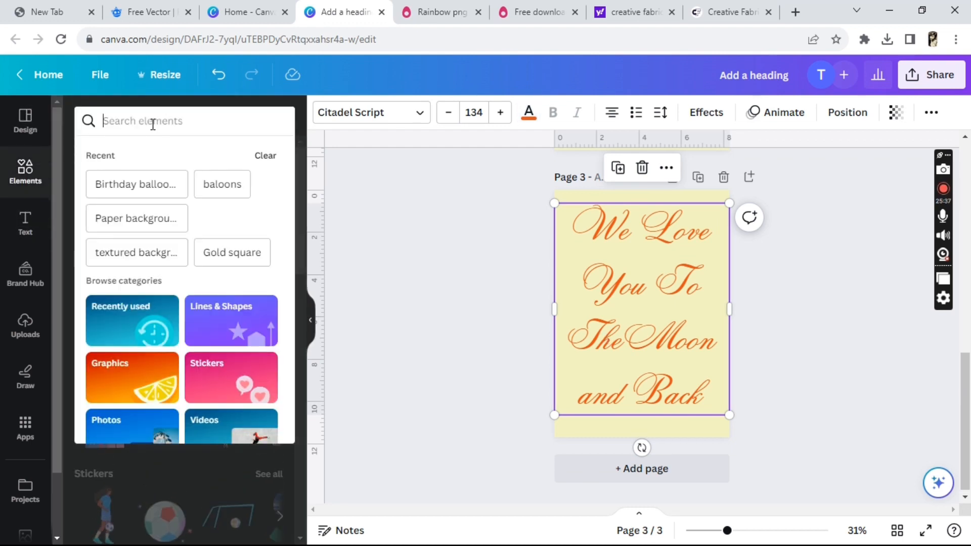
type("party")
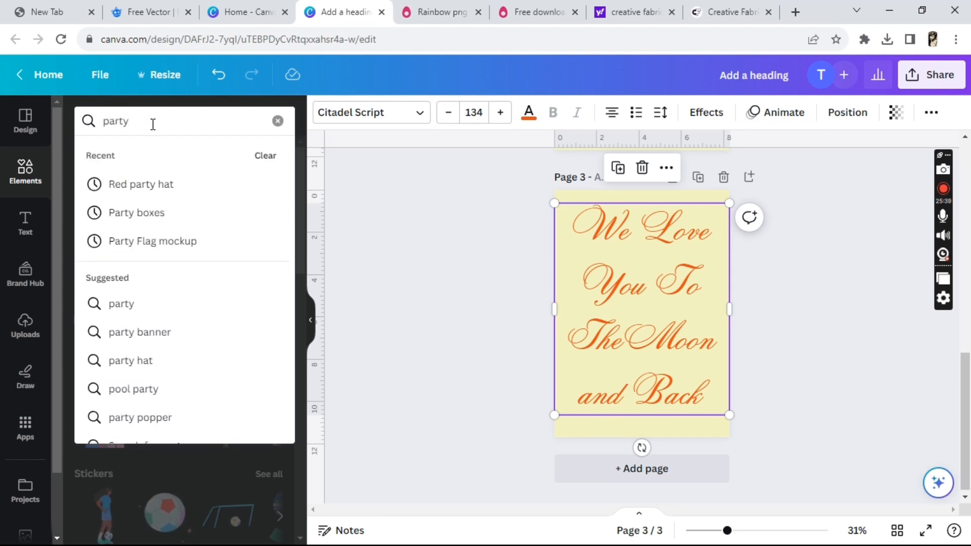
key("Return")
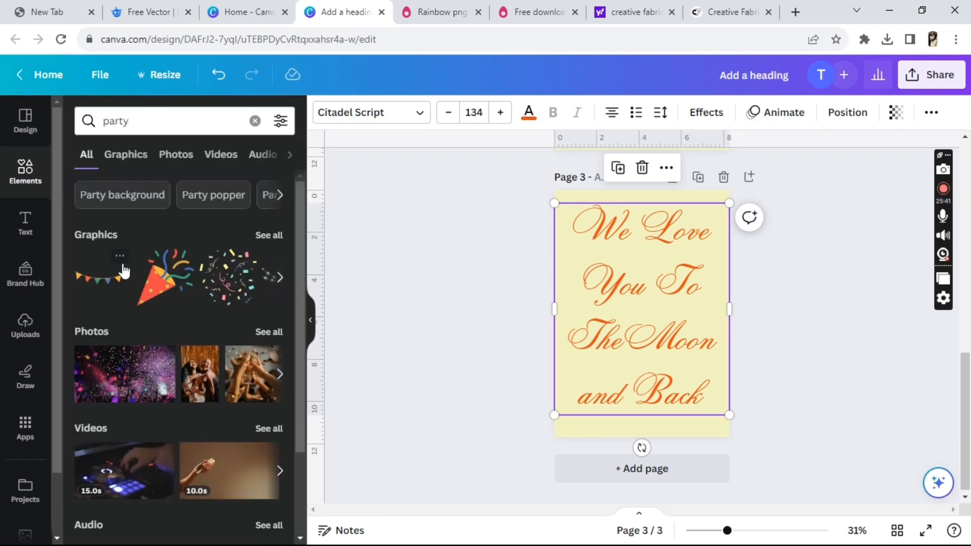
left_click(163, 298)
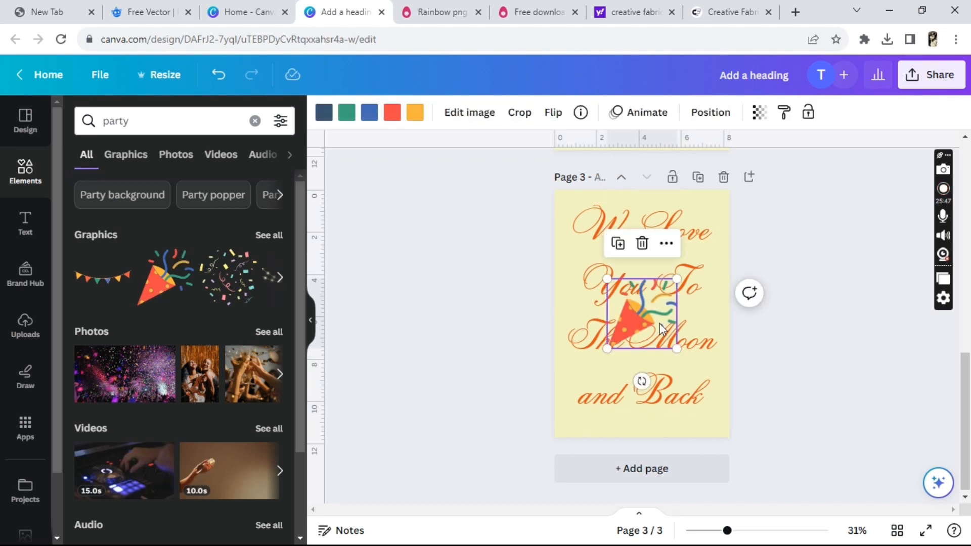
left_click_drag(627, 320, 591, 388)
left_click_drag(642, 415, 620, 407)
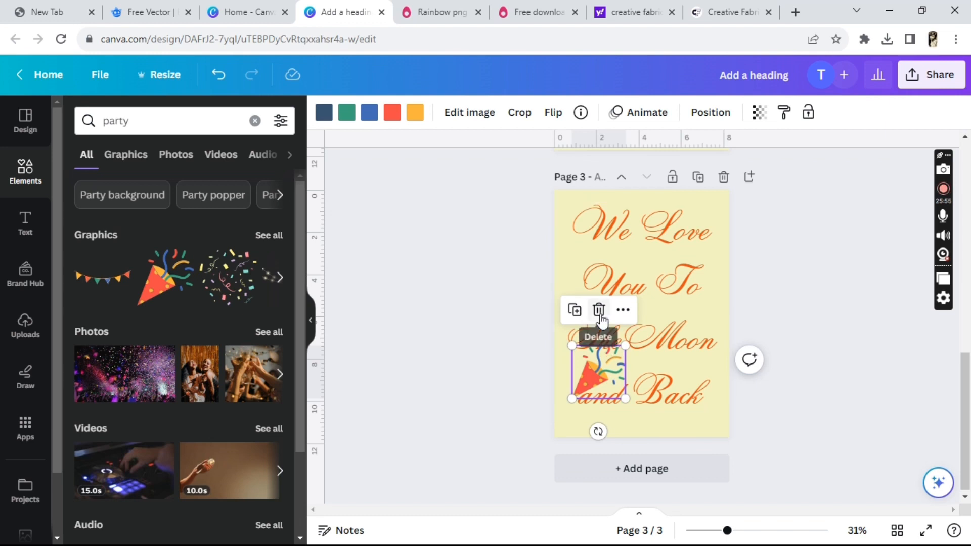
left_click(598, 310)
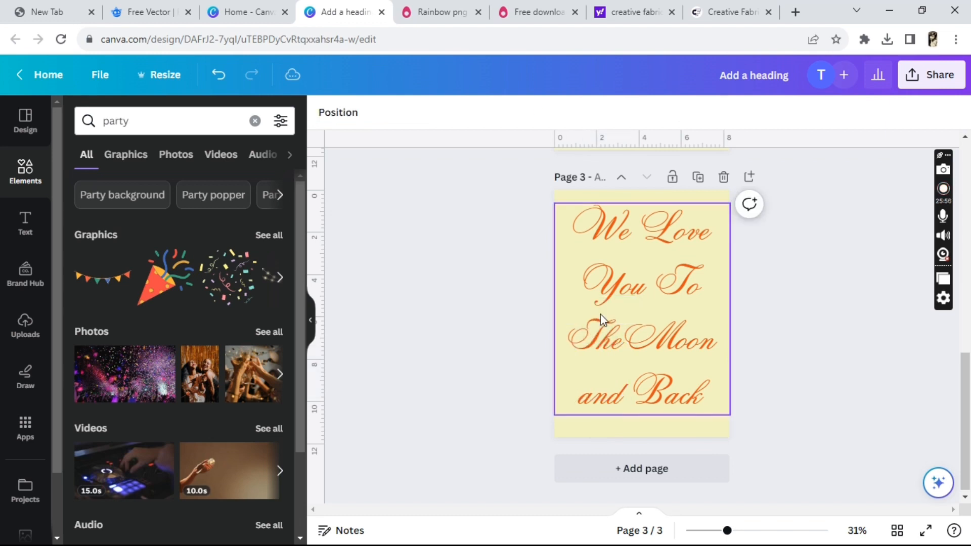
Add the gold sparkles from the party graphics to page 3, shrink them and place them in the page's upper-left corner.
left_click(280, 278)
left_click(280, 278)
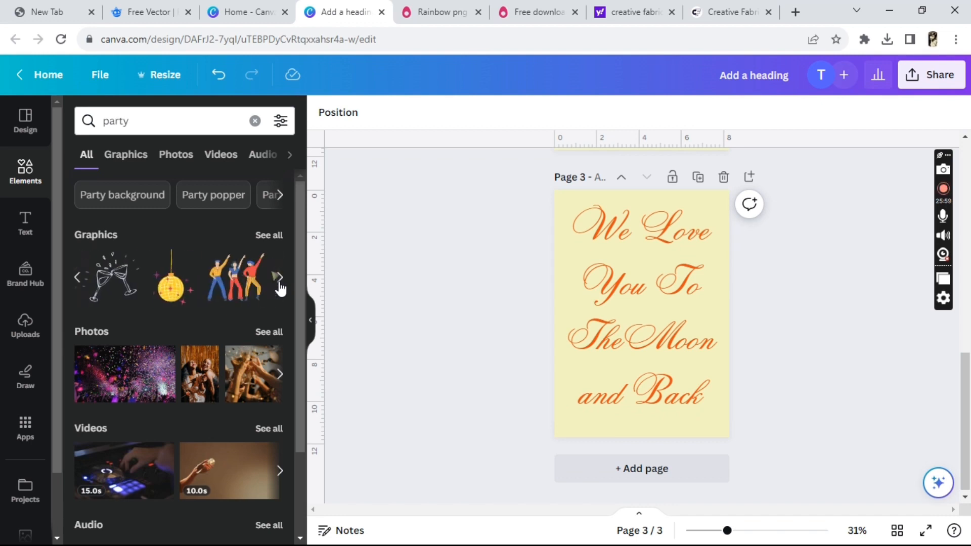
left_click(279, 278)
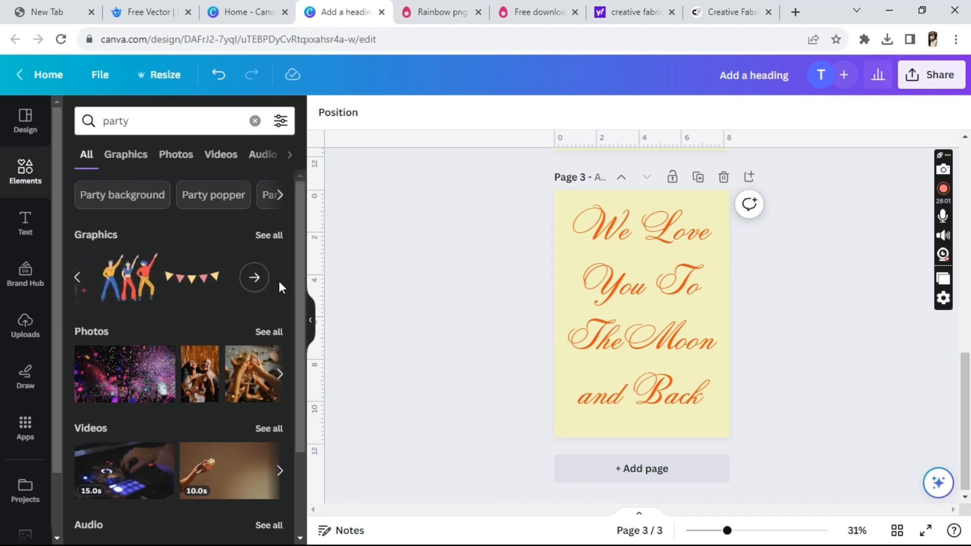
left_click(273, 237)
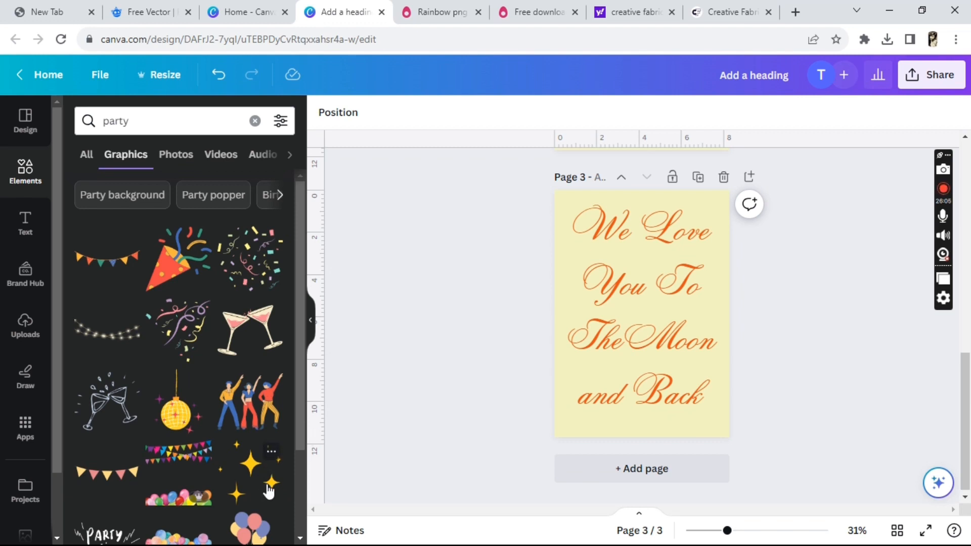
left_click(269, 490)
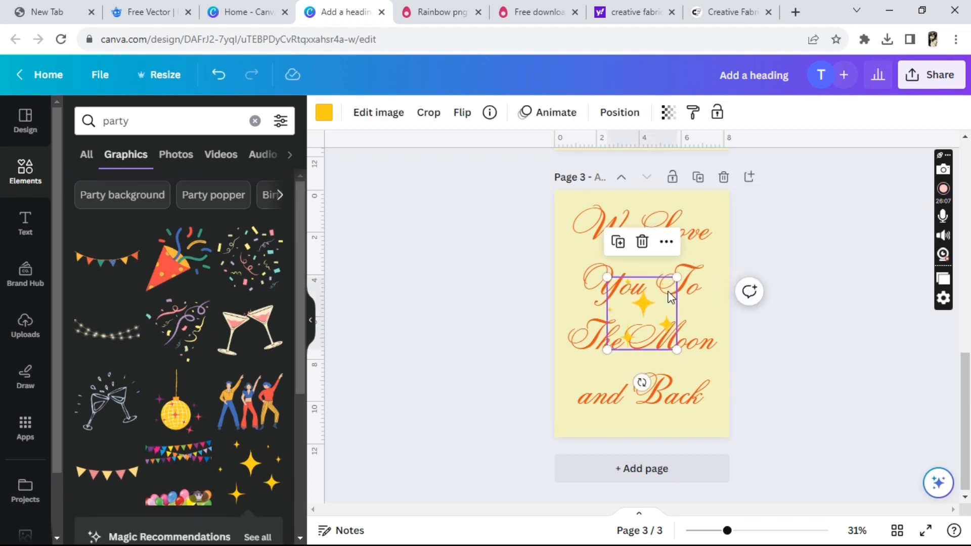
left_click_drag(678, 279, 574, 233)
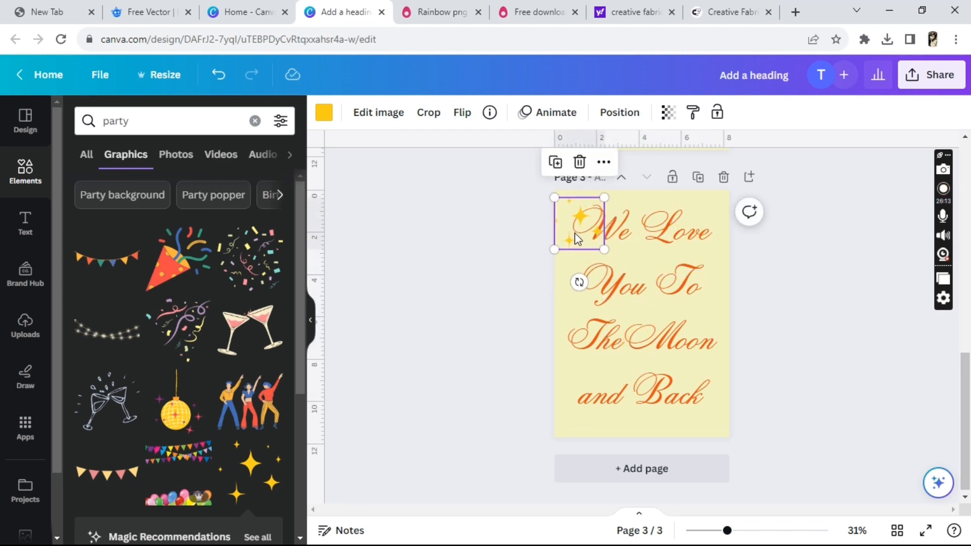
Send the gold sparkles one layer backward, behind the script heading.
left_click(603, 163)
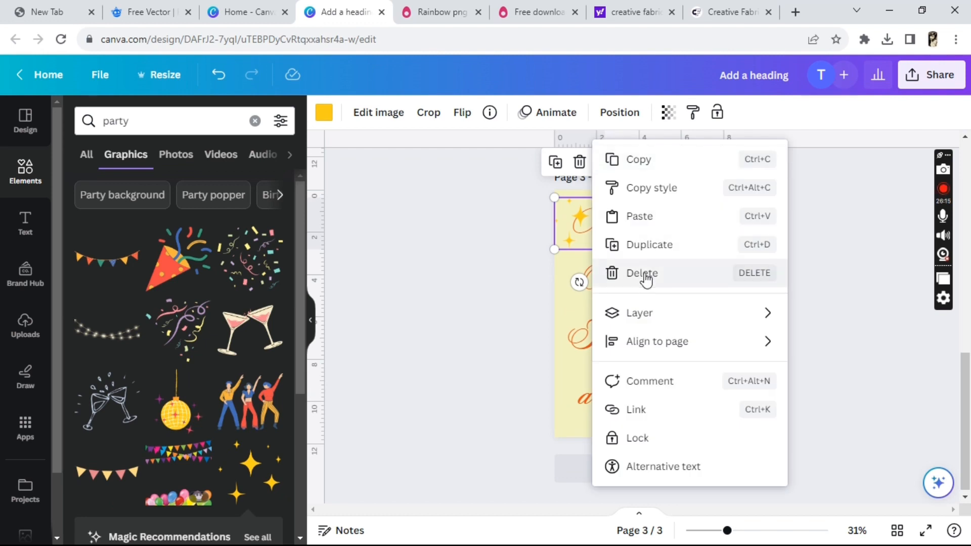
mouse_move(680, 324)
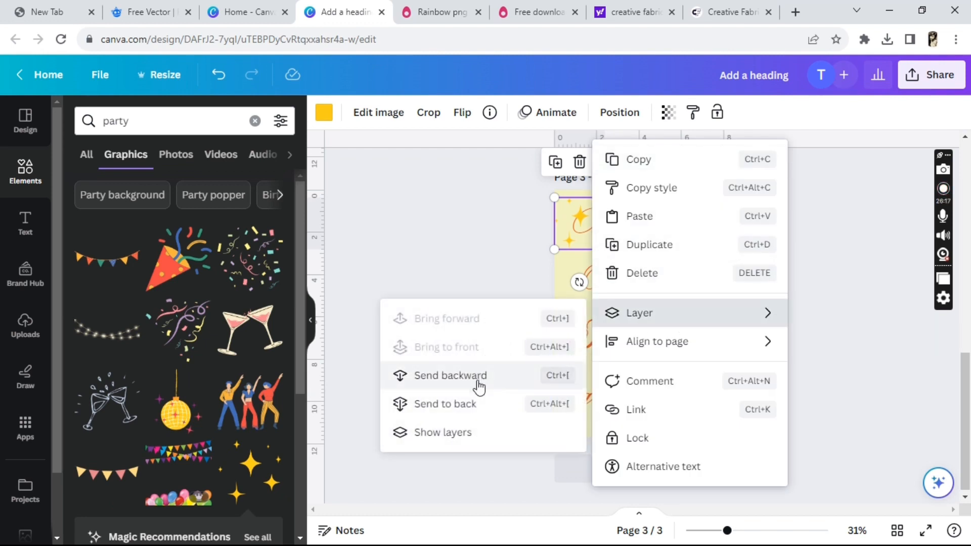
left_click(474, 382)
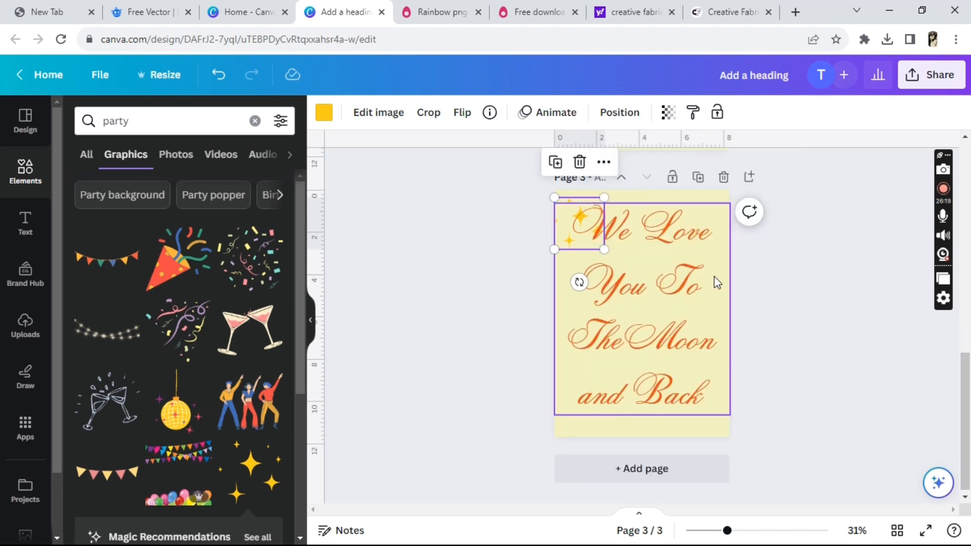
left_click(882, 277)
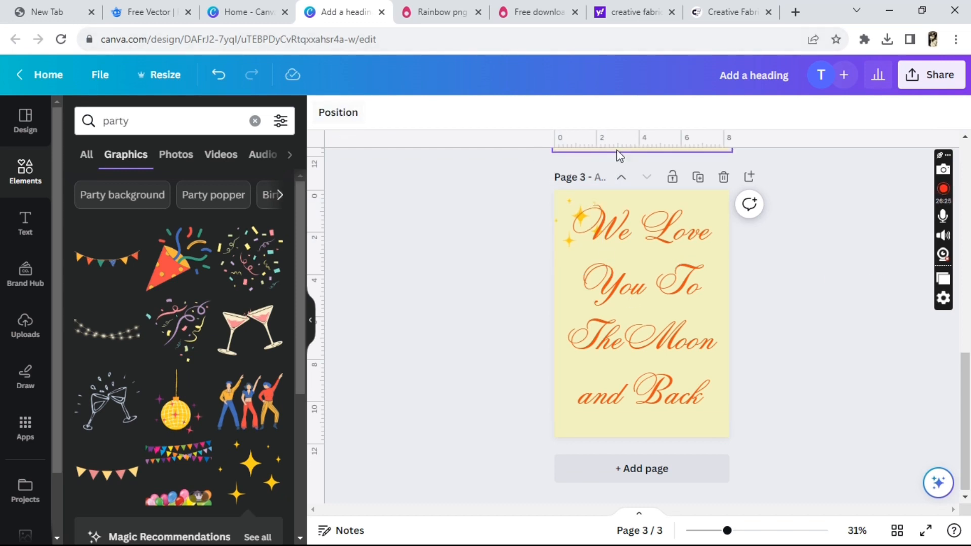
Move the sparkles above the heading in page 3's layer order and delete them.
right_click(579, 217)
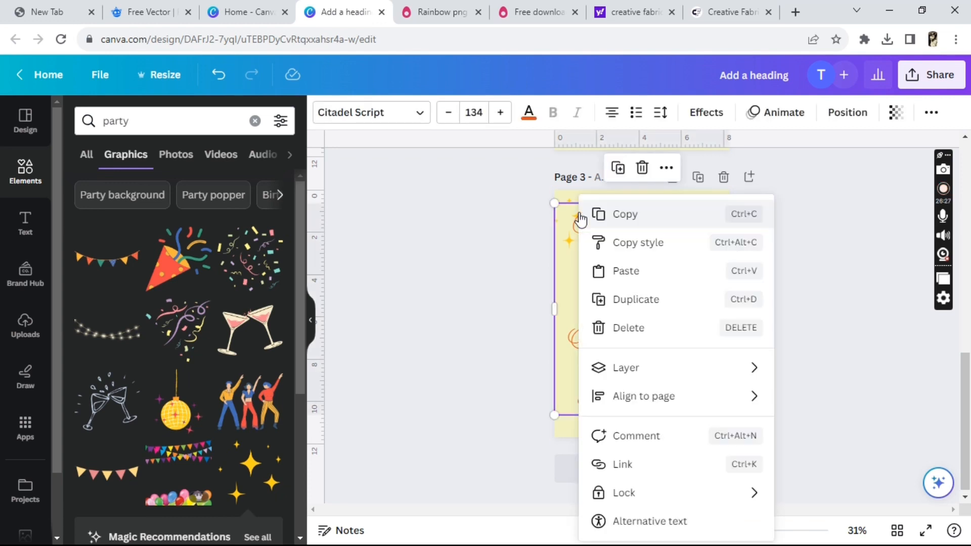
mouse_move(613, 374)
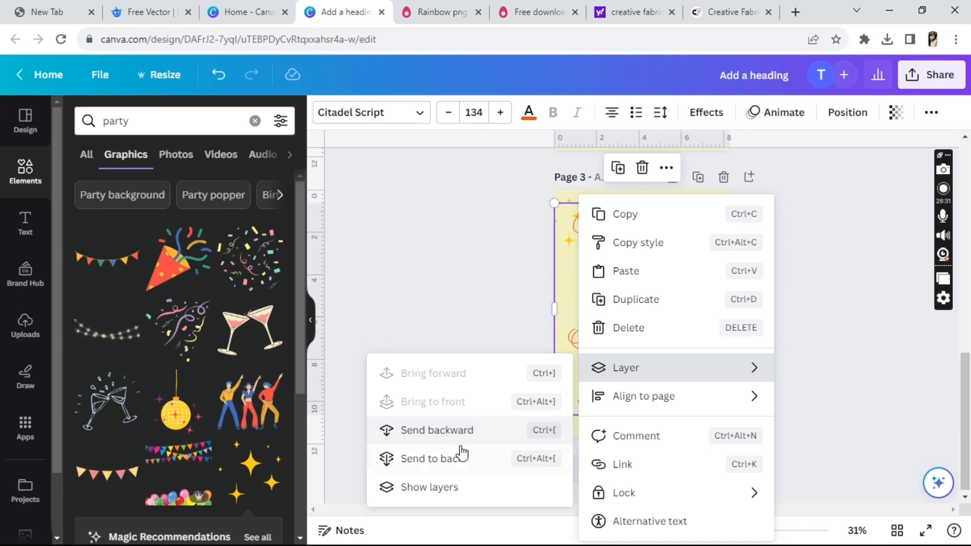
left_click(437, 493)
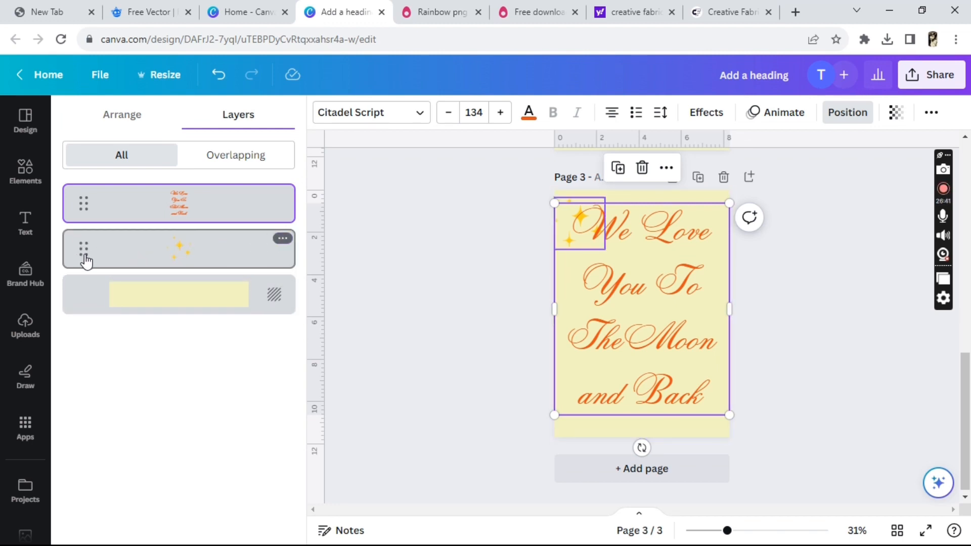
left_click_drag(86, 255, 86, 194)
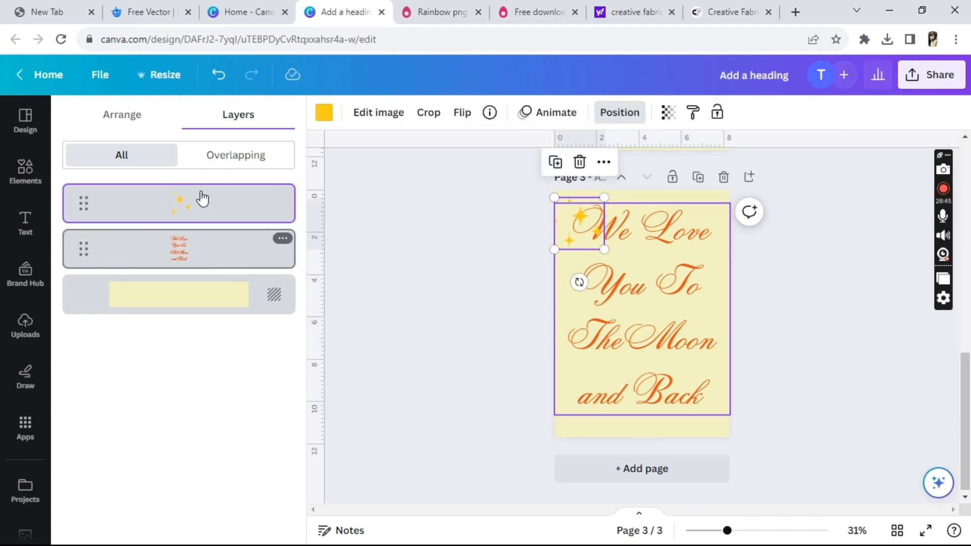
key("Delete")
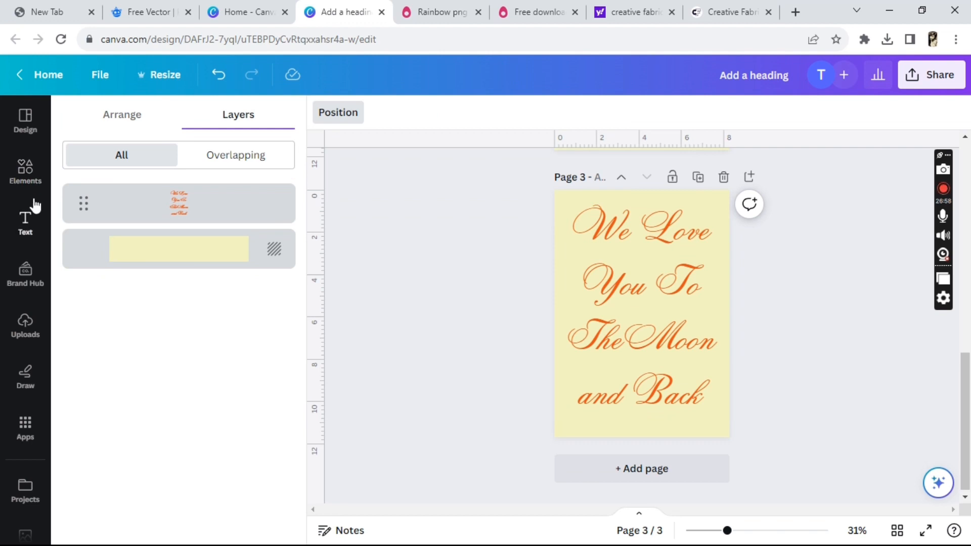
left_click(30, 181)
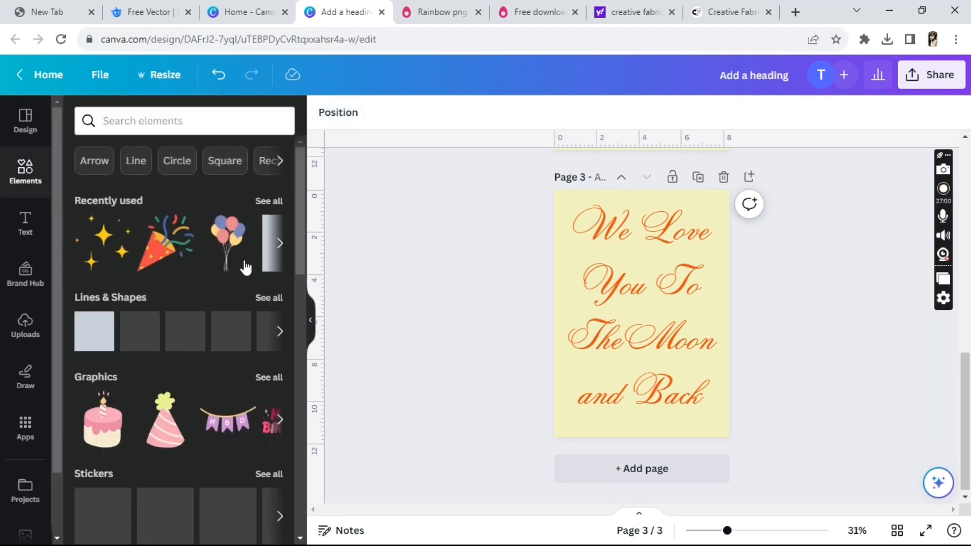
left_click(279, 243)
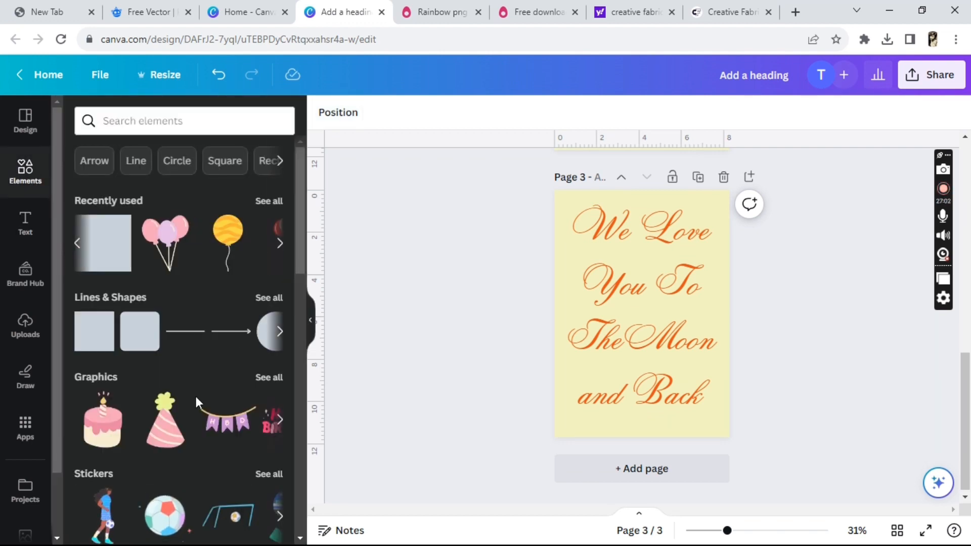
Recolor the page 3 heading with the lilac document color and the pale lilac from the pastel background's photo colors.
left_click(667, 342)
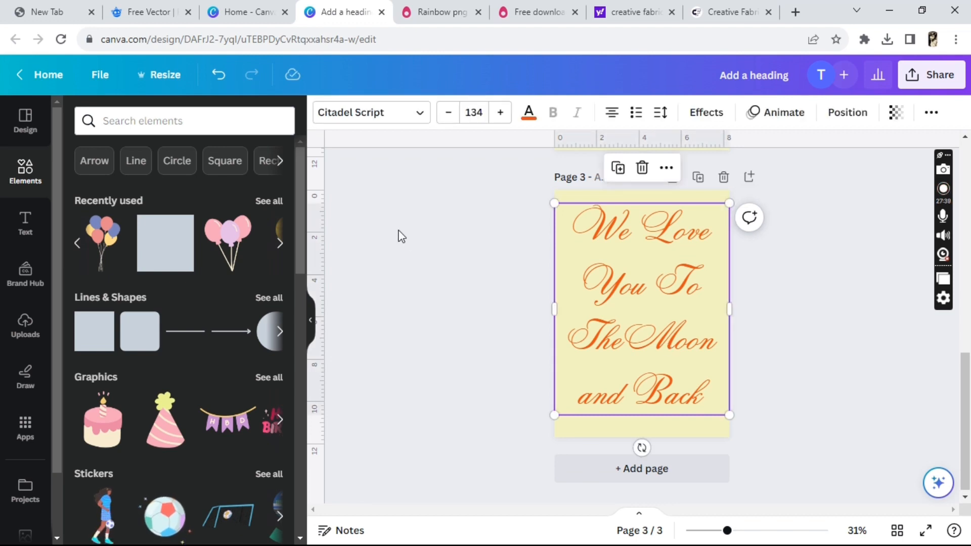
left_click(528, 120)
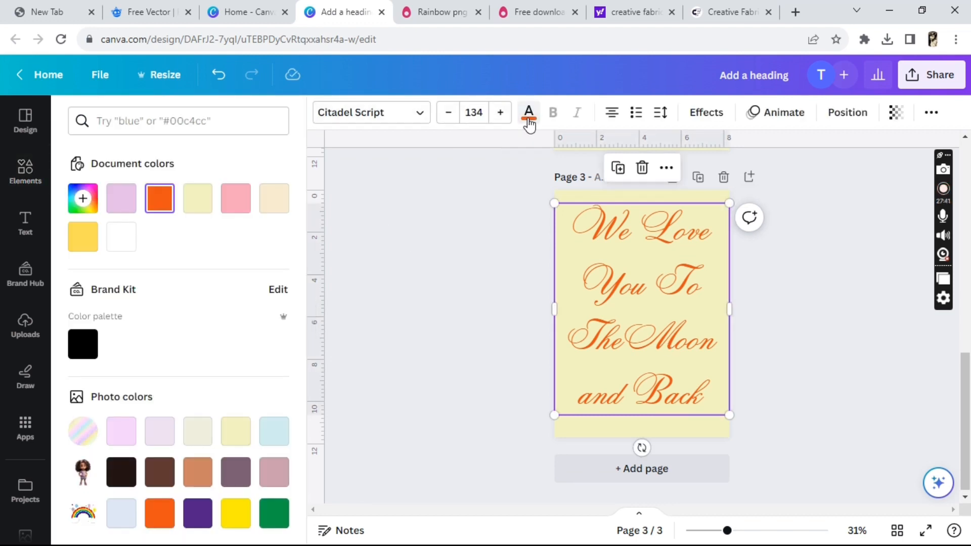
left_click(128, 197)
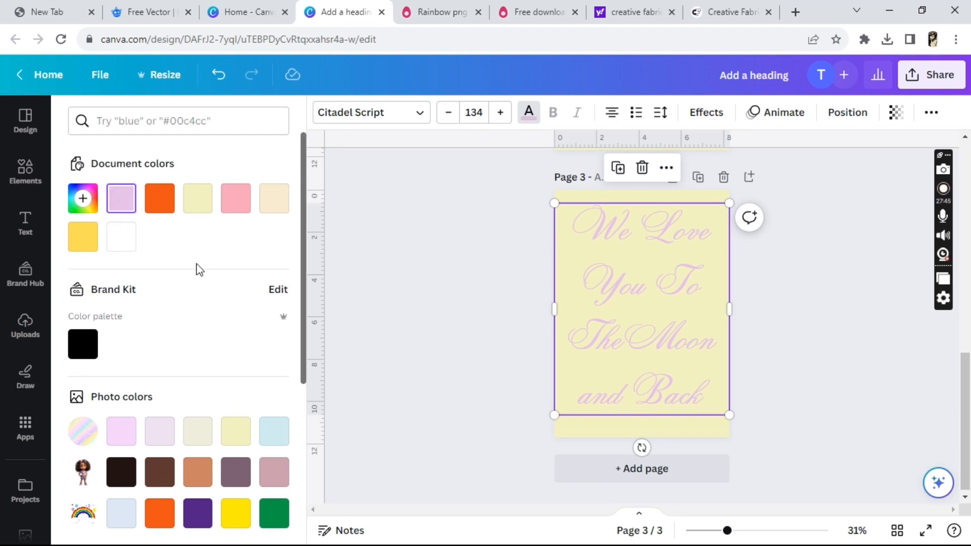
left_click(122, 431)
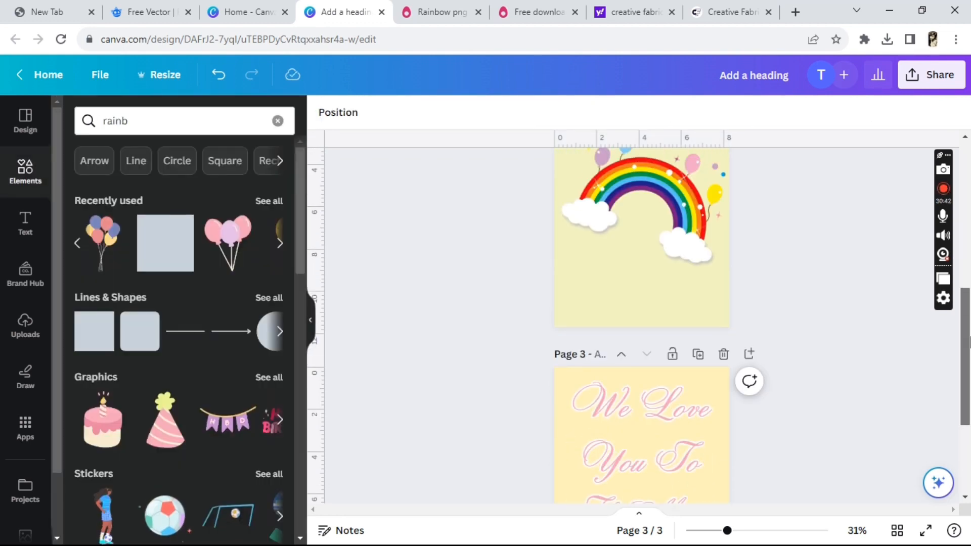
scroll(969, 320, "up", 6)
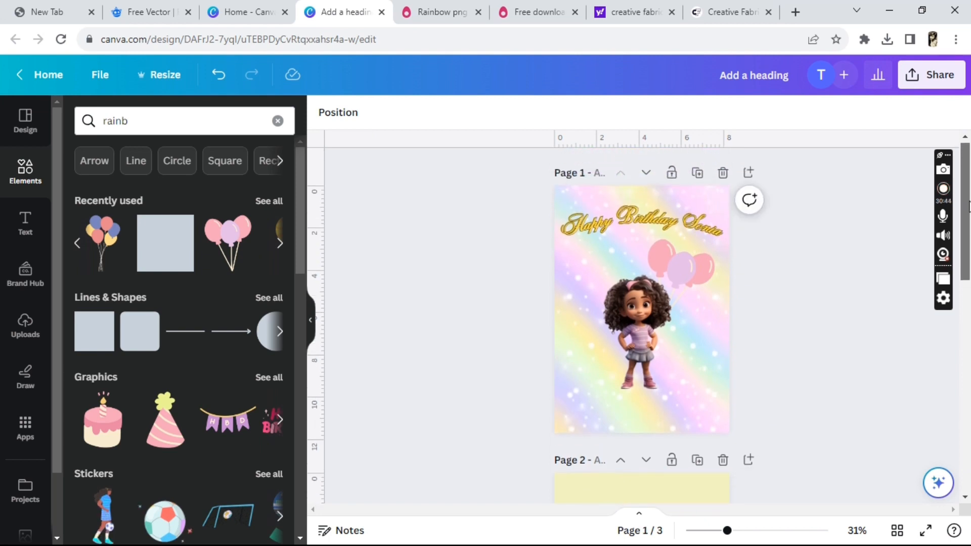
scroll(969, 320, "down", 5)
scroll(969, 320, "down", 5)
scroll(963, 314, "up", 3)
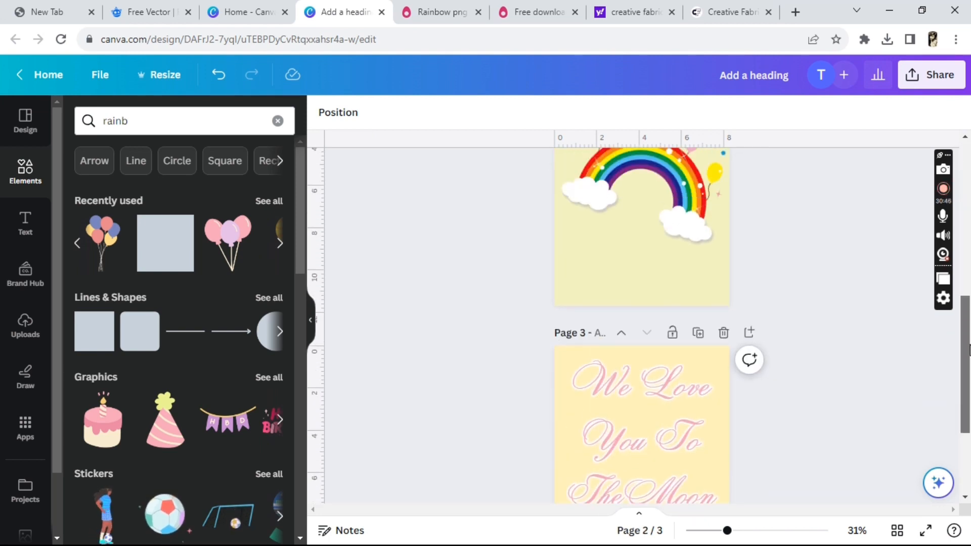
Search the elements for "Cute rainbow" and try out the leopard-print rainbow graphic on page 2.
scroll(963, 314, "up", 3)
scroll(962, 304, "down", 1)
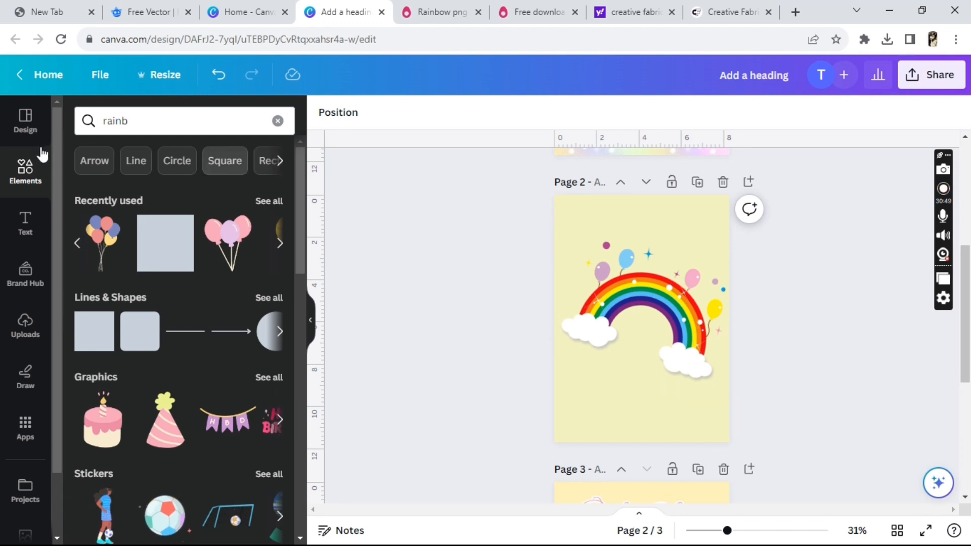
left_click(162, 120)
type("ow")
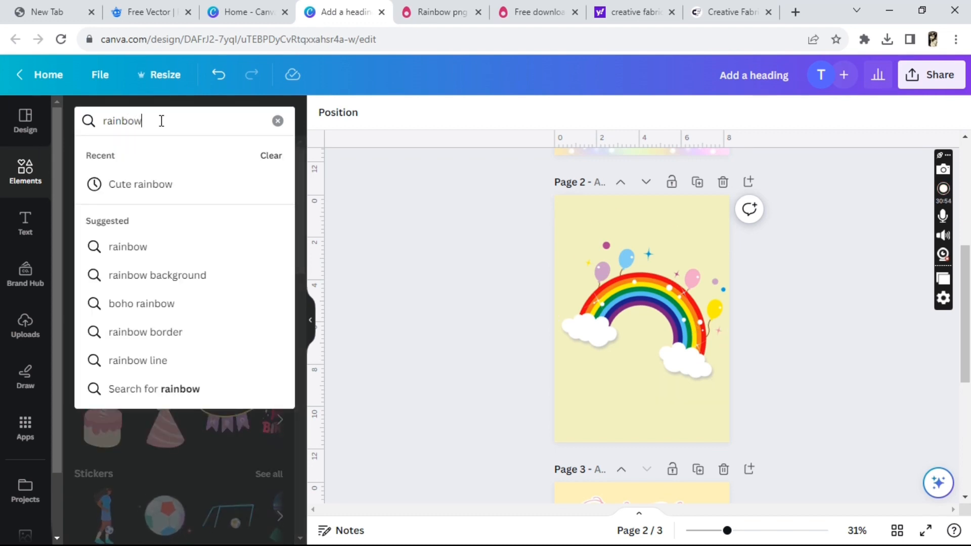
left_click(134, 189)
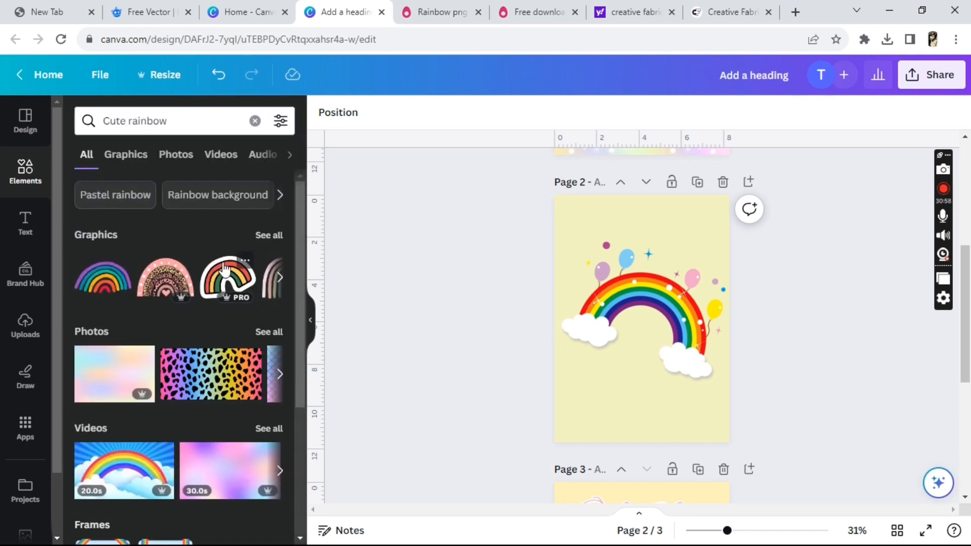
left_click(176, 281)
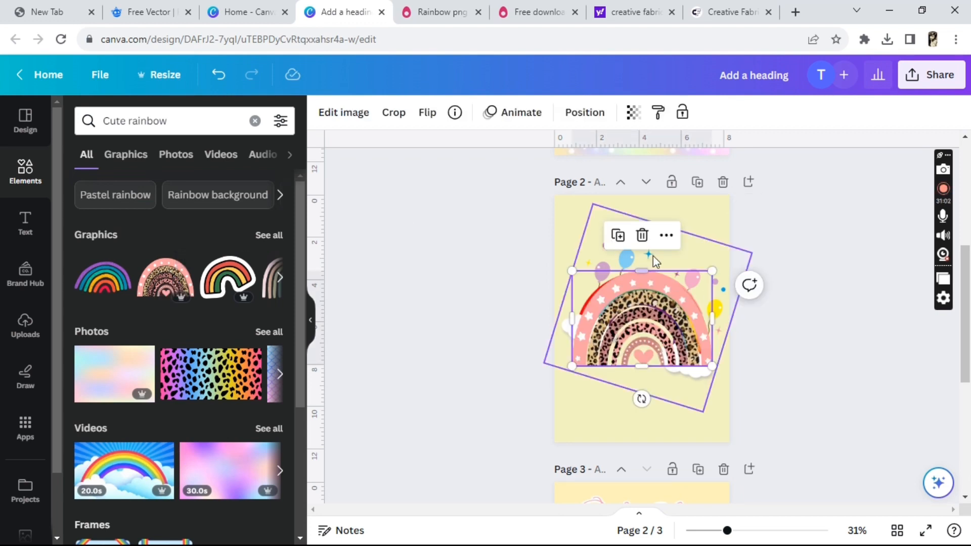
left_click(639, 239)
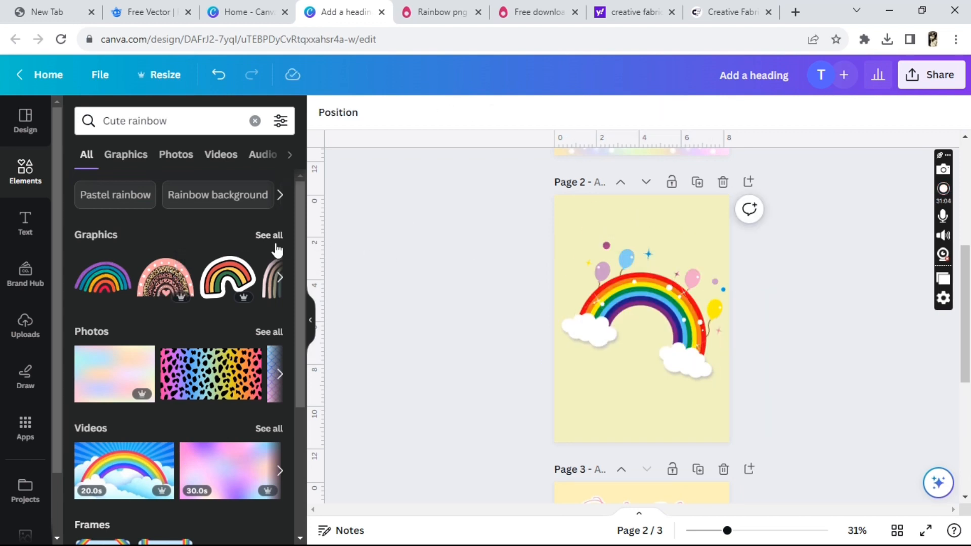
Add the pastel rainbow with two clouds from the full graphics results to page 2 and delete the old multicolored rainbow with balloons.
left_click(275, 243)
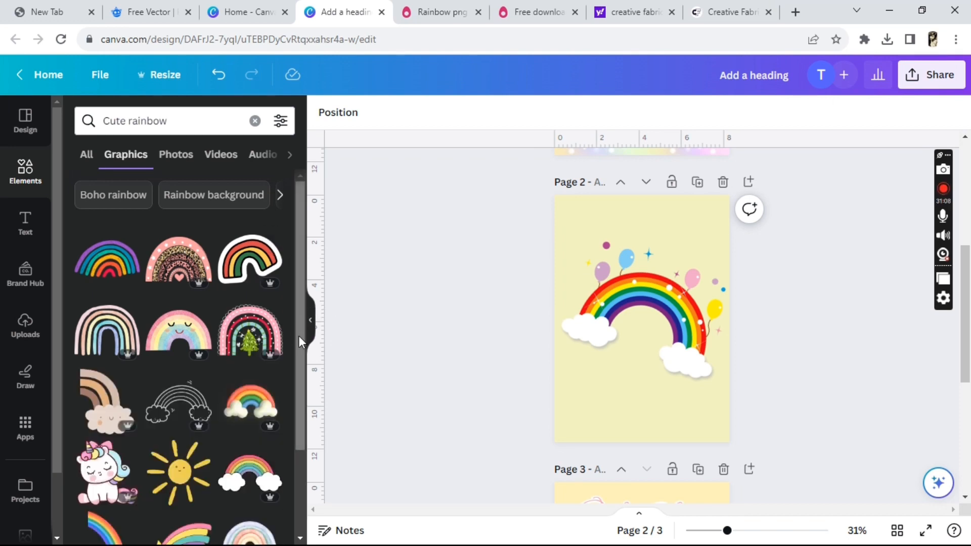
left_click_drag(299, 280, 331, 441)
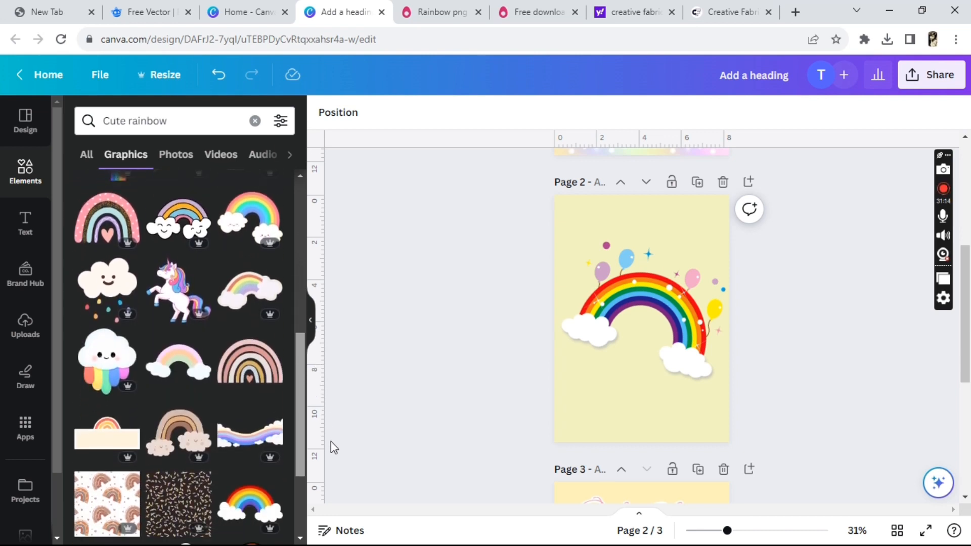
left_click(193, 362)
left_click(704, 349)
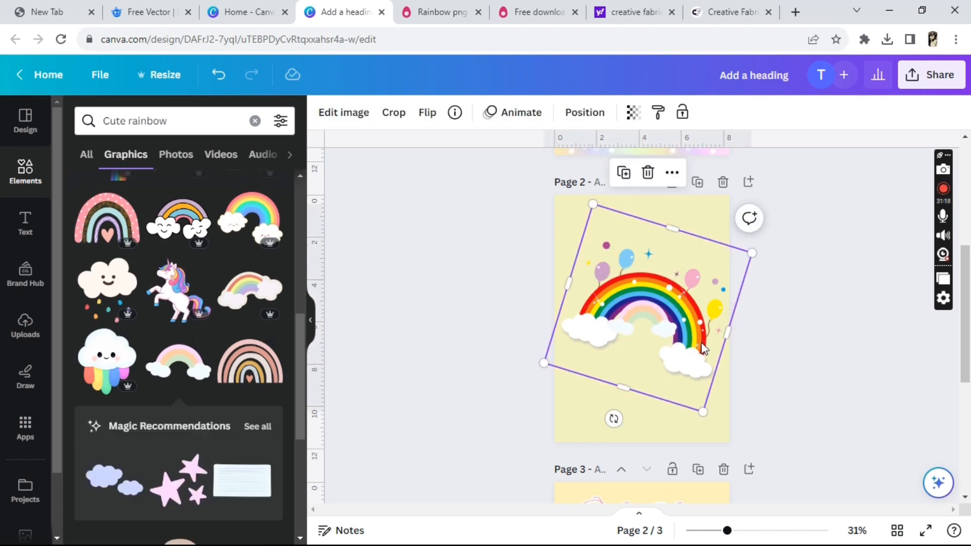
left_click(648, 172)
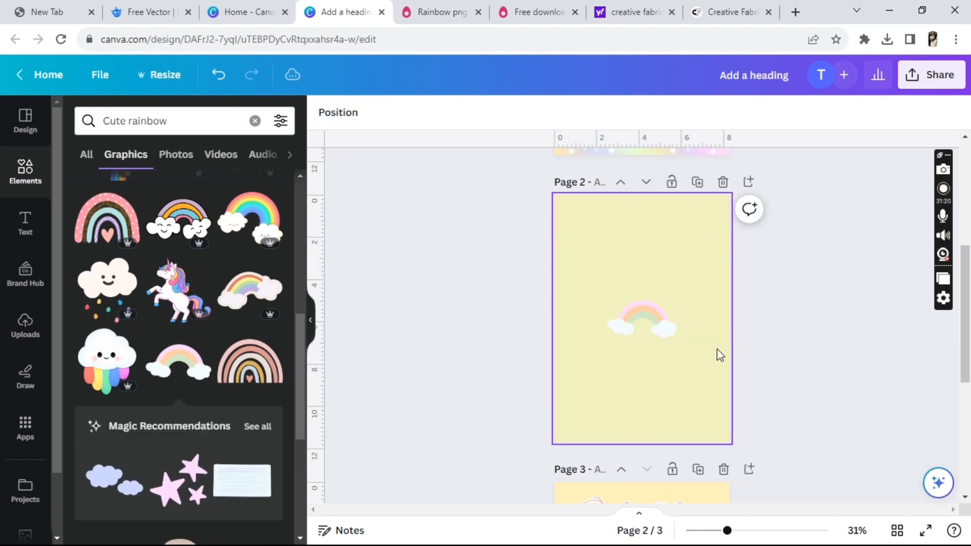
Enlarge the pastel rainbow, tilt it clockwise and place it across the middle of page 2.
left_click(640, 321)
left_click_drag(640, 321, 598, 244)
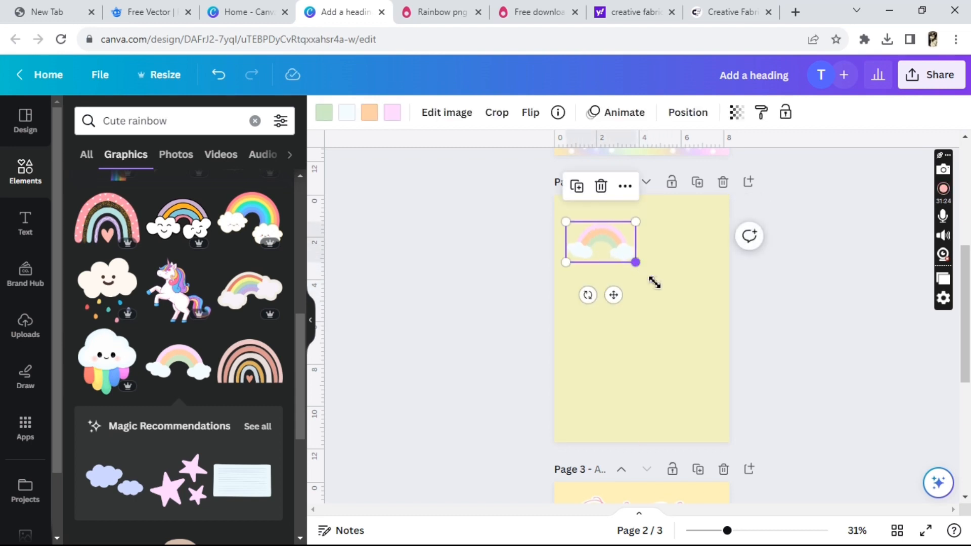
left_click_drag(654, 282, 710, 379)
left_click_drag(648, 349, 606, 340)
left_click_drag(684, 287, 683, 315)
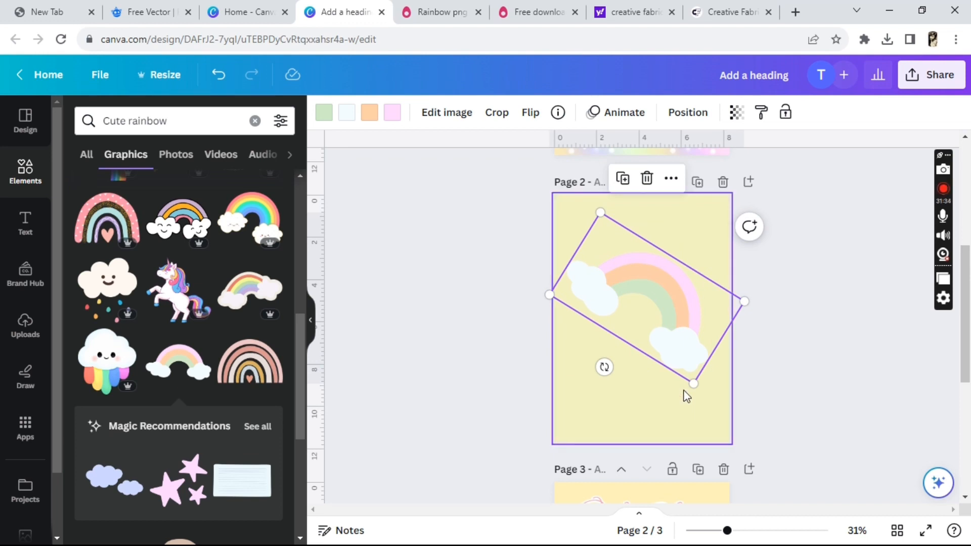
Try the peach, pale yellow and cream document colors on page 2's background.
left_click(657, 432)
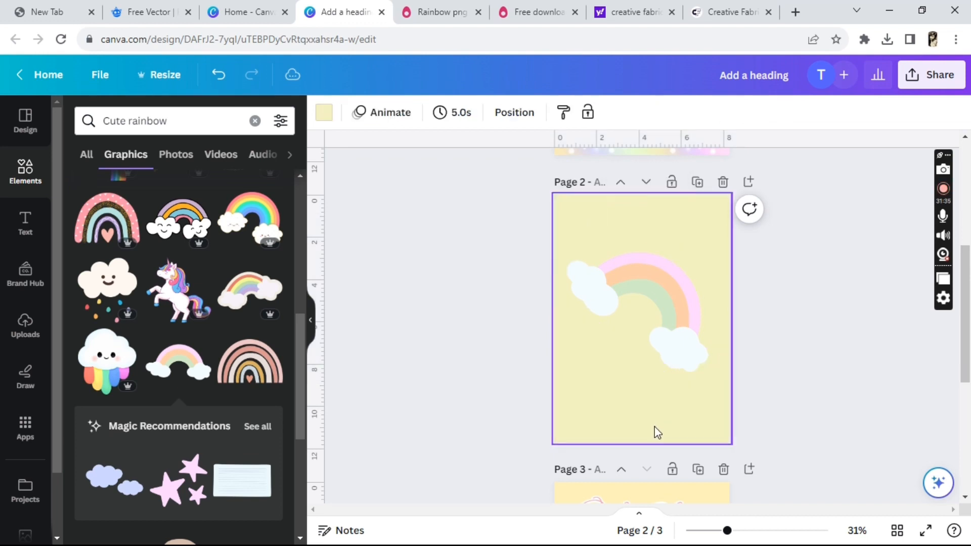
left_click(323, 117)
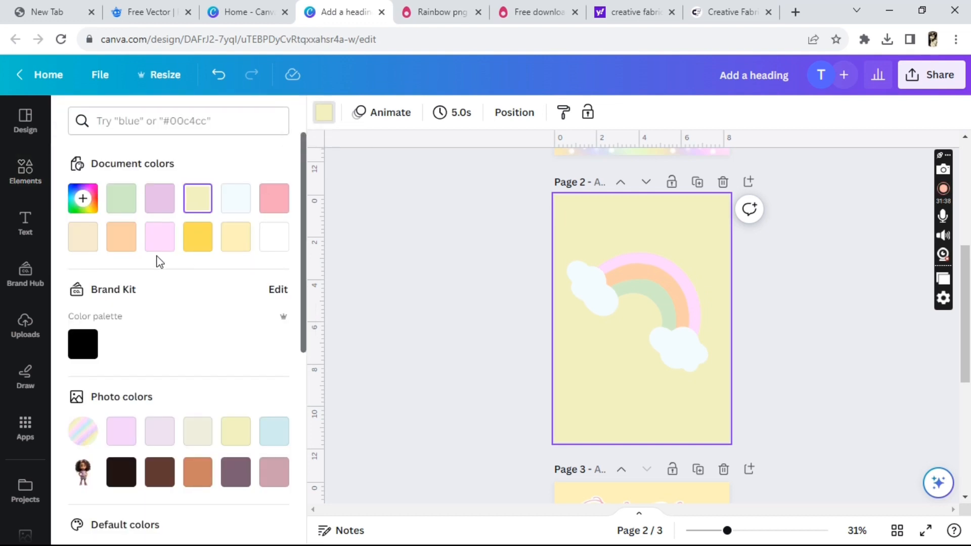
left_click(121, 236)
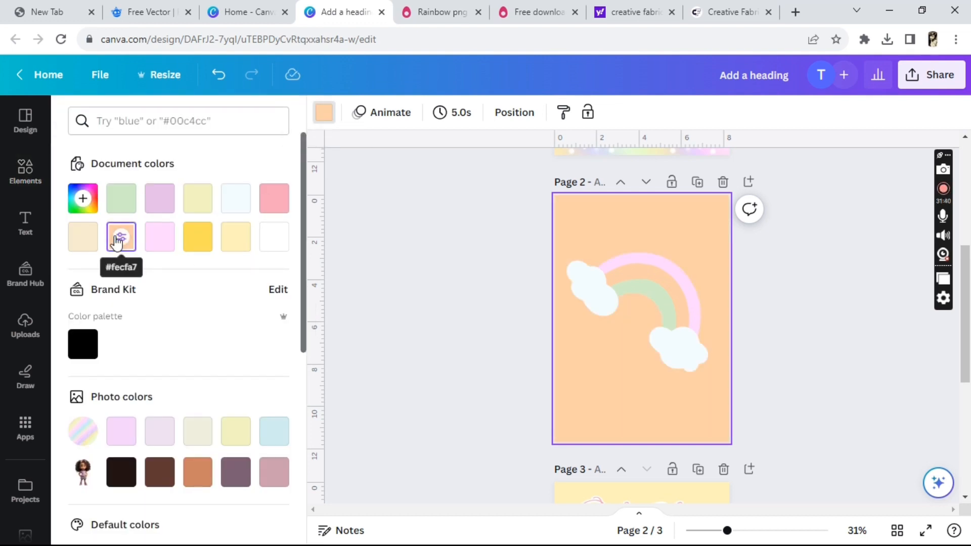
left_click(235, 248)
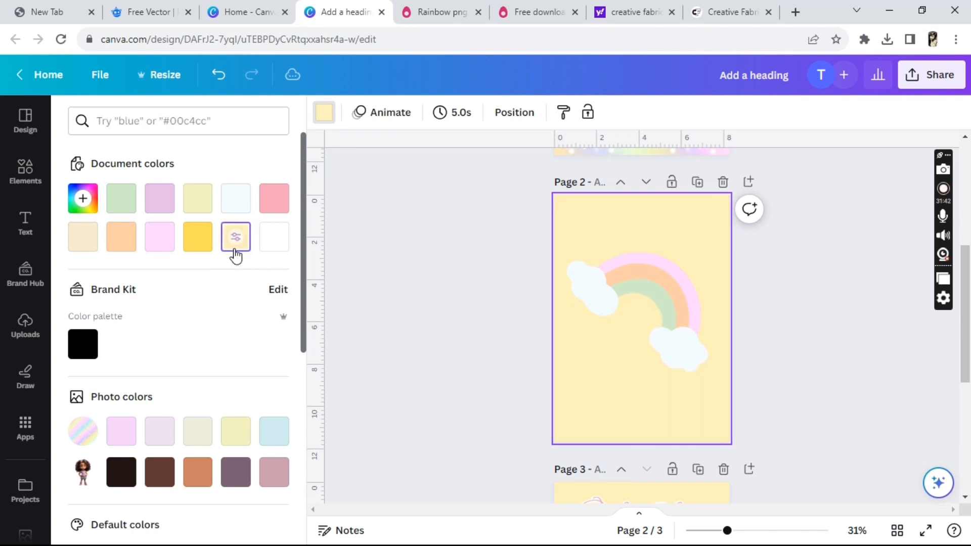
left_click(84, 242)
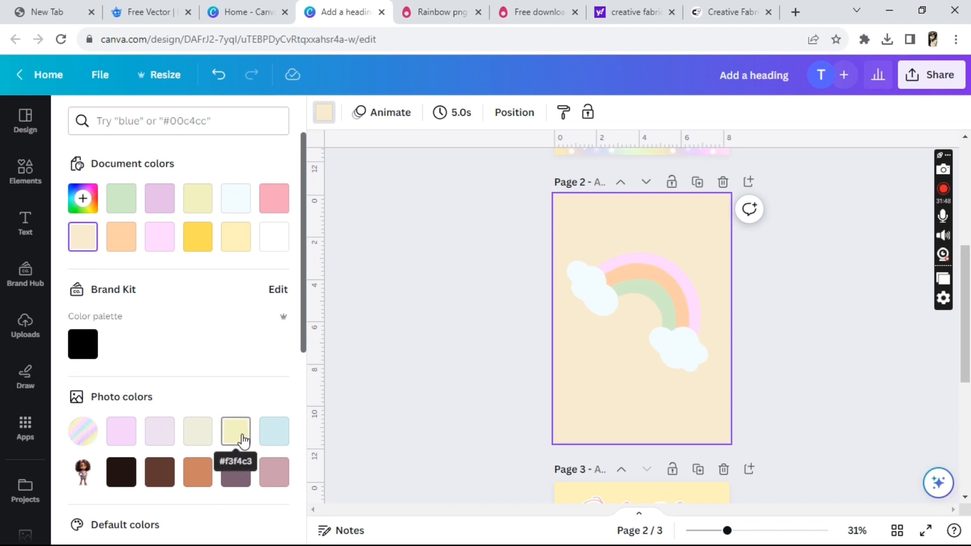
Fill page 2's background with the orange-brown photo color and lighten it to the custom peach #F8B698.
left_click(191, 476)
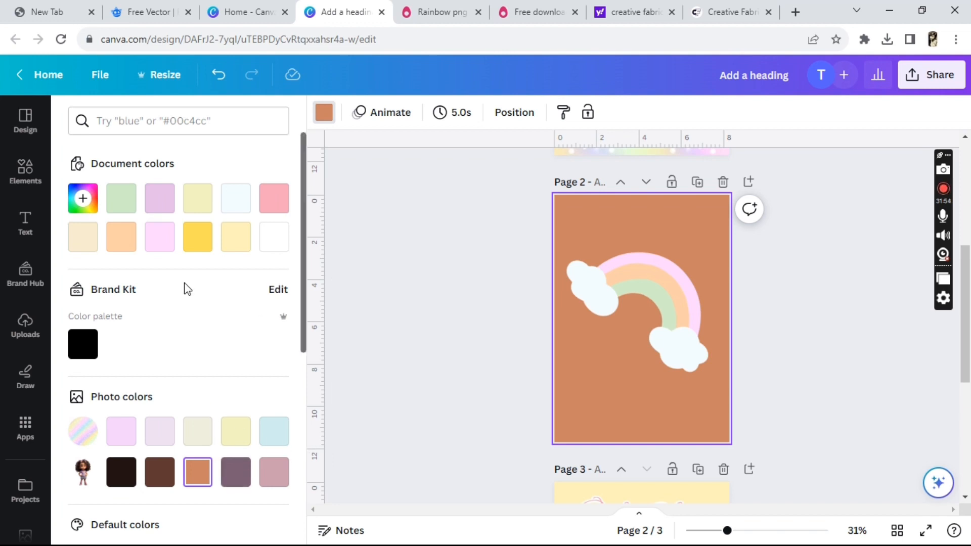
left_click(81, 201)
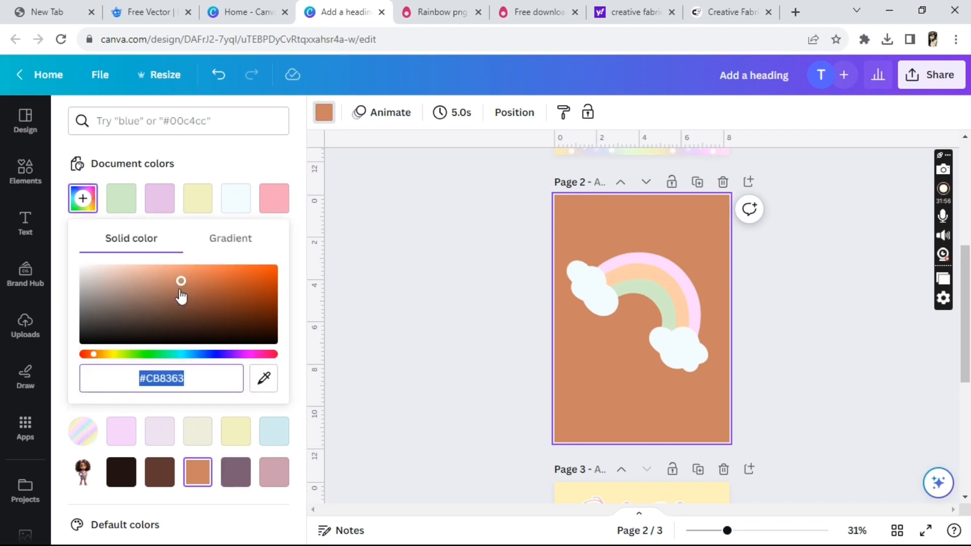
left_click_drag(181, 281, 174, 278)
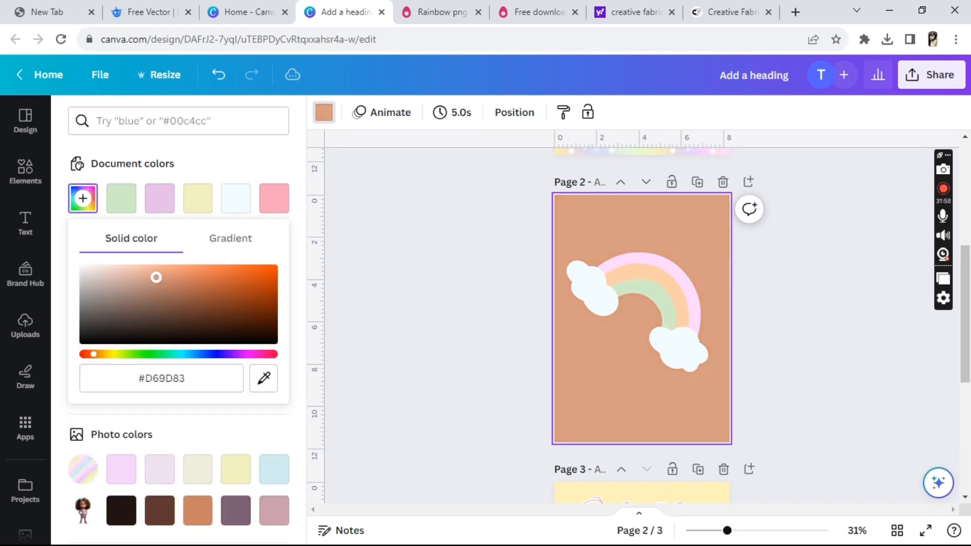
mouse_move(153, 277)
left_mouse_down()
mouse_move(150, 288)
mouse_move(123, 269)
mouse_move(156, 268)
left_mouse_up()
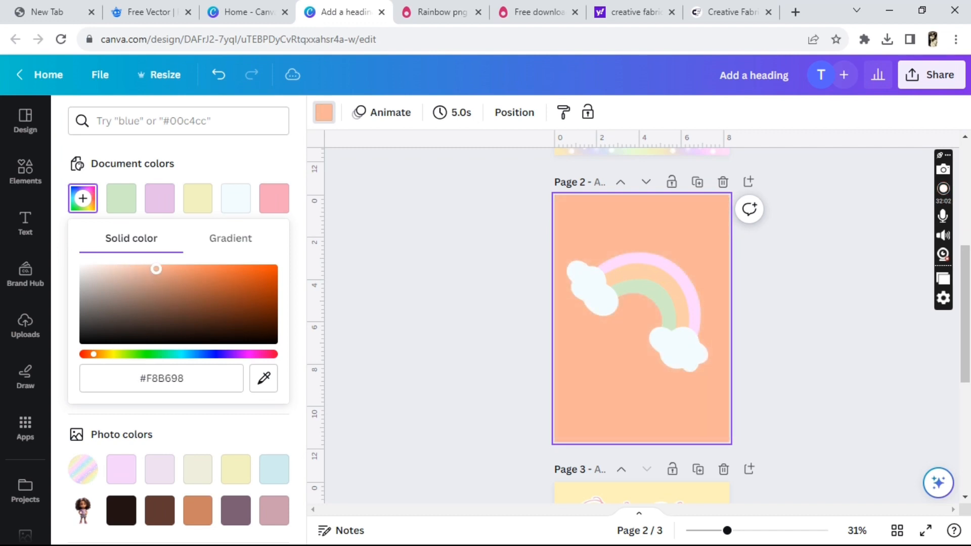
left_click(373, 438)
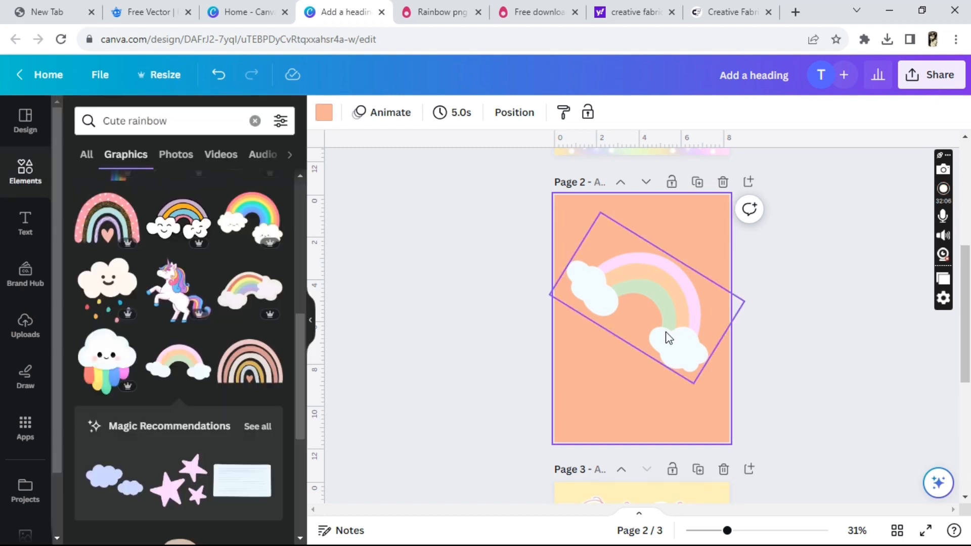
Enlarge the tilted pastel rainbow slightly so that it spans nearly the full width of page 2.
left_click(669, 338)
left_click_drag(695, 387, 702, 406)
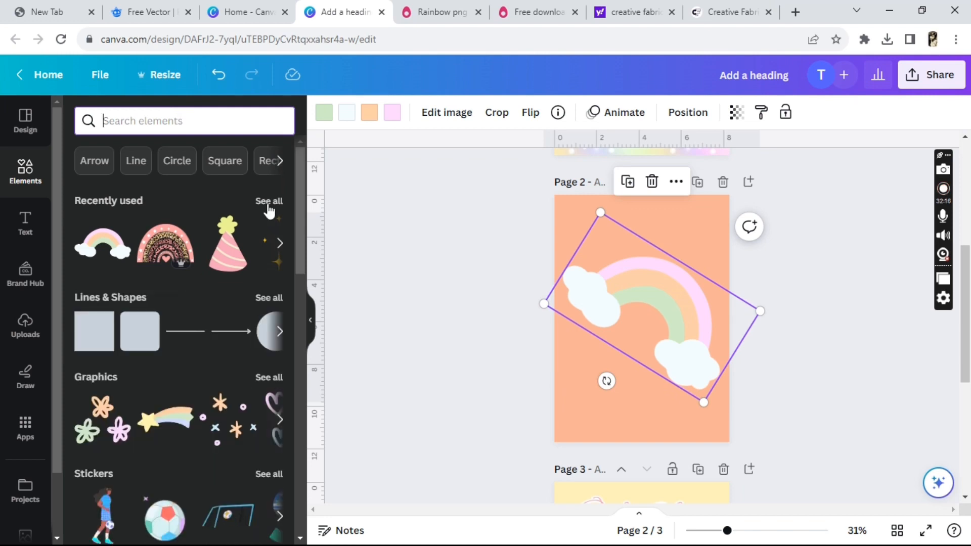
Add the recently used pink party hat to page 2, tilt it clockwise, shrink it to about 1.5 by 2.2 and place it above the rainbow's left cloud.
left_click(235, 255)
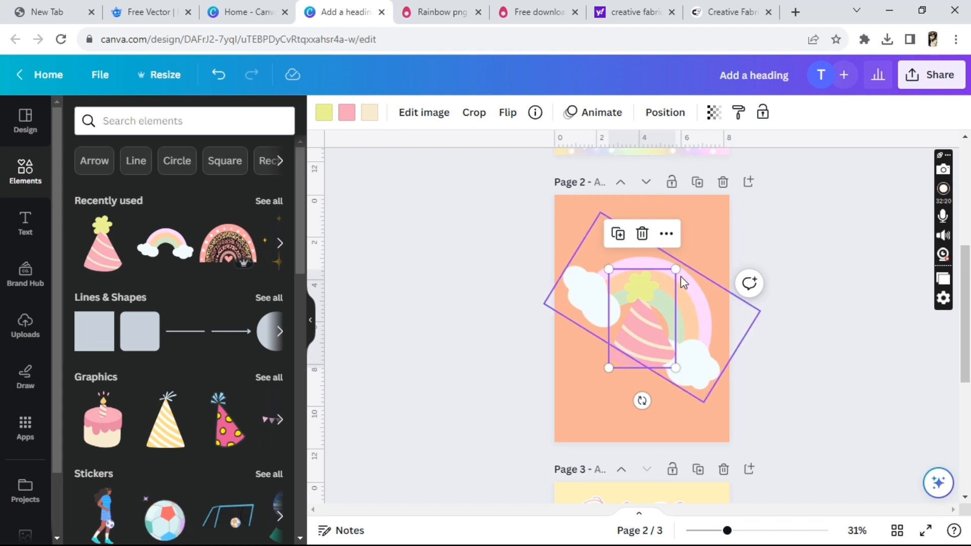
left_click_drag(641, 401, 607, 397)
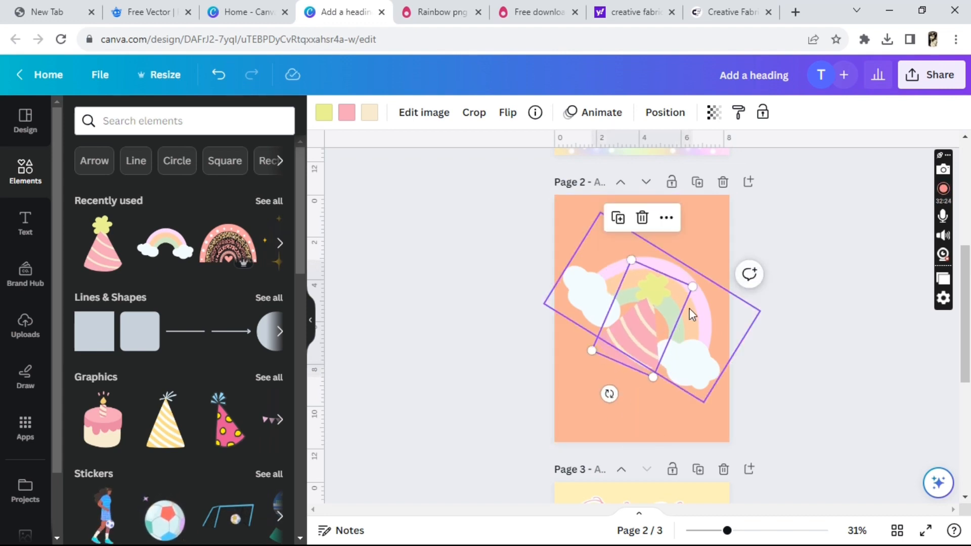
left_click_drag(692, 286, 669, 306)
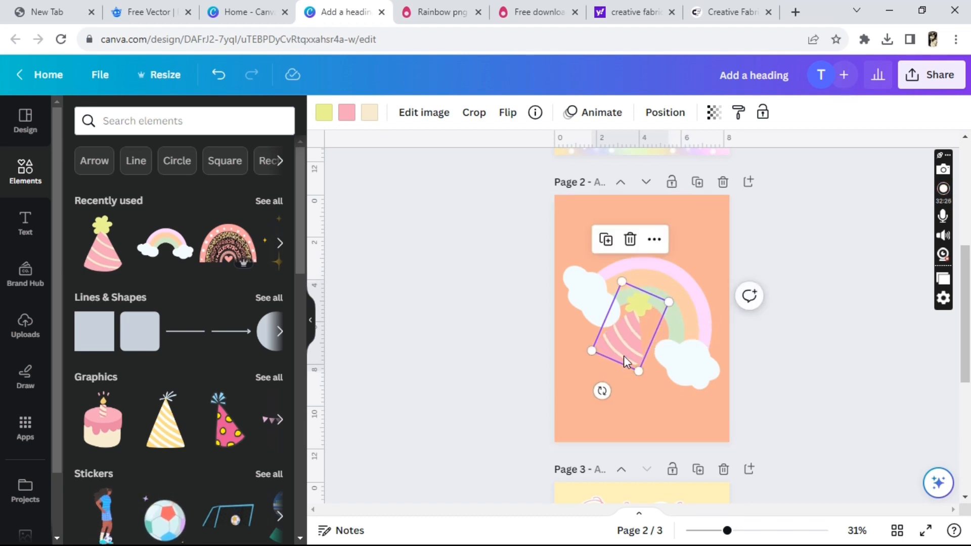
left_click_drag(625, 349, 601, 251)
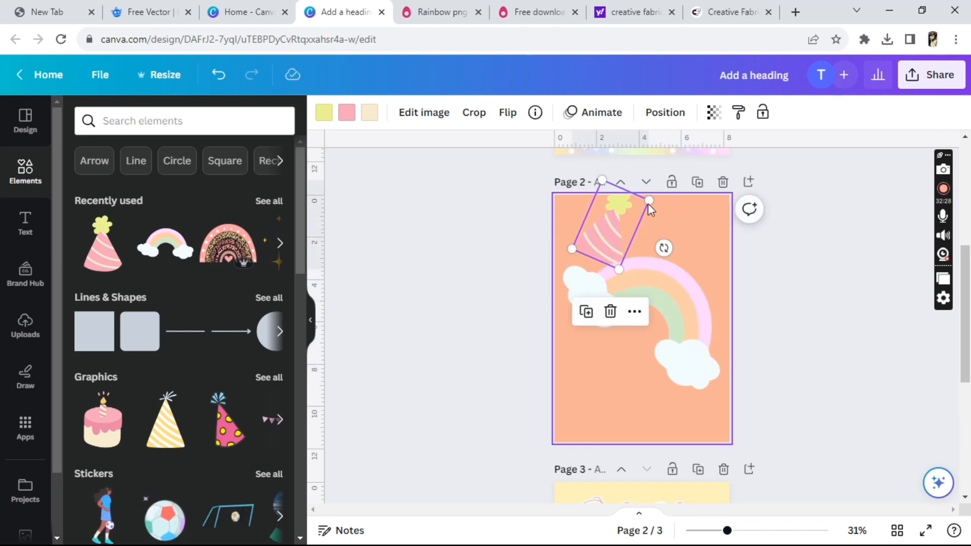
left_click_drag(647, 216, 628, 226)
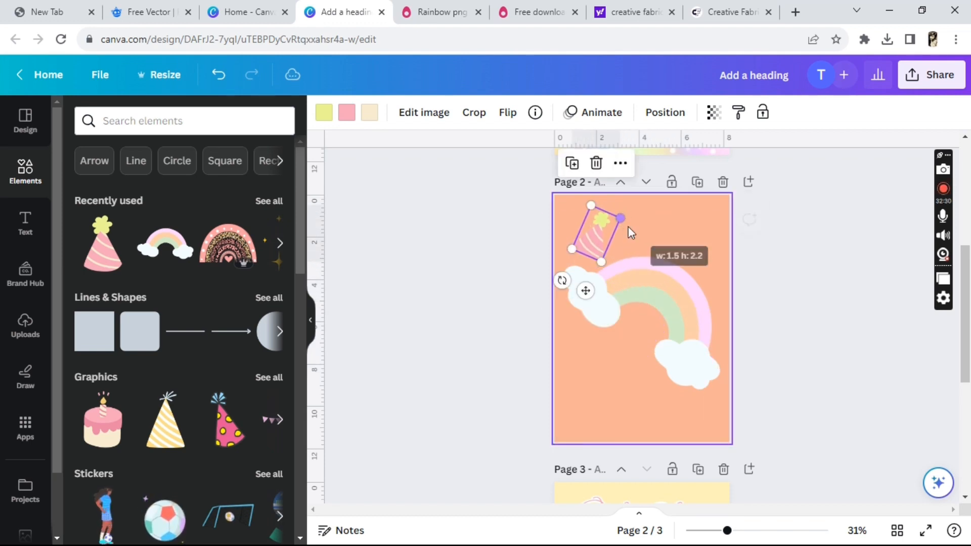
left_click_drag(585, 281, 594, 292)
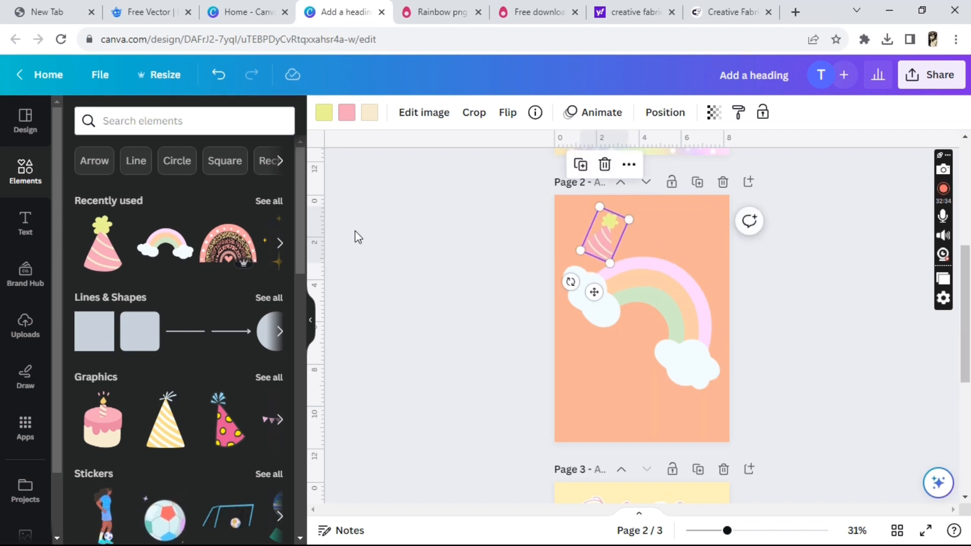
Recolor the party hat's yellow-green pompom with the pale pink document color #fed7fe.
left_click(324, 113)
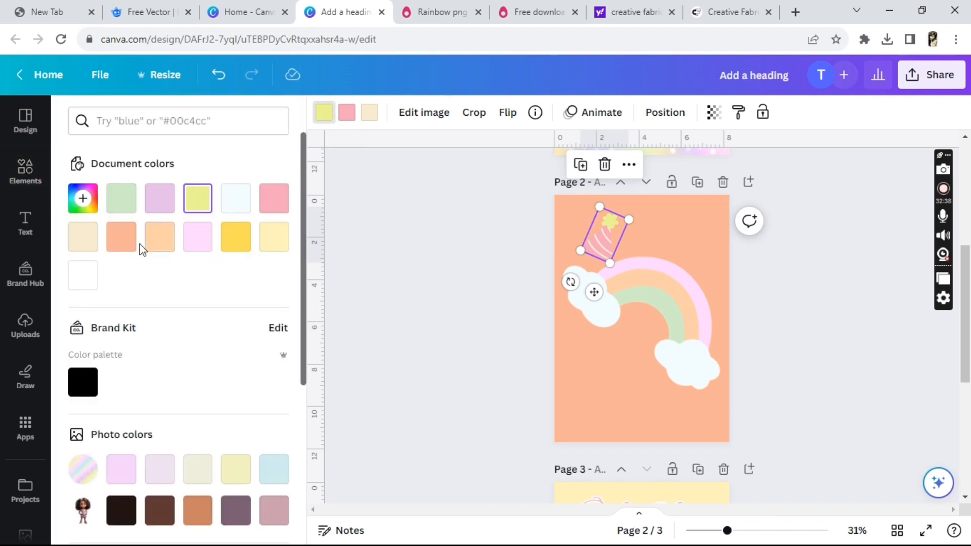
left_click(195, 249)
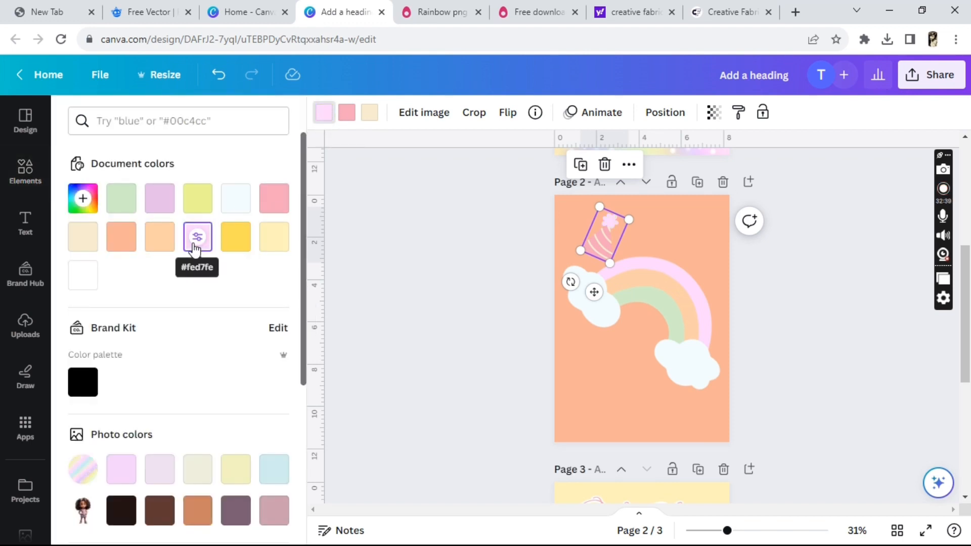
left_click(401, 308)
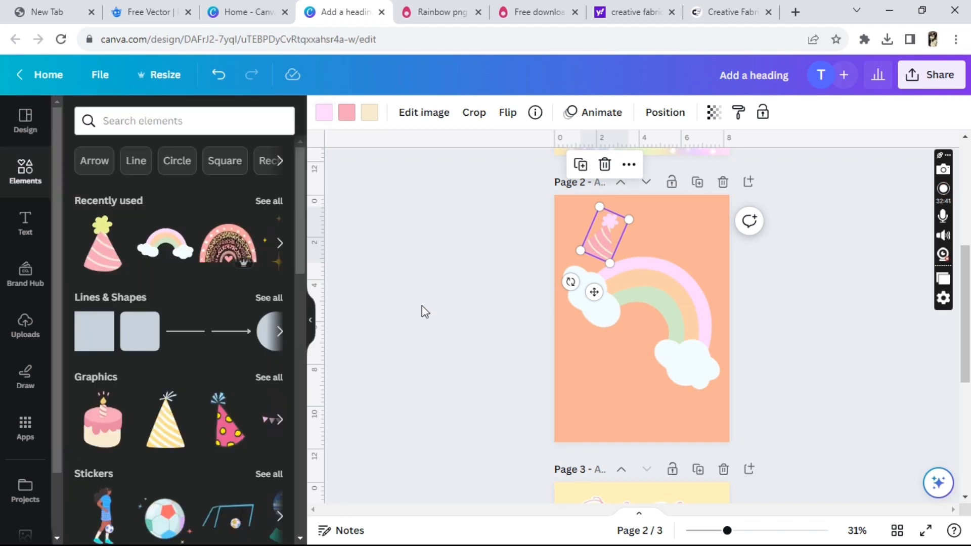
Tilt the party hat counterclockwise and move it into page 2's upper-left corner.
left_click(511, 295)
left_click(604, 248)
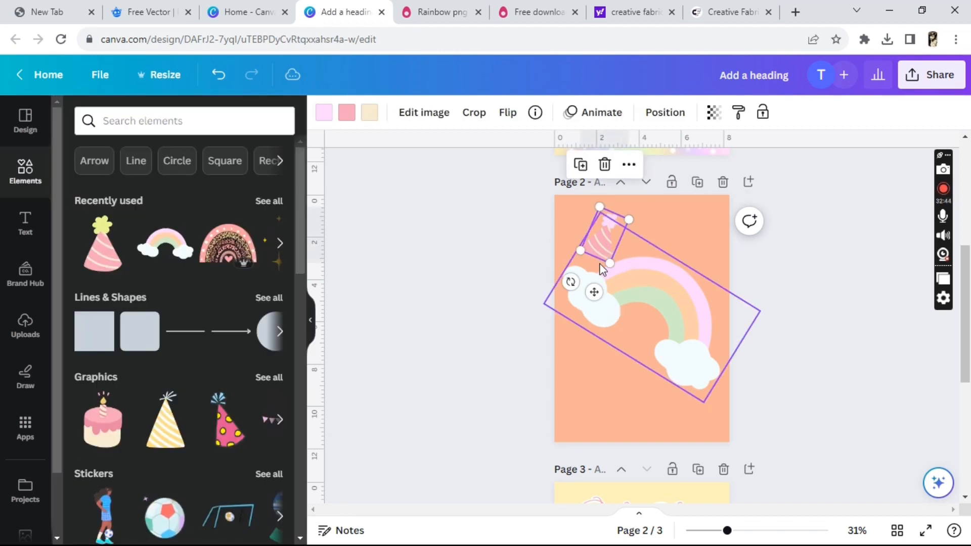
left_click_drag(594, 287, 604, 253)
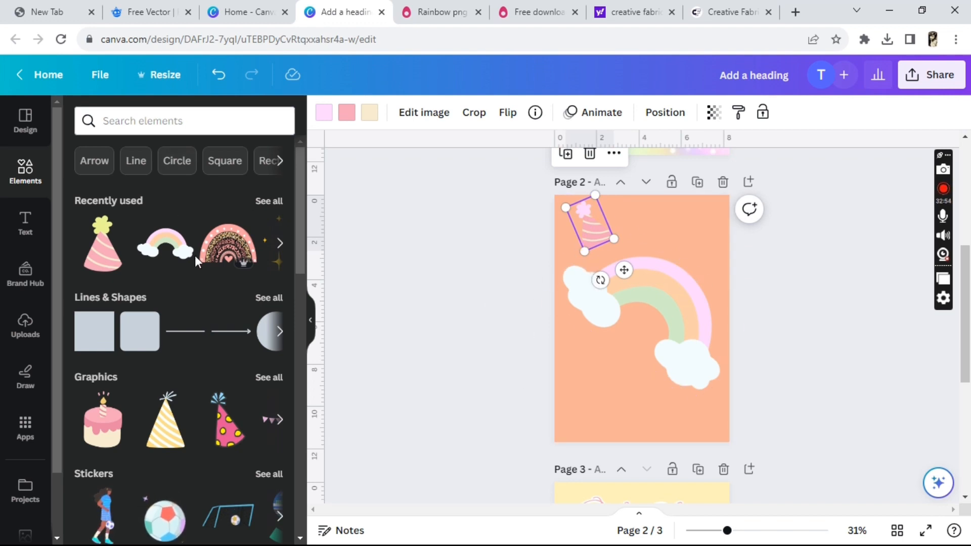
Add the pink birthday cake graphic to page 2, shrink it and place it in the page's lower-left corner below the rainbow.
left_click(117, 421)
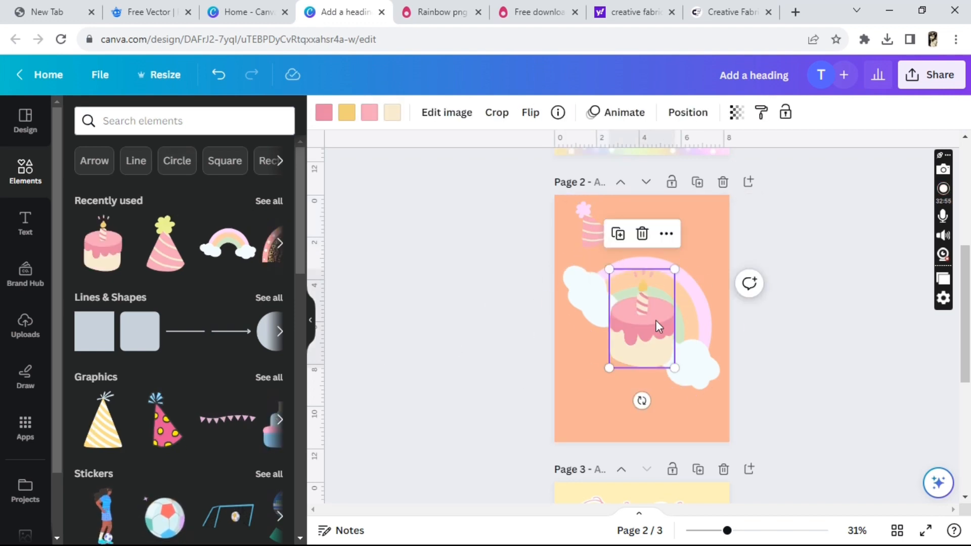
left_click_drag(677, 269, 646, 314)
left_click_drag(633, 351, 582, 405)
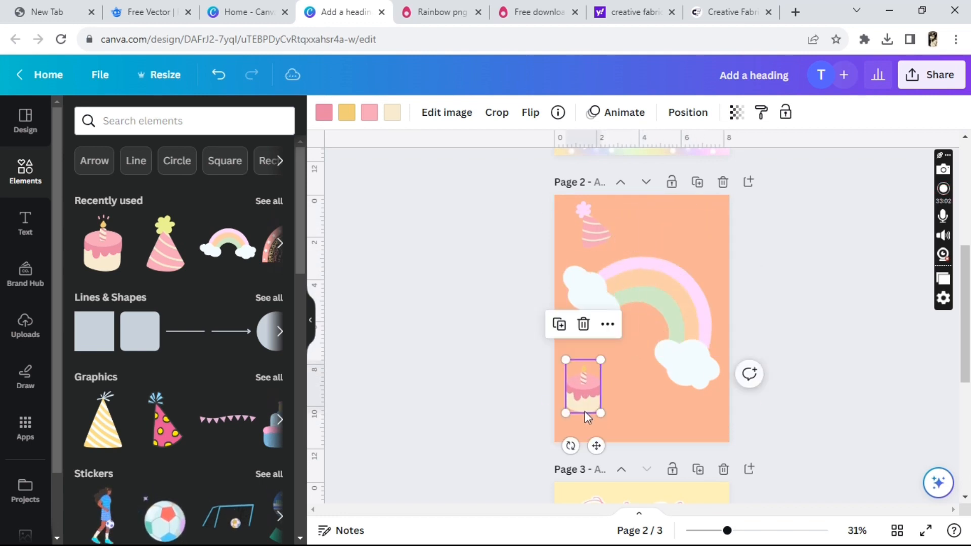
Tilt the birthday cake in page 2's lower-left corner slightly counterclockwise.
left_click_drag(571, 445, 584, 448)
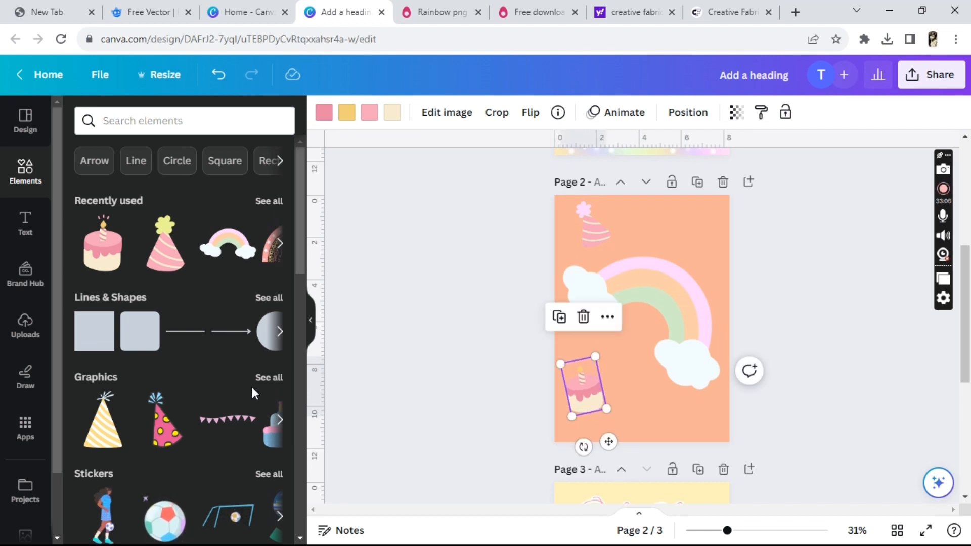
left_click(279, 419)
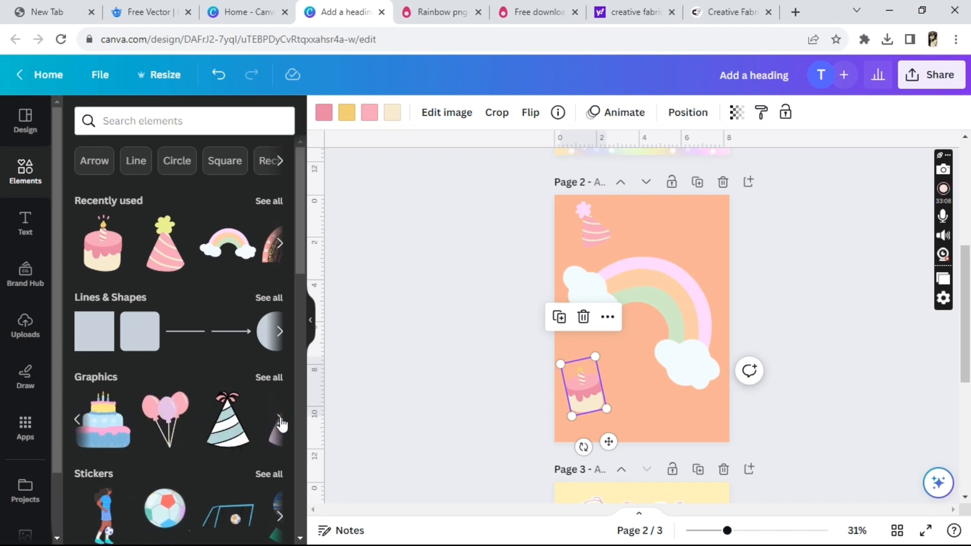
left_click(194, 415)
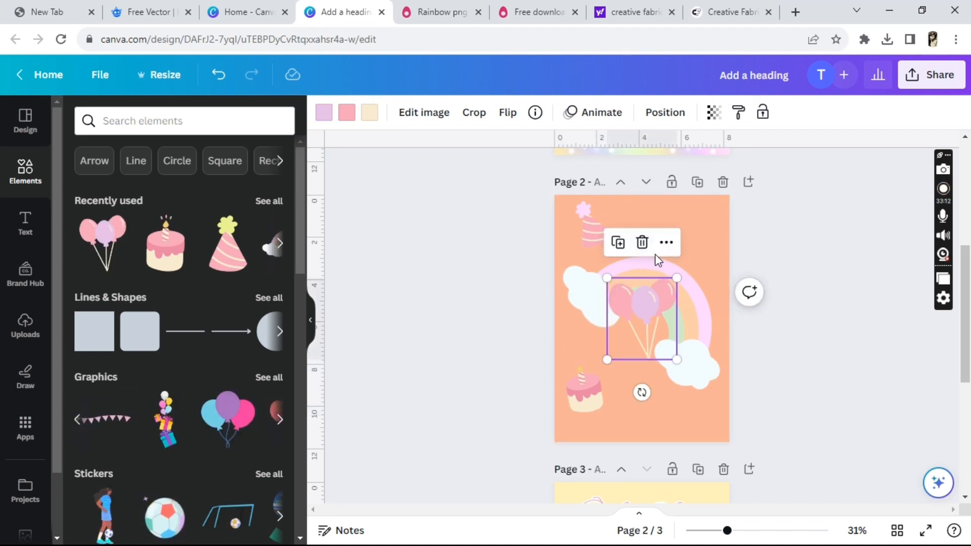
left_click(642, 242)
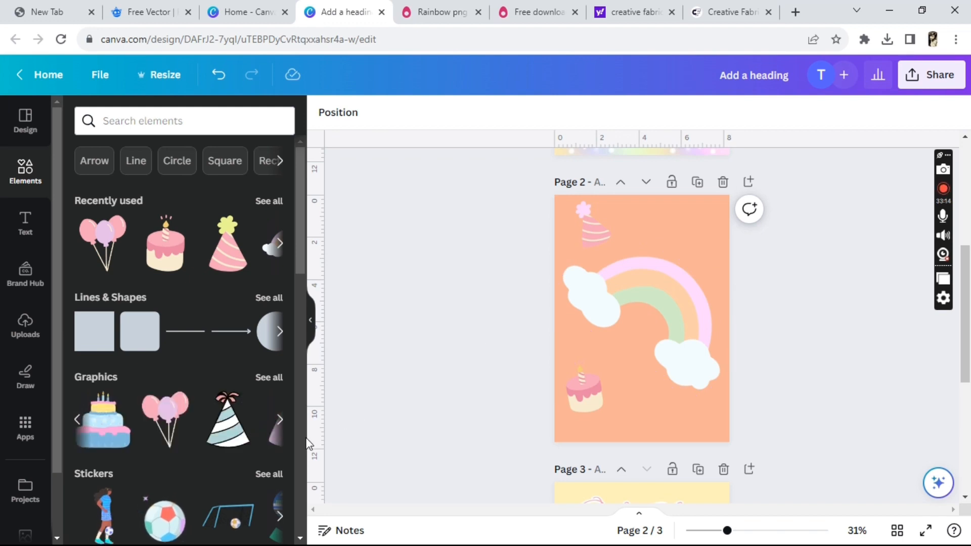
Add the single yellow balloon graphic to page 2, shrink it, place it in the upper-right corner and send it backward behind the rainbow.
left_click(280, 419)
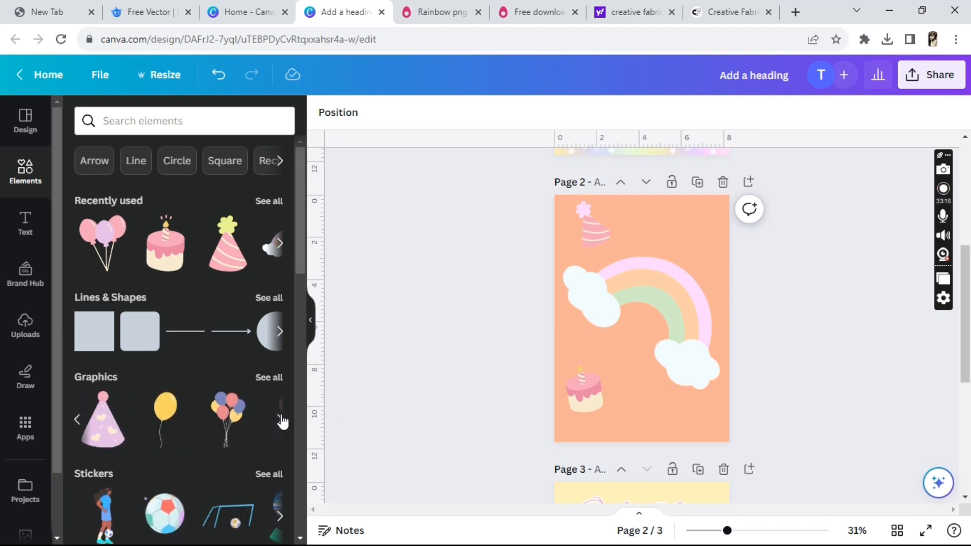
left_click(164, 415)
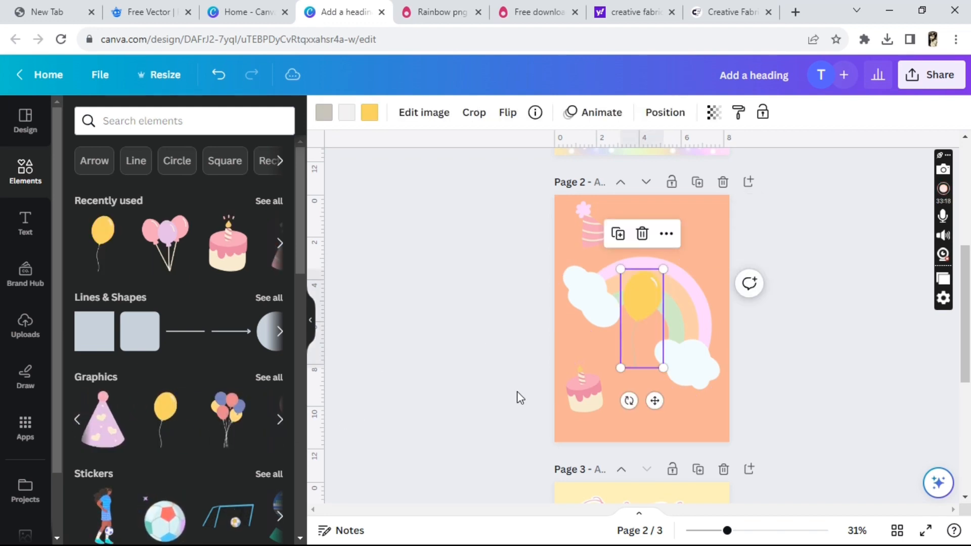
left_click_drag(668, 273, 689, 234)
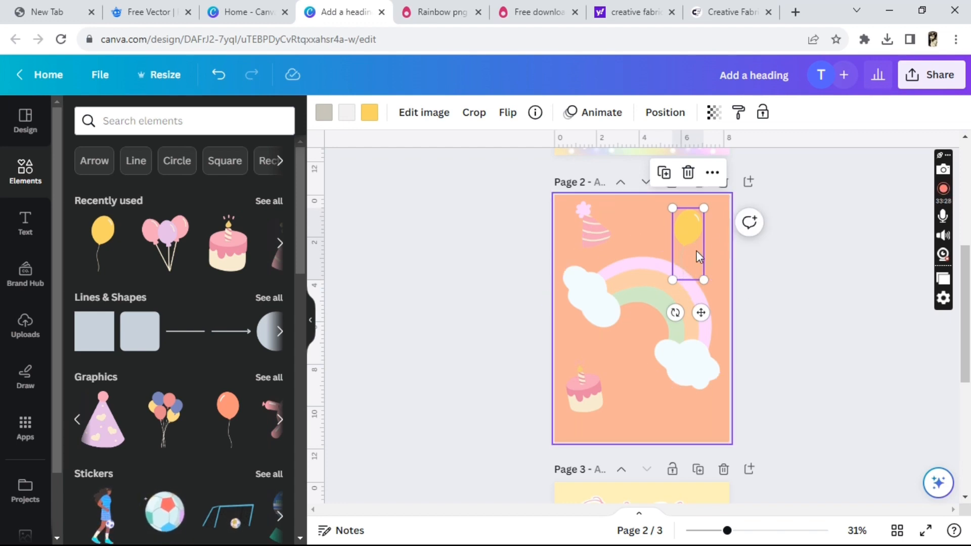
left_click(713, 175)
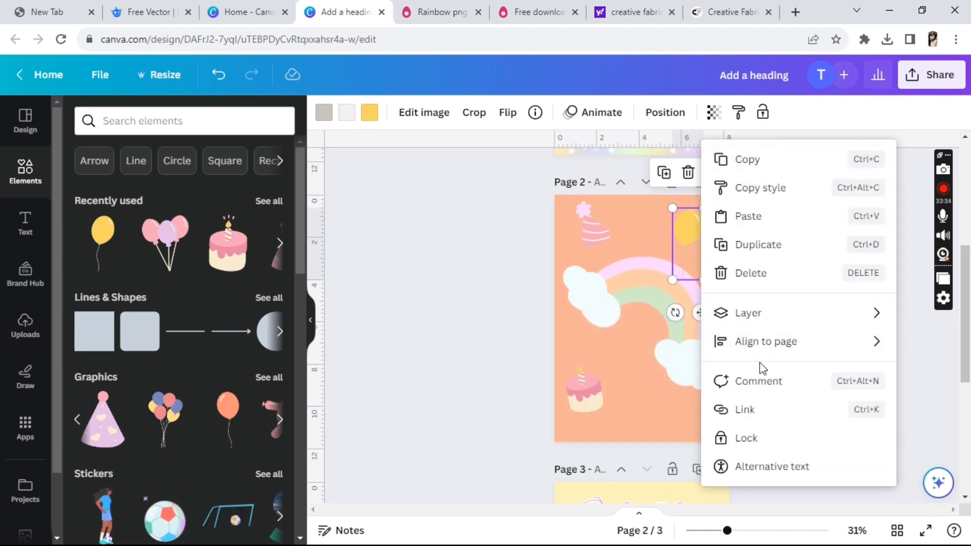
mouse_move(787, 321)
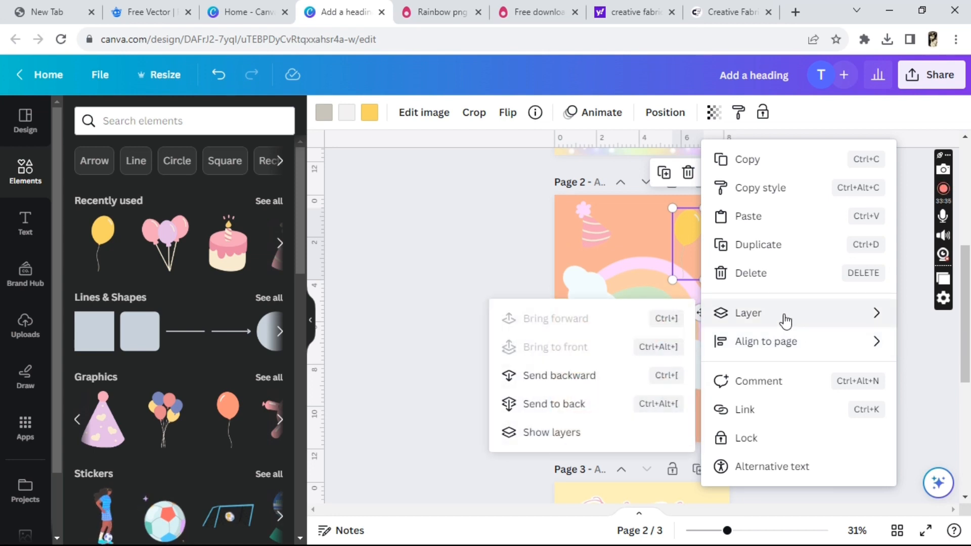
left_click(586, 375)
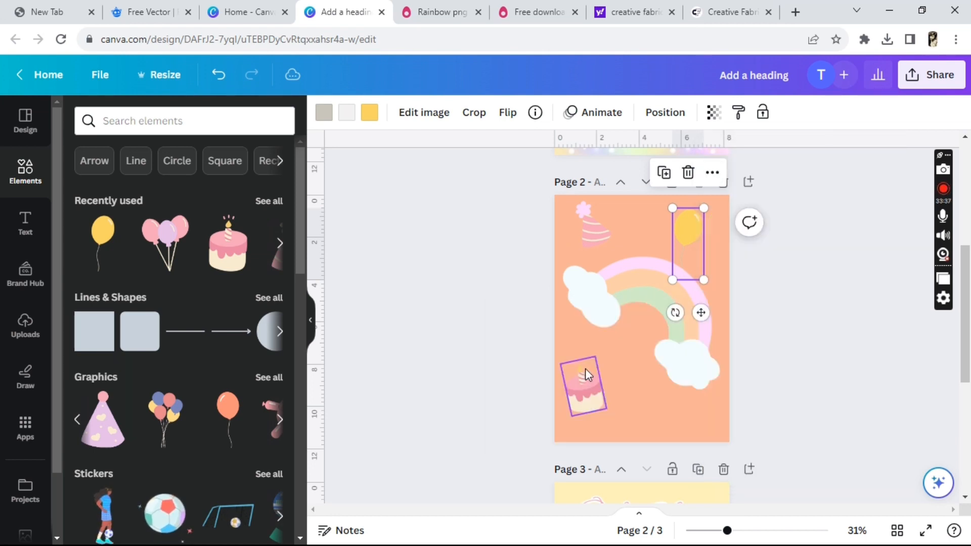
left_click(817, 406)
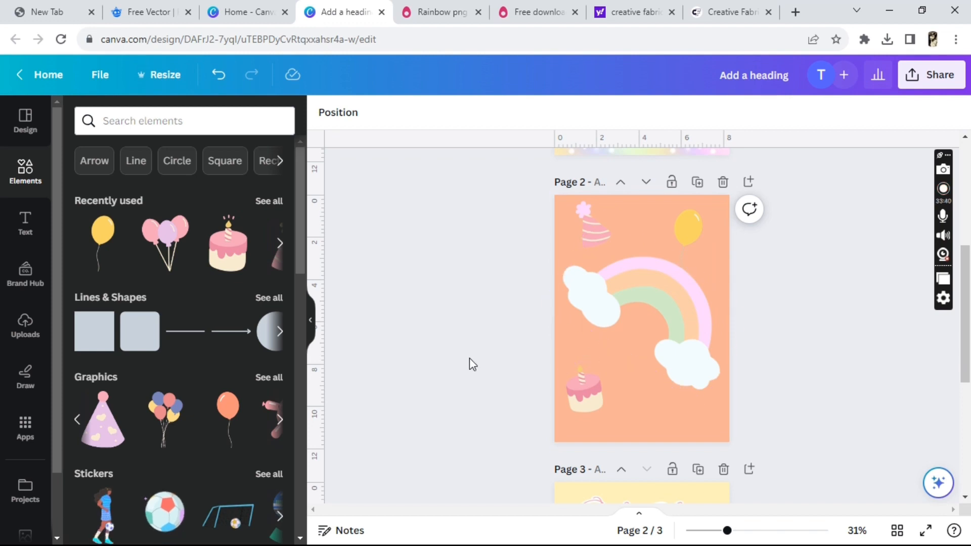
left_click(280, 419)
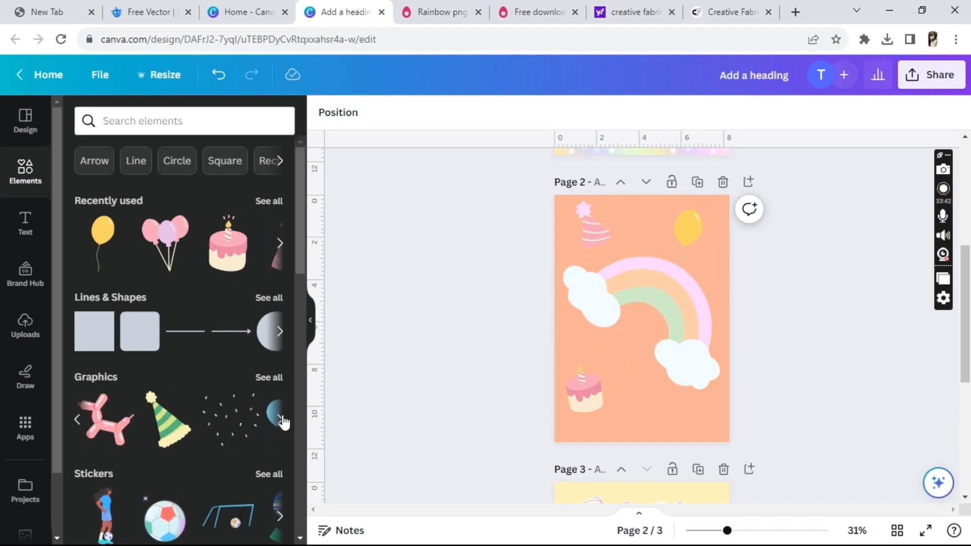
left_click(228, 420)
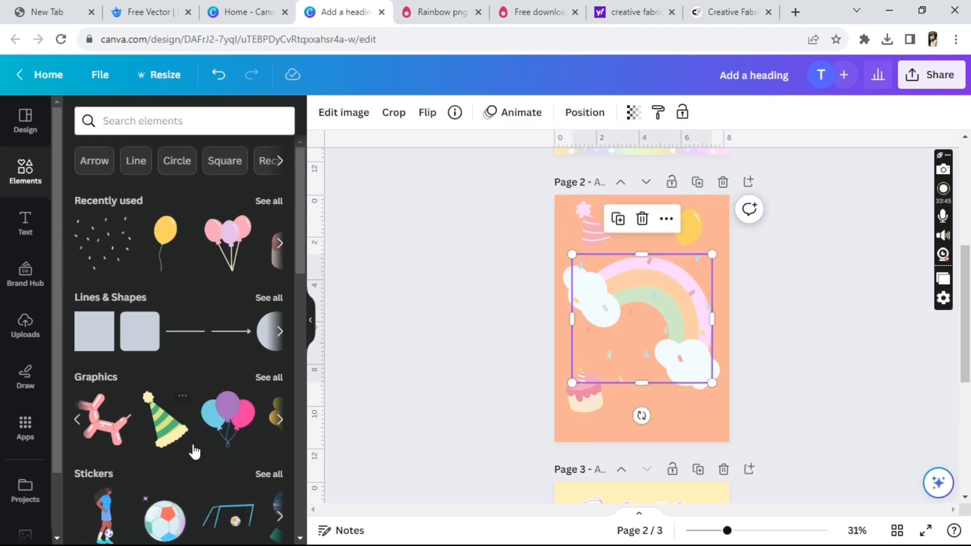
right_click(647, 303)
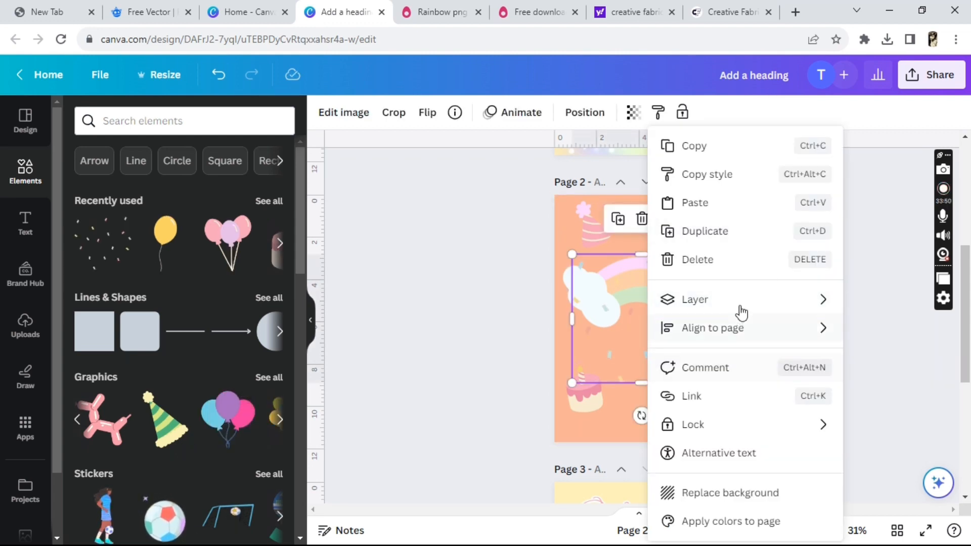
mouse_move(739, 310)
left_click(529, 363)
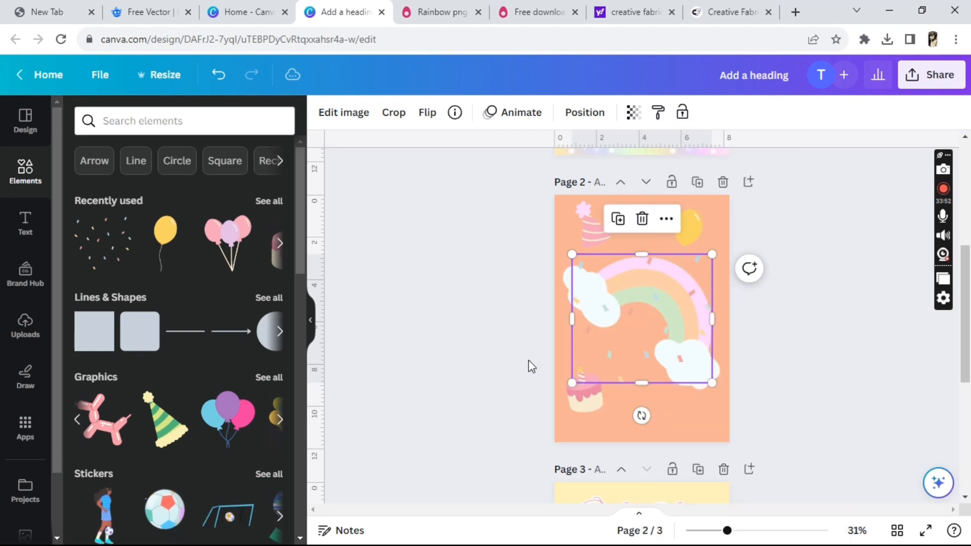
left_click(529, 360)
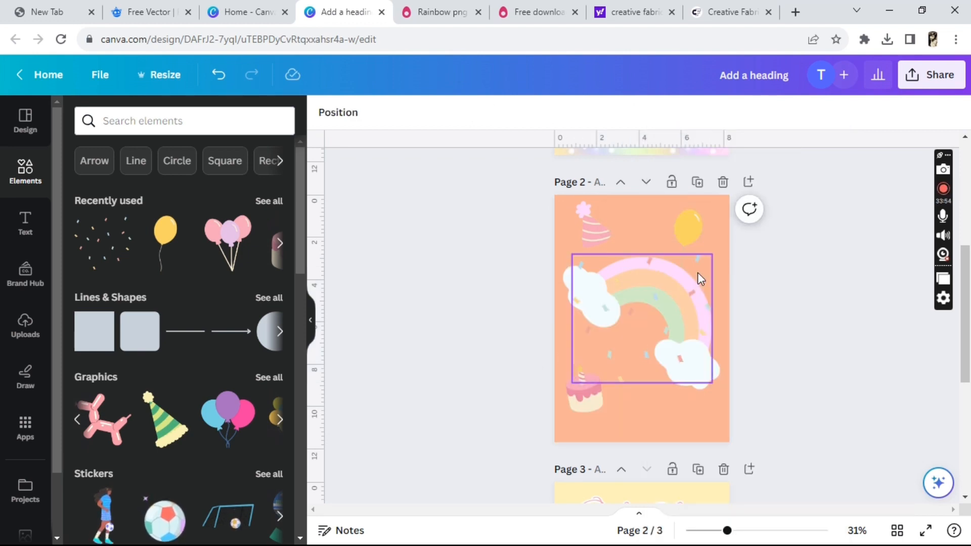
right_click(698, 255)
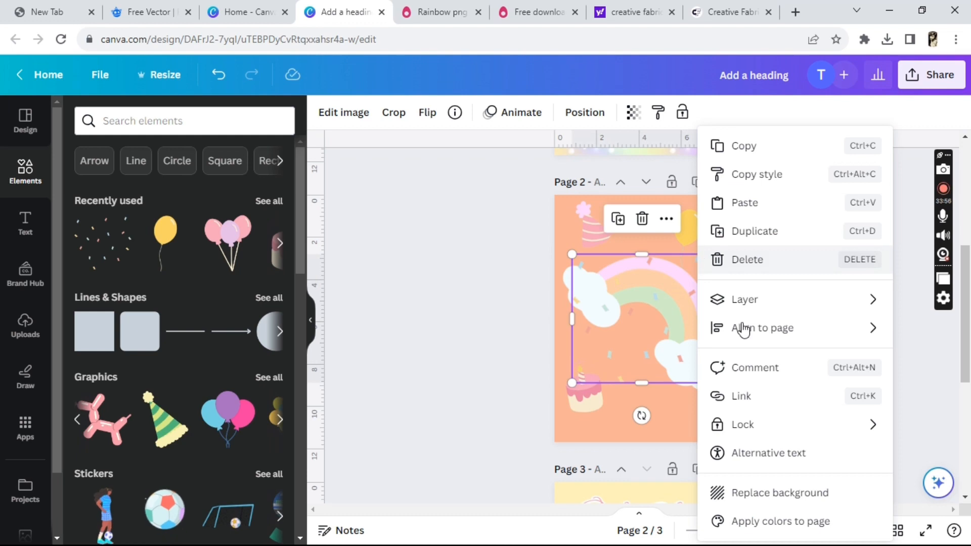
mouse_move(732, 298)
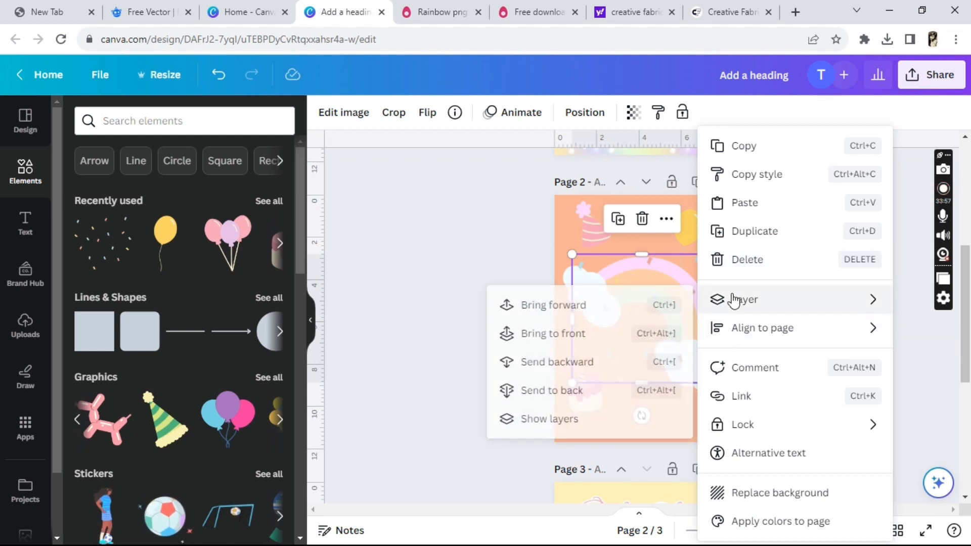
left_click(592, 362)
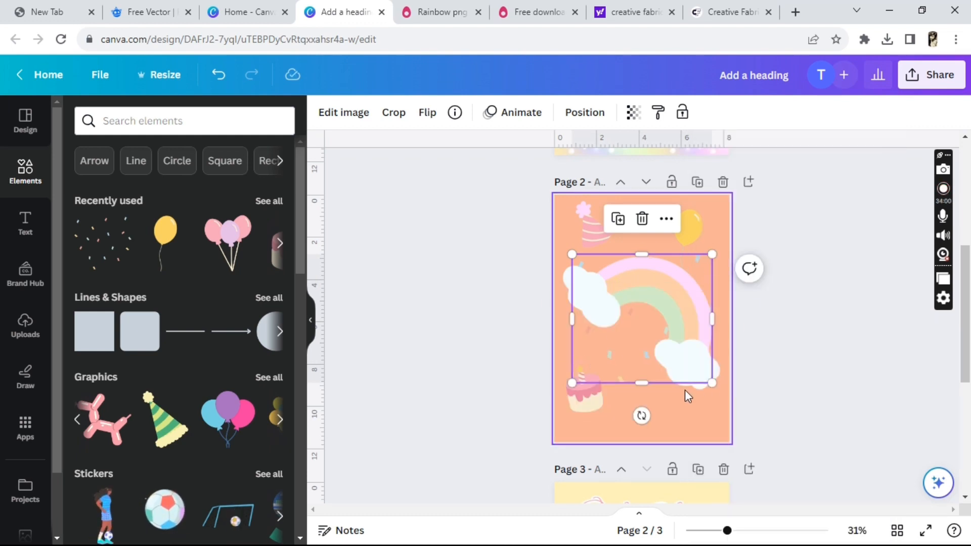
left_click_drag(713, 387, 715, 434)
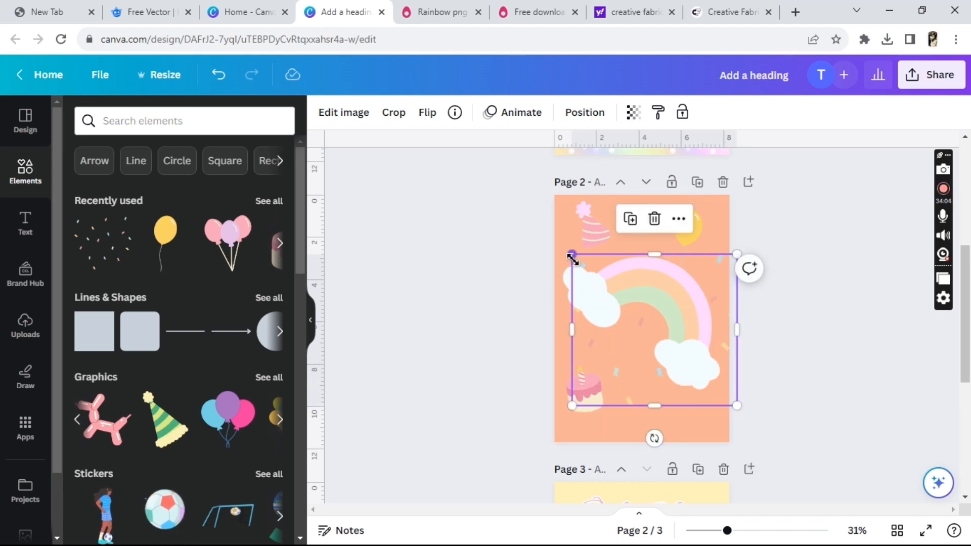
left_click_drag(573, 255, 560, 227)
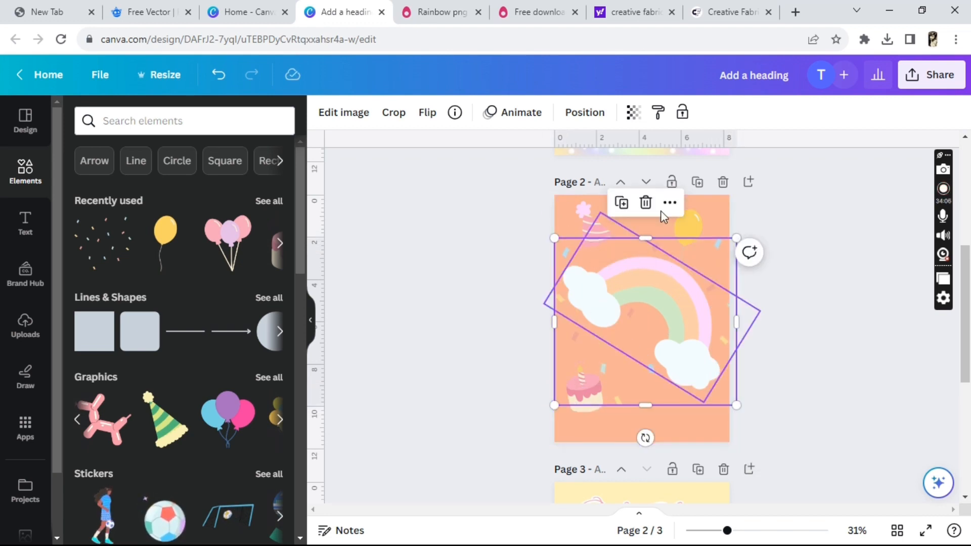
left_click(647, 202)
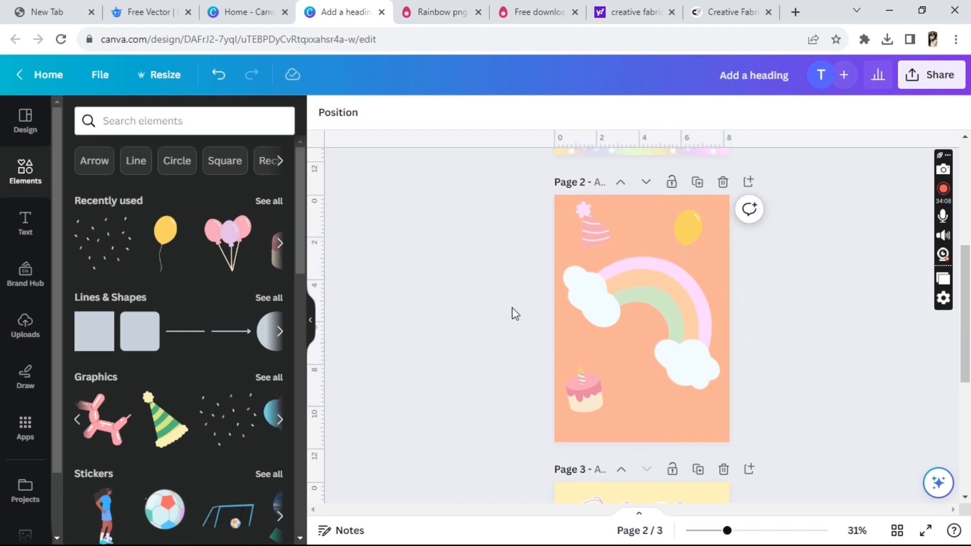
Try several document and photo colors on page 2's background and settle on the light blue photo color.
left_click(662, 217)
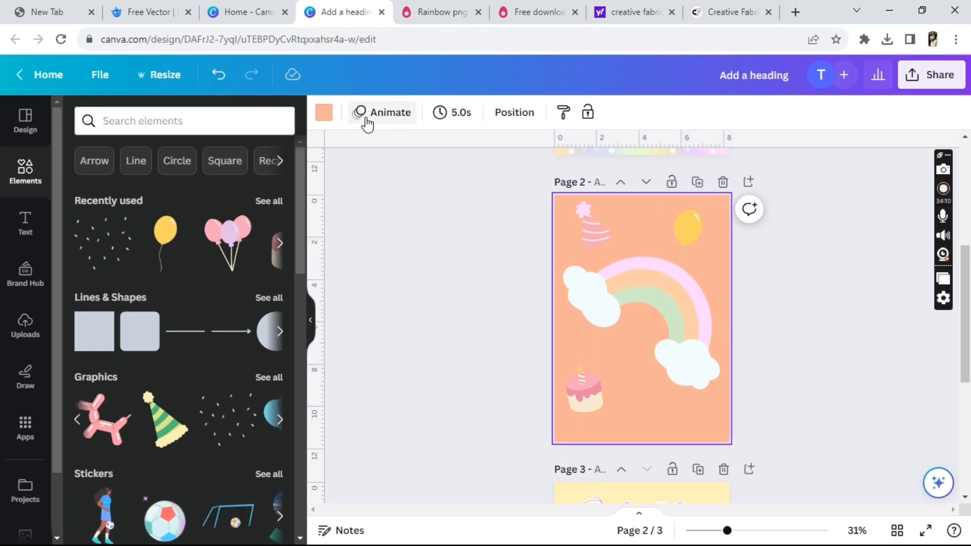
left_click(323, 120)
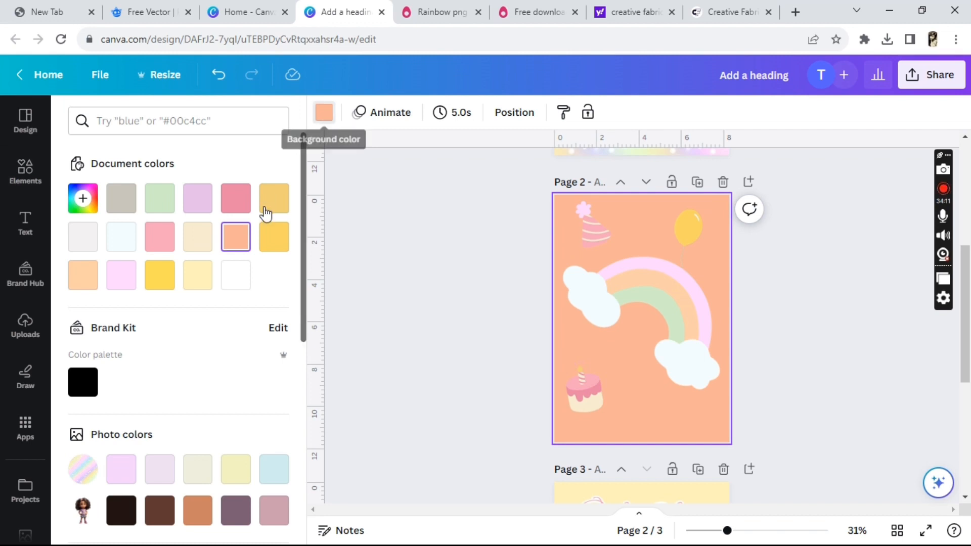
left_click(203, 284)
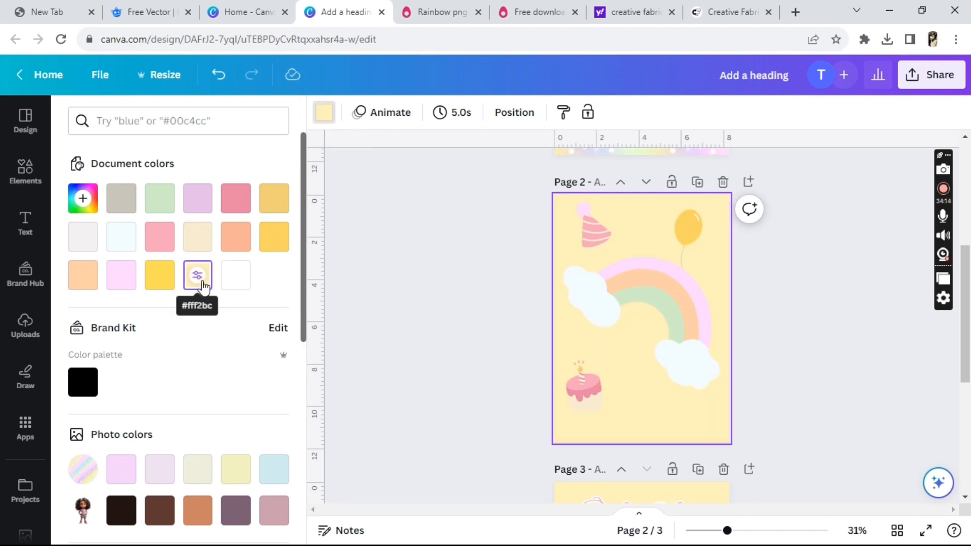
left_click(251, 286)
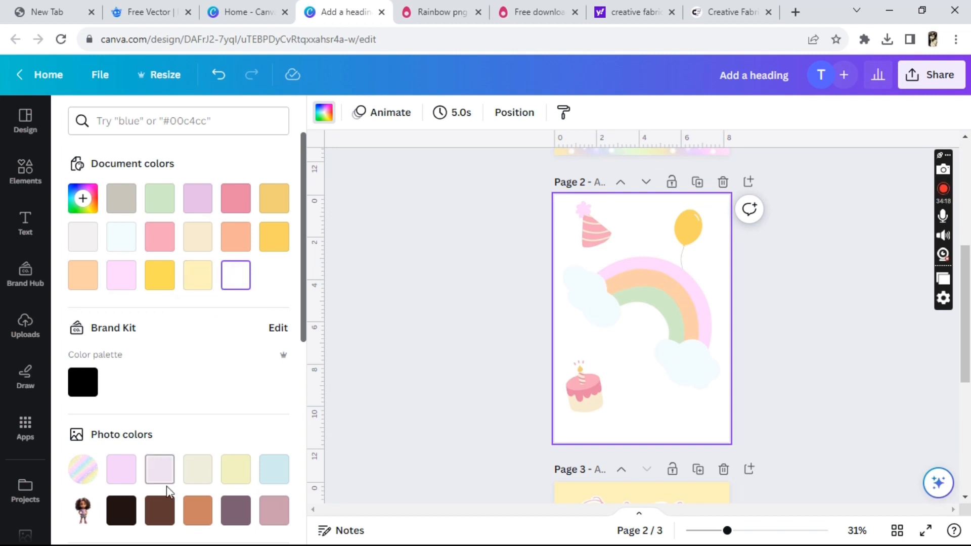
left_click(190, 506)
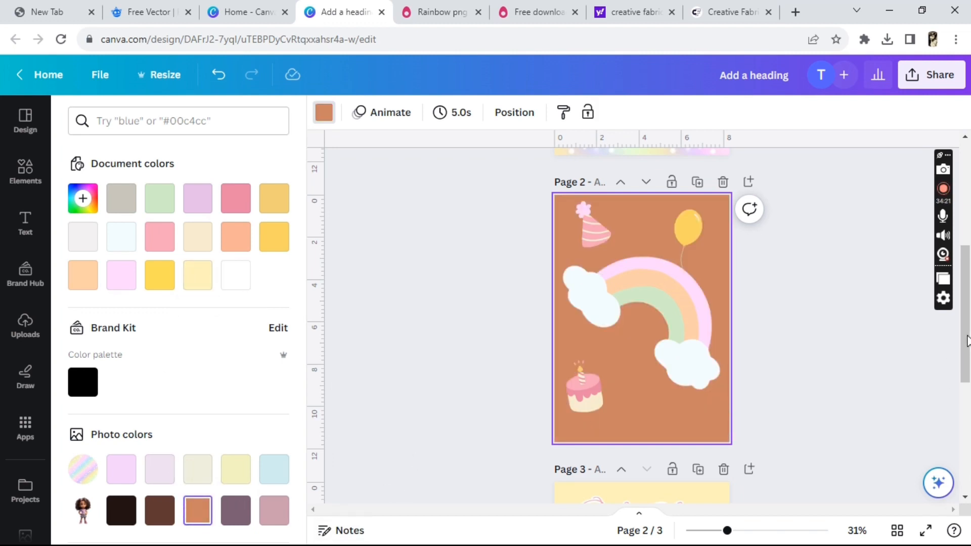
left_click_drag(966, 341, 968, 371)
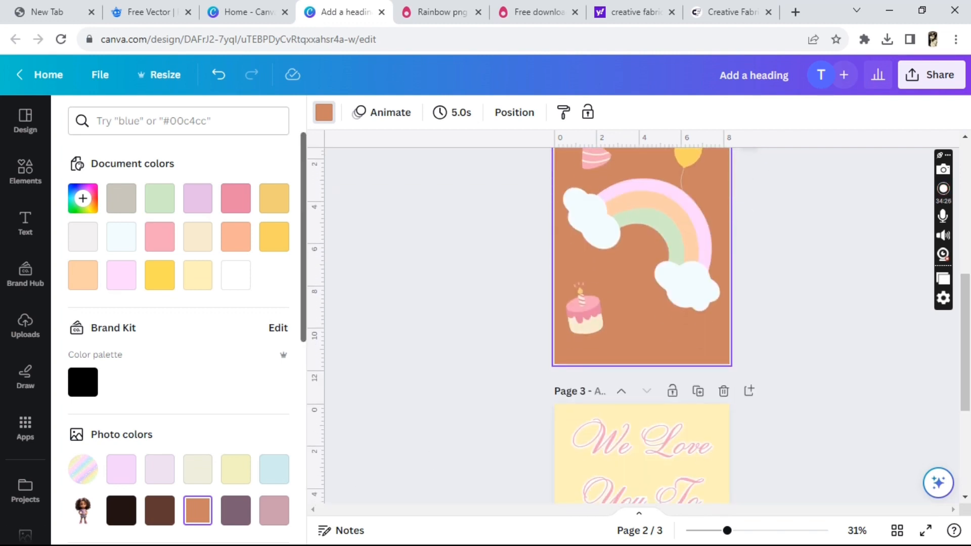
left_click(119, 481)
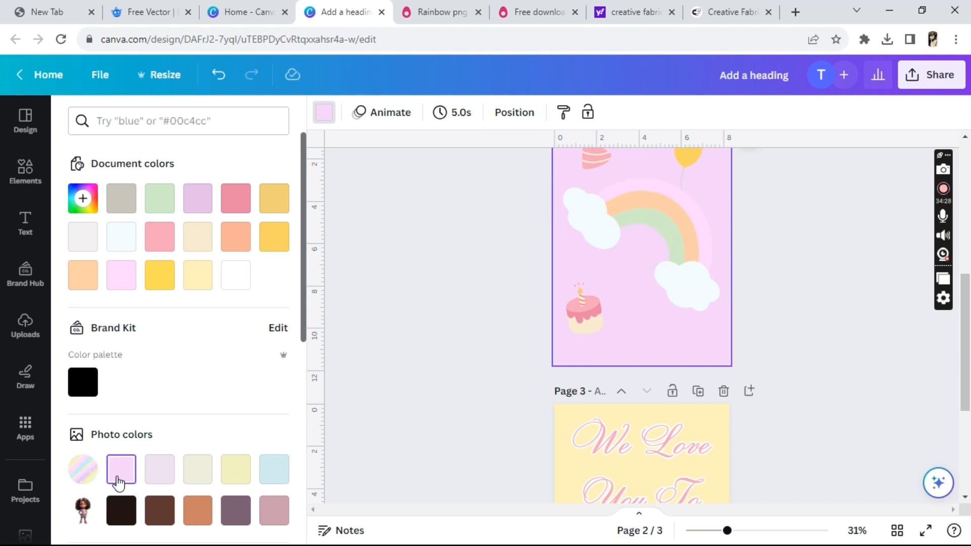
left_click(160, 480)
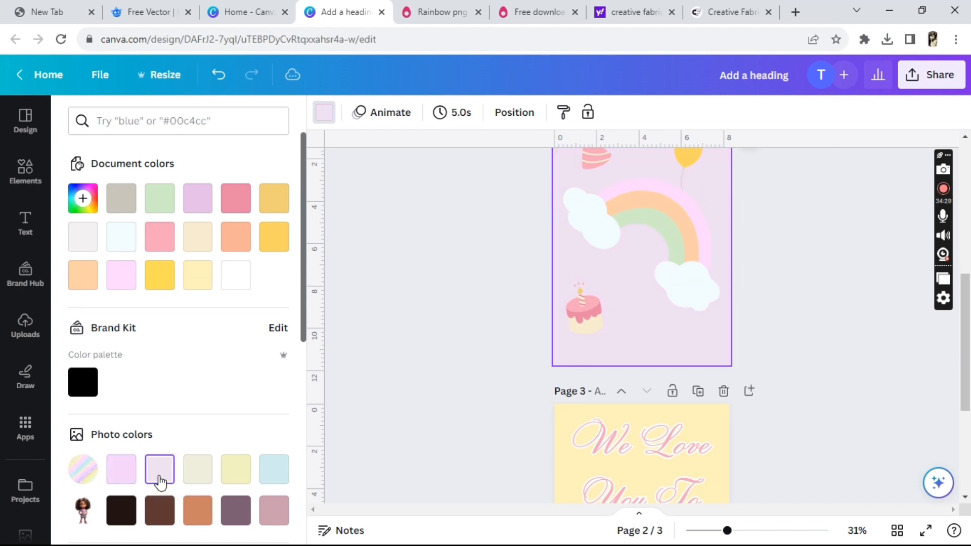
left_click(188, 480)
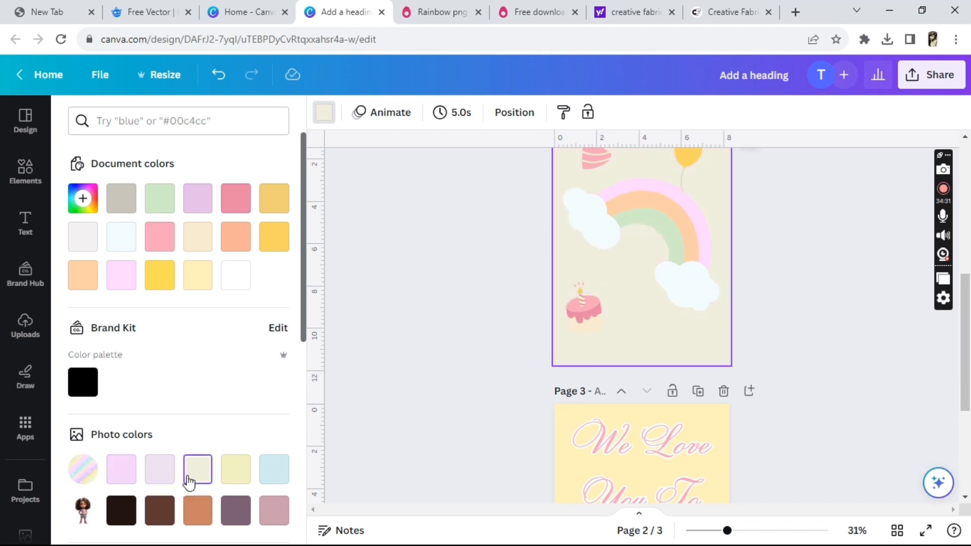
left_click(269, 488)
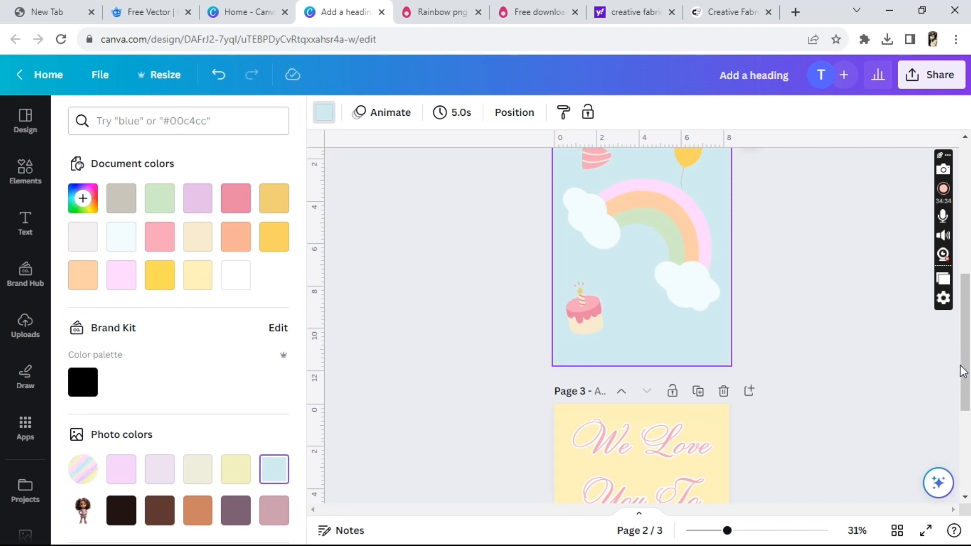
scroll(964, 354, "up", 2)
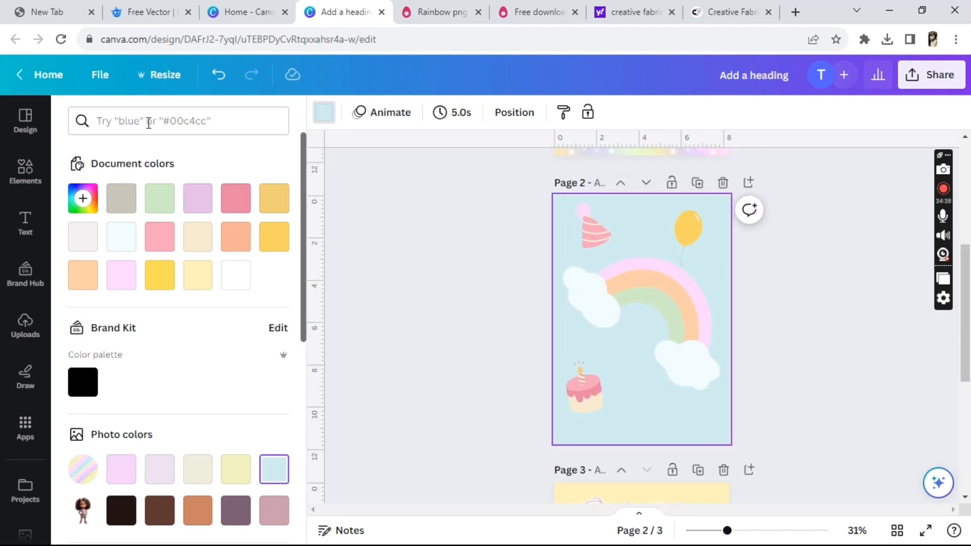
Search the elements library for sprinkles.
left_click(41, 177)
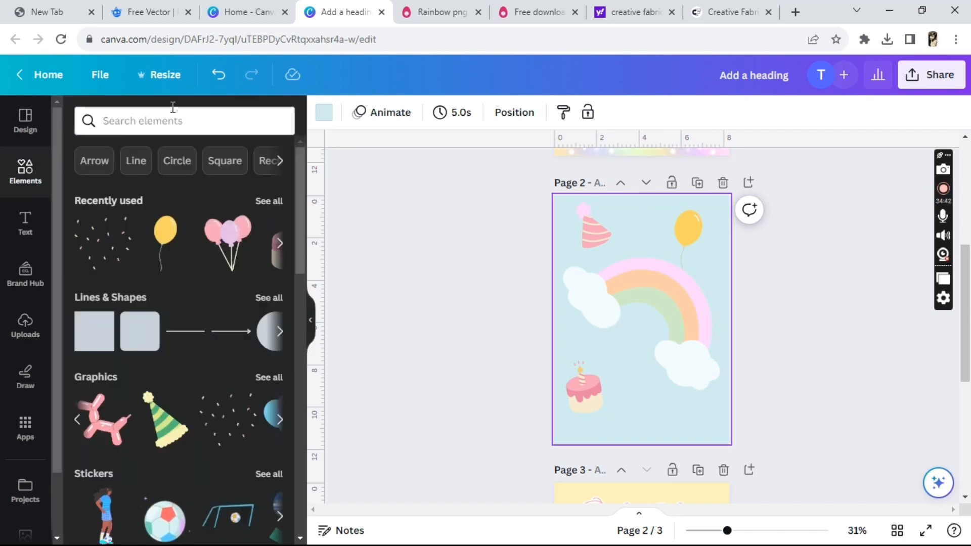
left_click(168, 129)
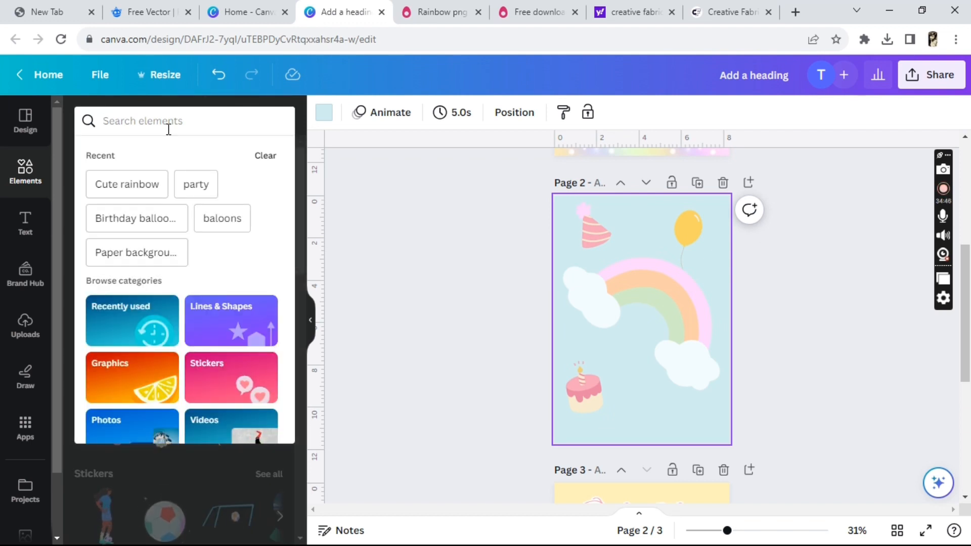
type("spr")
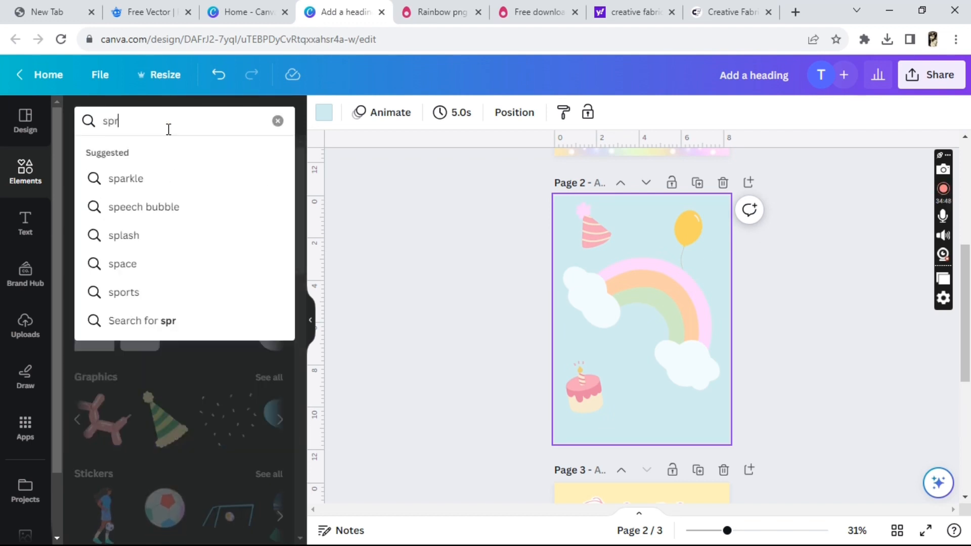
type("inkles")
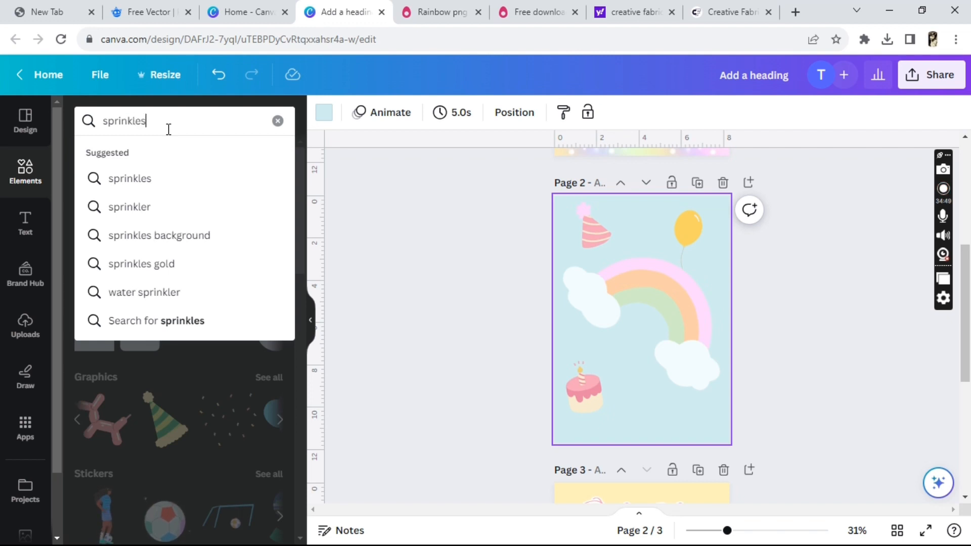
key("Return")
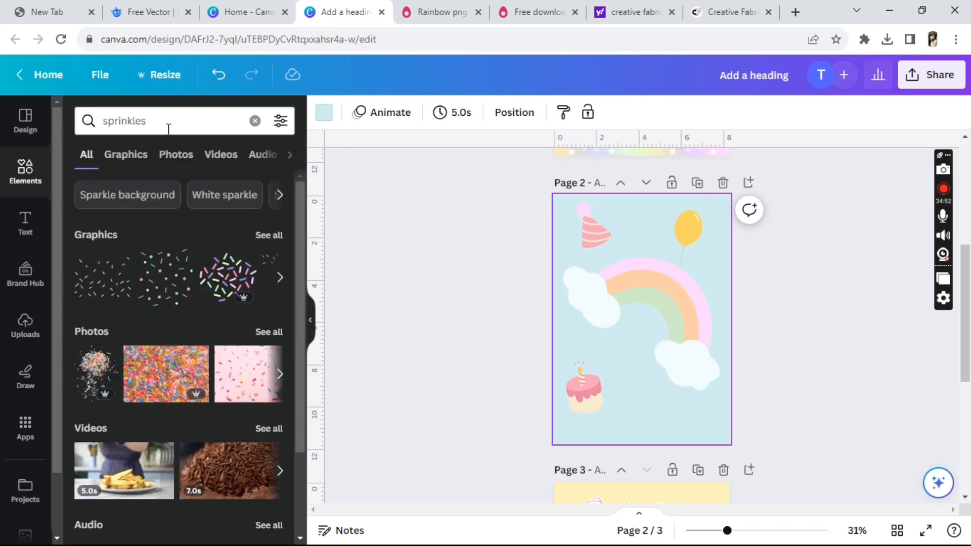
Try the fine dark sprinkles graphic on page 2, aligned to the page's upper-left corner and enlarged beyond its right edge.
left_click(280, 277)
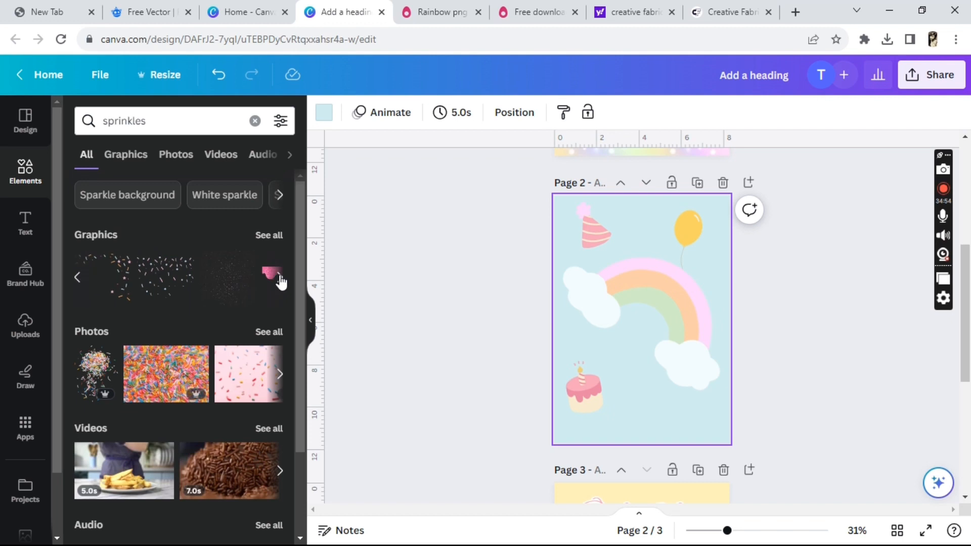
left_click(243, 281)
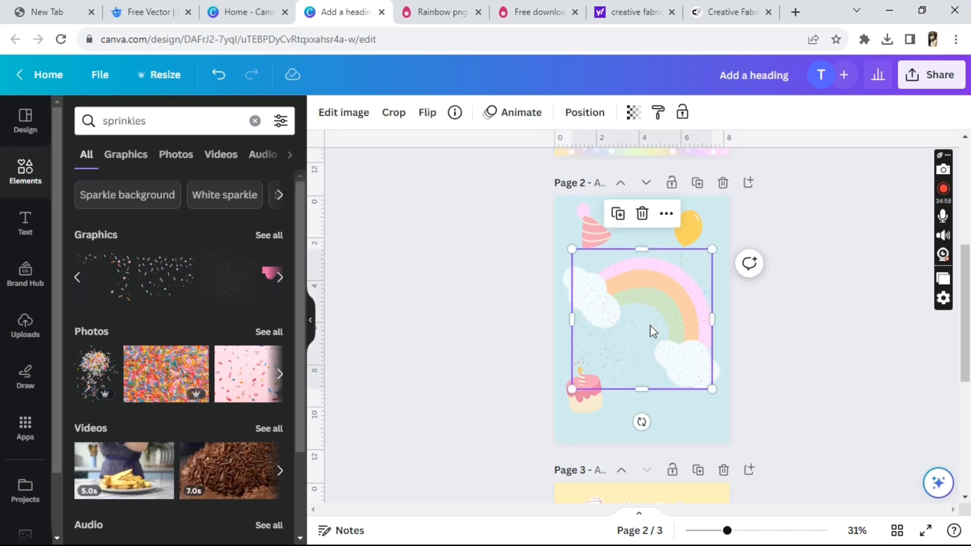
left_click_drag(650, 327, 634, 271)
left_click_drag(694, 335, 819, 343)
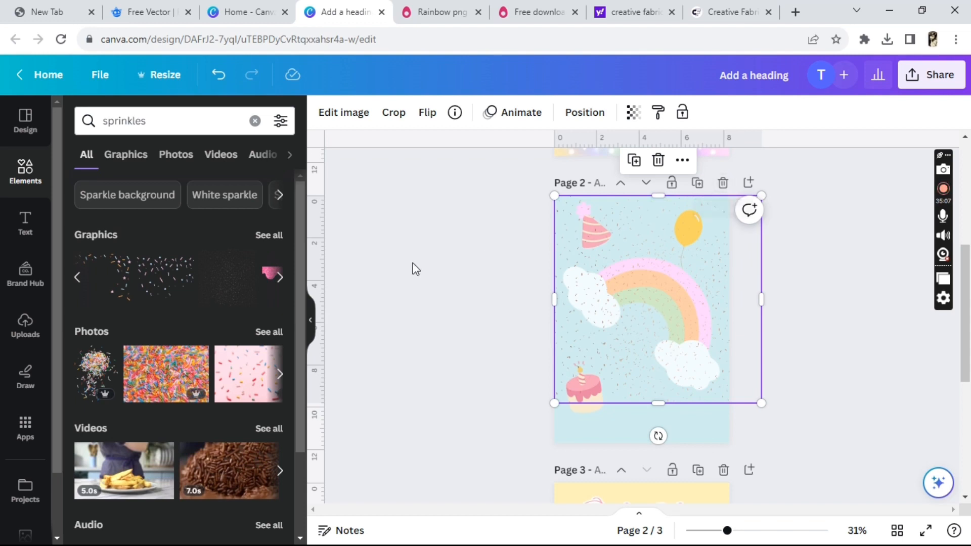
Delete page 2, undo that deletion, and remove only the sprinkles graphic from the page.
left_click(722, 183)
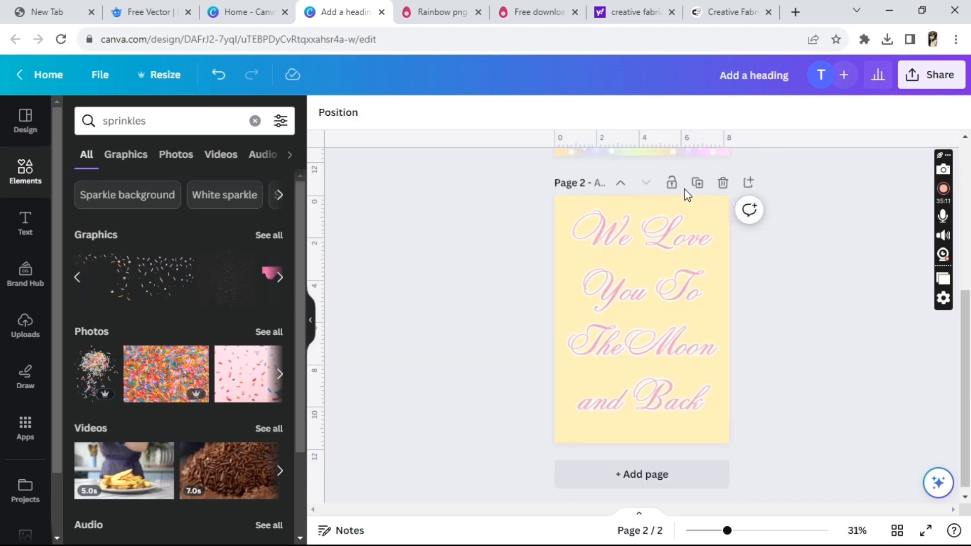
left_click(217, 74)
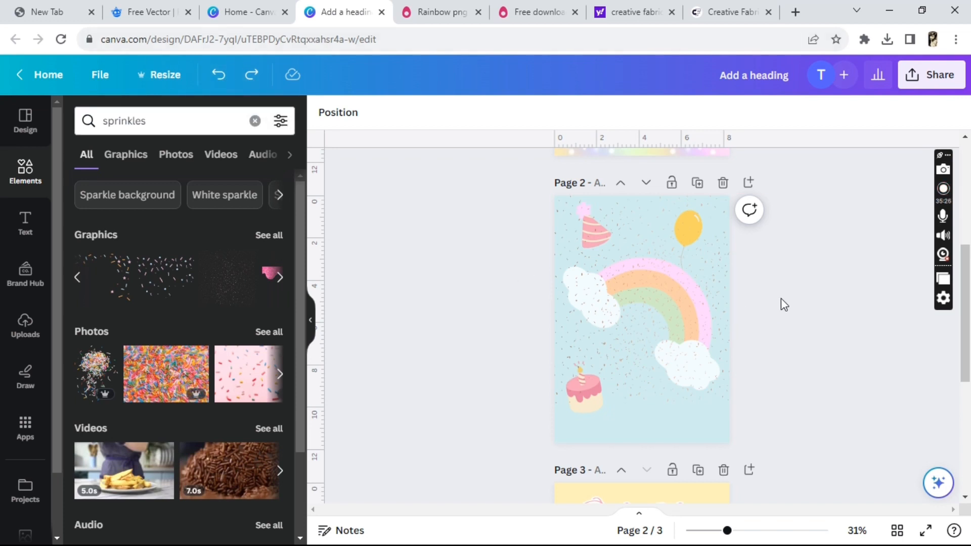
left_click(723, 283)
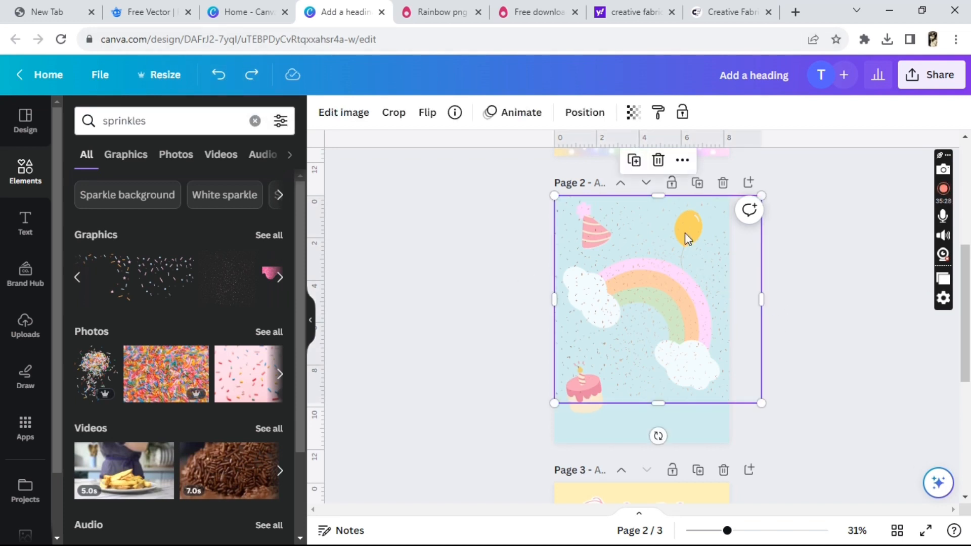
left_click(657, 160)
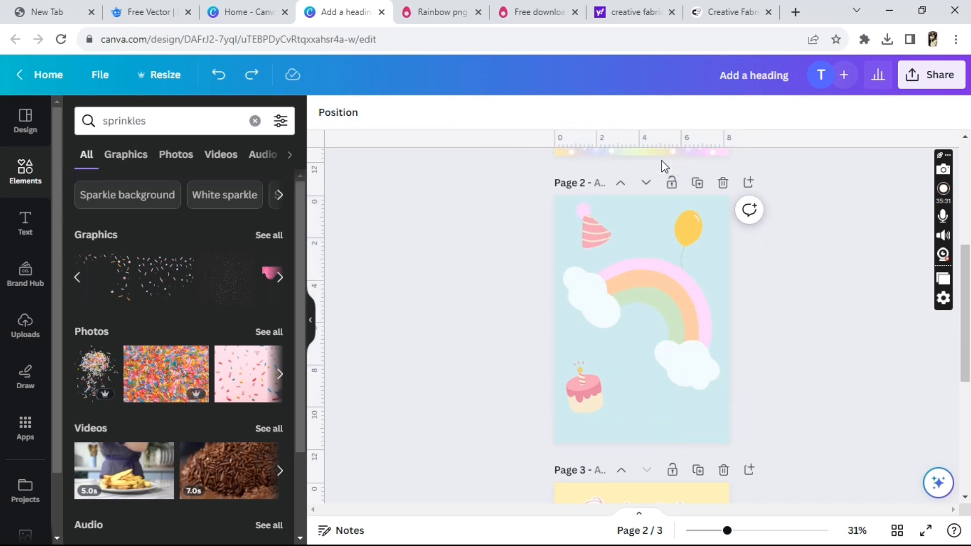
Look through more sprinkles graphics and change the element search to sparkles.
left_click(281, 281)
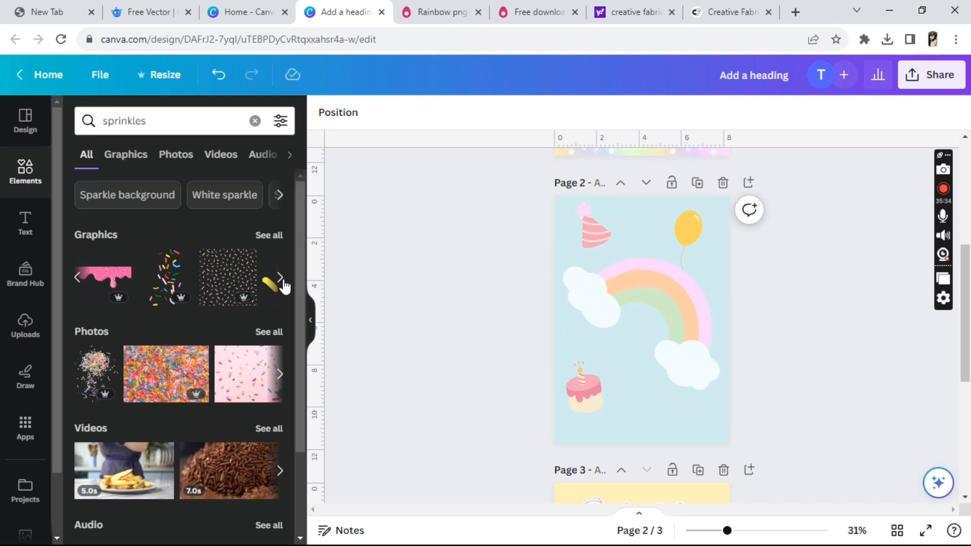
left_click(281, 279)
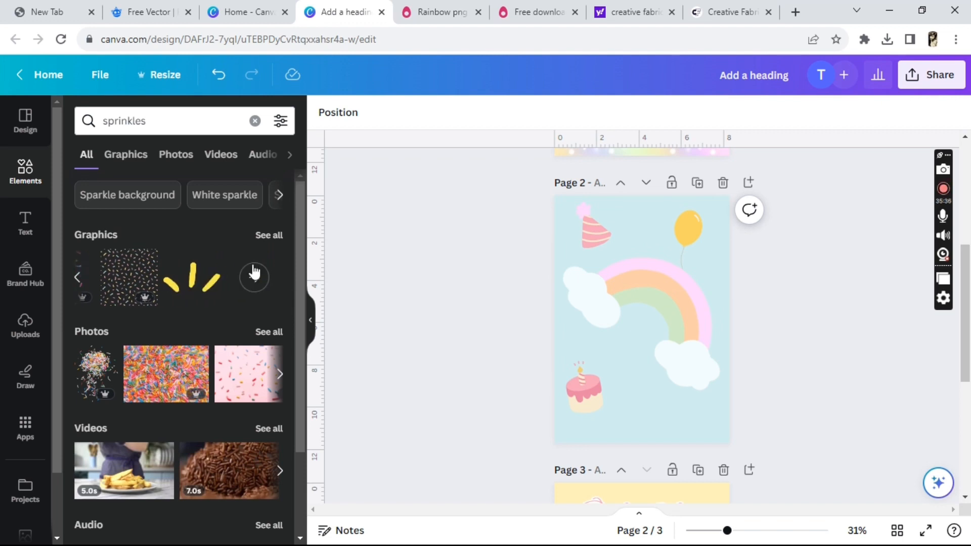
left_click(190, 127)
key("BackSpace")
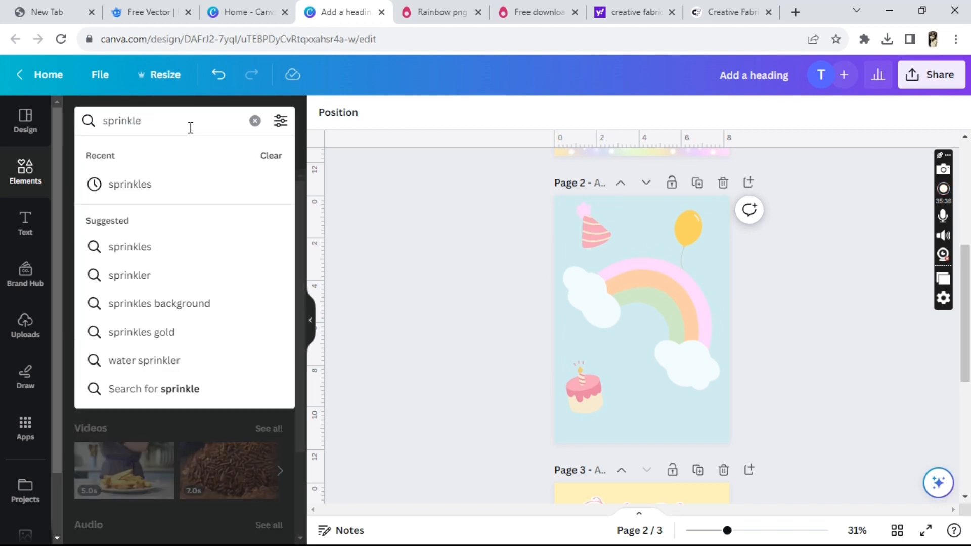
key("BackSpace")
key("BackSpace")
key("BackSpace")
type("a")
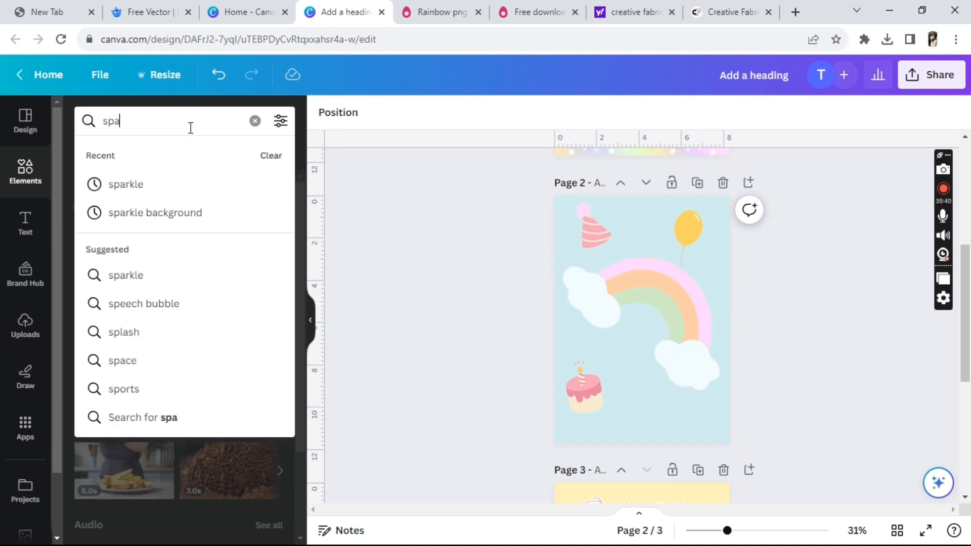
type("rkles")
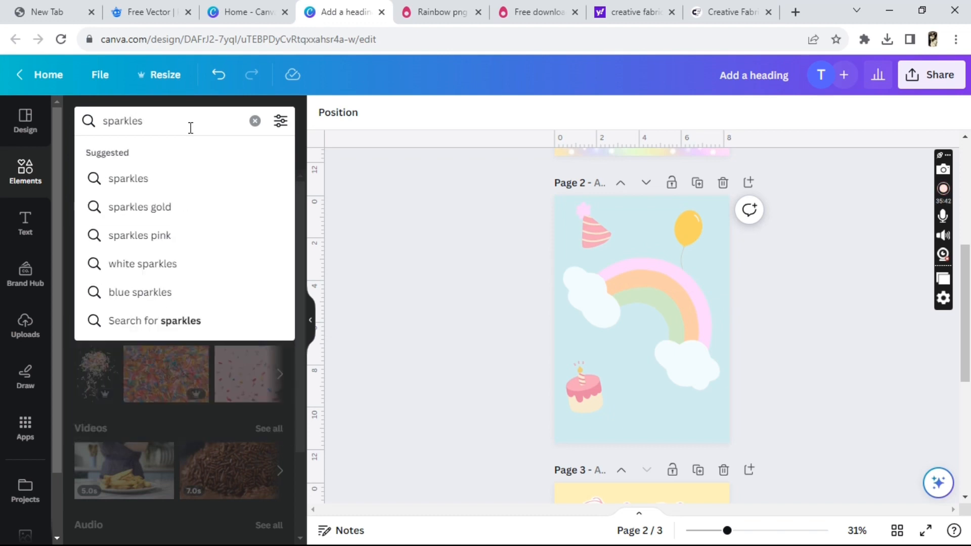
key("Return")
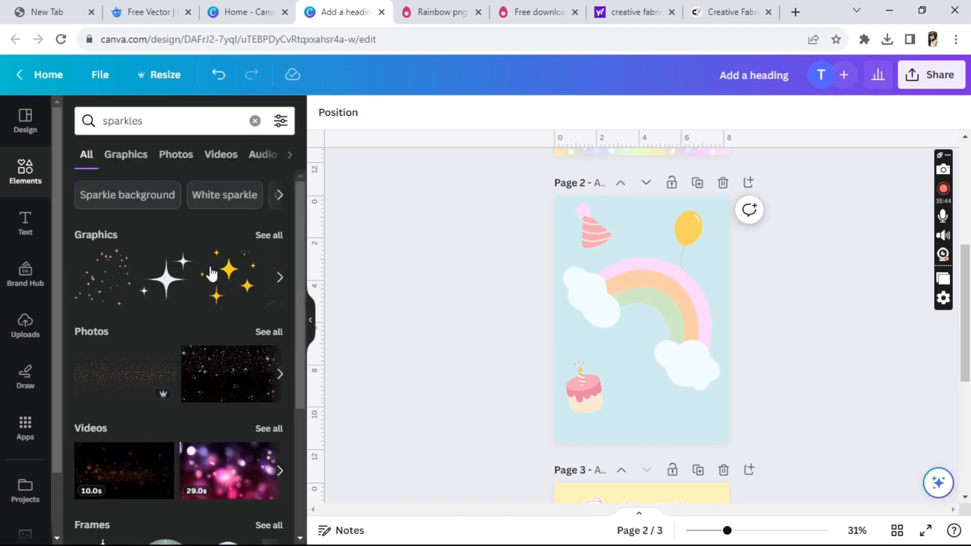
Add the scattered multicolored sparkles graphic to page 2 and enlarge and position it to cover the whole page.
left_click(104, 281)
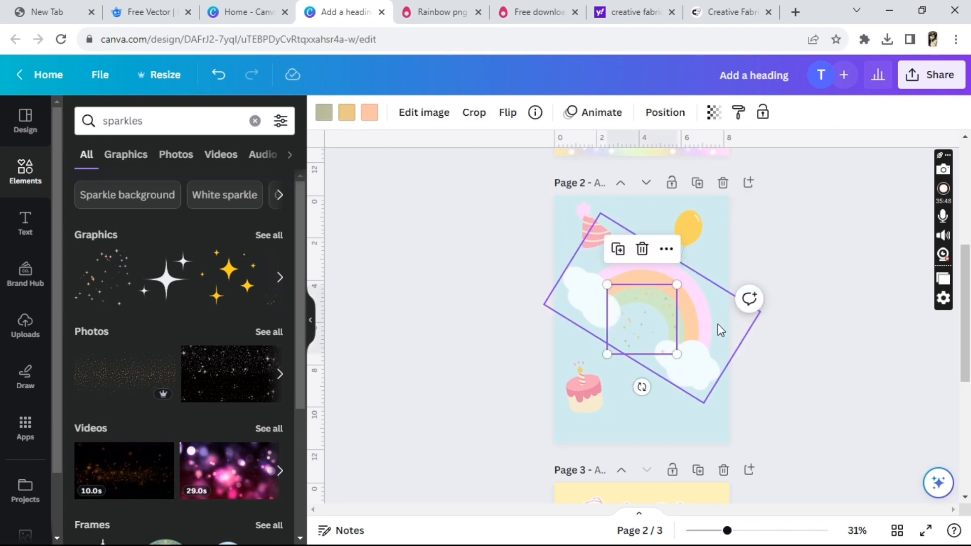
left_click_drag(679, 356, 740, 417)
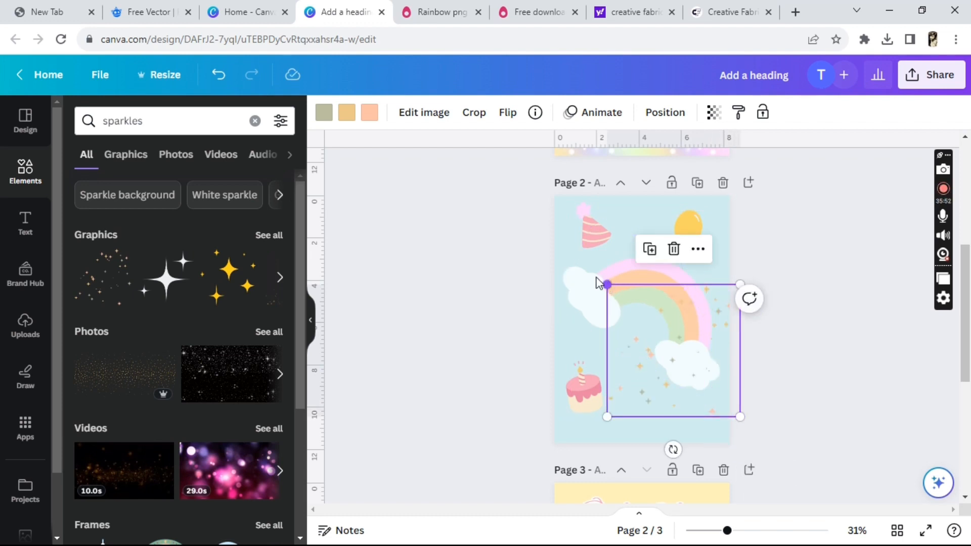
left_click_drag(596, 278, 527, 164)
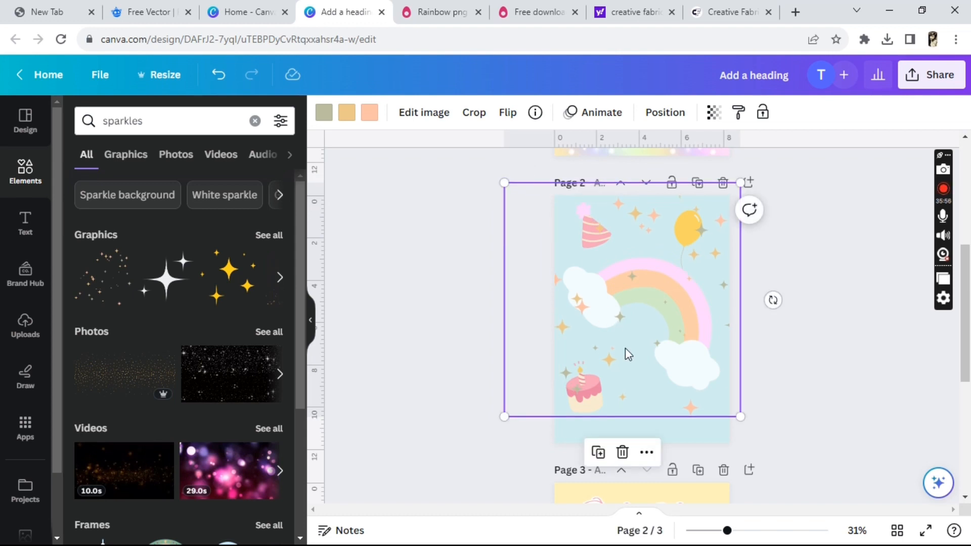
mouse_move(635, 421)
left_mouse_down()
mouse_move(624, 415)
mouse_move(623, 426)
left_mouse_up()
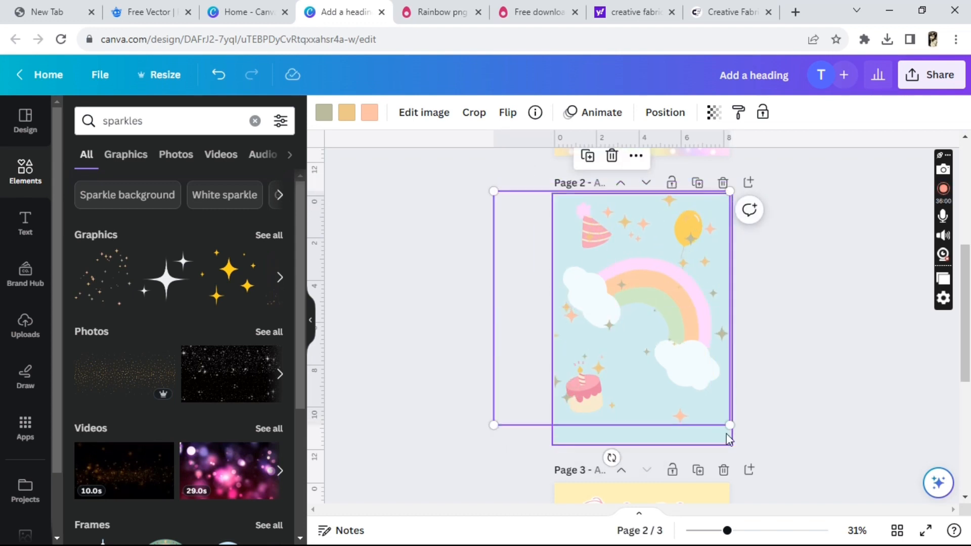
left_click_drag(729, 425, 739, 464)
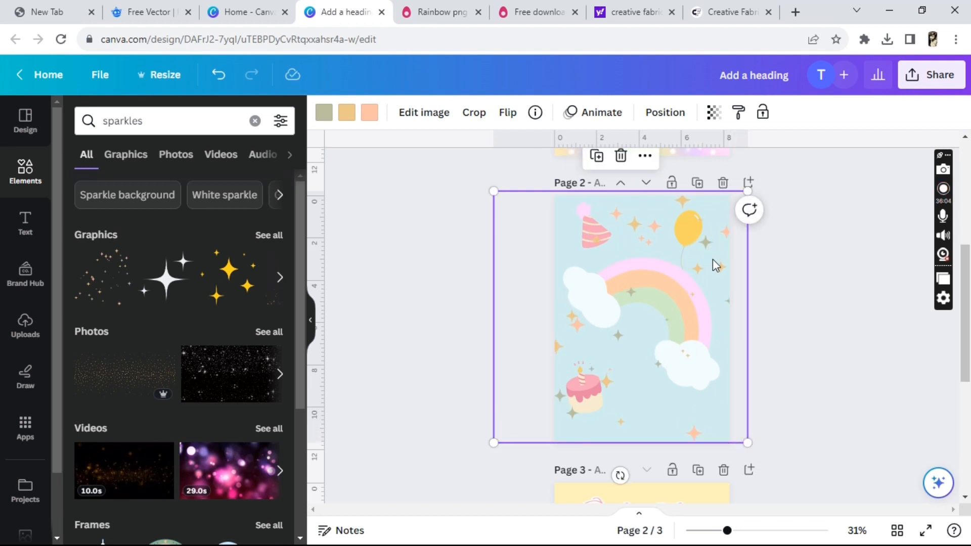
Move the sparkles layer on page 2 behind the cake, party hat, rainbow and balloon, directly above the background.
right_click(715, 265)
mouse_move(771, 368)
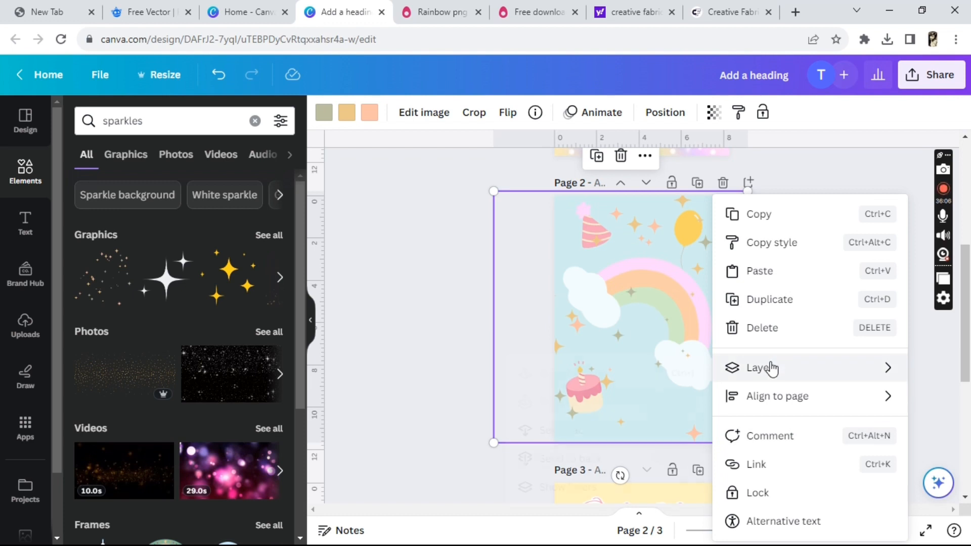
left_click(599, 428)
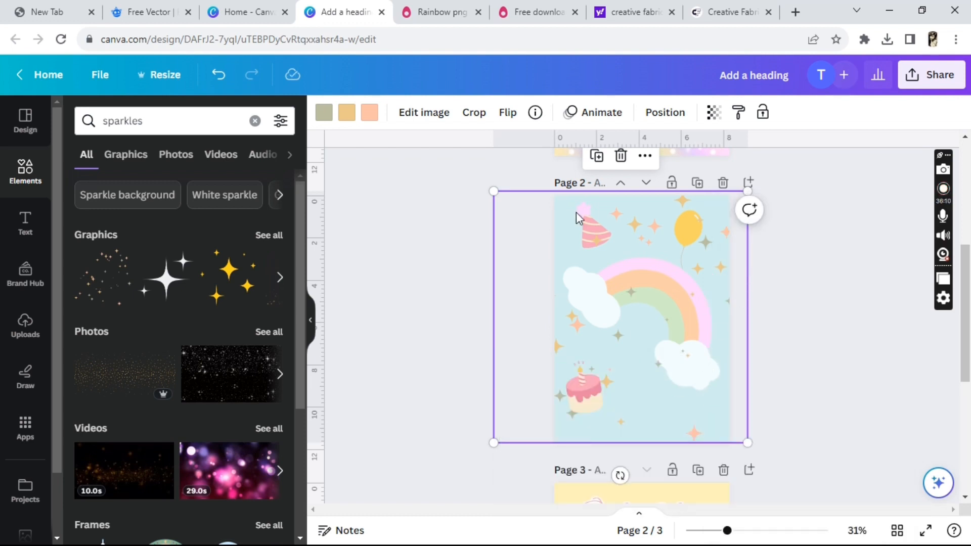
left_click(666, 114)
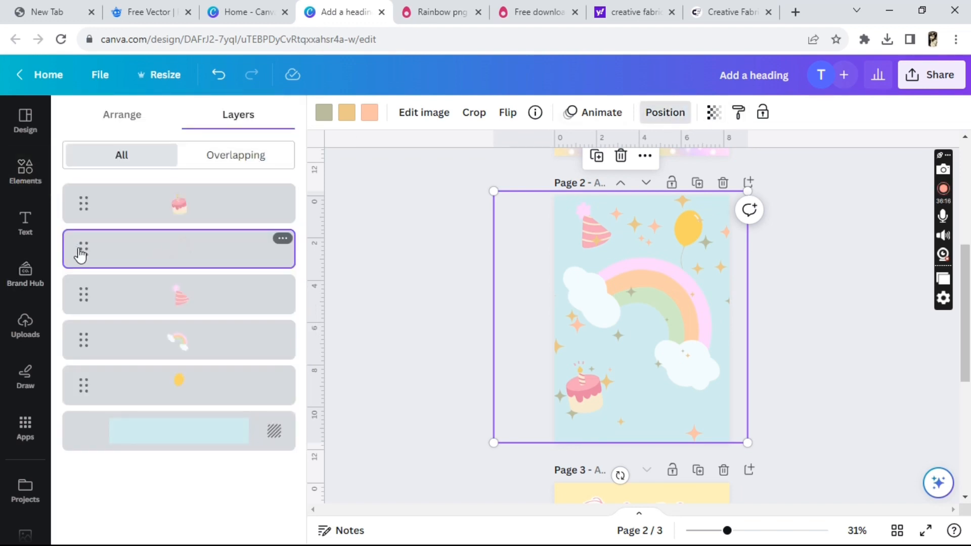
left_click_drag(80, 249, 61, 413)
left_click_drag(75, 373, 80, 409)
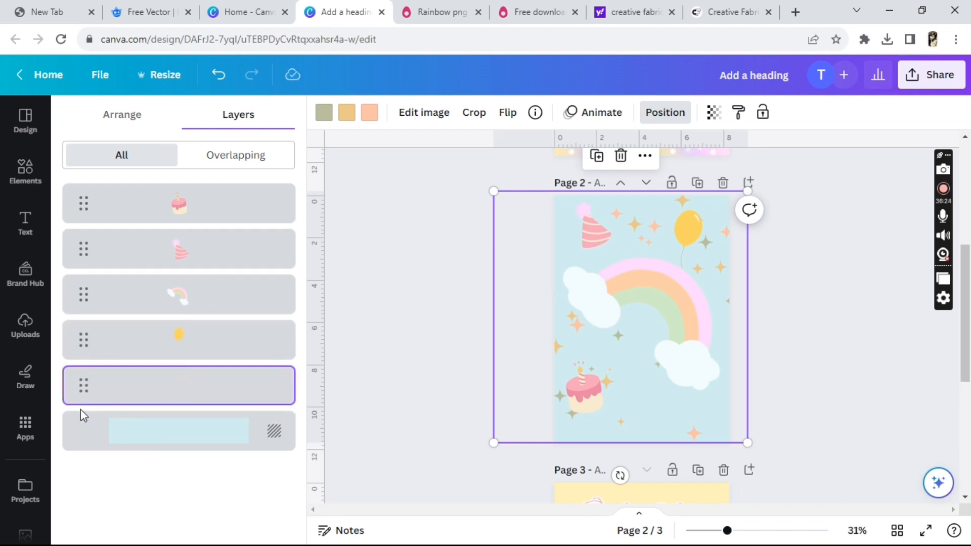
left_click(849, 352)
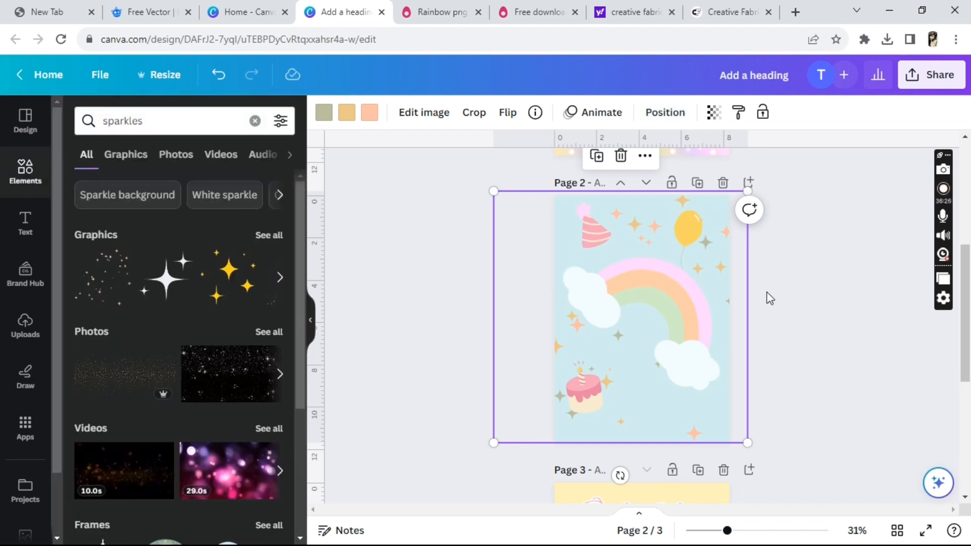
left_click(840, 300)
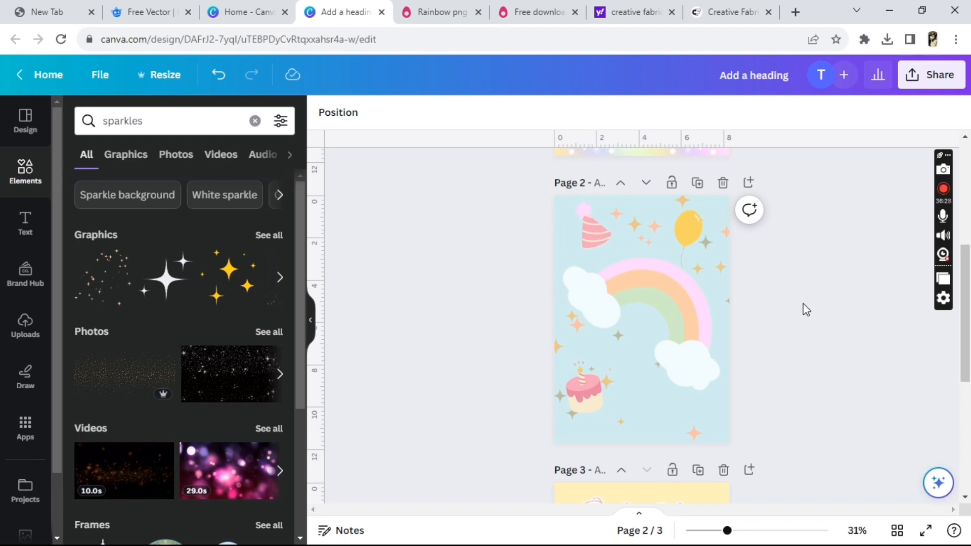
Move the birthday cake on page 2 slightly to the right, away from the page's left edge.
left_click_drag(802, 303, 587, 391)
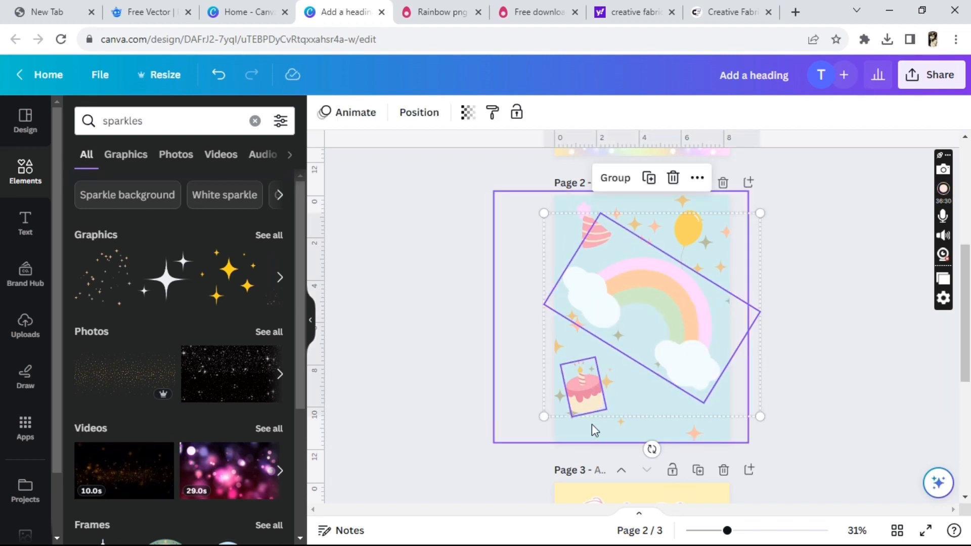
left_click(919, 370)
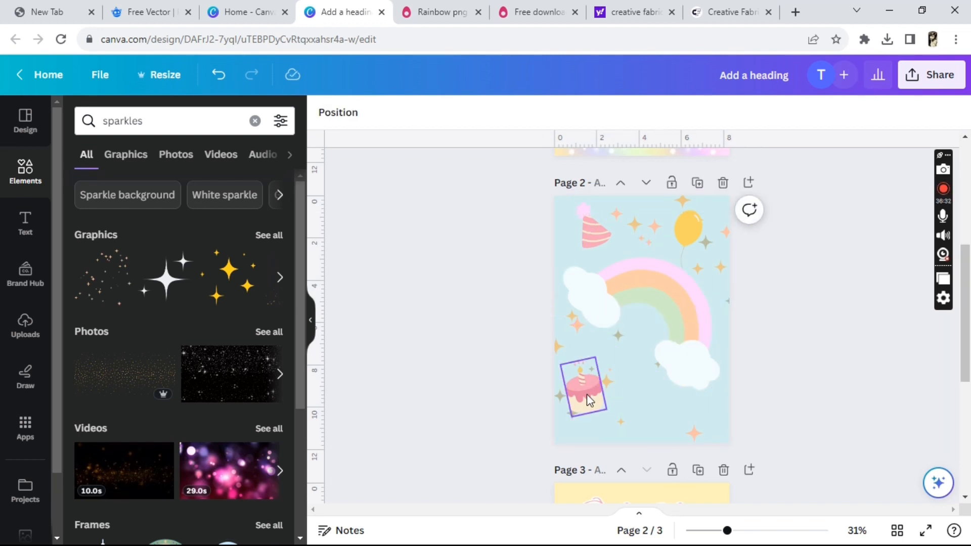
left_click_drag(586, 394, 624, 392)
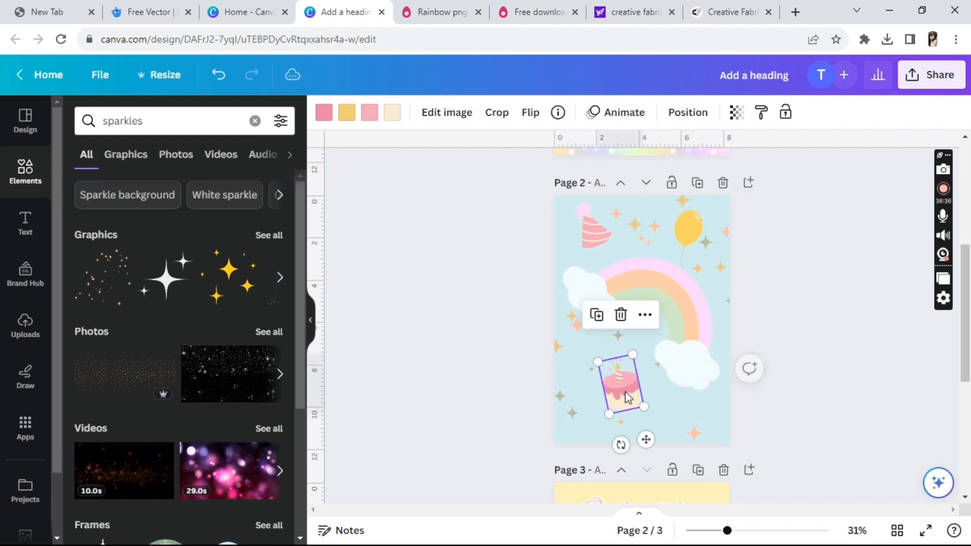
Review the message on page 3 and the illustrated cover on page 1.
left_click_drag(968, 340, 969, 409)
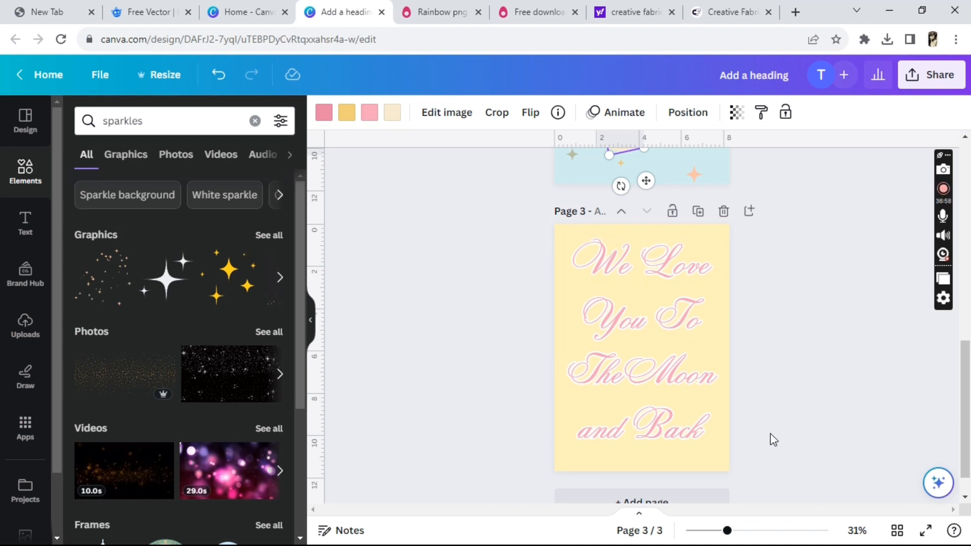
left_click_drag(969, 375, 967, 157)
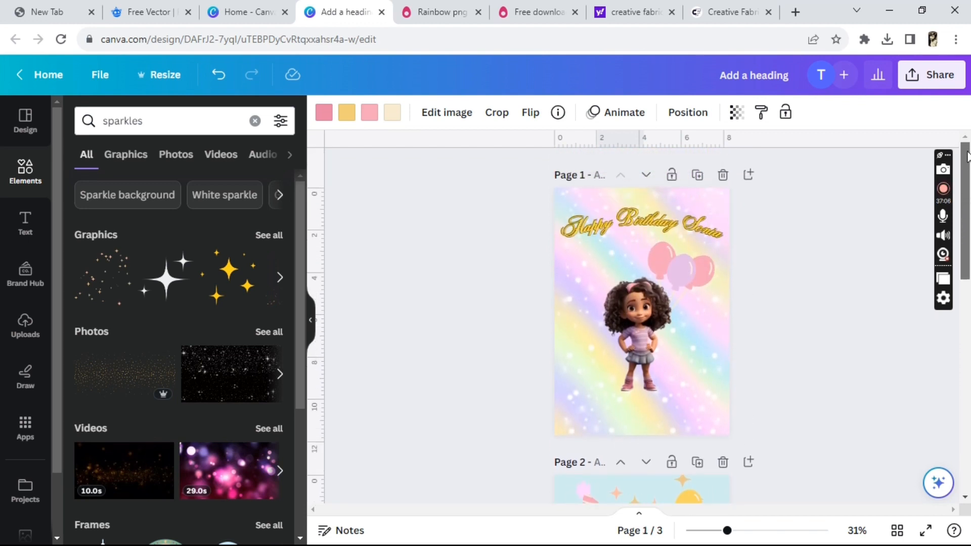